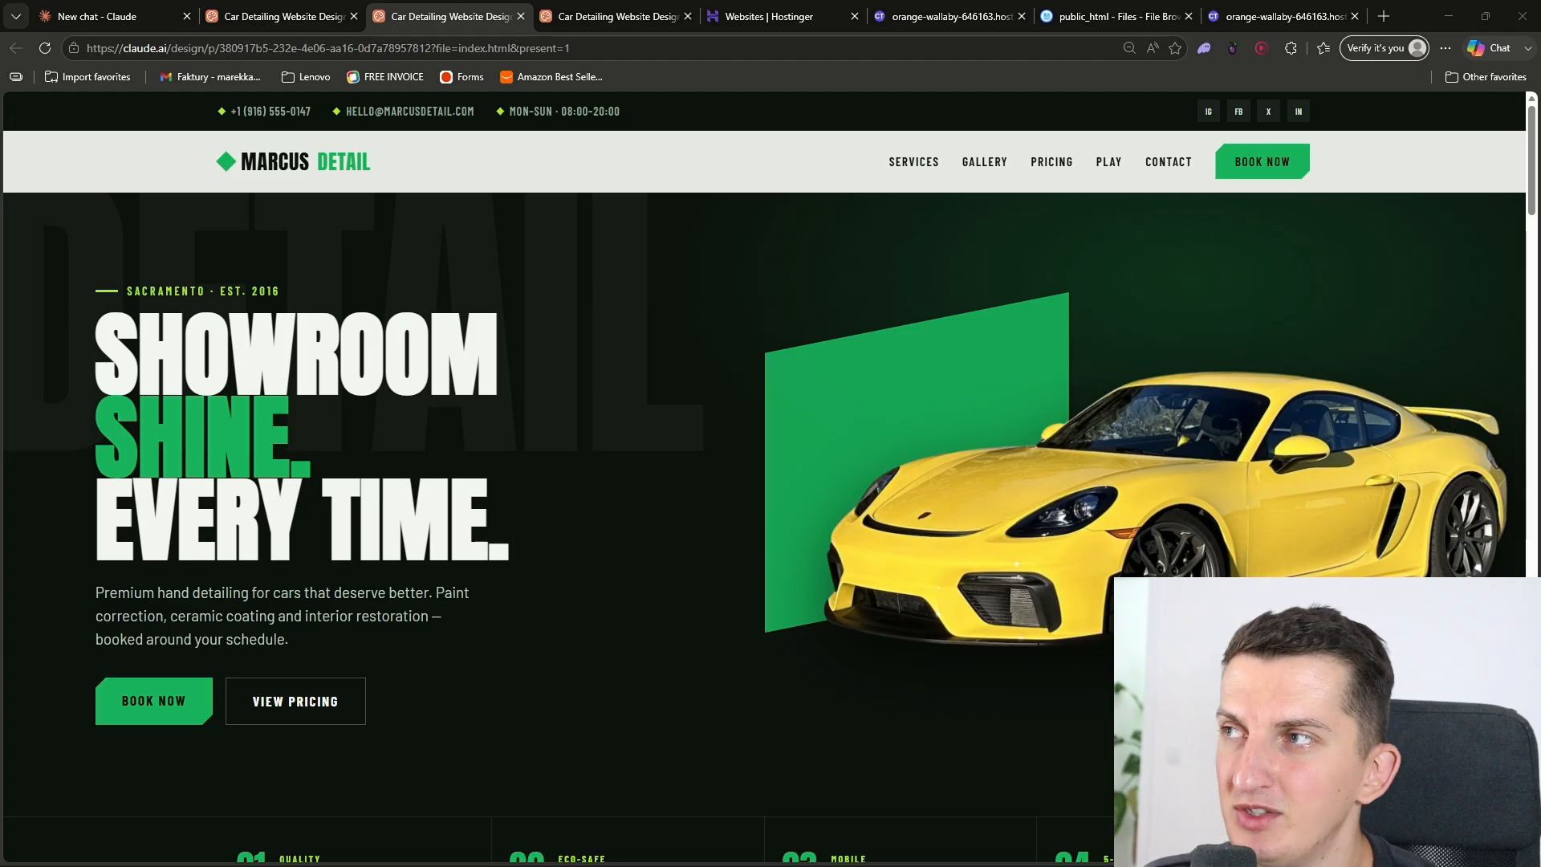
# Step: Review the hero, services and recent details sections of the finished car detailing website
pyautogui.middleClick(395, 475)
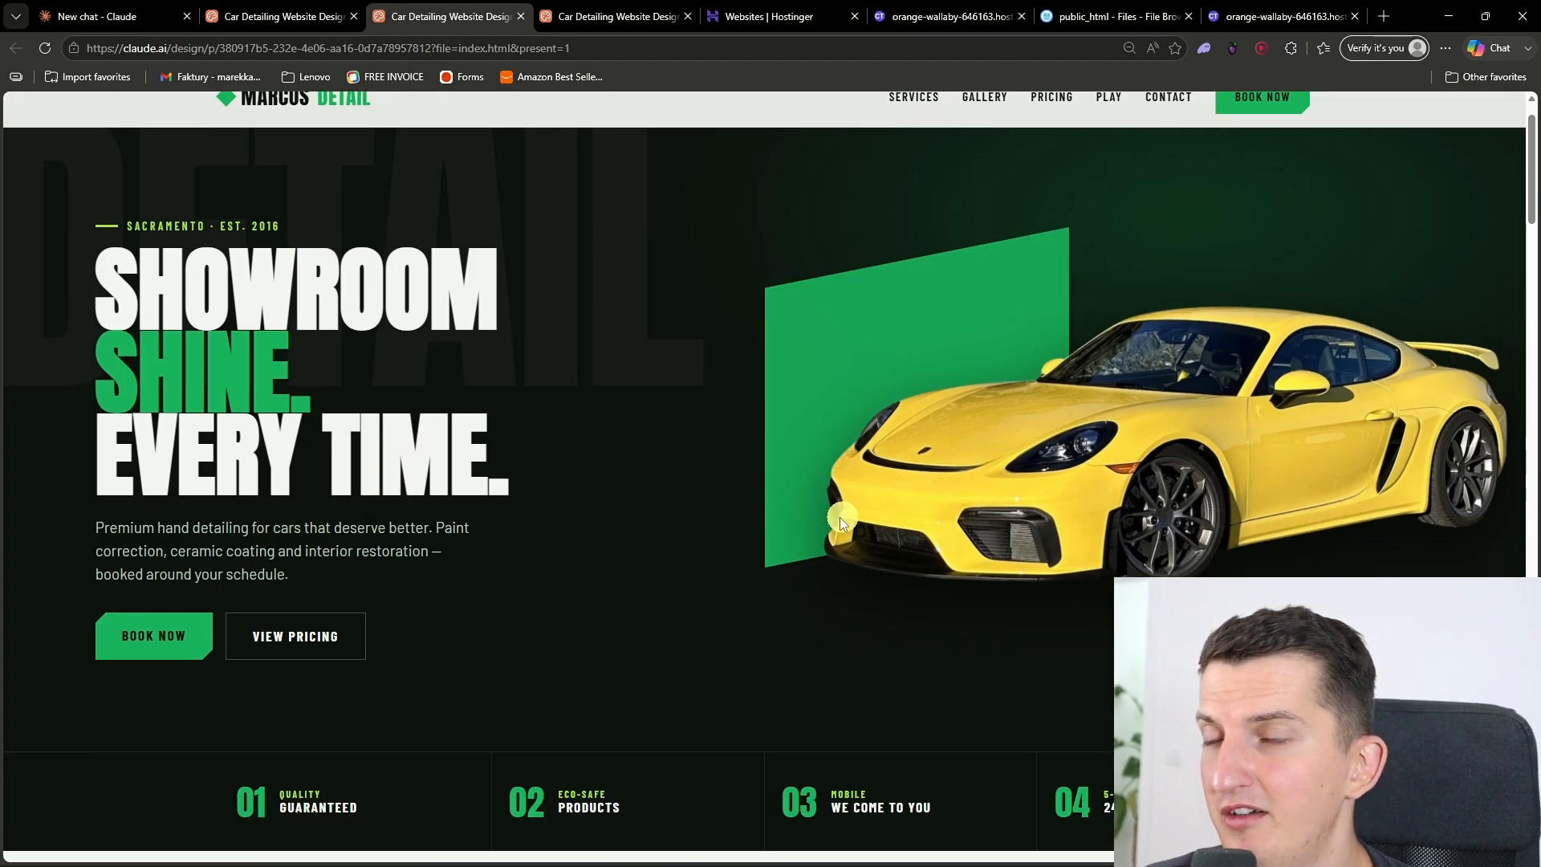
pyautogui.scroll(-3, 795, 575)
pyautogui.scroll(3, 258, 413)
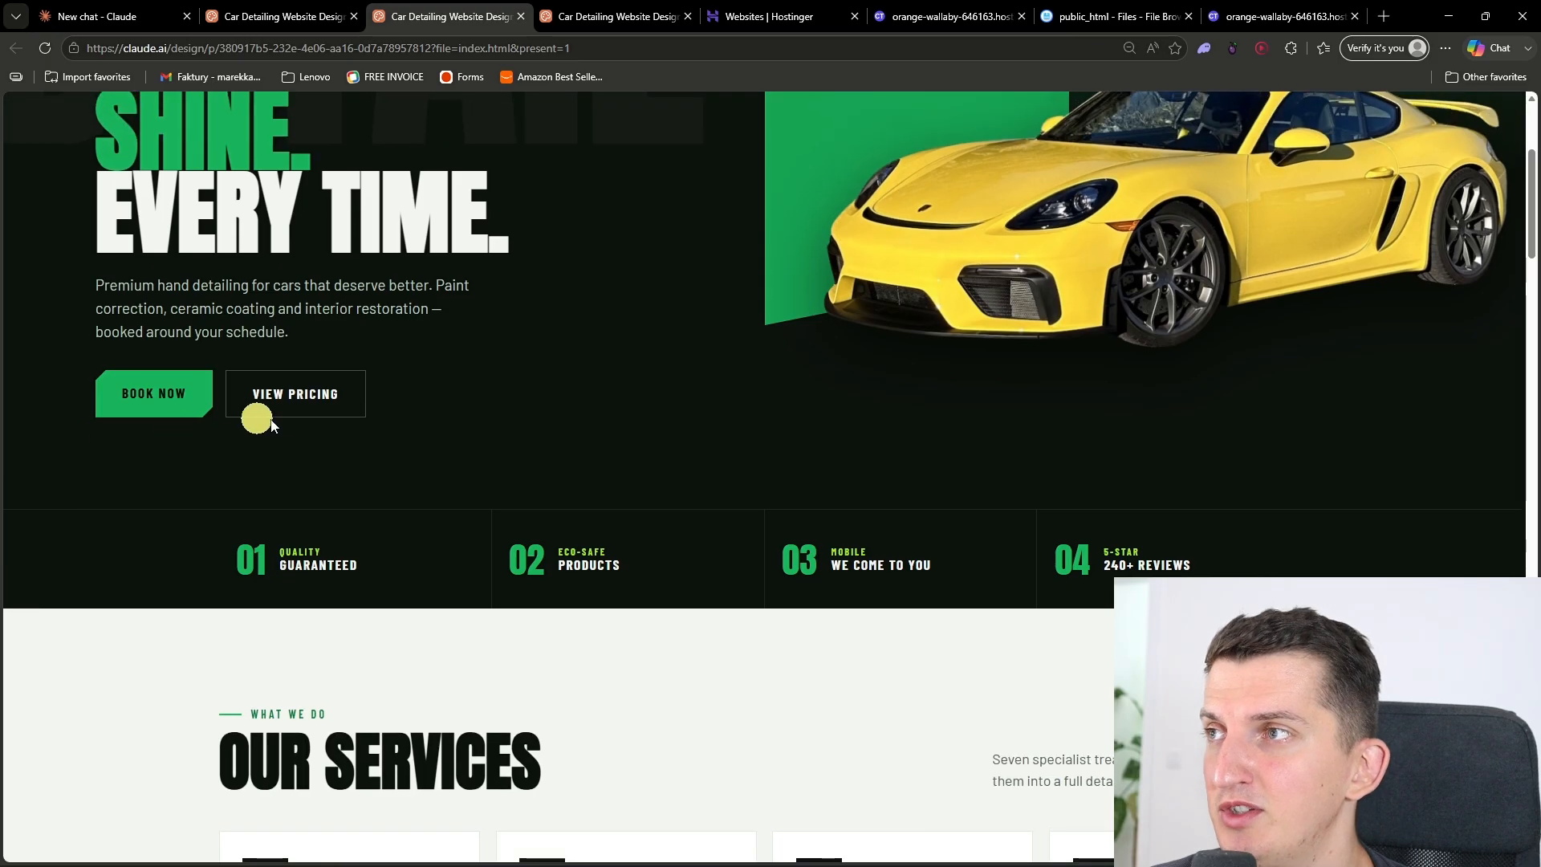
pyautogui.scroll(-8, 361, 465)
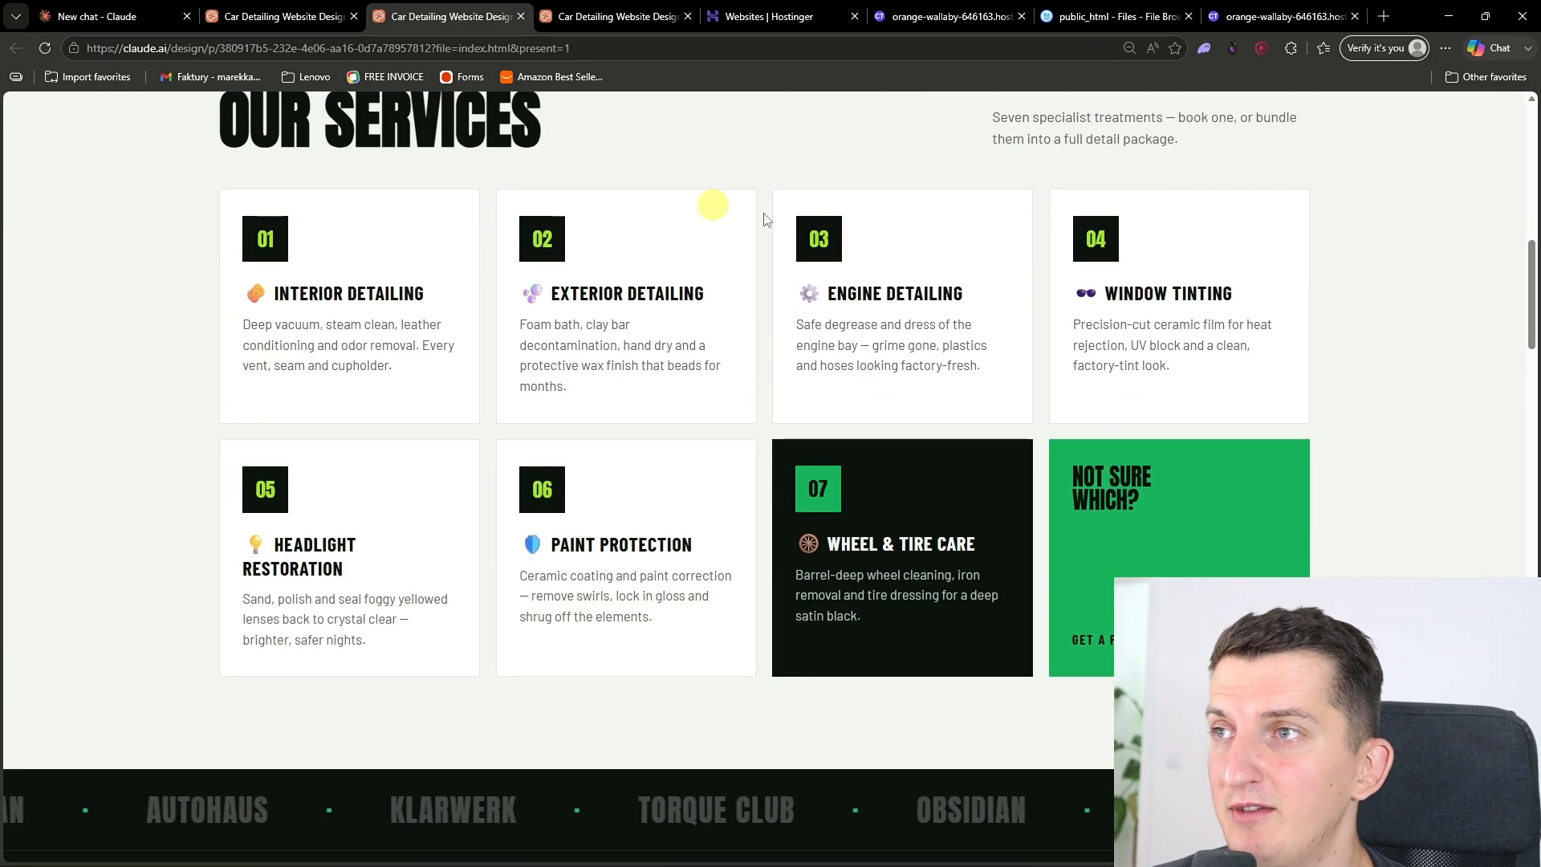
pyautogui.scroll(-5, 310, 434)
pyautogui.scroll(-4, 310, 370)
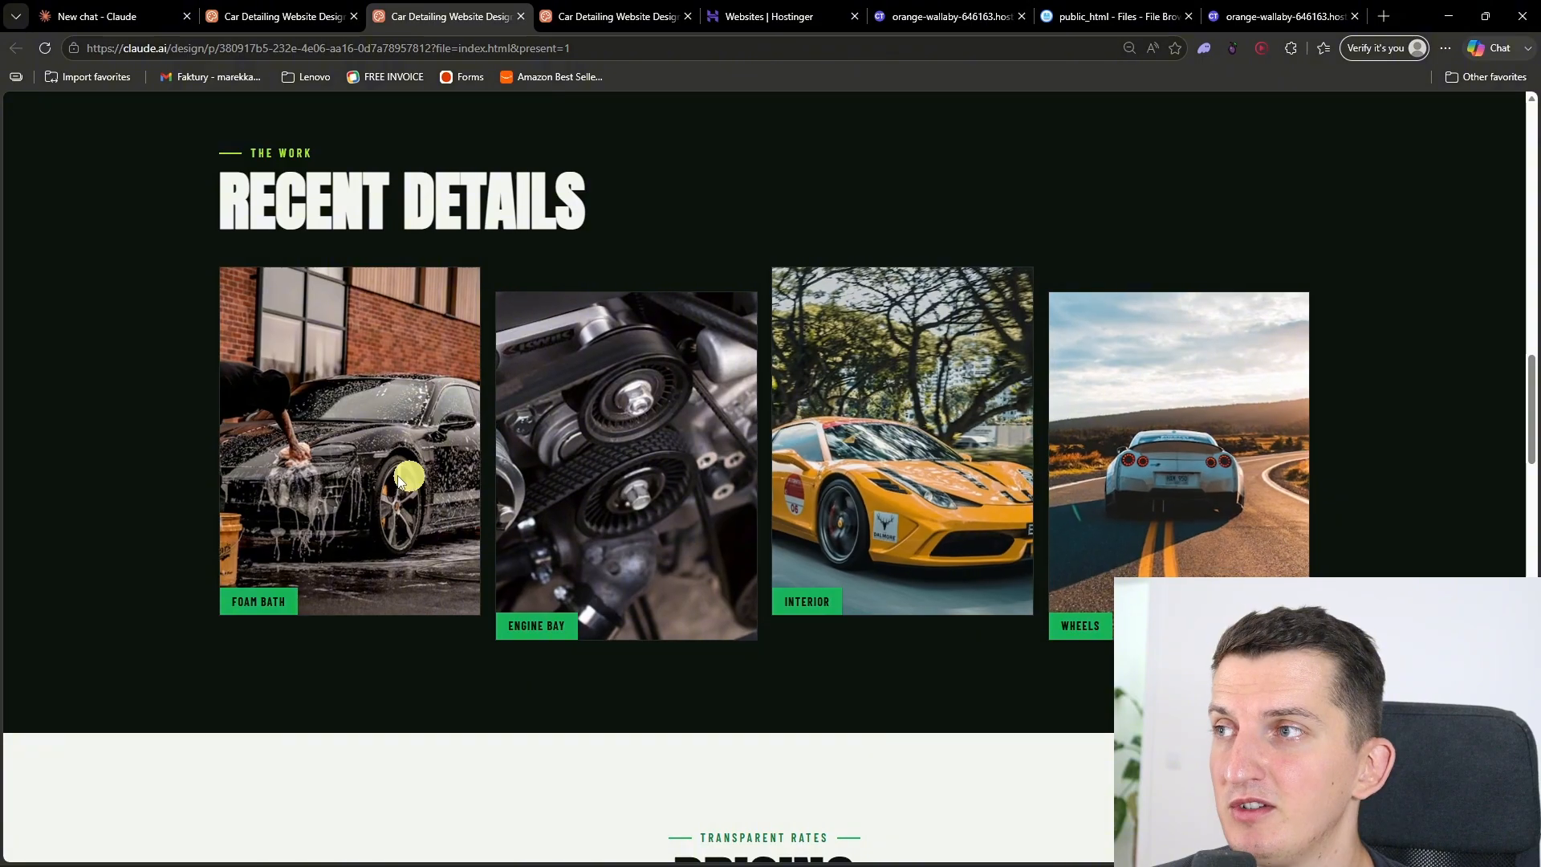
# Step: Compare the website's package prices for SUVs, trucks and bikes, and return to the Cars rates
pyautogui.scroll(-8, 334, 472)
pyautogui.click(708, 325)
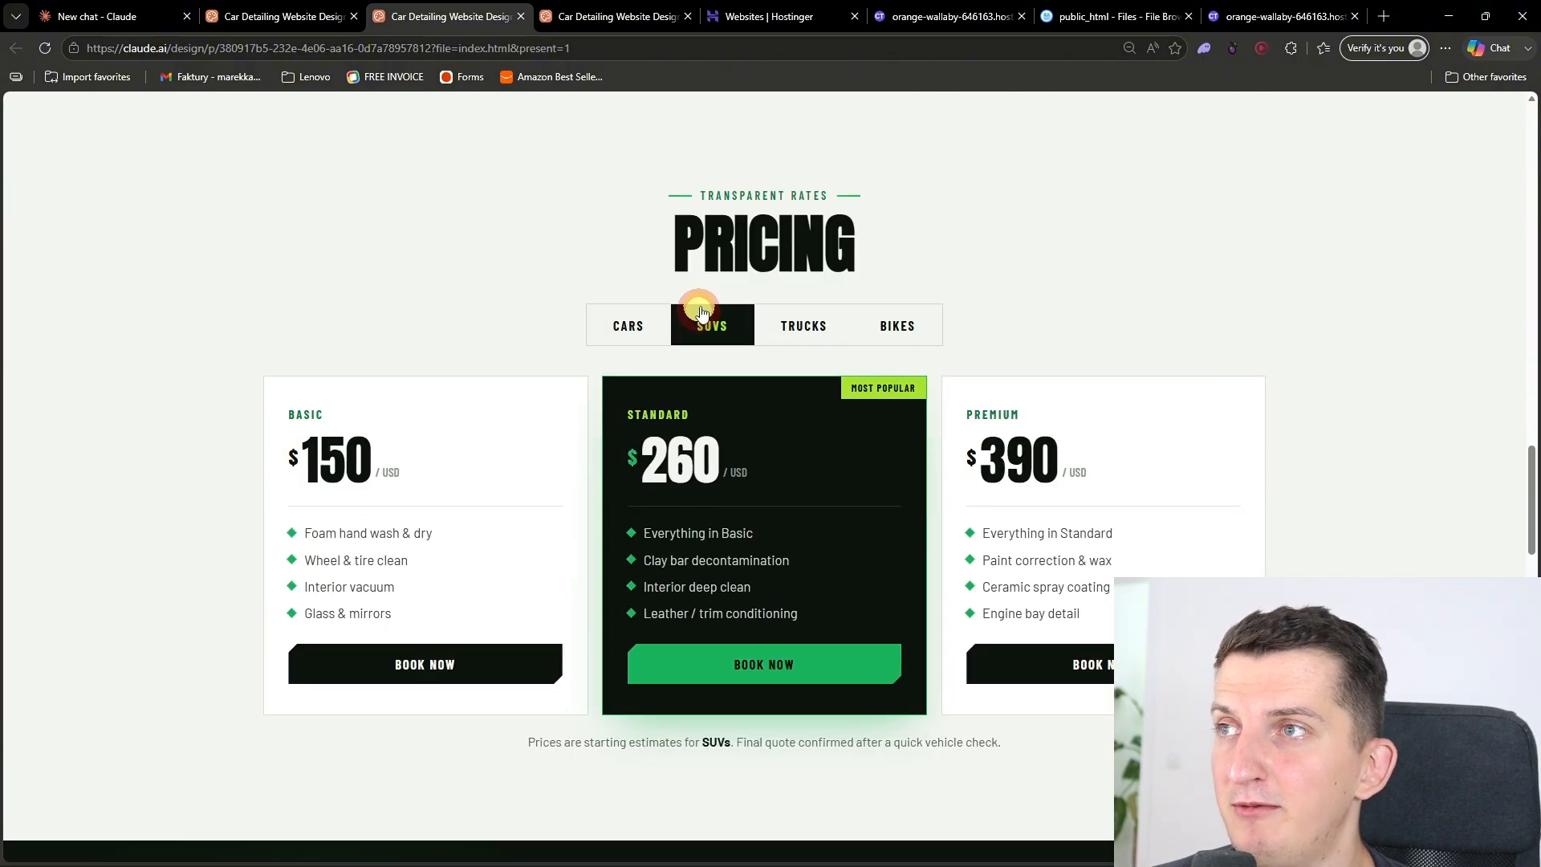
pyautogui.click(815, 328)
pyautogui.click(911, 329)
pyautogui.click(623, 329)
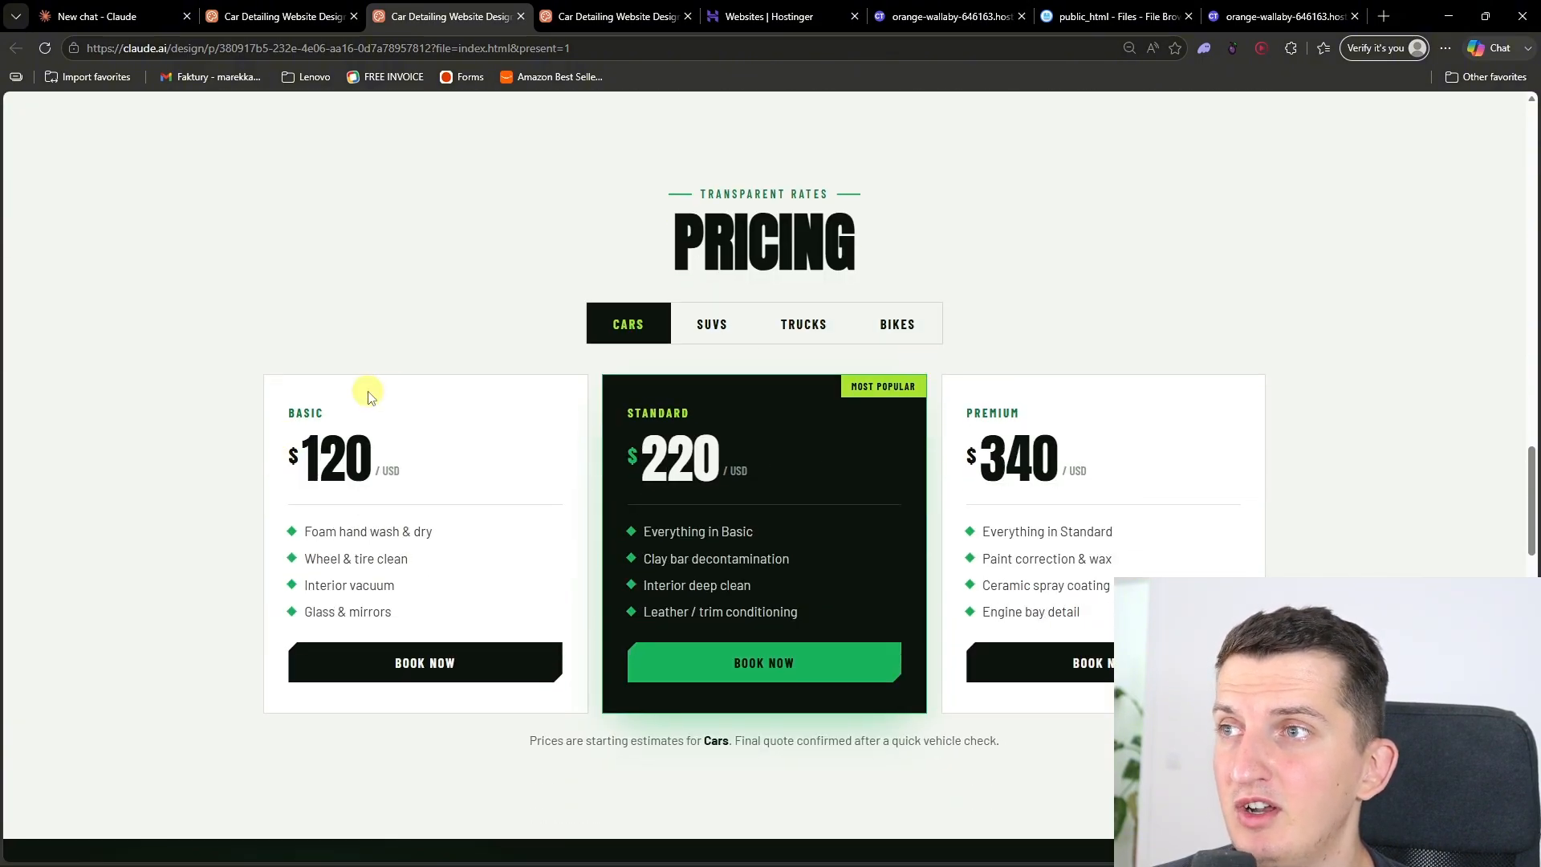
# Step: Try out the interactive cleaning game below the pricing by wiping the dirt off the car
pyautogui.scroll(-10, 365, 389)
pyautogui.scroll(-2, 317, 408)
pyautogui.scroll(2, 317, 408)
pyautogui.moveTo(527, 567)
pyautogui.mouseDown()
pyautogui.moveTo(546, 476)
pyautogui.moveTo(658, 425)
pyautogui.moveTo(842, 445)
pyautogui.moveTo(838, 503)
pyautogui.moveTo(1028, 482)
pyautogui.moveTo(837, 515)
pyautogui.moveTo(959, 604)
pyautogui.moveTo(679, 542)
pyautogui.mouseUp()
pyautogui.scroll(-2, 677, 543)
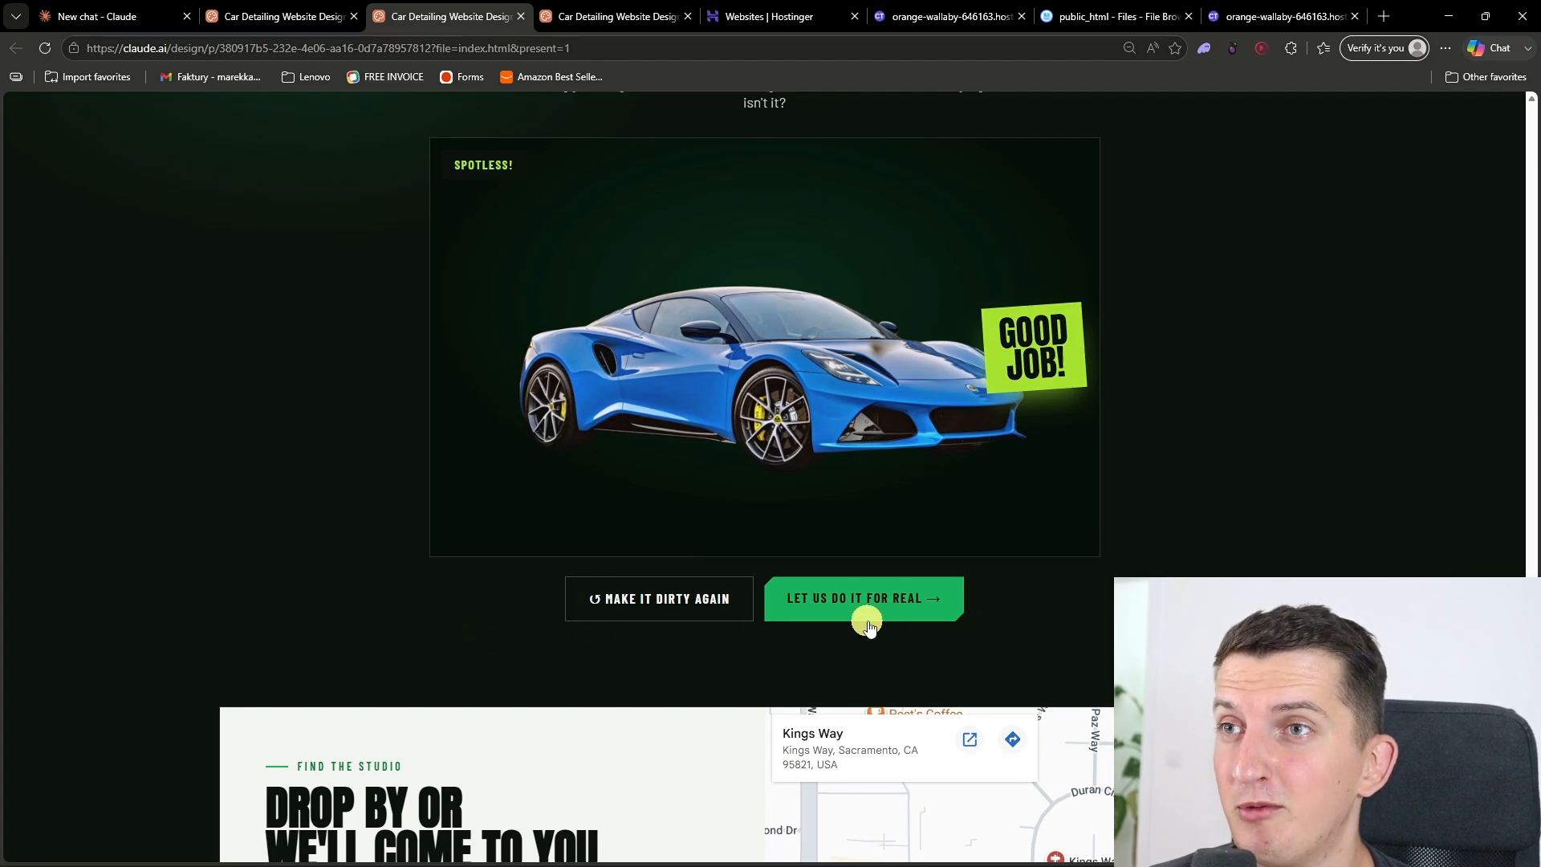
# Step: Examine the studio map, the Instagram feed and the footer contact area of the website
pyautogui.scroll(-6, 867, 619)
pyautogui.scroll(-2, 605, 516)
pyautogui.scroll(2, 602, 517)
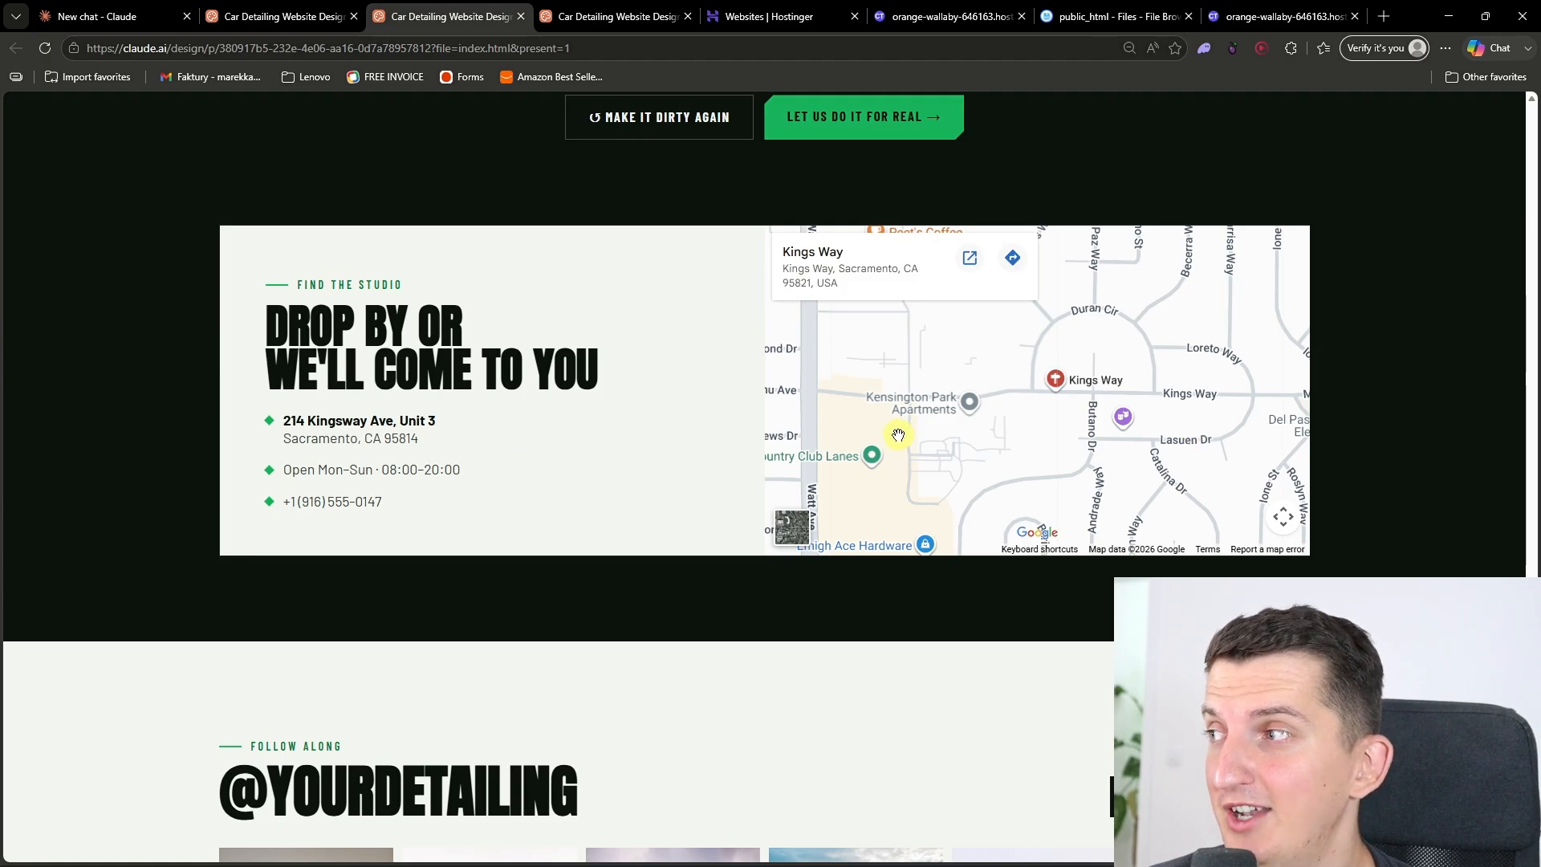
pyautogui.scroll(-6, 900, 433)
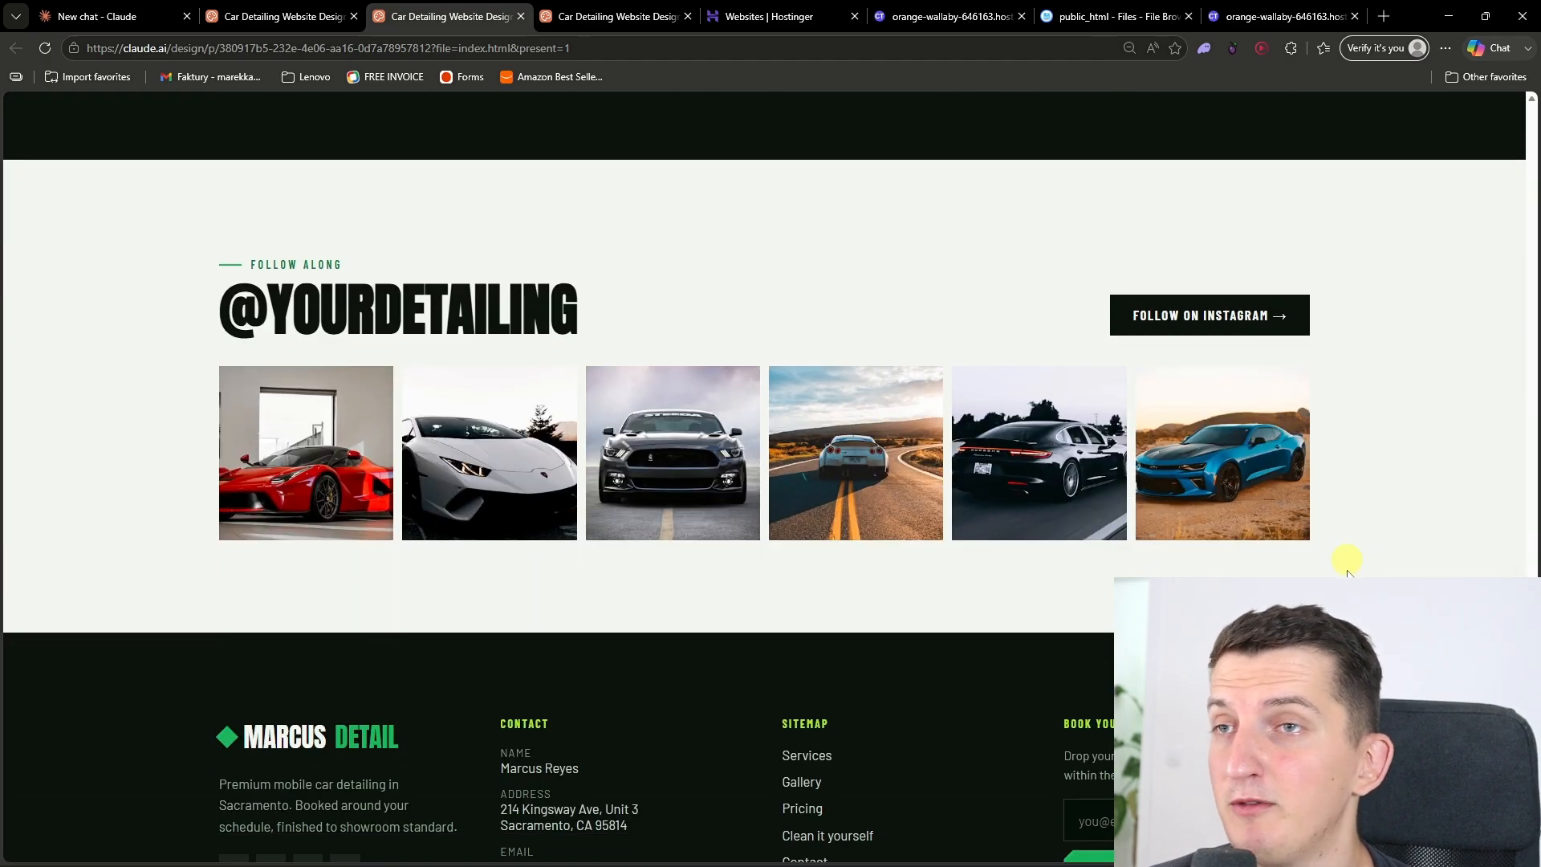
pyautogui.scroll(7, 1242, 424)
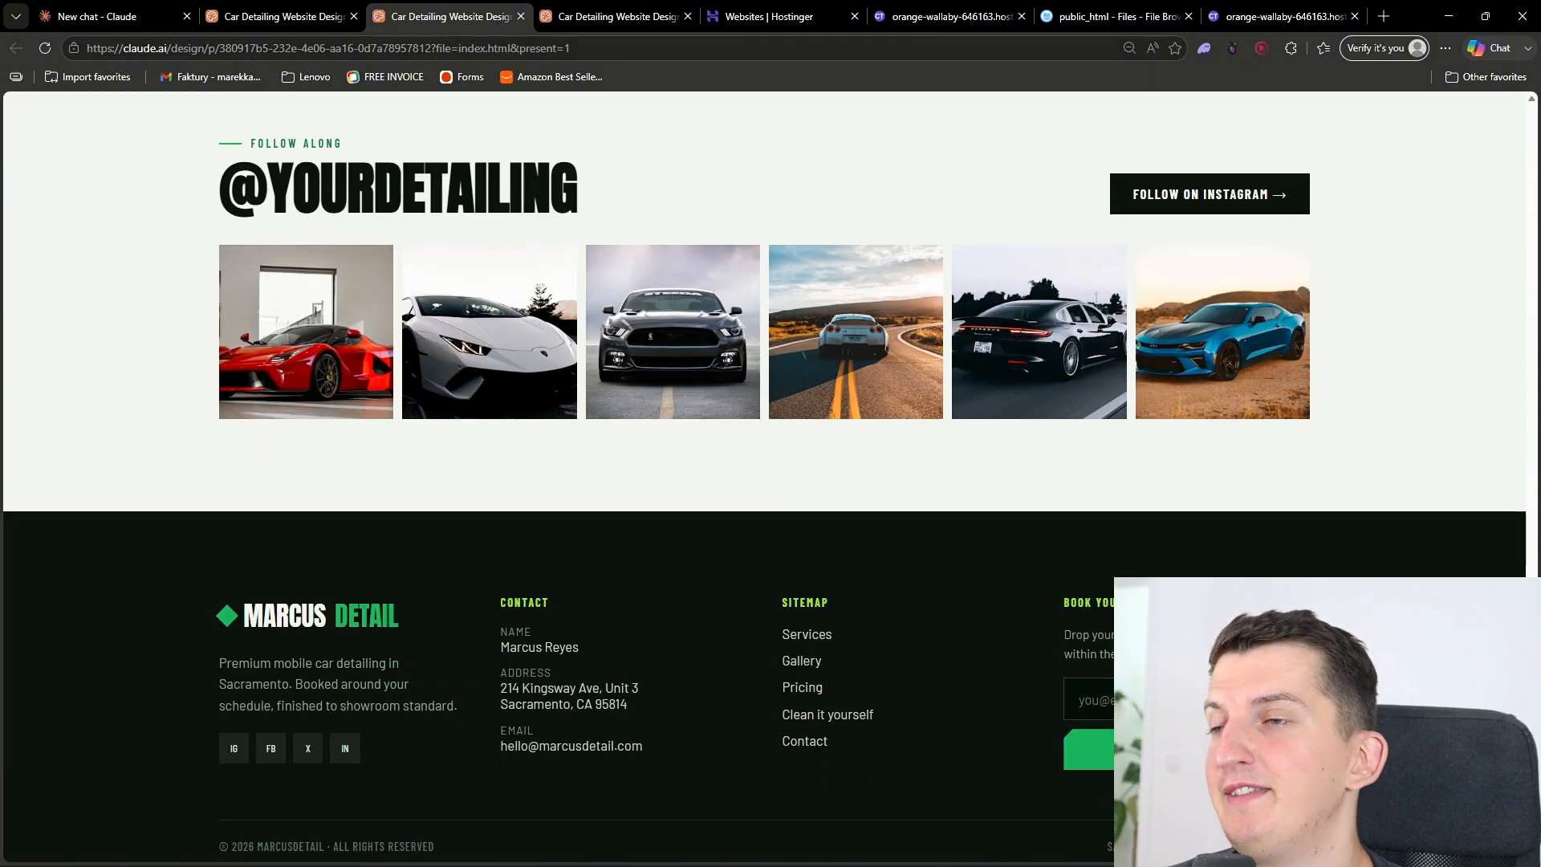
pyautogui.scroll(15, 1241, 424)
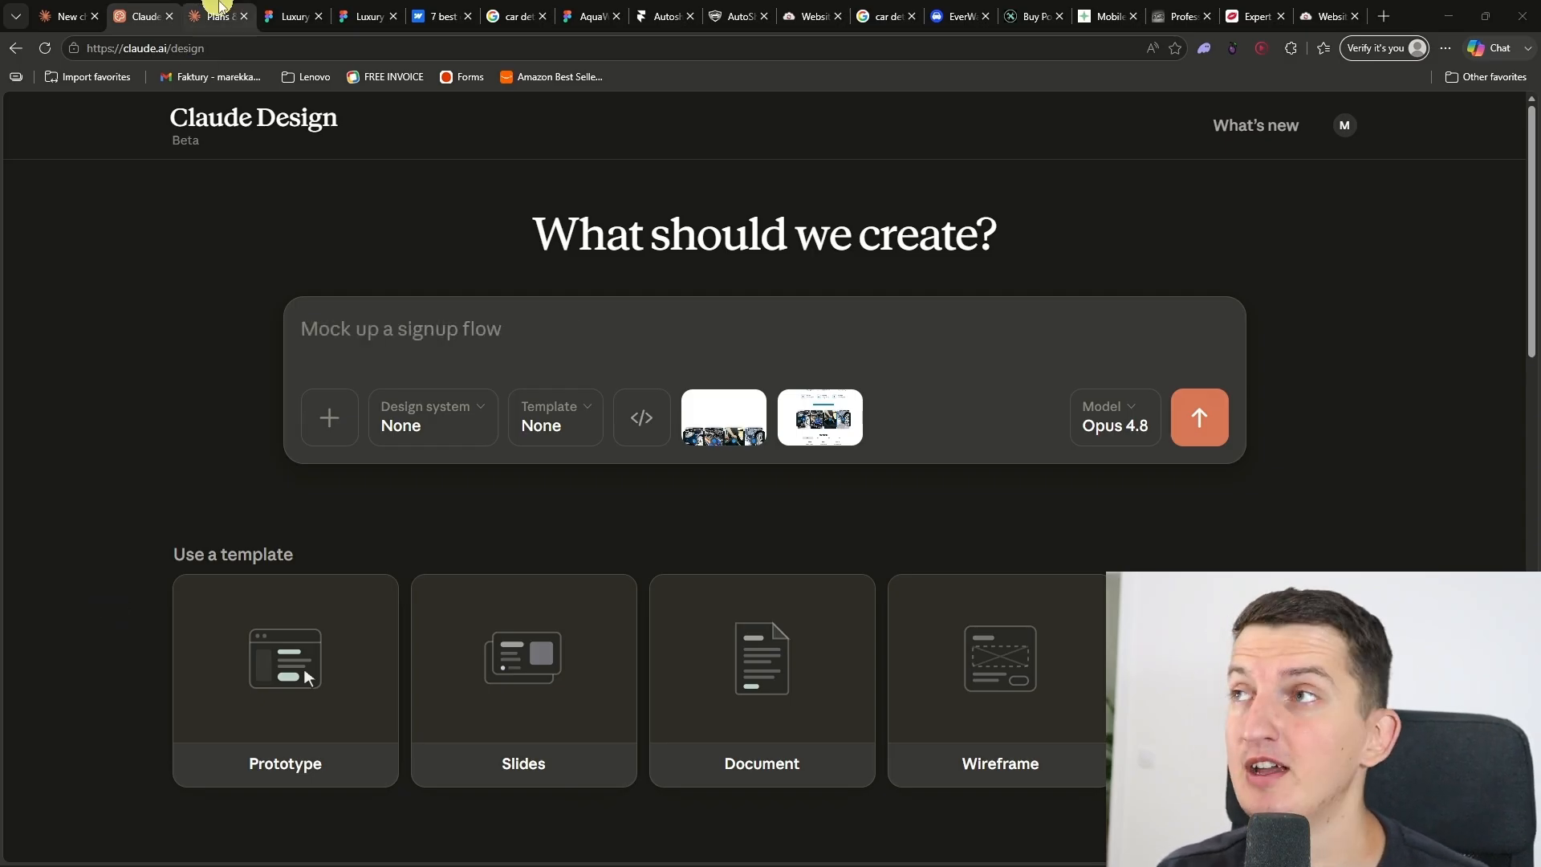
# Step: Check the Claude subscription plans and return to the empty Claude Design prompt
pyautogui.click(213, 16)
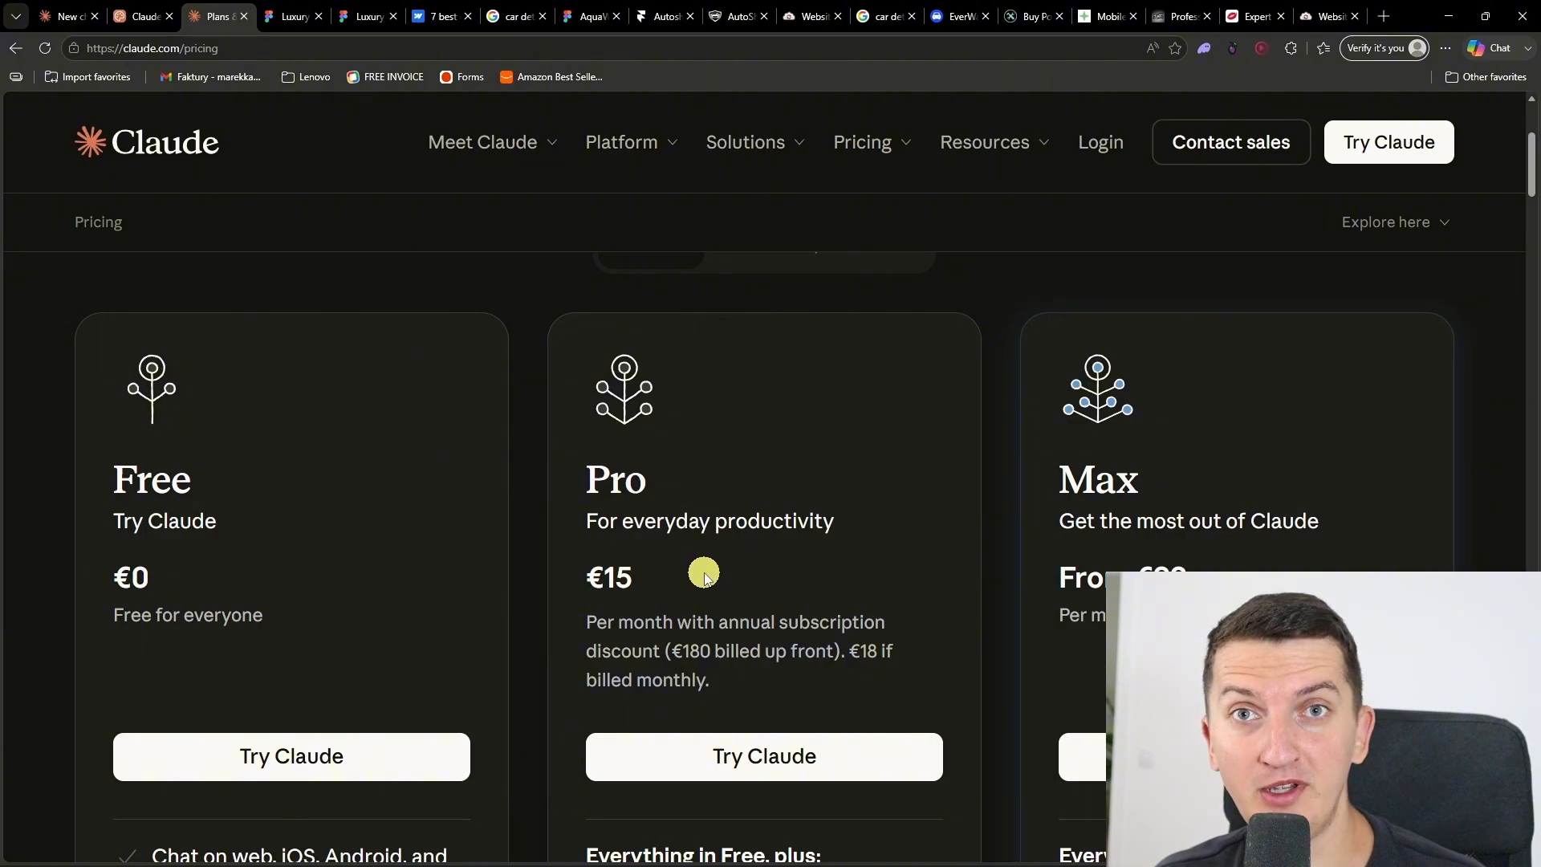
pyautogui.click(138, 16)
pyautogui.click(502, 338)
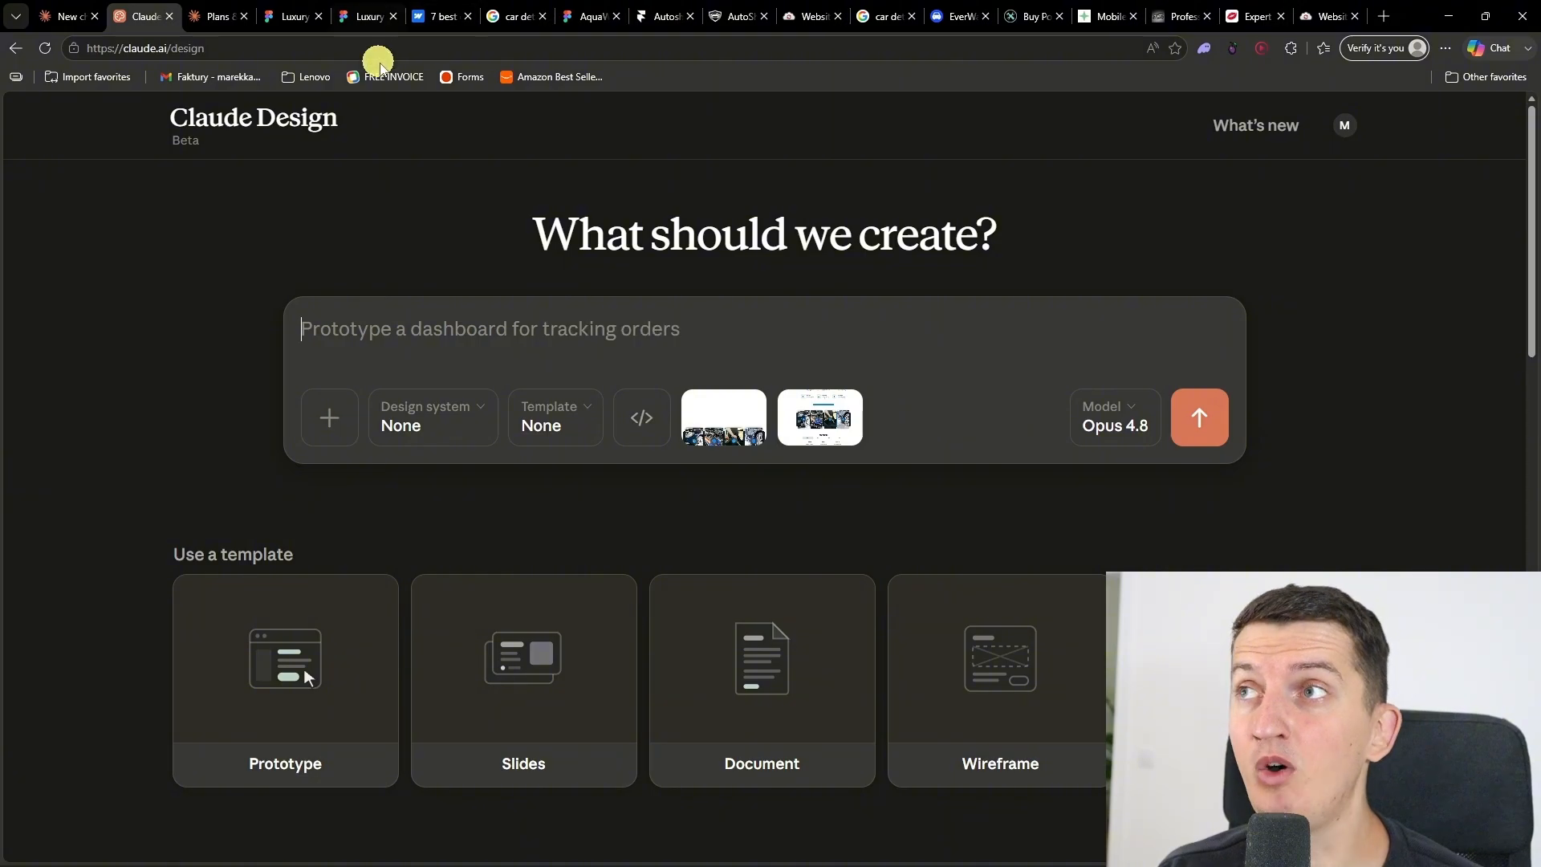
# Step: Search Google Images for "car detailing website template framer" and for "car detailing website template webflow"
pyautogui.click(517, 6)
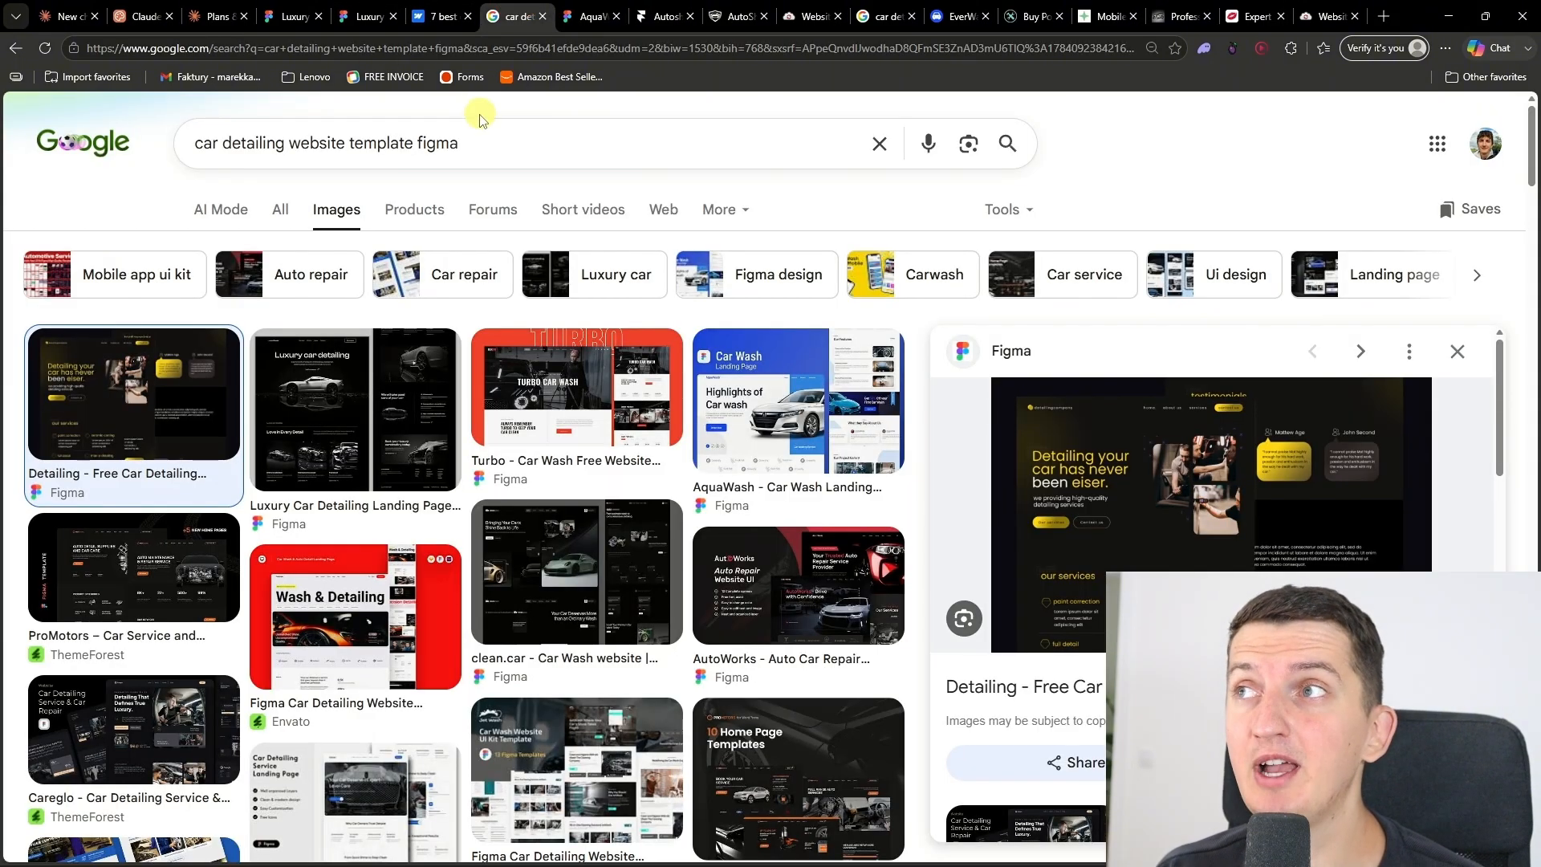
pyautogui.click(451, 150)
pyautogui.doubleClick(451, 150)
pyautogui.write('framer')
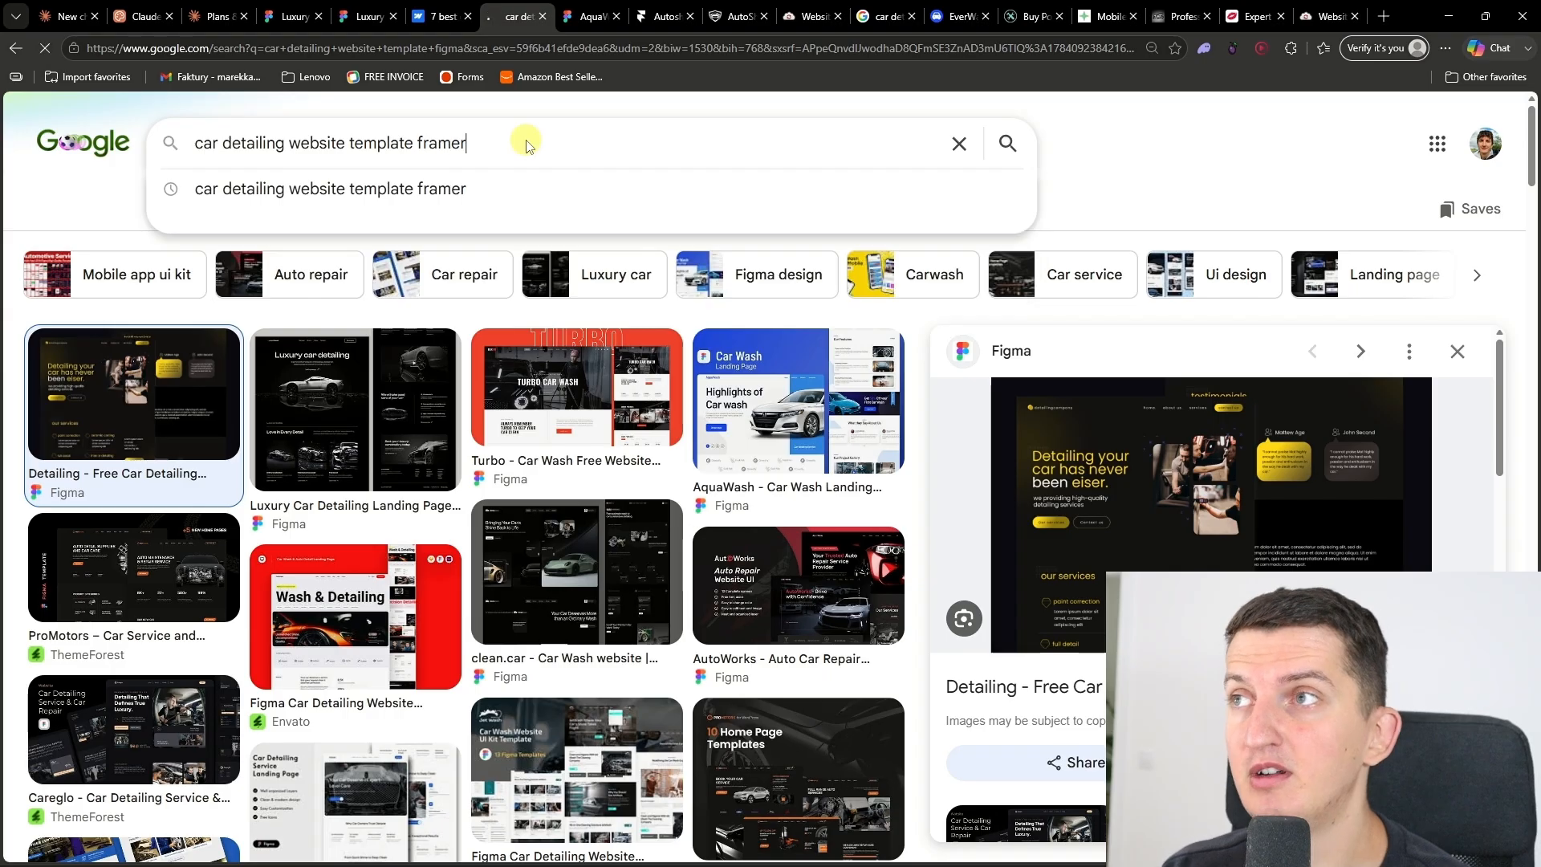
pyautogui.doubleClick(526, 141)
pyautogui.write('webflow')
pyautogui.press('Return')
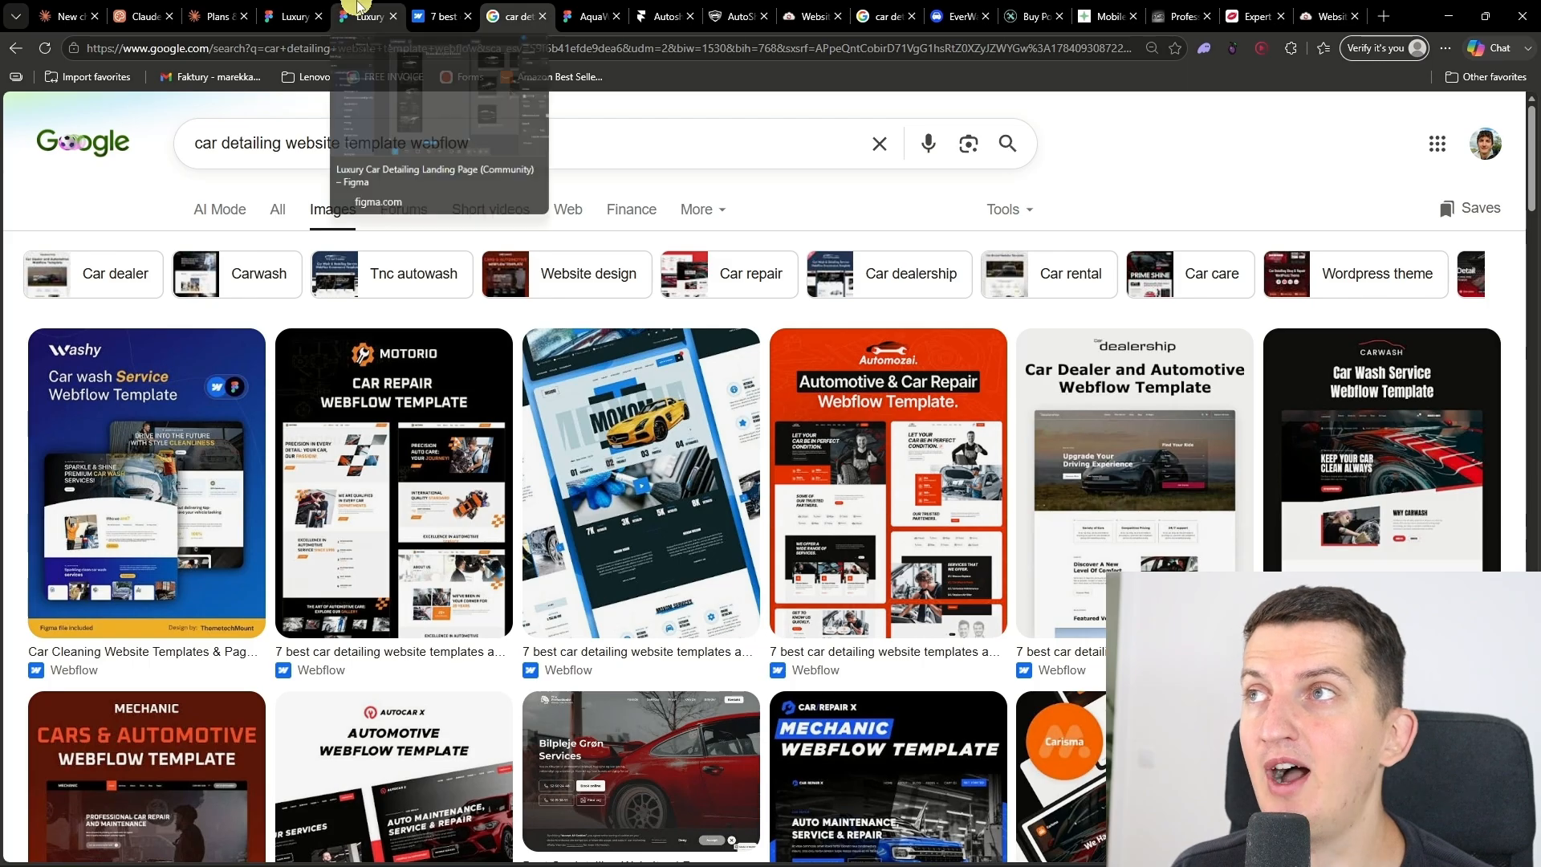
# Step: Export the Landing Page frame of the Luxury Car Detailing file in Figma as a 1x PNG
pyautogui.click(359, 8)
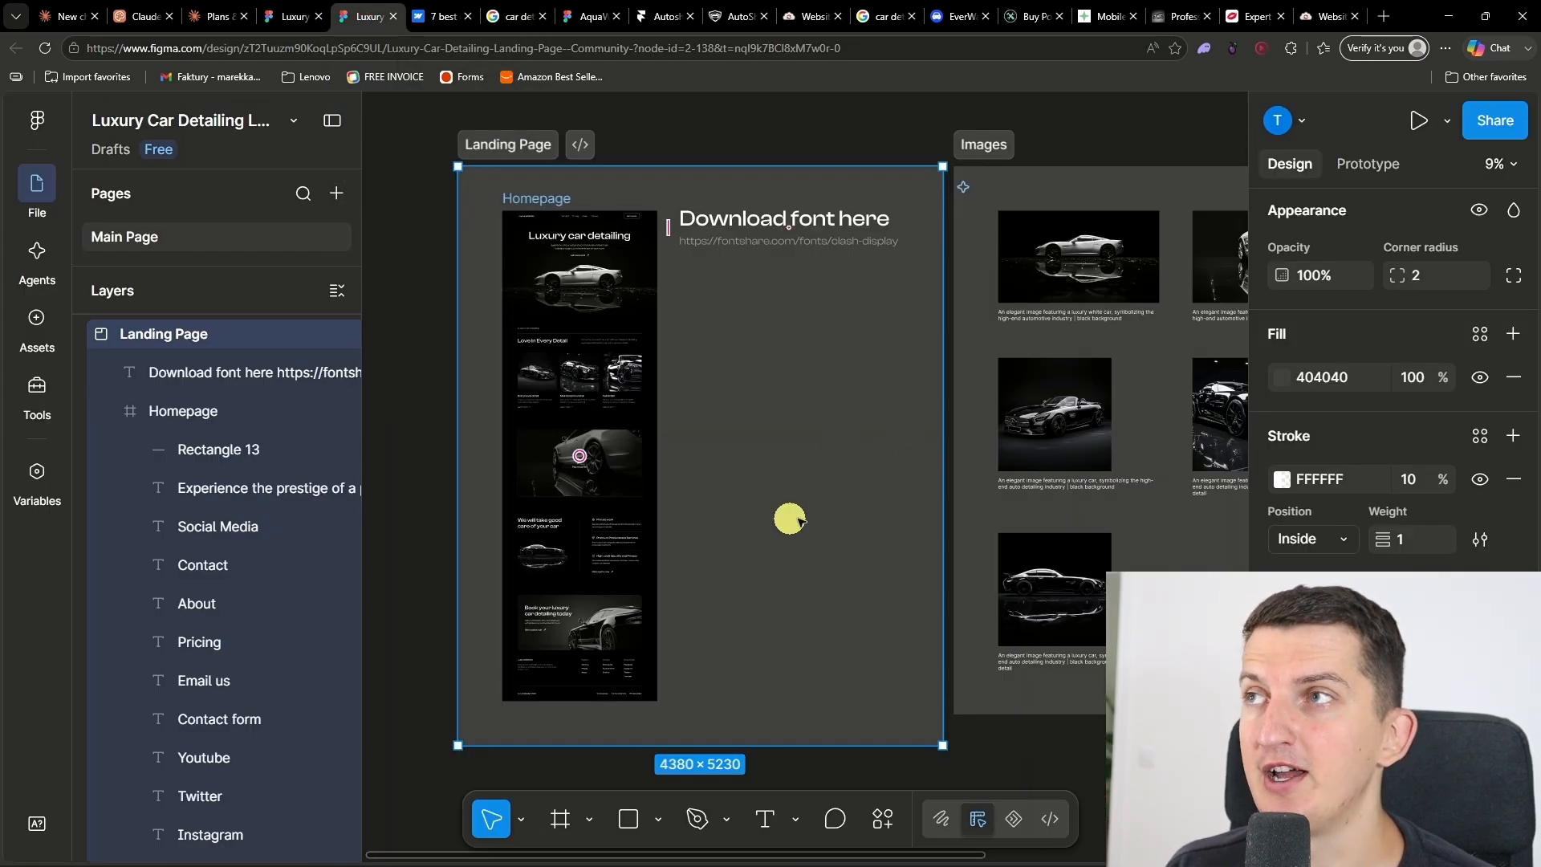
pyautogui.moveTo(857, 586); pyautogui.dragTo(827, 549)
pyautogui.moveTo(923, 661); pyautogui.dragTo(1102, 678)
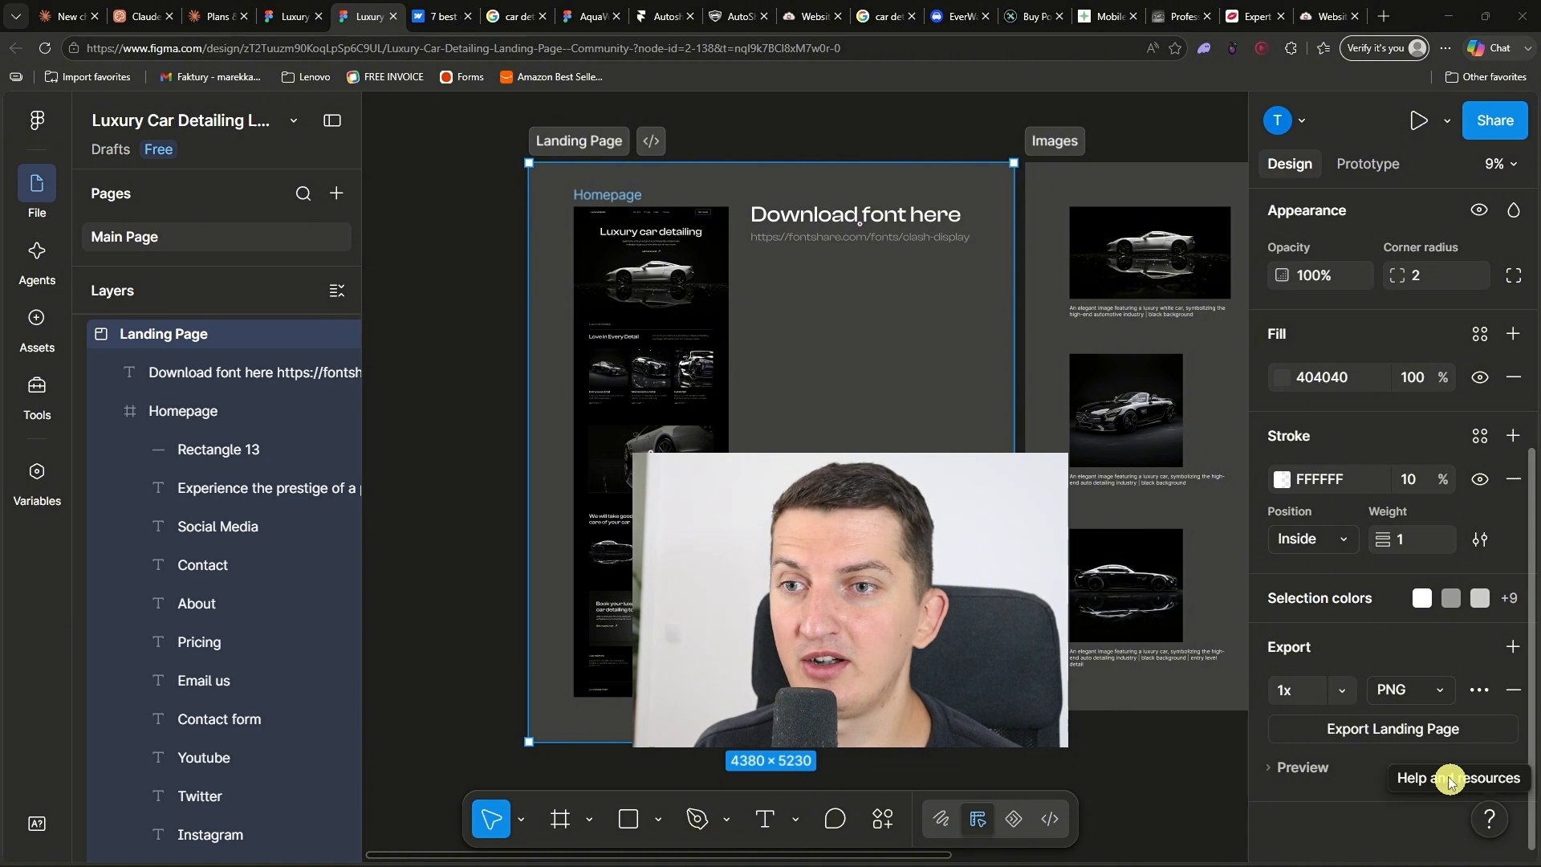
pyautogui.click(1444, 735)
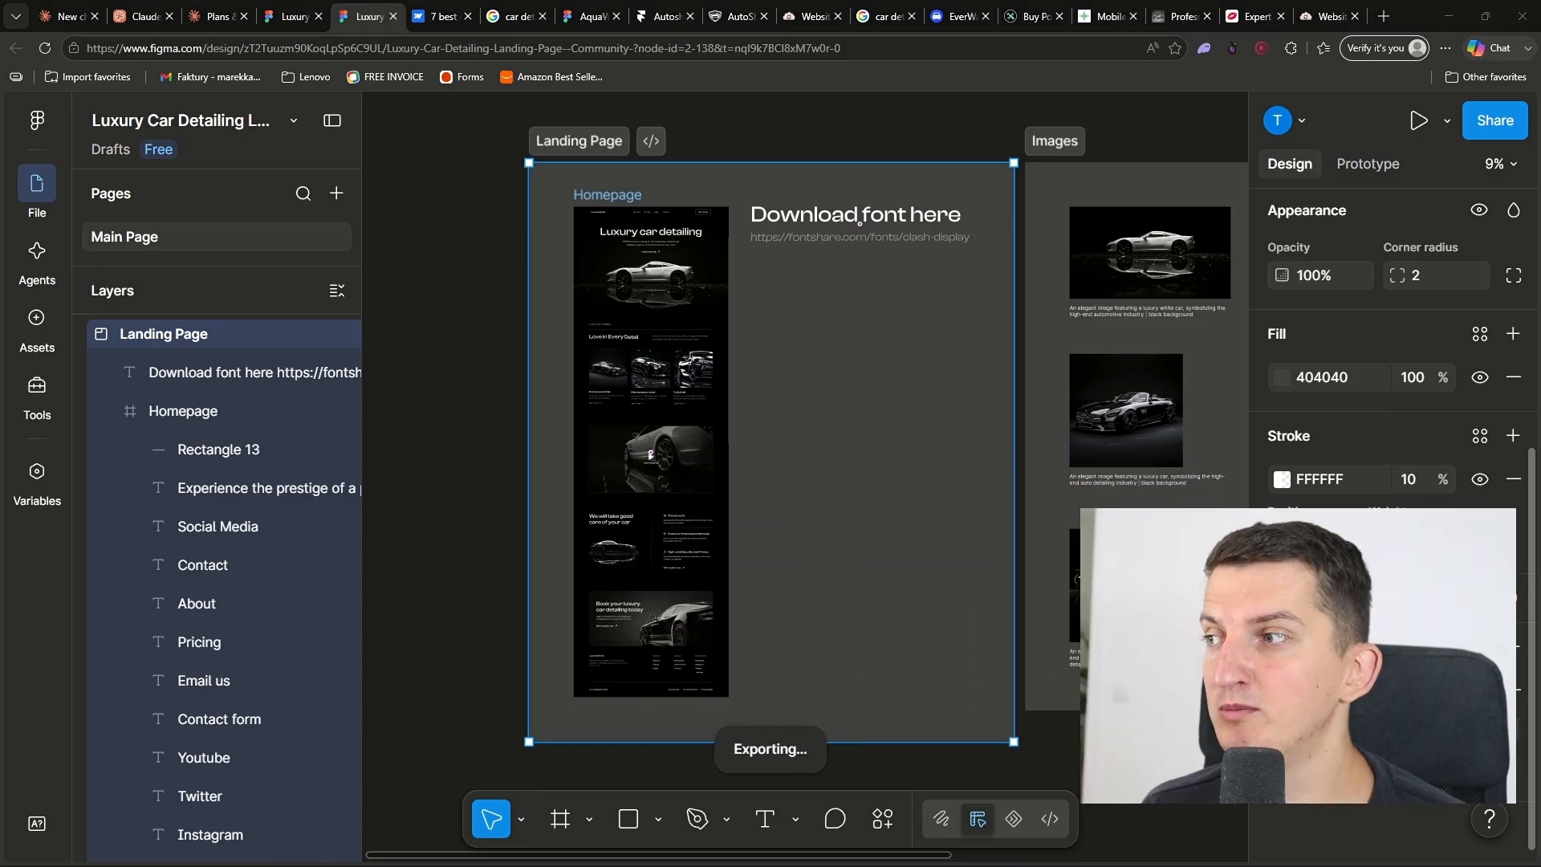
# Step: View CloudConvert's Website PNG Screenshot tool and return to the Claude Design prompt with an enlarged page view
pyautogui.click(1311, 10)
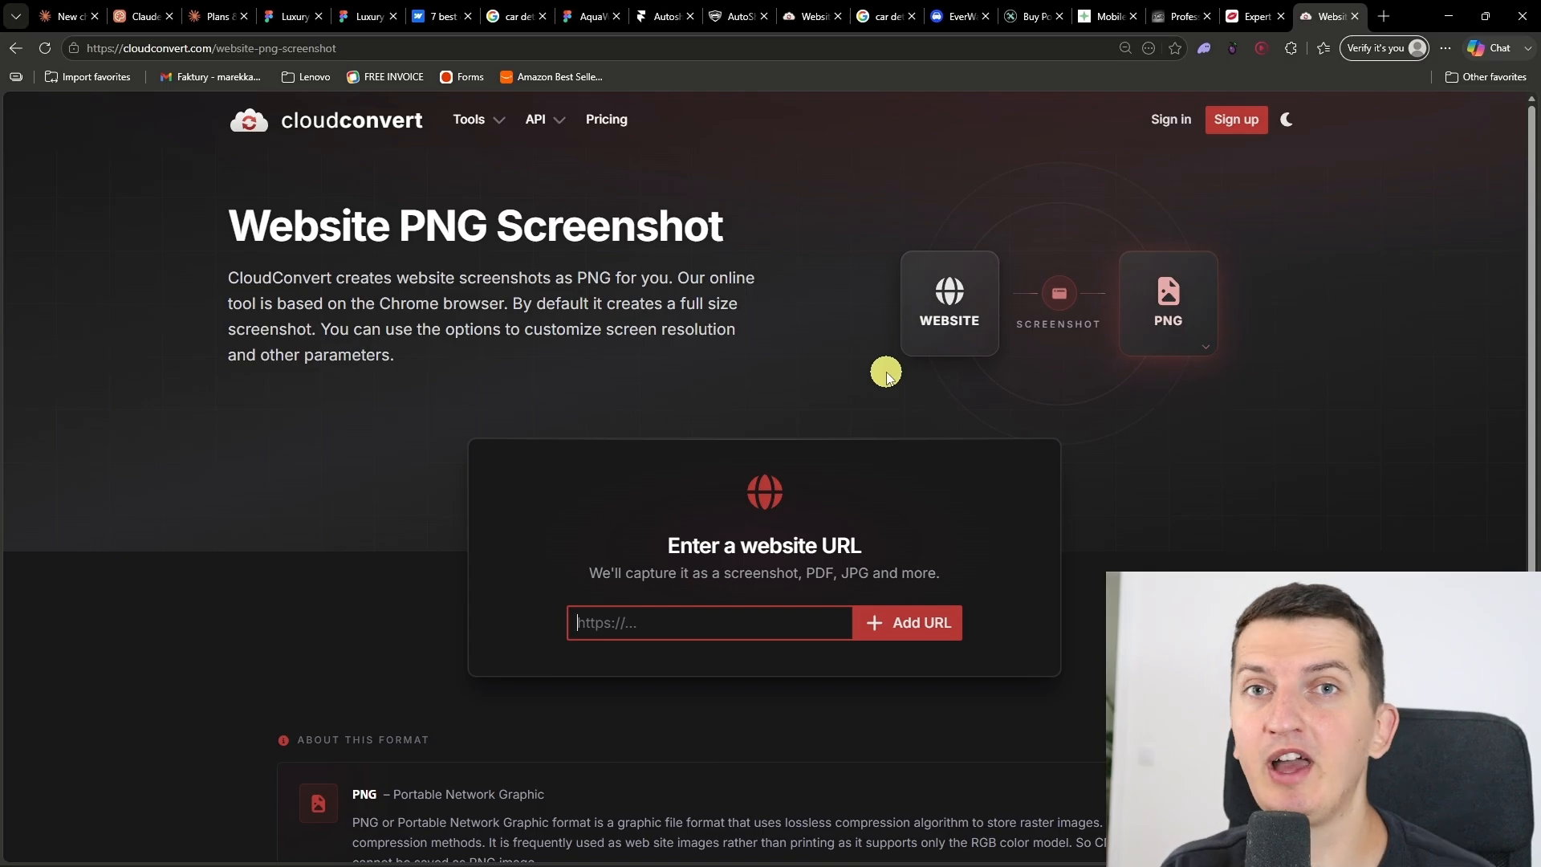
pyautogui.click(143, 8)
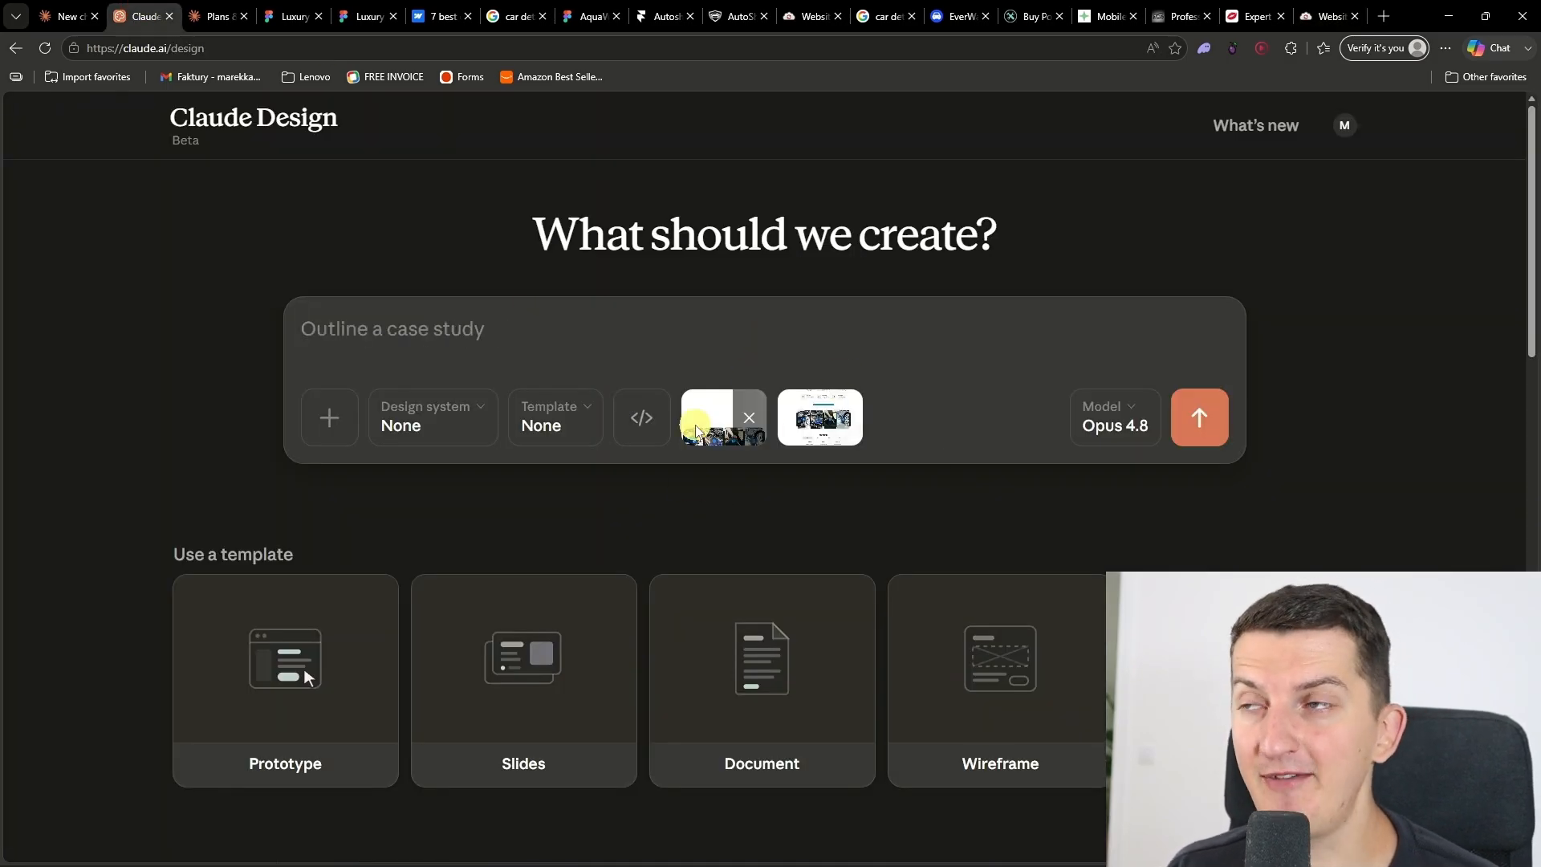
pyautogui.hotkey('ctrl', '+')
pyautogui.hotkey('ctrl', '+')
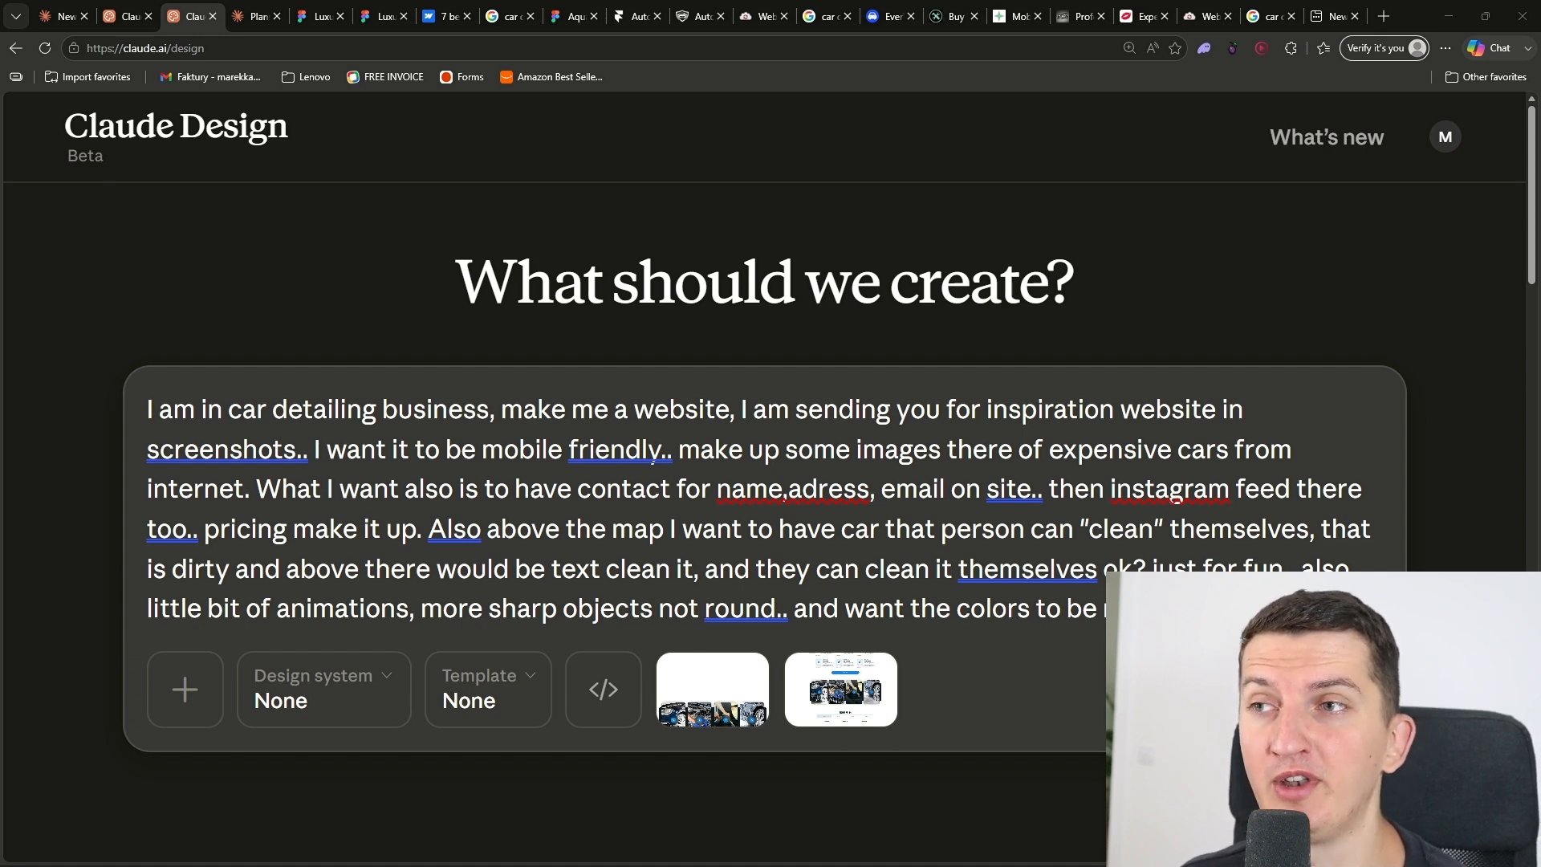
# Step: Amend the prompt with "on bottom" after the contact email request and "somewhere on site" after the Instagram feed request
pyautogui.click(1033, 484)
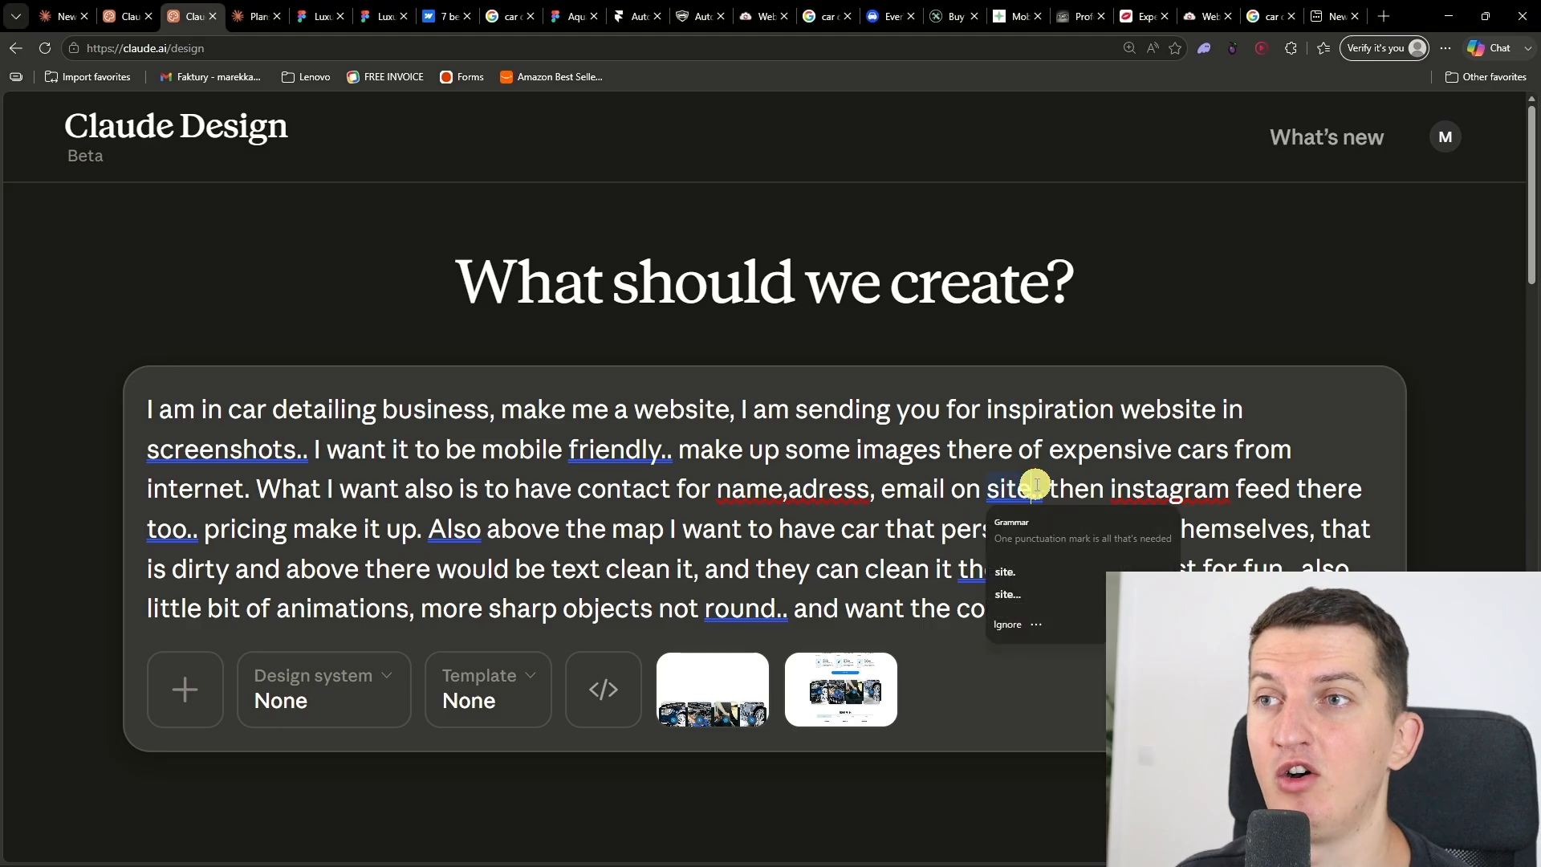
pyautogui.write('on bottom')
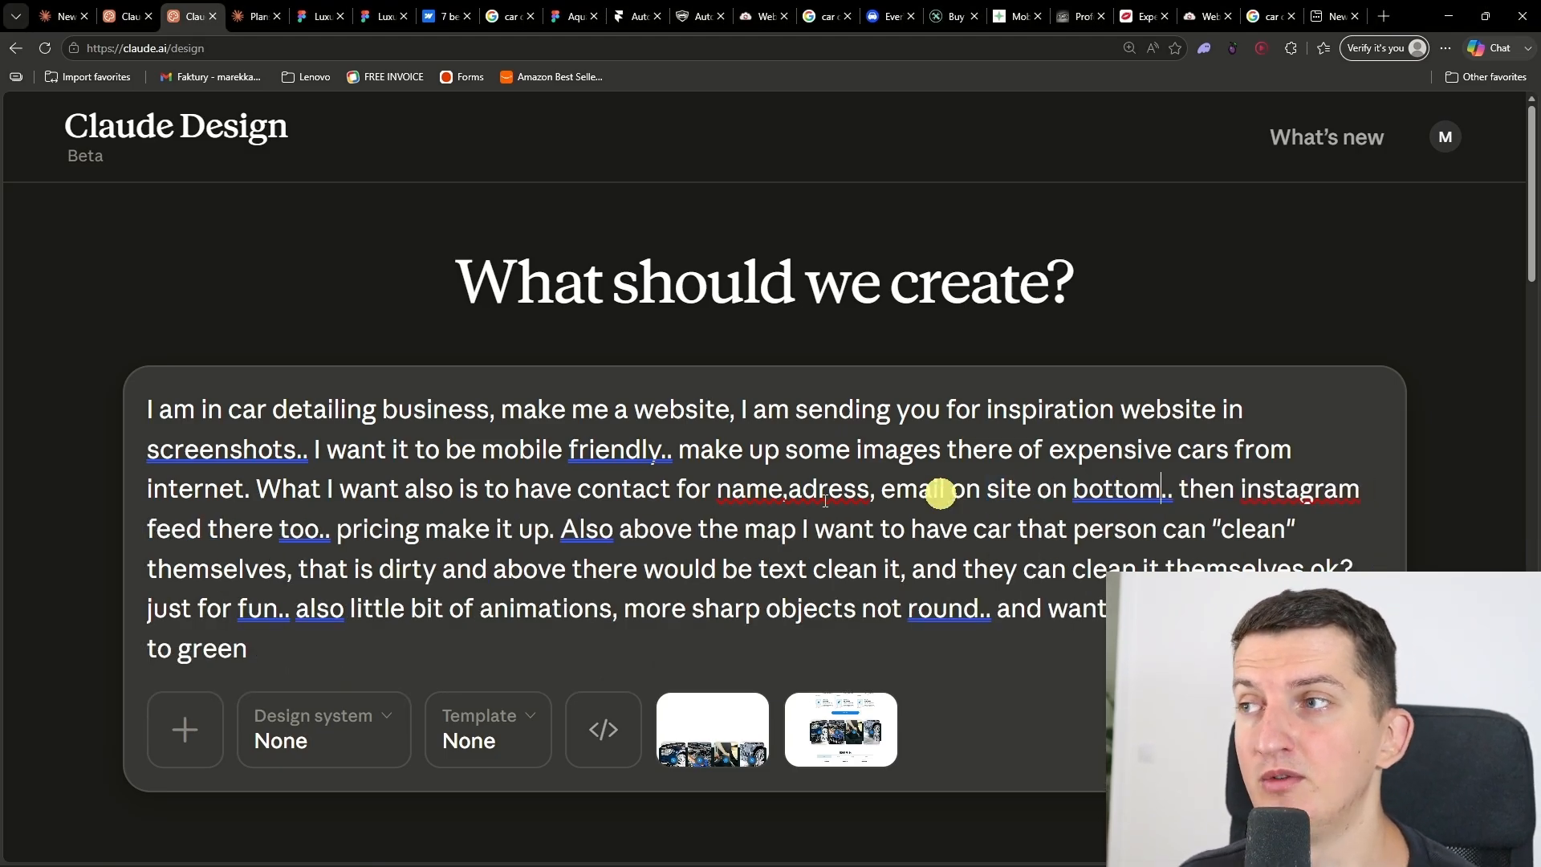
pyautogui.click(321, 530)
pyautogui.click(321, 530)
pyautogui.write('somewhere on site')
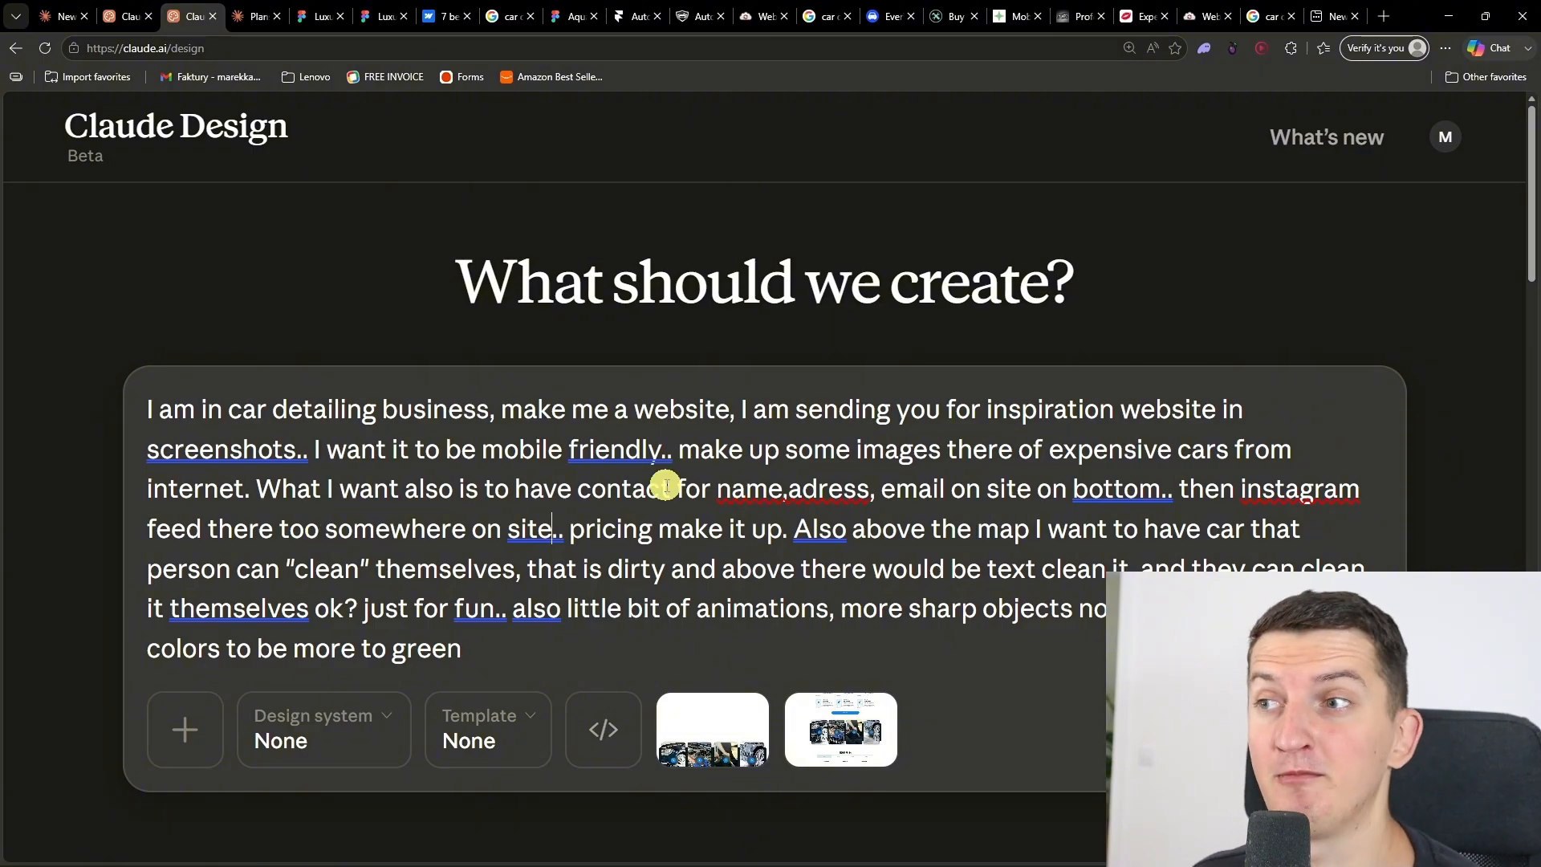
# Step: Append to the prompt a request to ask questions for the design/information needed and to be creative
pyautogui.click(759, 620)
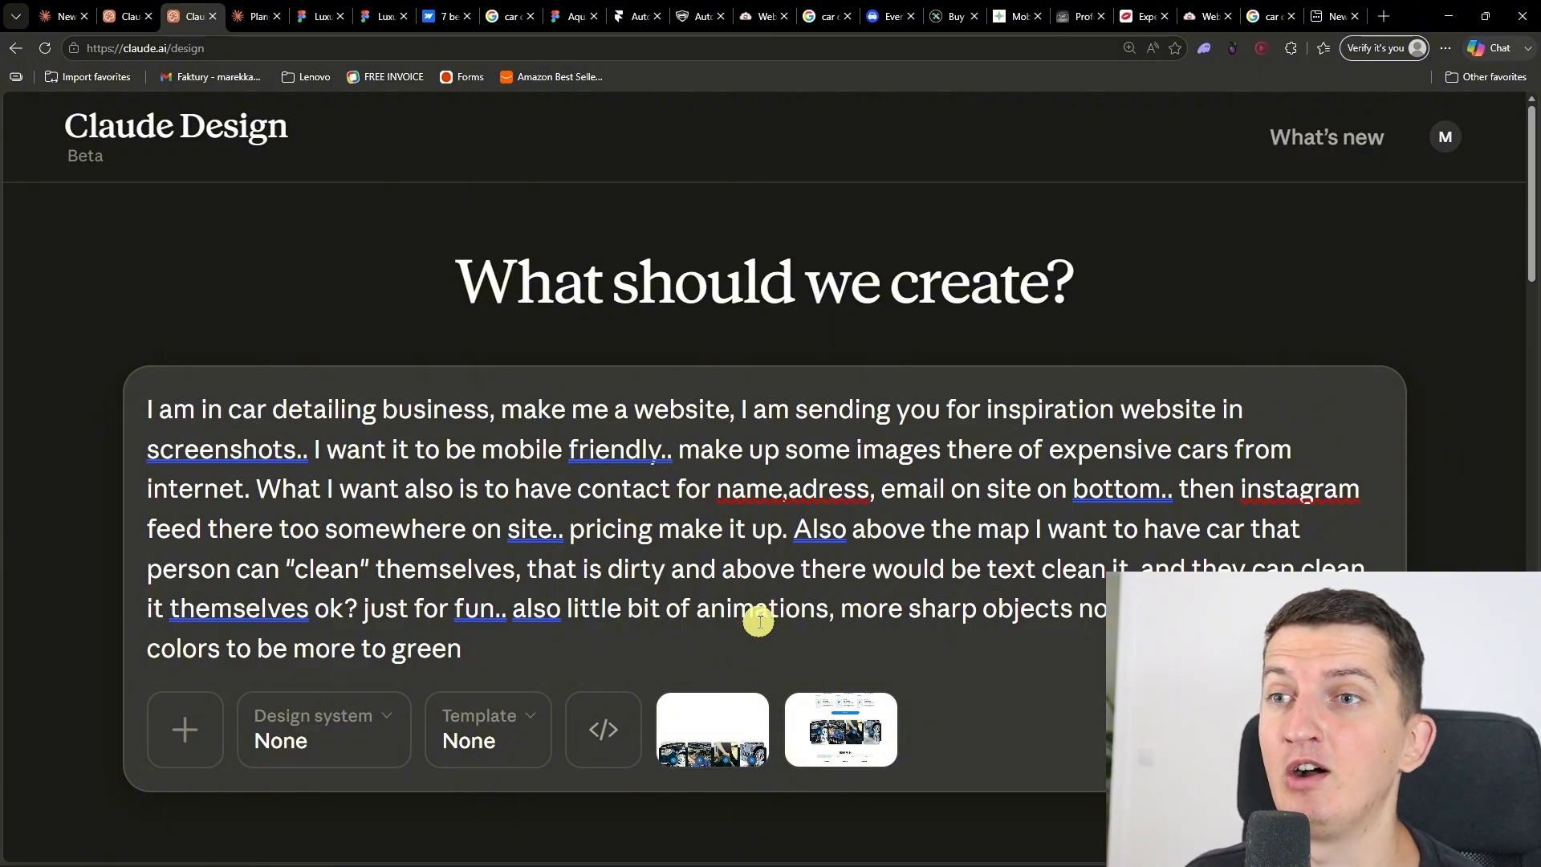
pyautogui.click(743, 637)
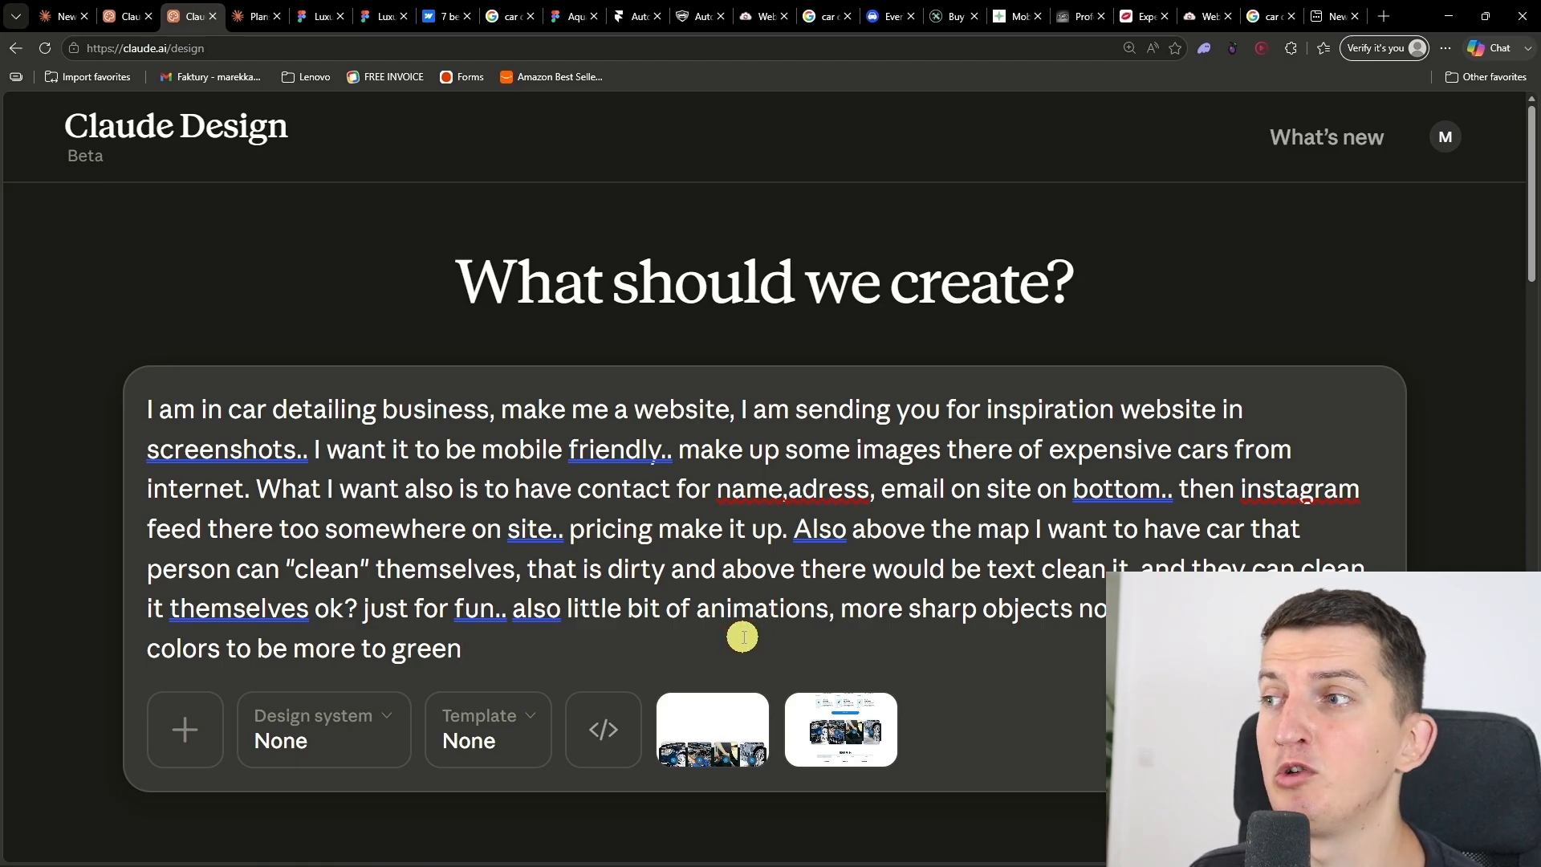
pyautogui.write('.. Then ask me q ')
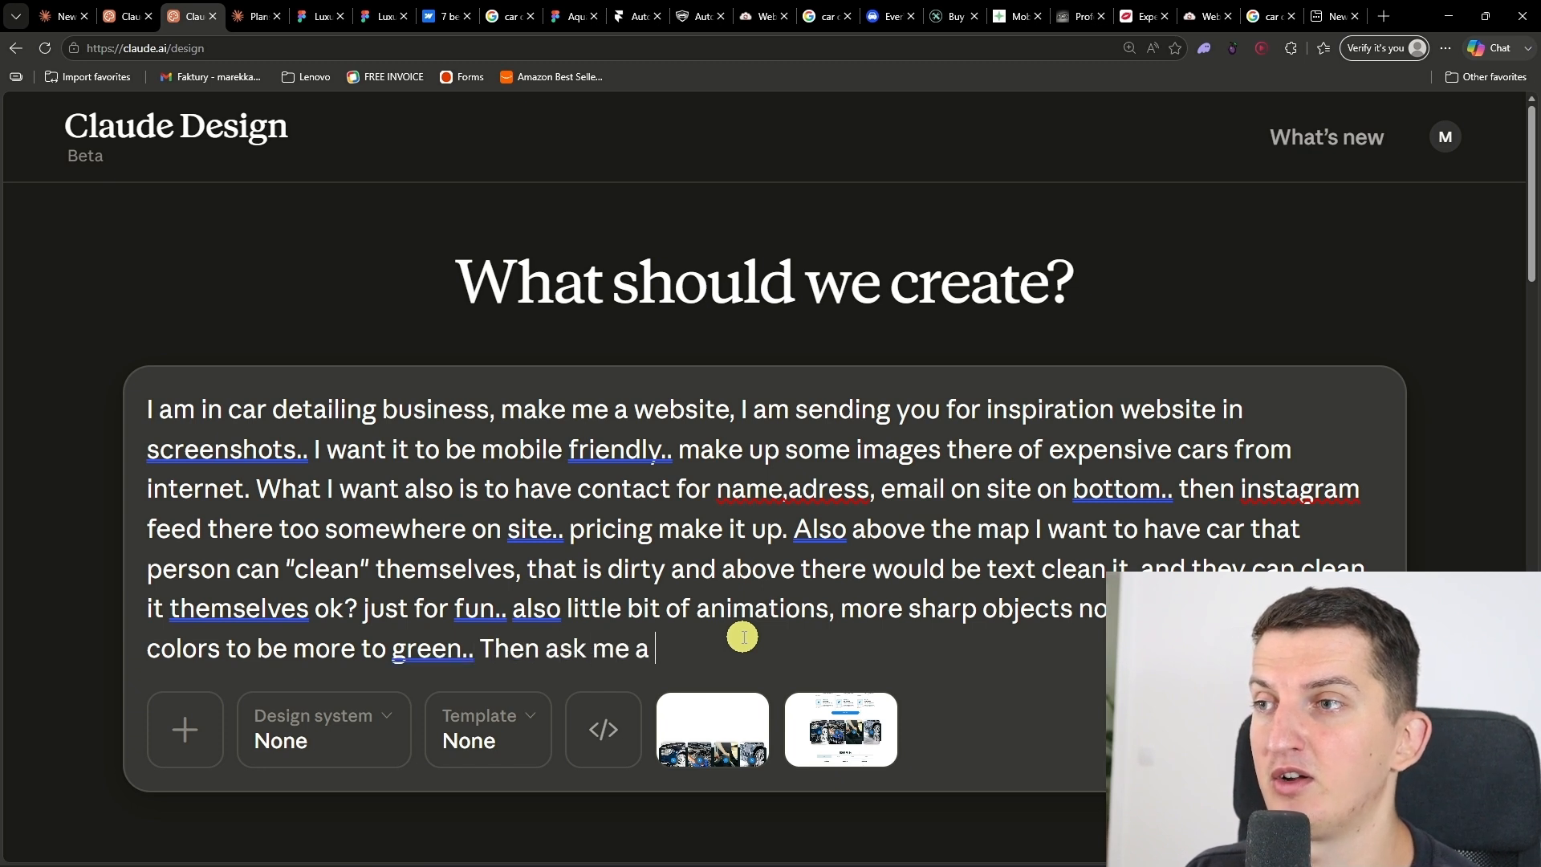
pyautogui.write('questions for the design/information a')
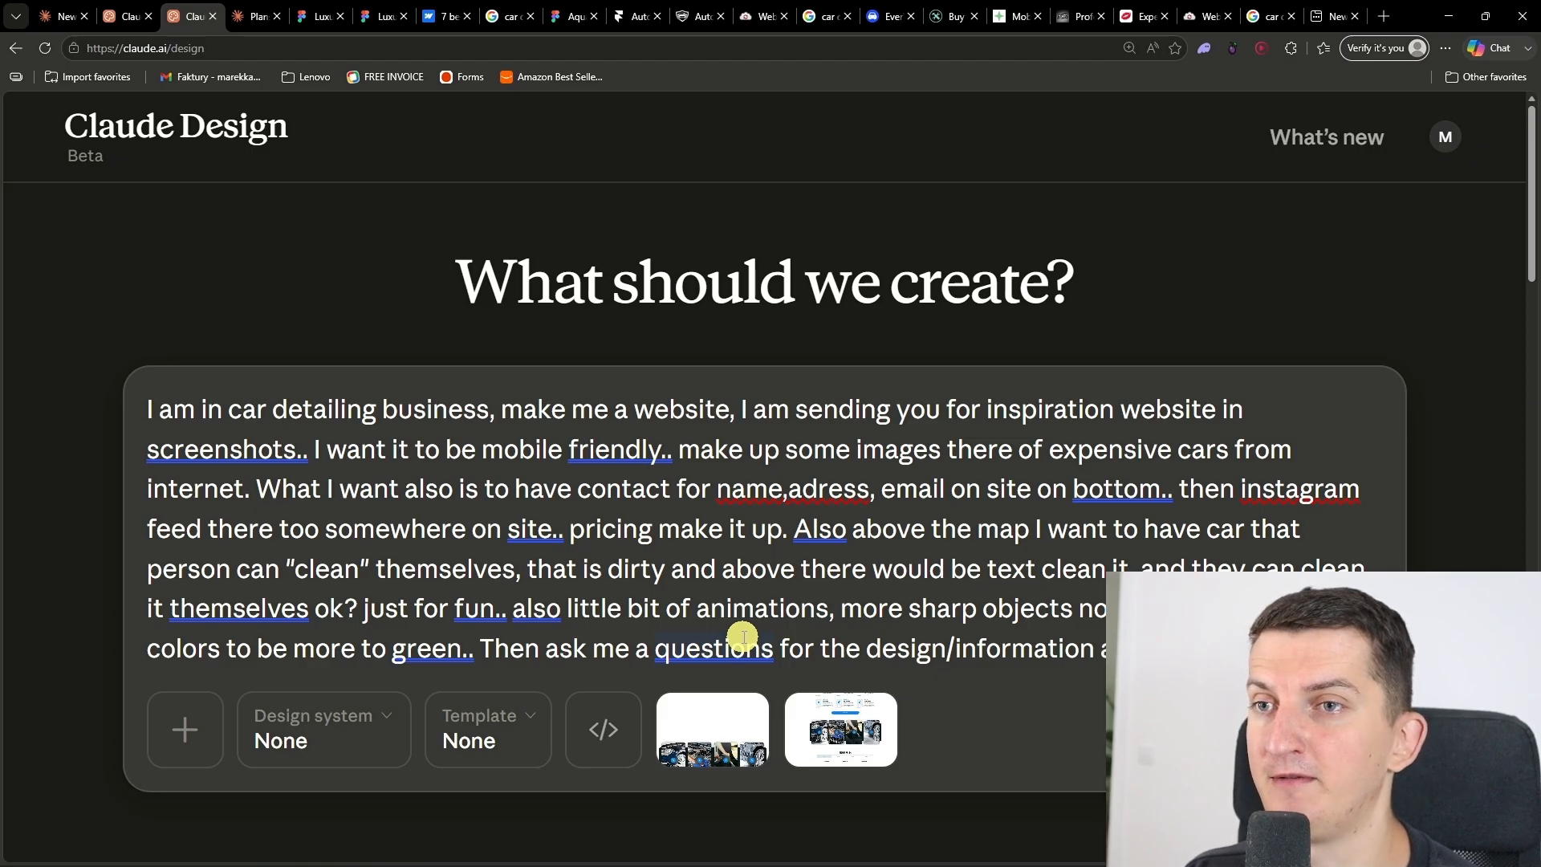
pyautogui.write('that yo uneed. Be crete')
pyautogui.press('BackSpace')
pyautogui.press('BackSpace')
pyautogui.write('ativ')
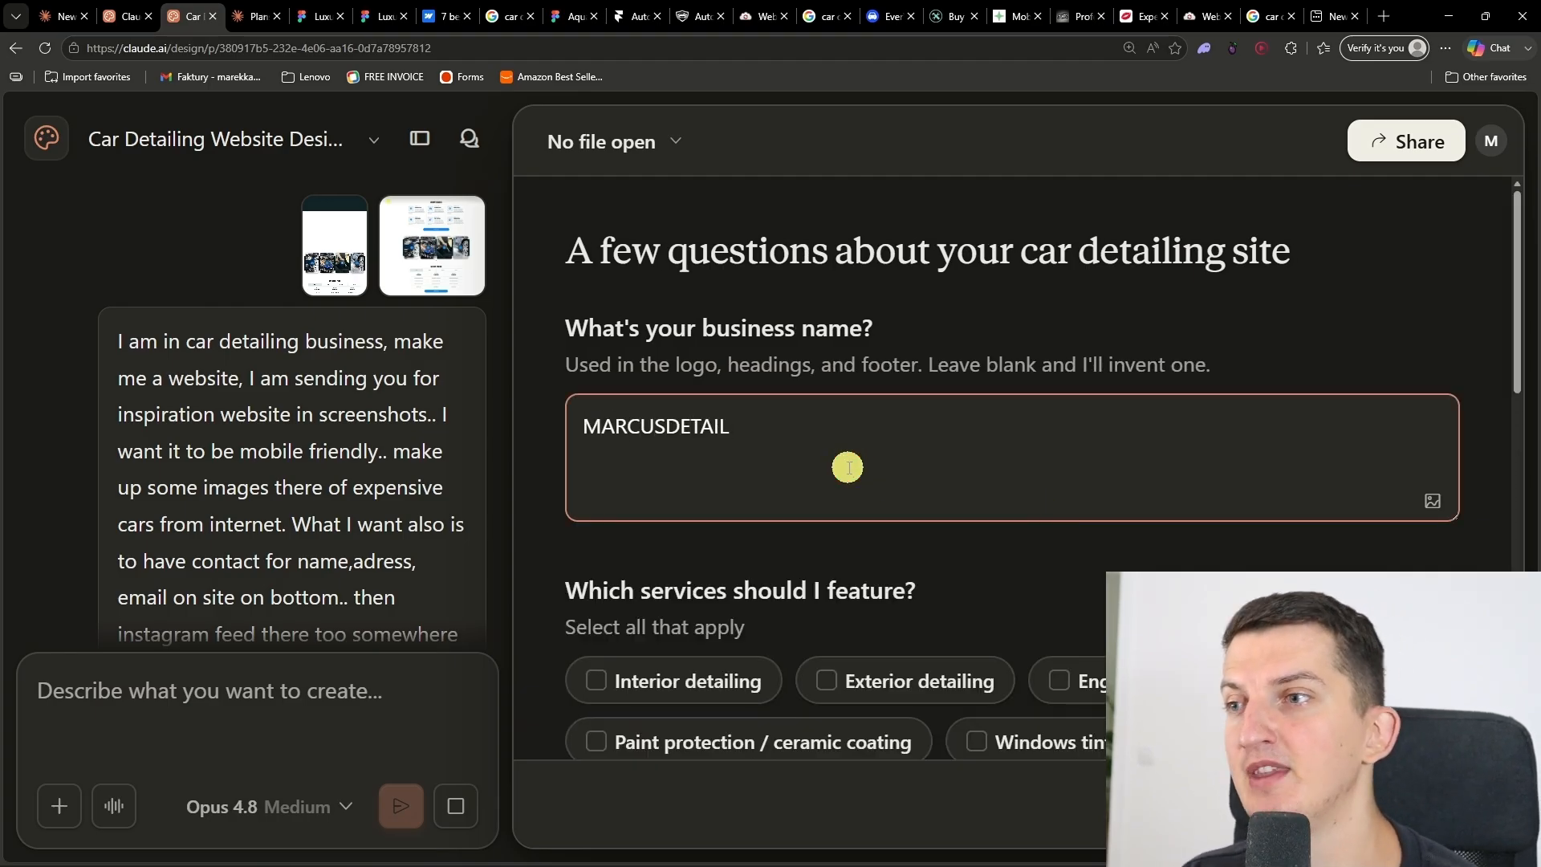
# Step: Choose interior, exterior and engine detailing, windows tinting, headlight restoration, paint protection / ceramic coating, and wheel & tire care as featured services
pyautogui.scroll(-4, 870, 592)
pyautogui.click(692, 377)
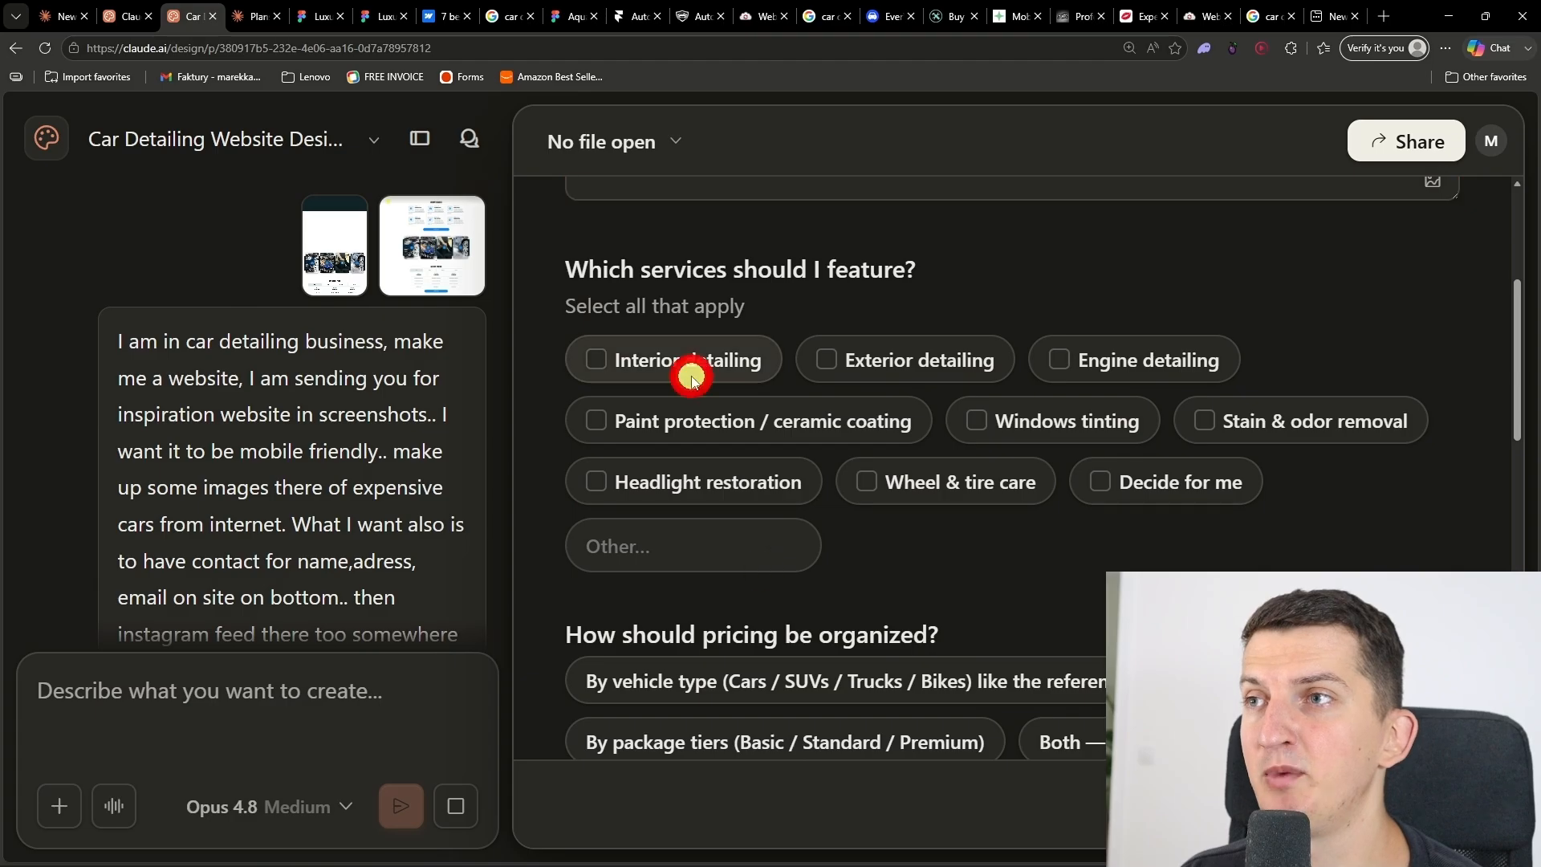
pyautogui.click(911, 357)
pyautogui.click(1140, 375)
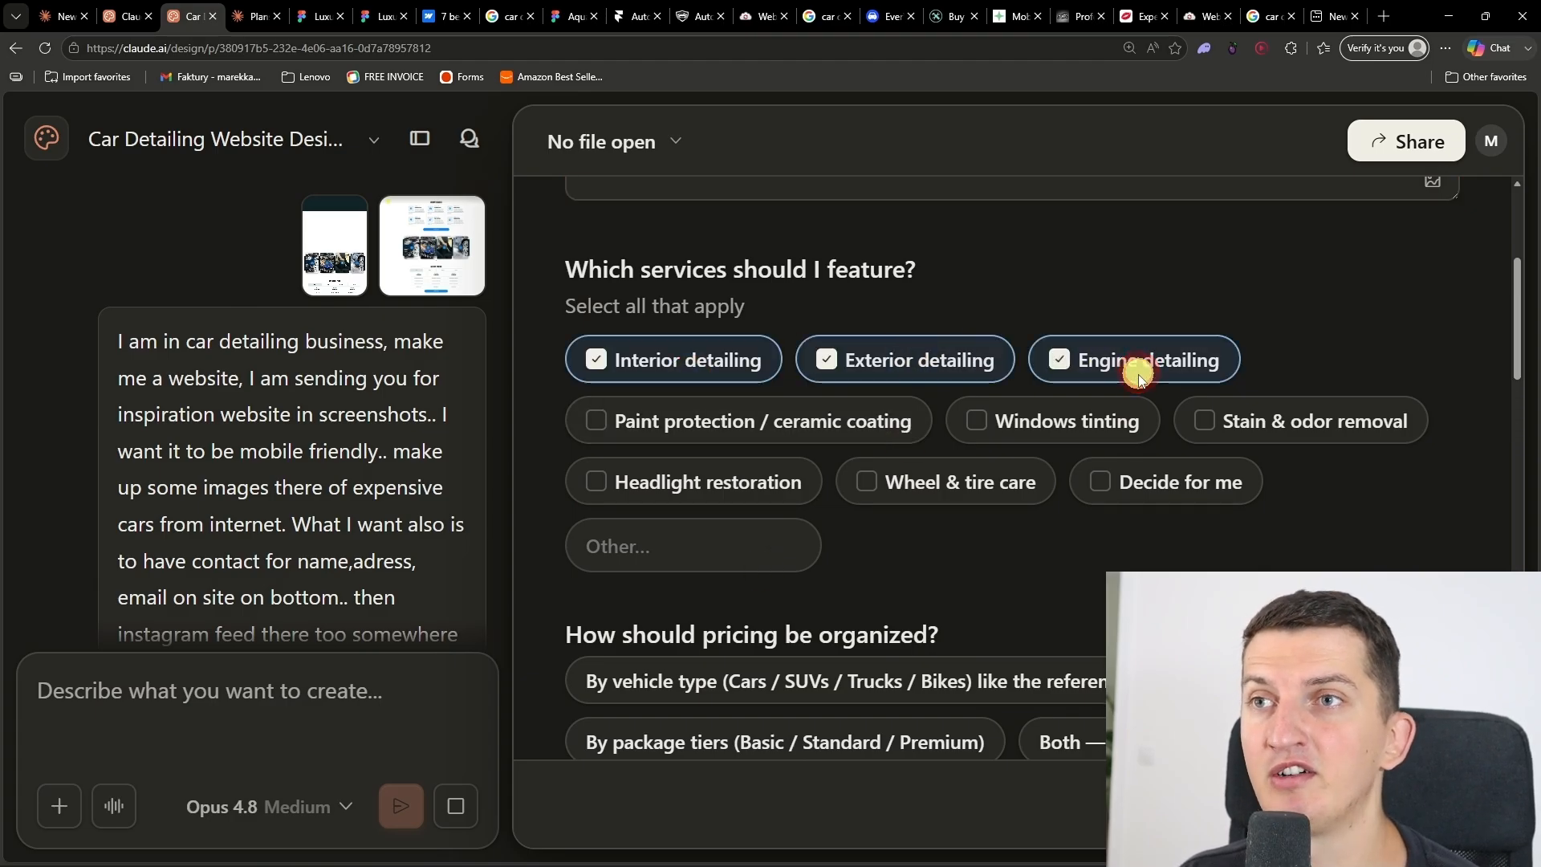
pyautogui.click(1021, 432)
pyautogui.click(764, 489)
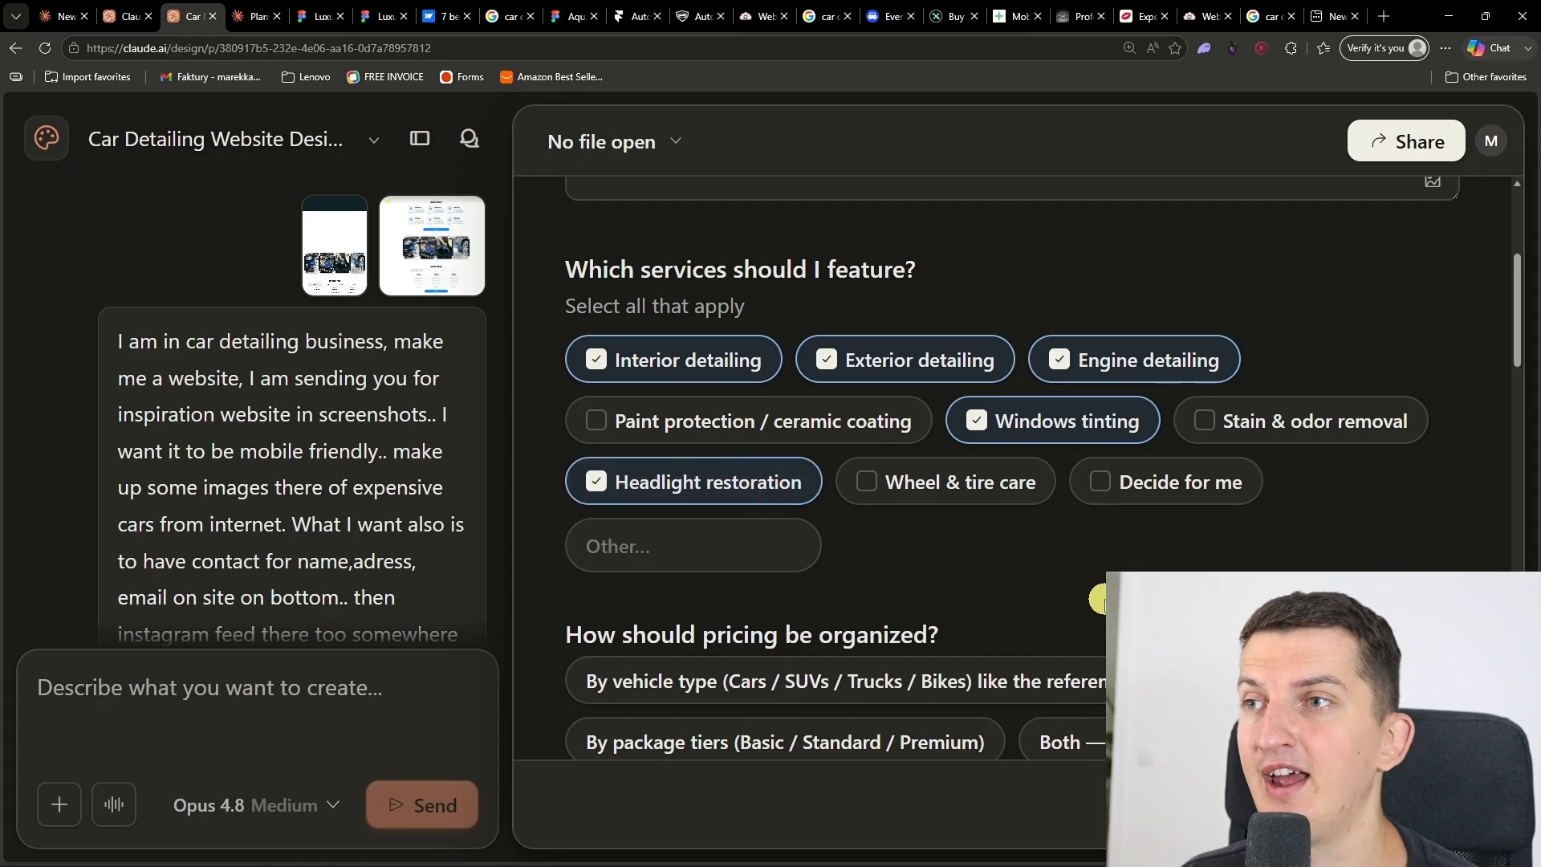
pyautogui.click(870, 426)
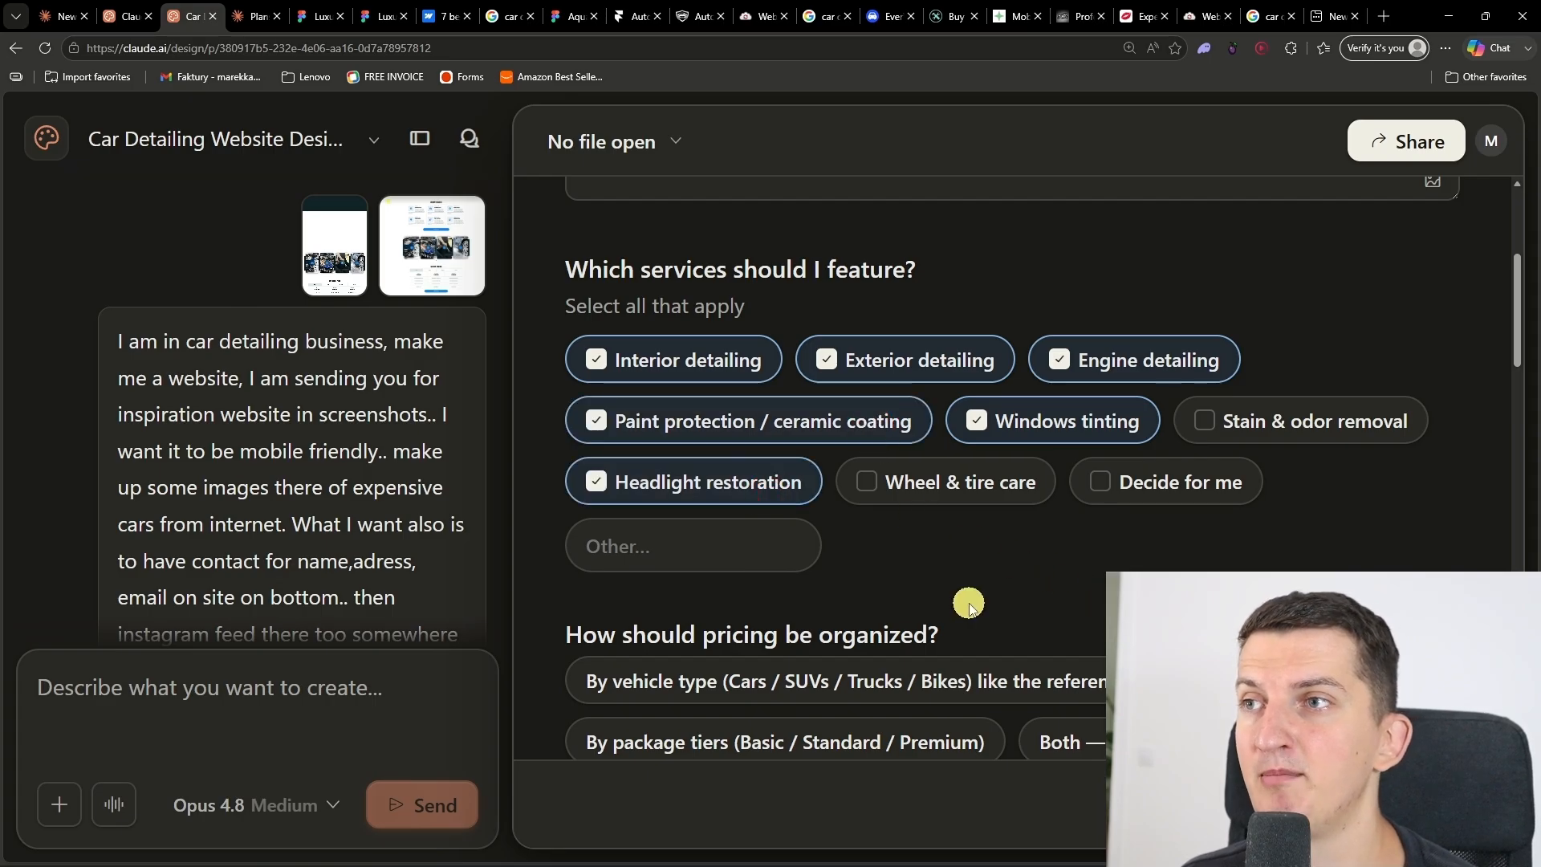
pyautogui.scroll(-2, 970, 608)
pyautogui.click(970, 319)
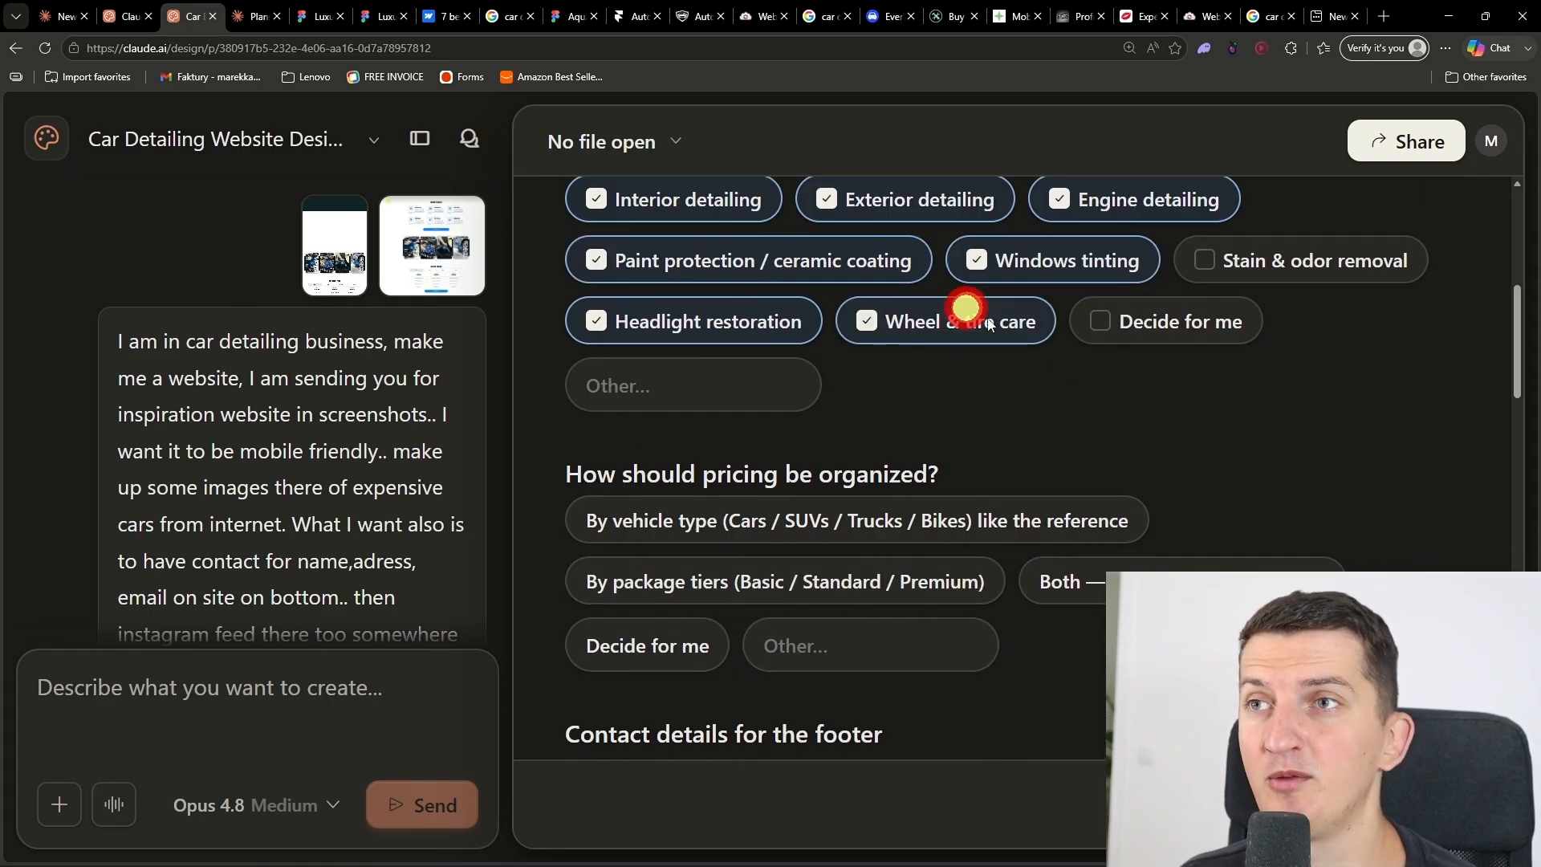
# Step: Organize pricing by vehicle type (Cars / SUVs / Trucks / Bikes) and answer "made it up" for the footer contact details
pyautogui.scroll(-2, 1140, 445)
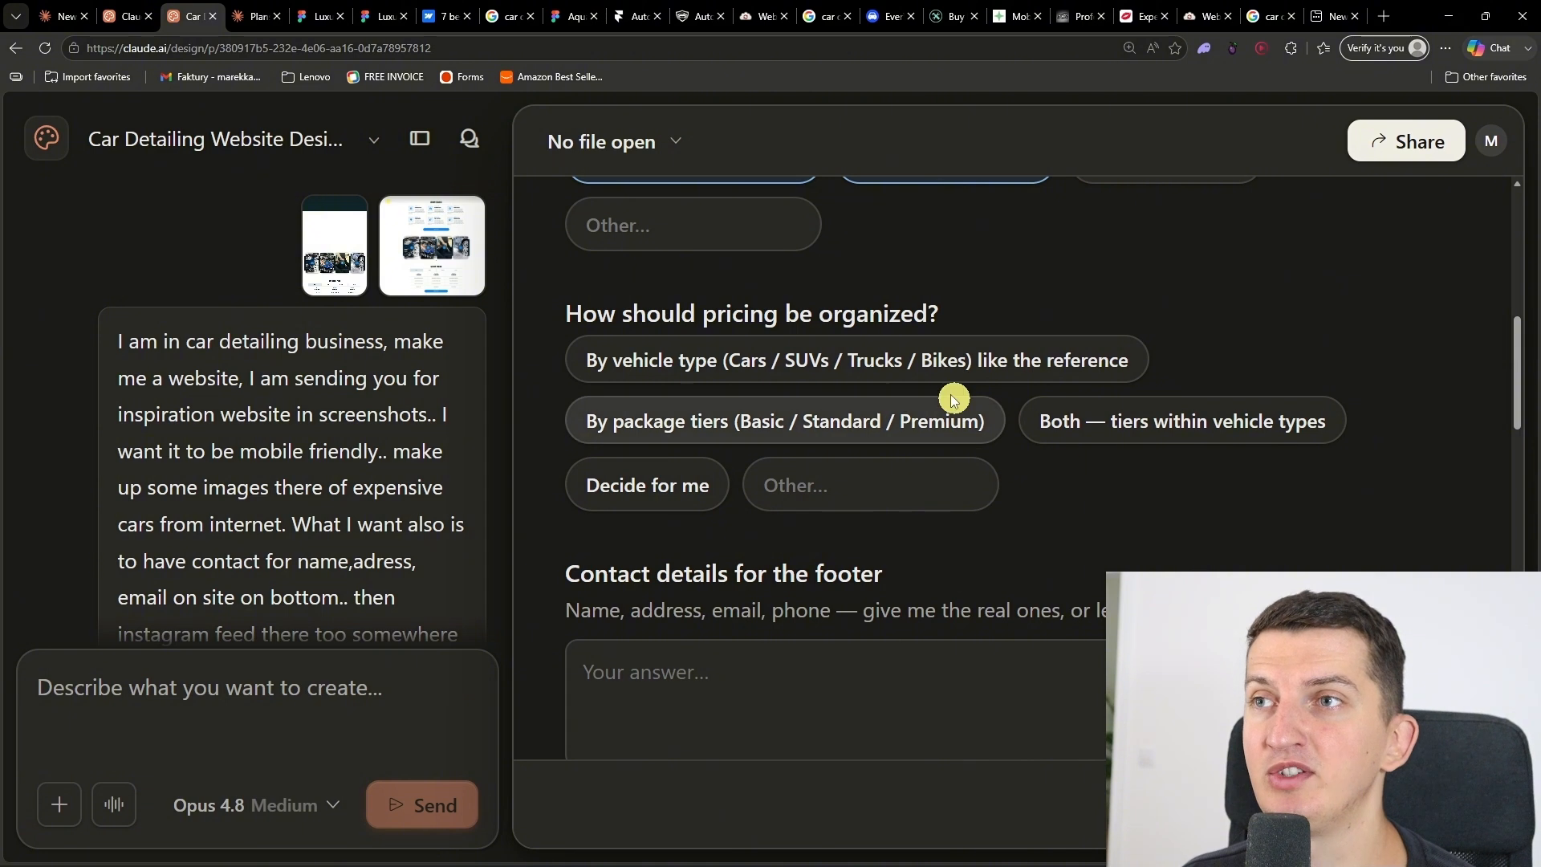
pyautogui.click(905, 369)
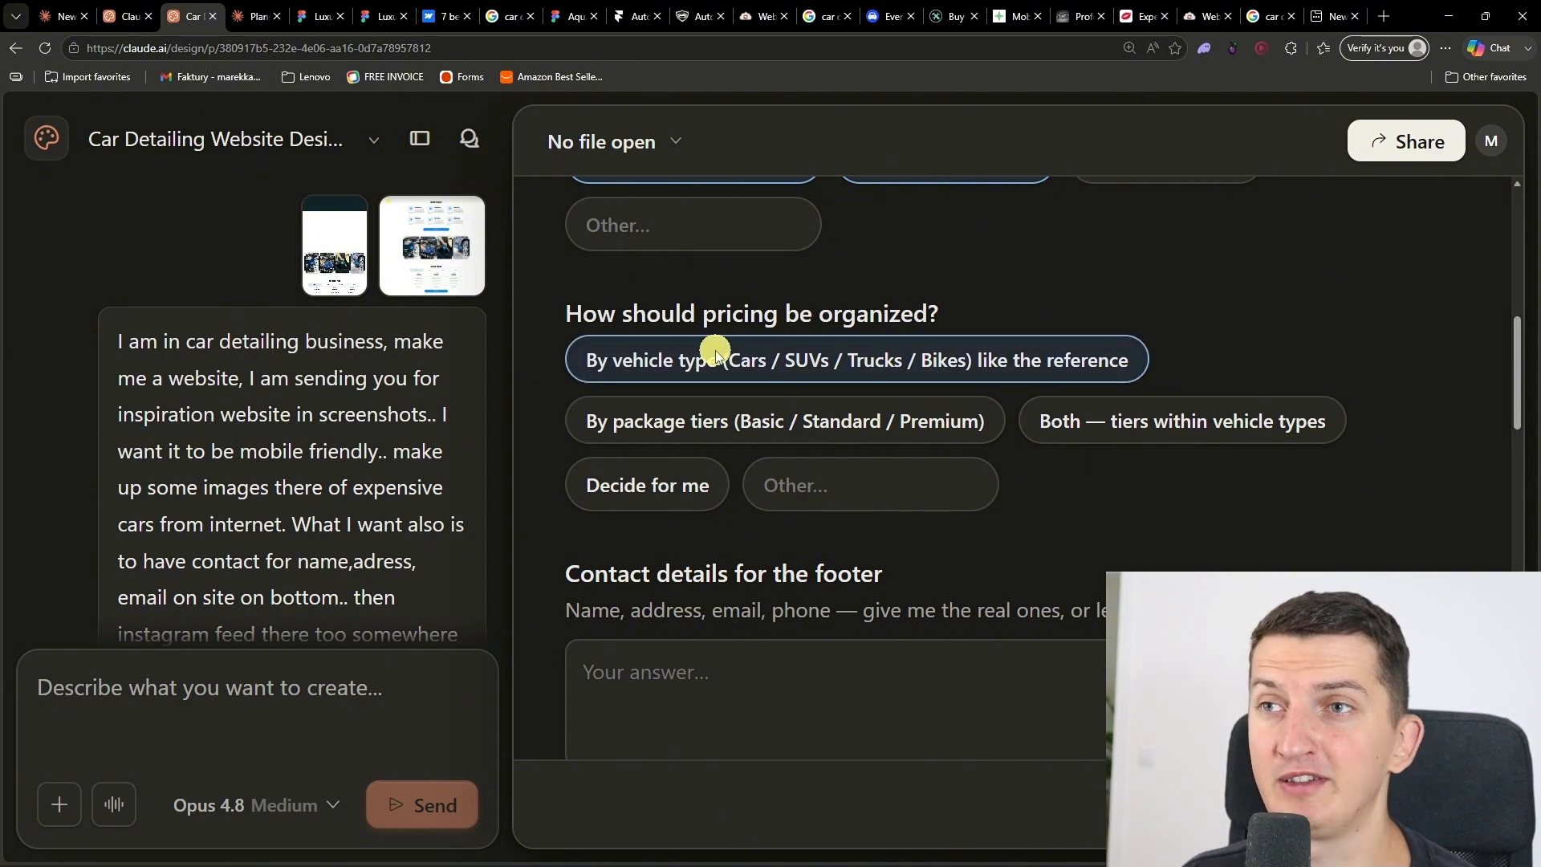
pyautogui.scroll(-2, 1092, 570)
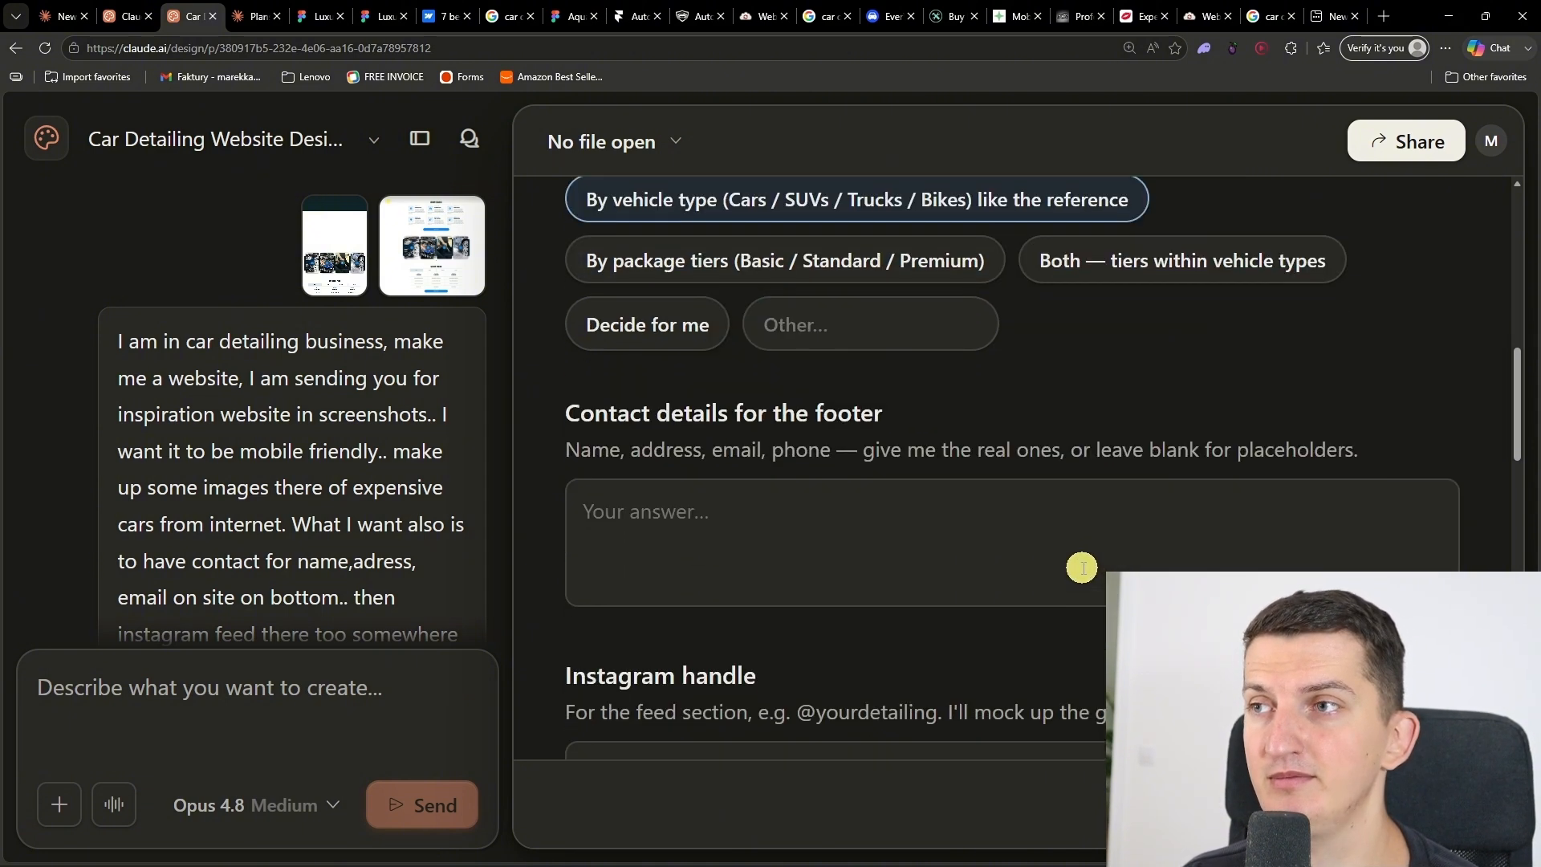
pyautogui.click(990, 537)
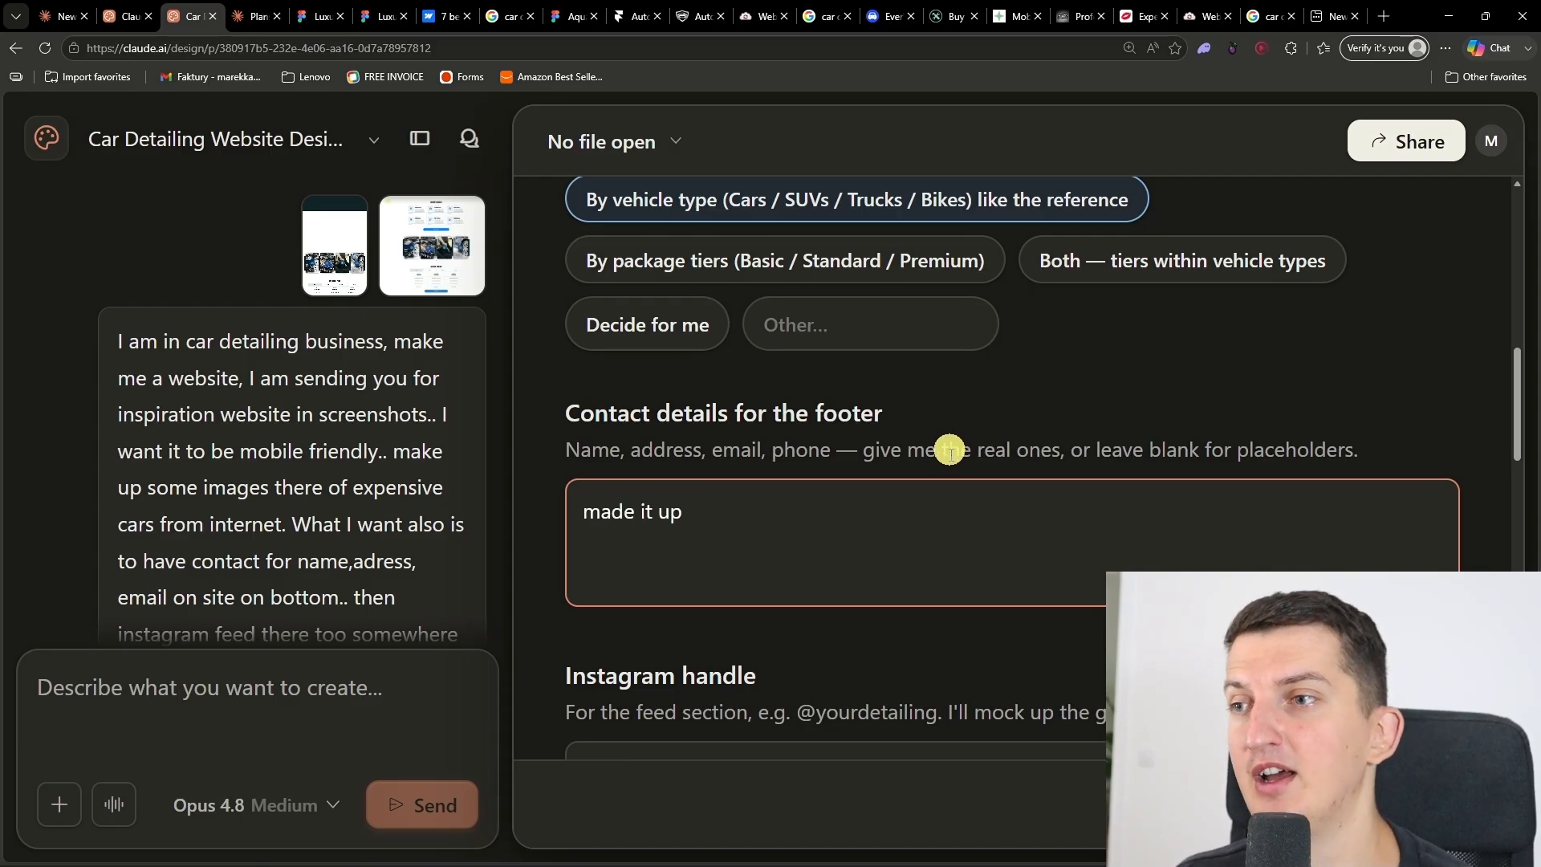
pyautogui.scroll(-4, 950, 450)
pyautogui.click(928, 476)
pyautogui.moveTo(934, 394); pyautogui.dragTo(794, 464)
pyautogui.scroll(-2, 858, 484)
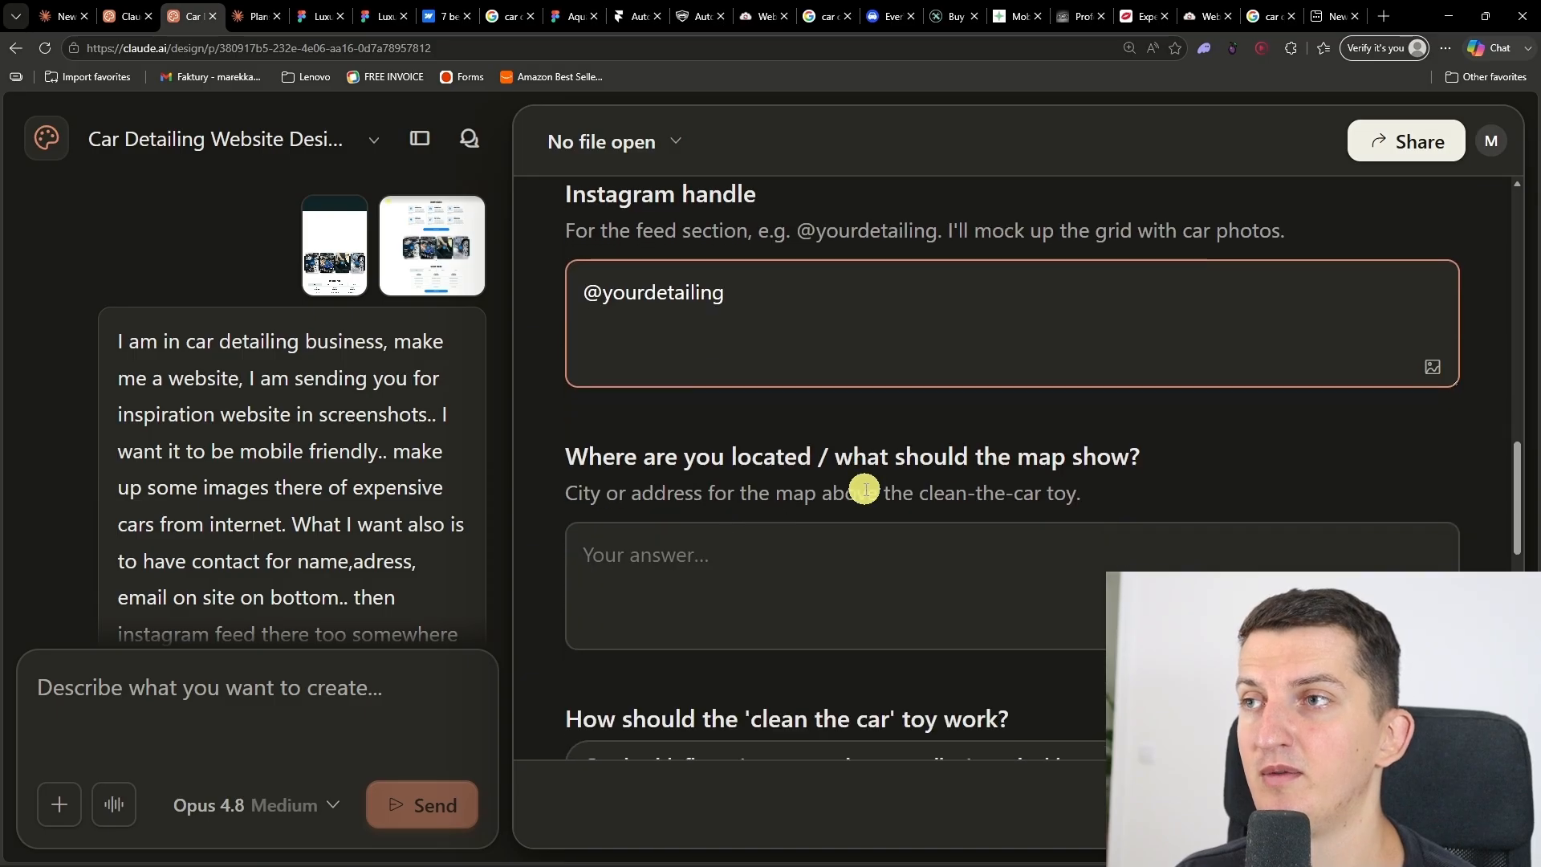
pyautogui.click(750, 560)
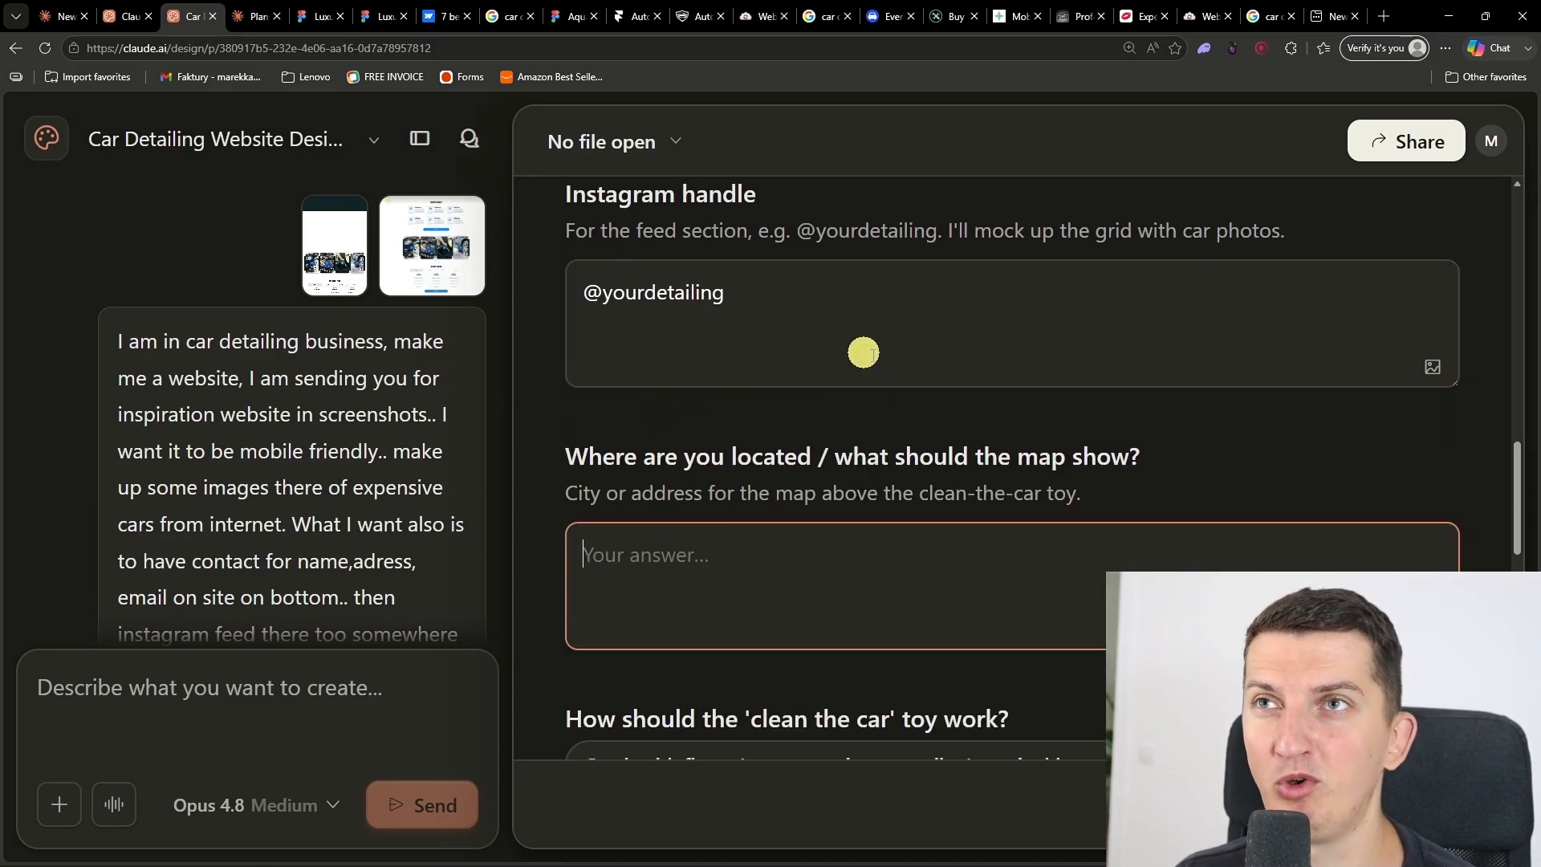
pyautogui.scroll(-2, 838, 526)
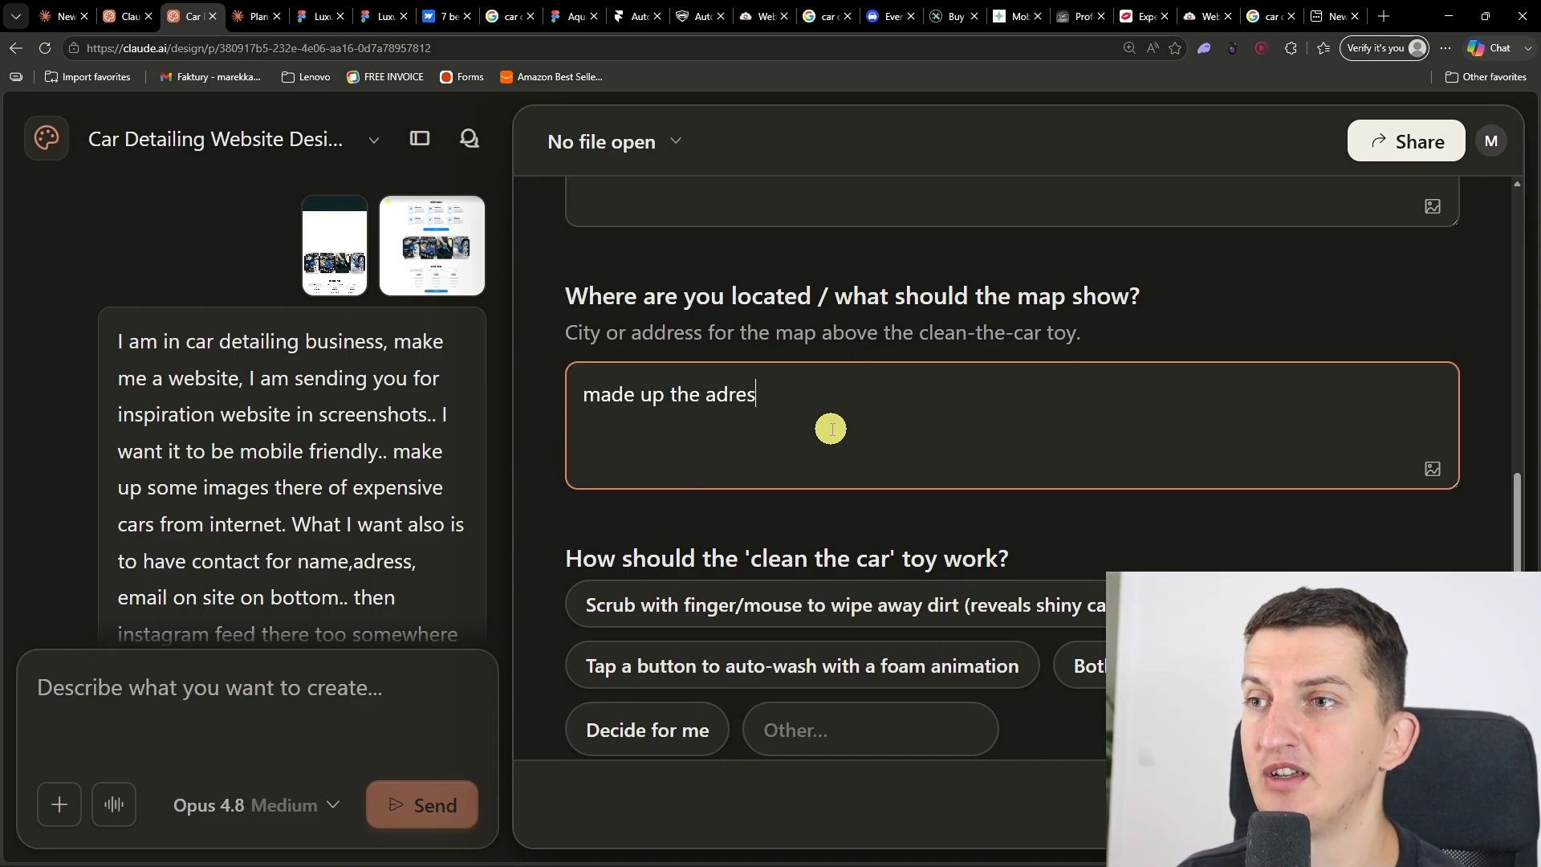
# Step: Choose scrubbing with finger/mouse for the 'clean the car' toy and one long scrolling landing page as the scope
pyautogui.scroll(-4, 916, 514)
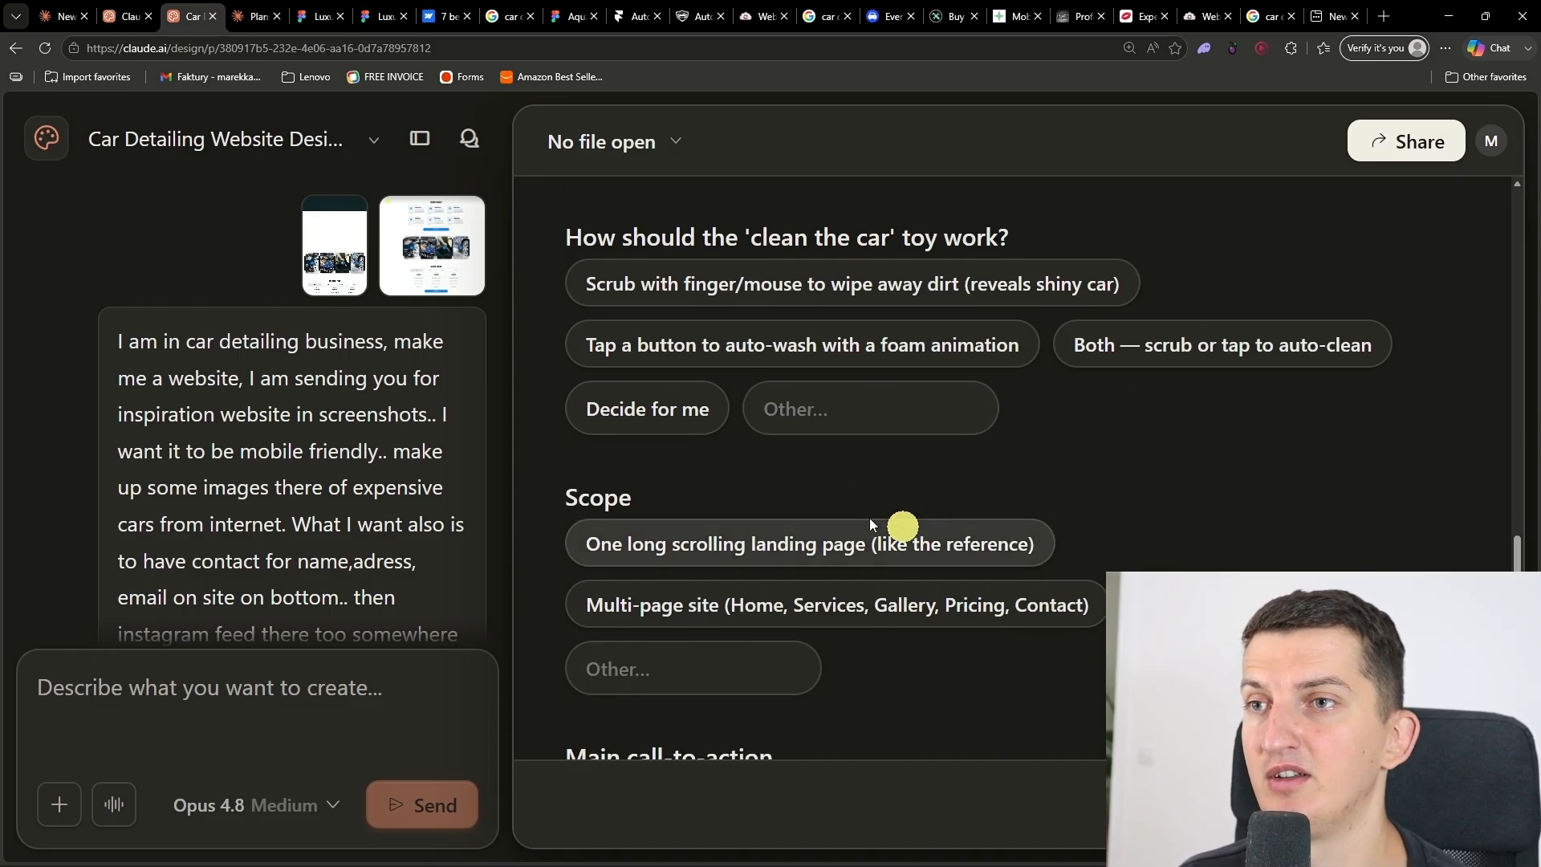
pyautogui.click(739, 296)
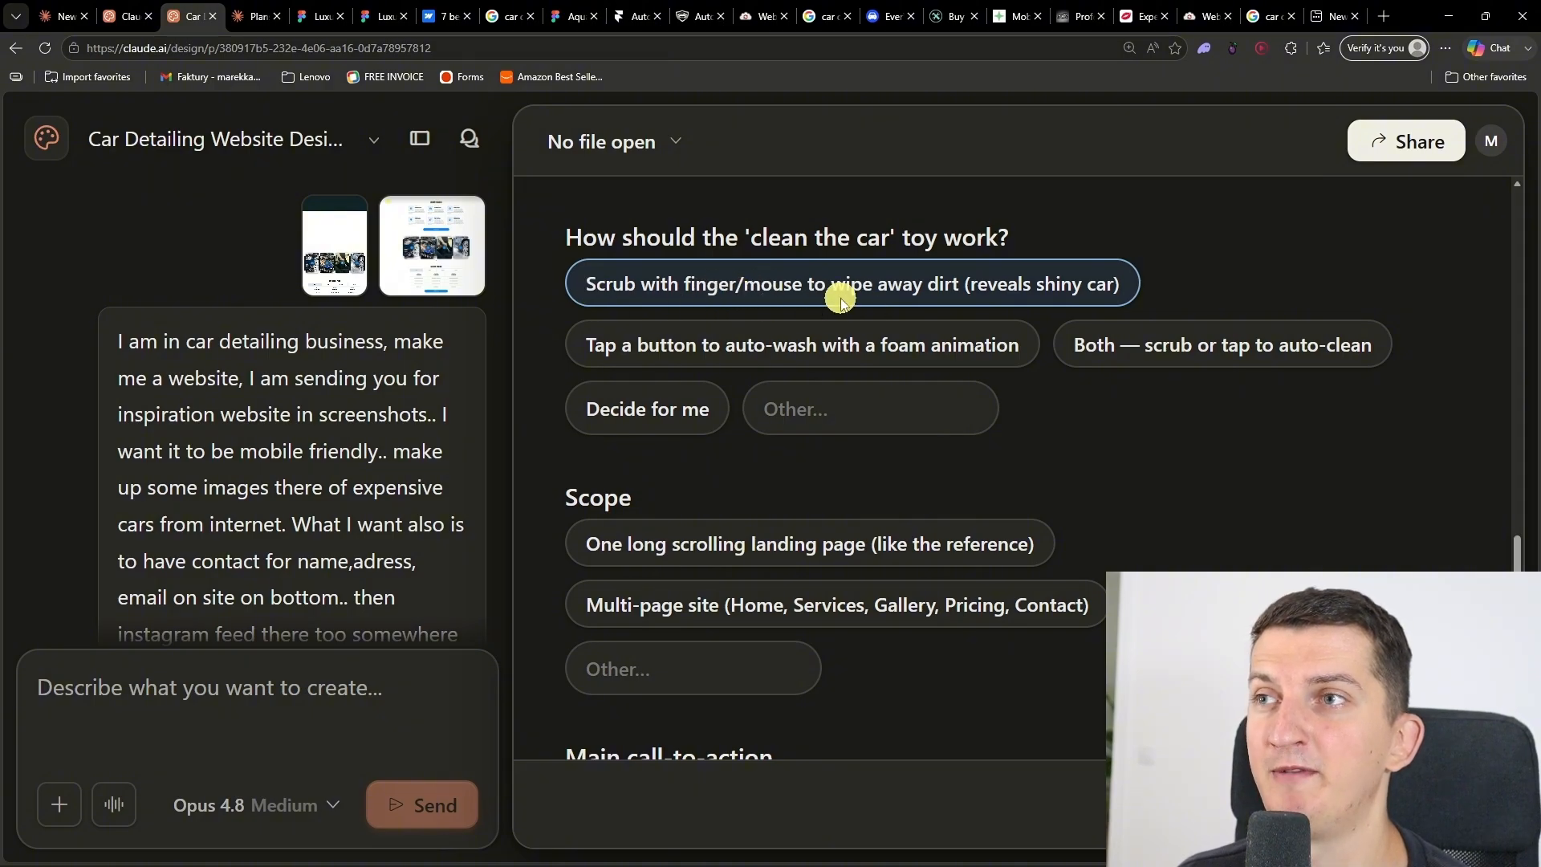
pyautogui.scroll(-2, 736, 436)
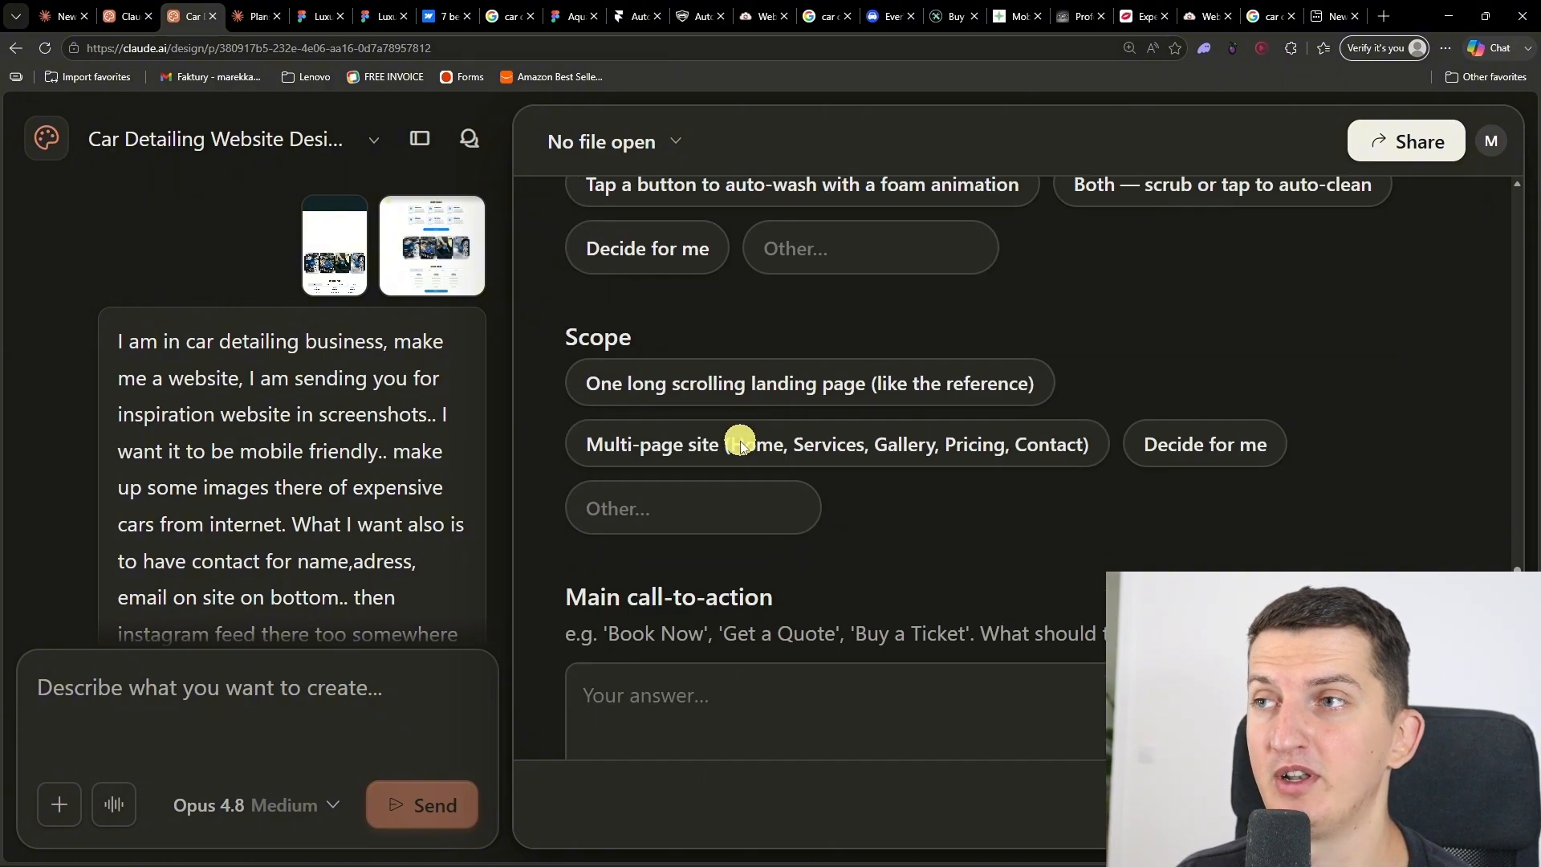
pyautogui.click(860, 385)
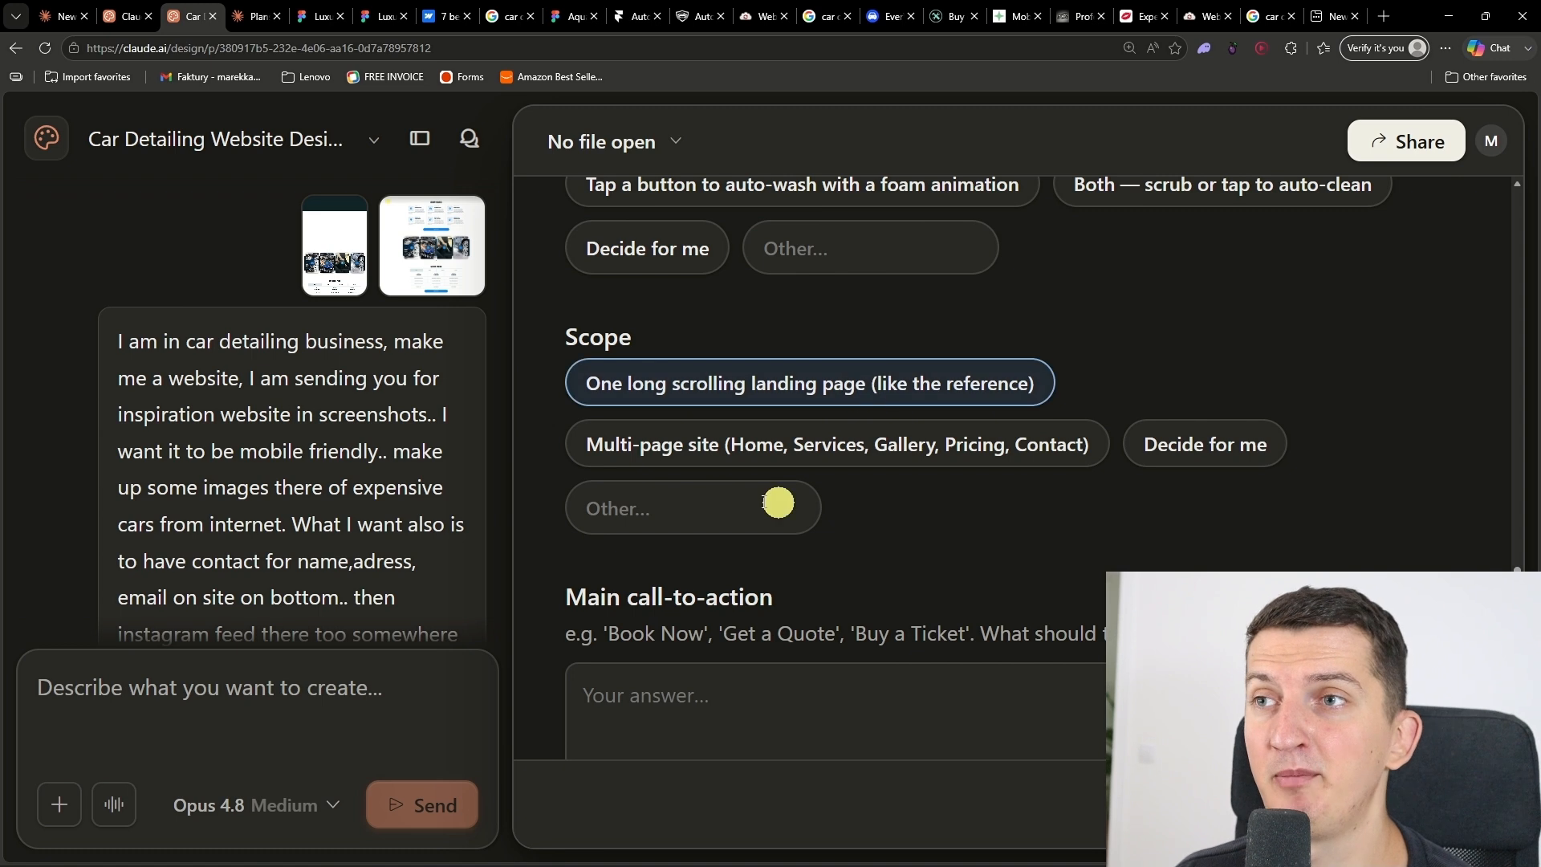
# Step: Set the main call-to-action to "Book now" and choose one polished direction for the design
pyautogui.scroll(-2, 791, 562)
pyautogui.scroll(-2, 794, 570)
pyautogui.click(746, 401)
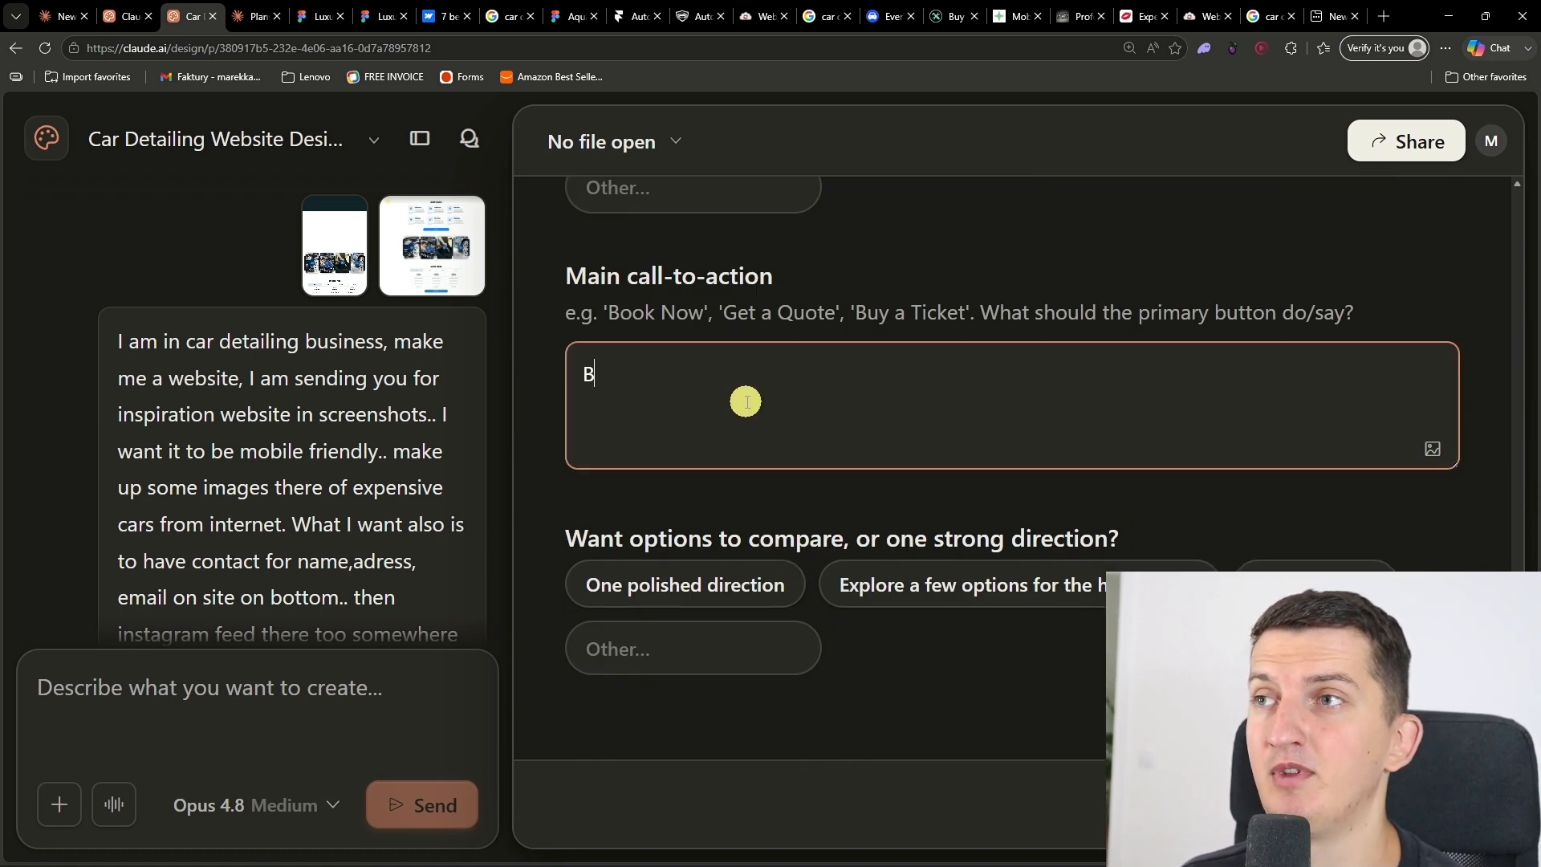
pyautogui.click(750, 506)
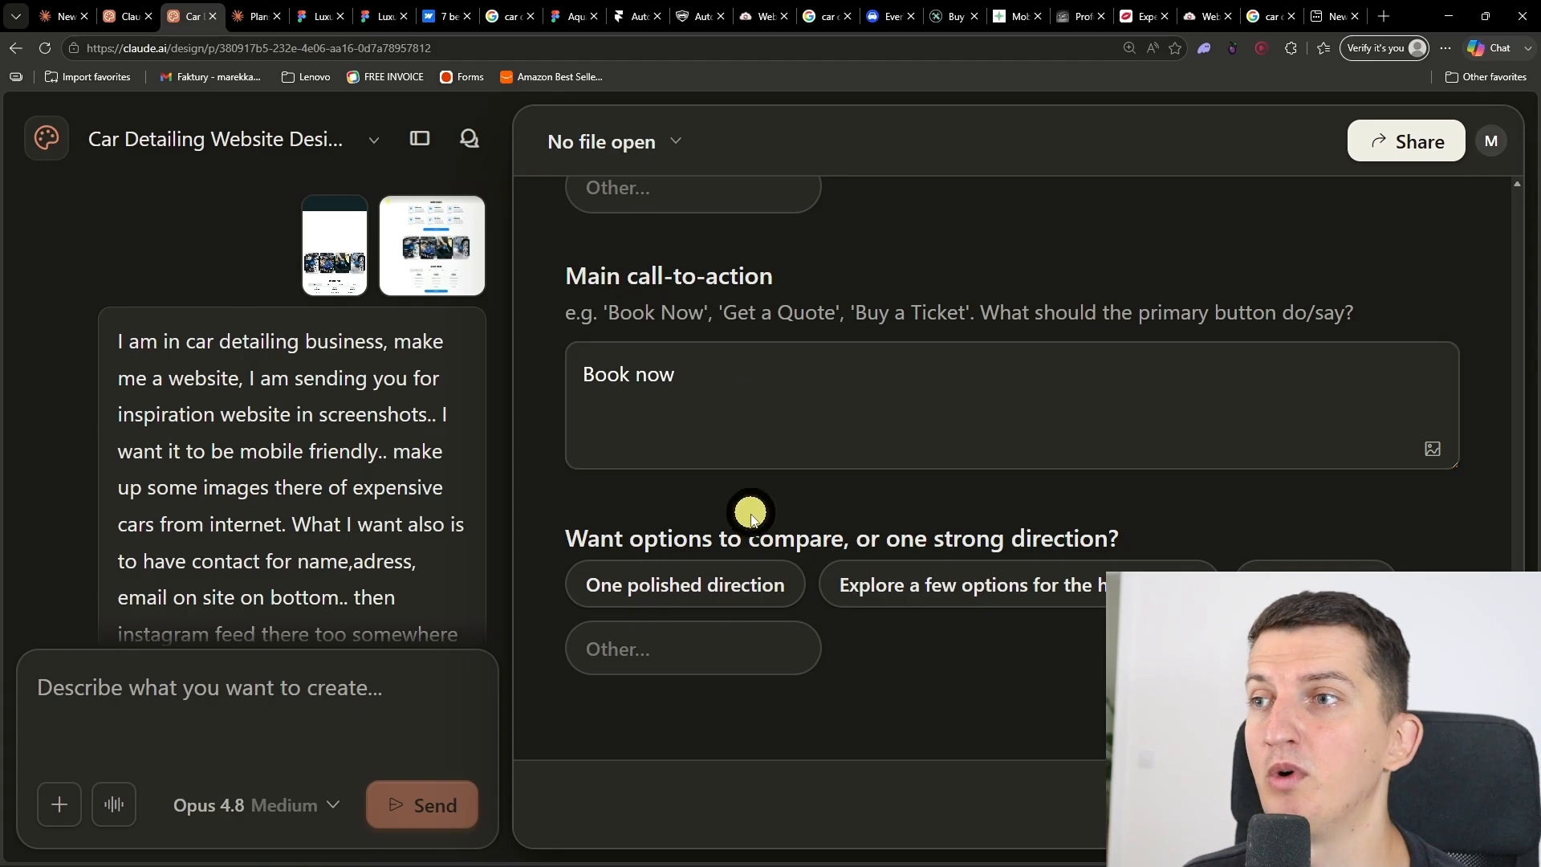
pyautogui.scroll(-1, 855, 643)
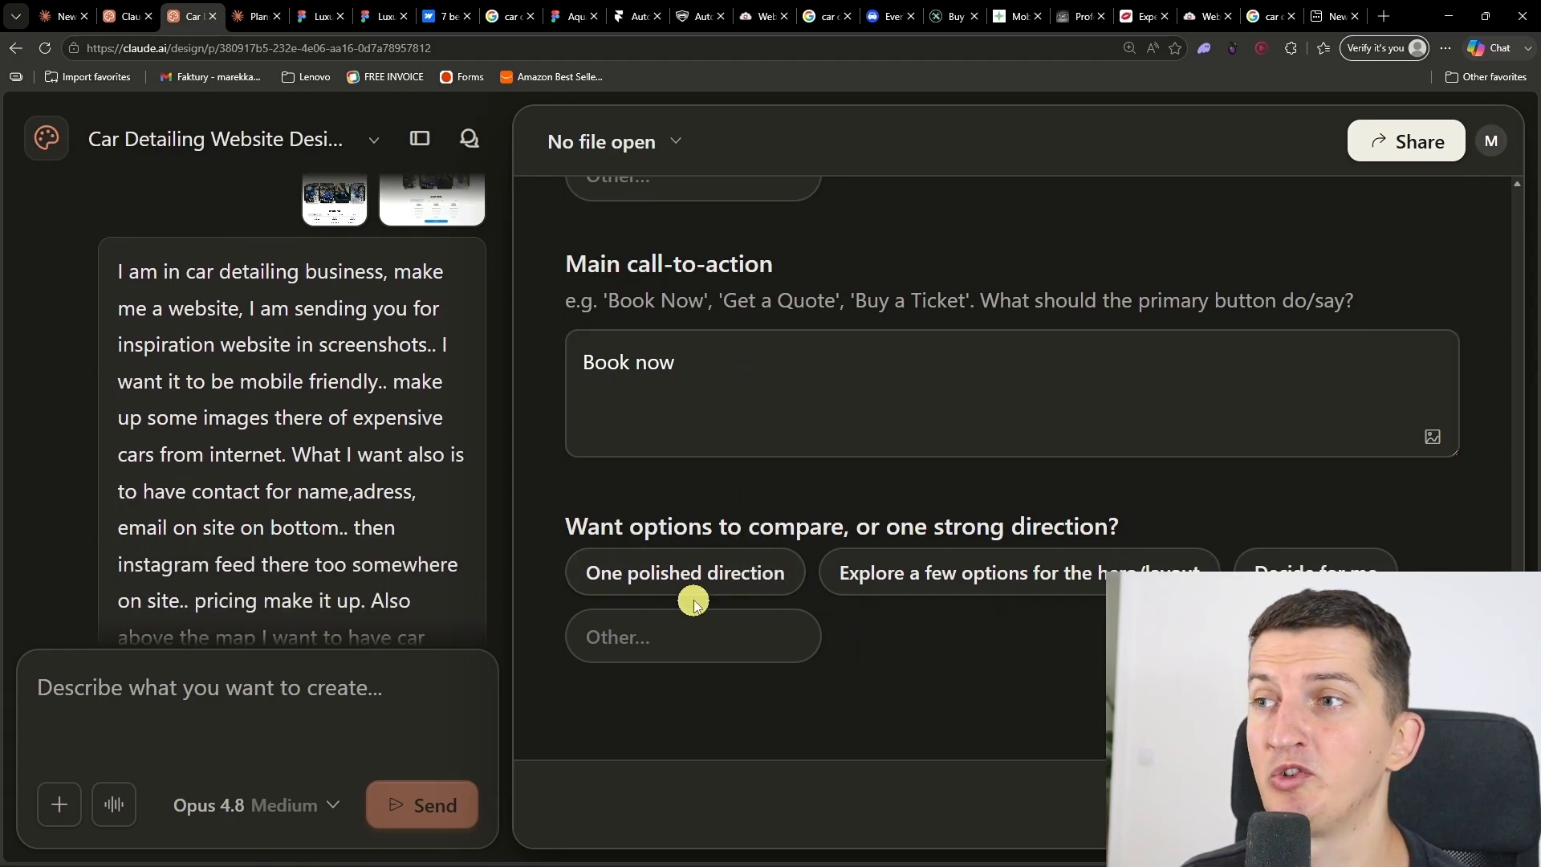
pyautogui.click(719, 571)
pyautogui.click(743, 637)
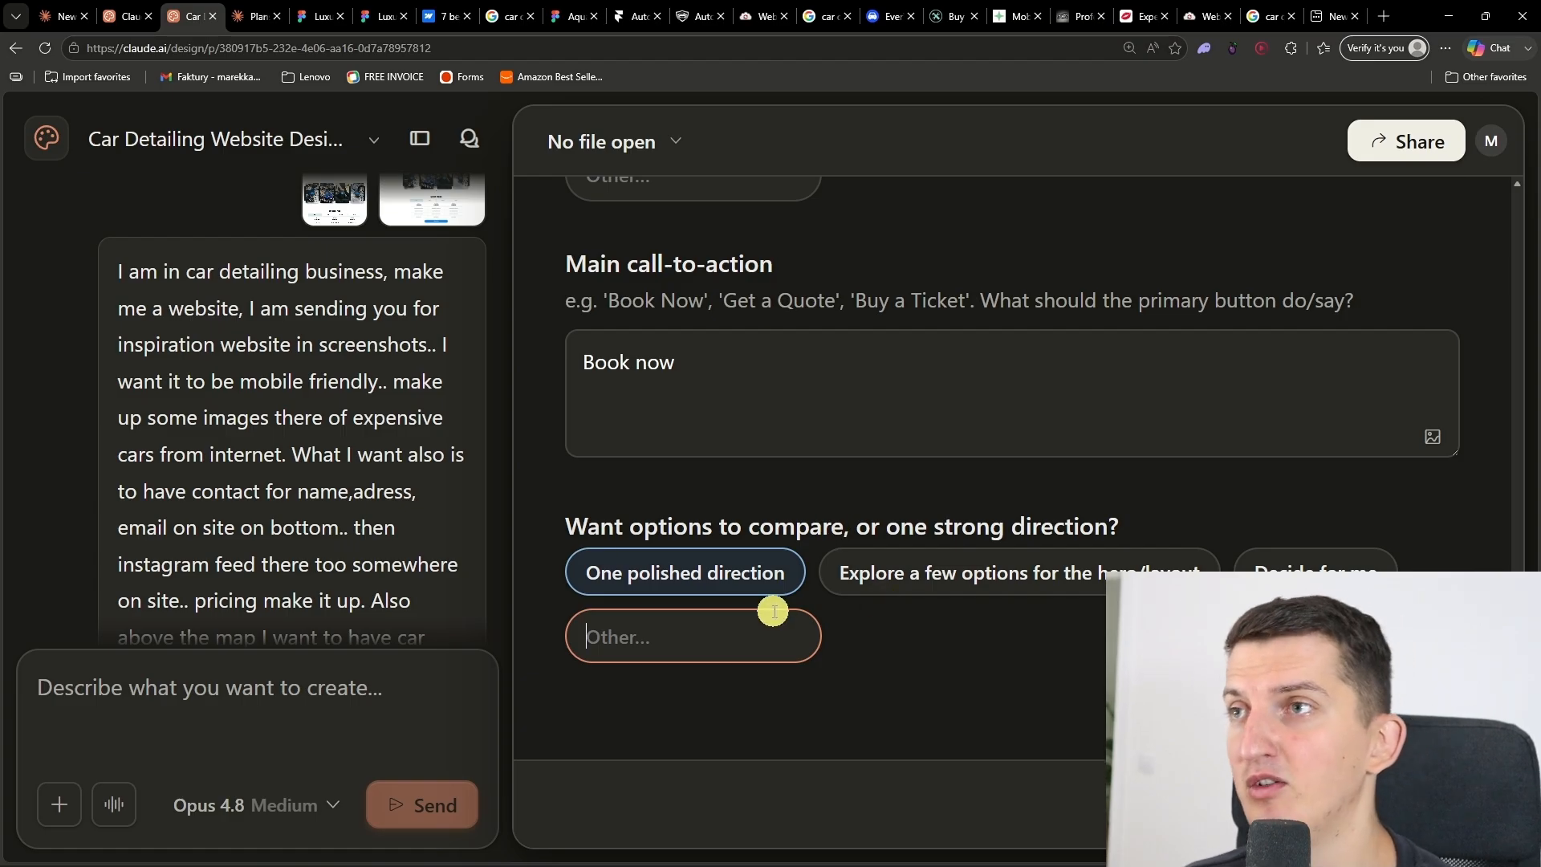
# Step: Extend the call-to-action answer with ", I want you to make it professional website", check the answers and submit the questionnaire
pyautogui.click(860, 428)
pyautogui.scroll(2, 803, 451)
pyautogui.scroll(-2, 804, 455)
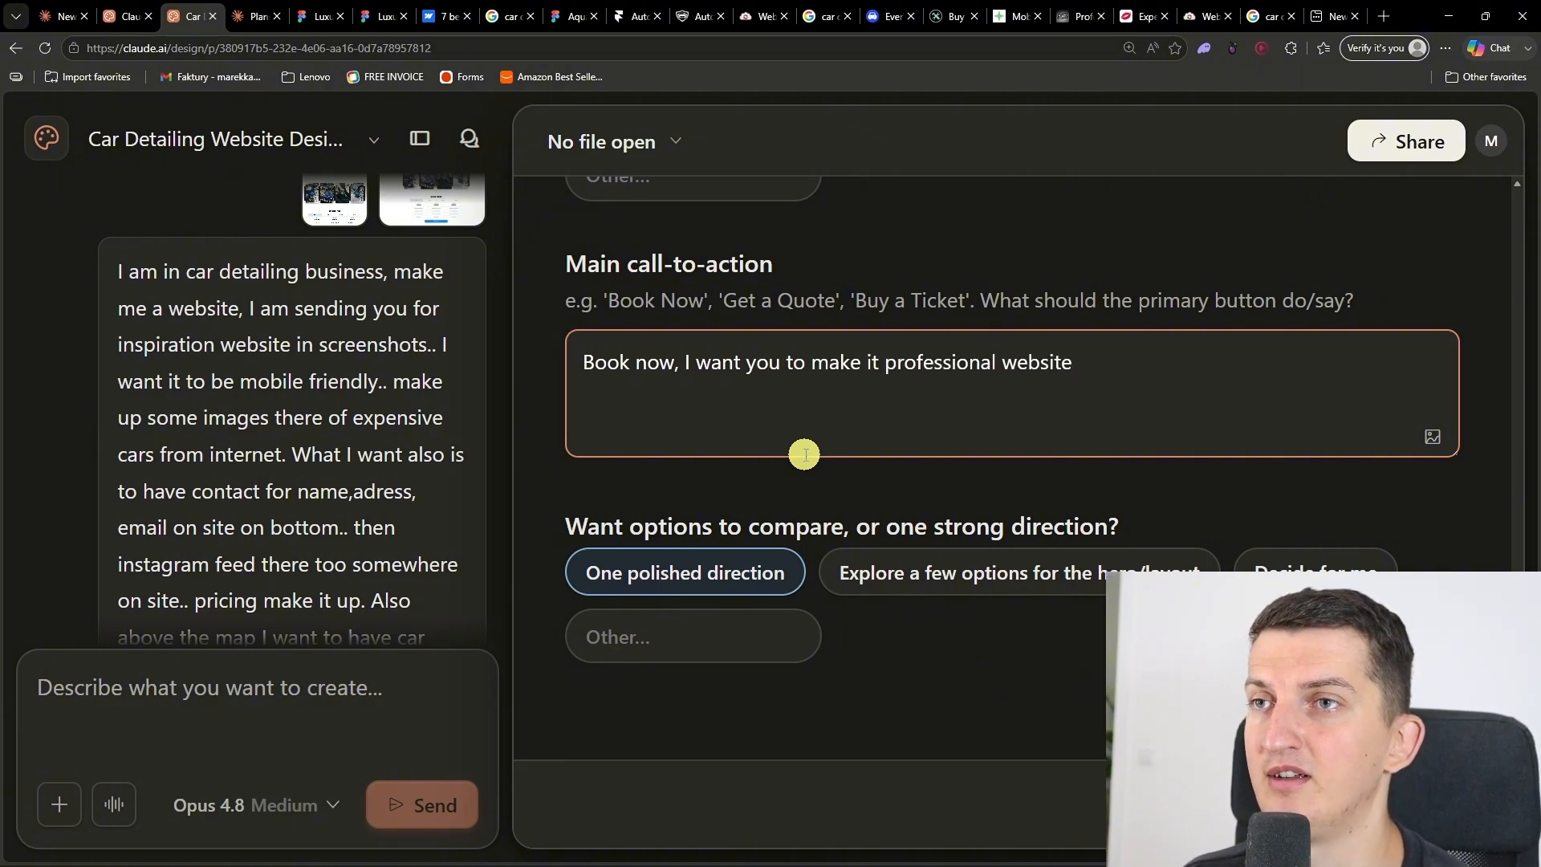
pyautogui.scroll(6, 1026, 595)
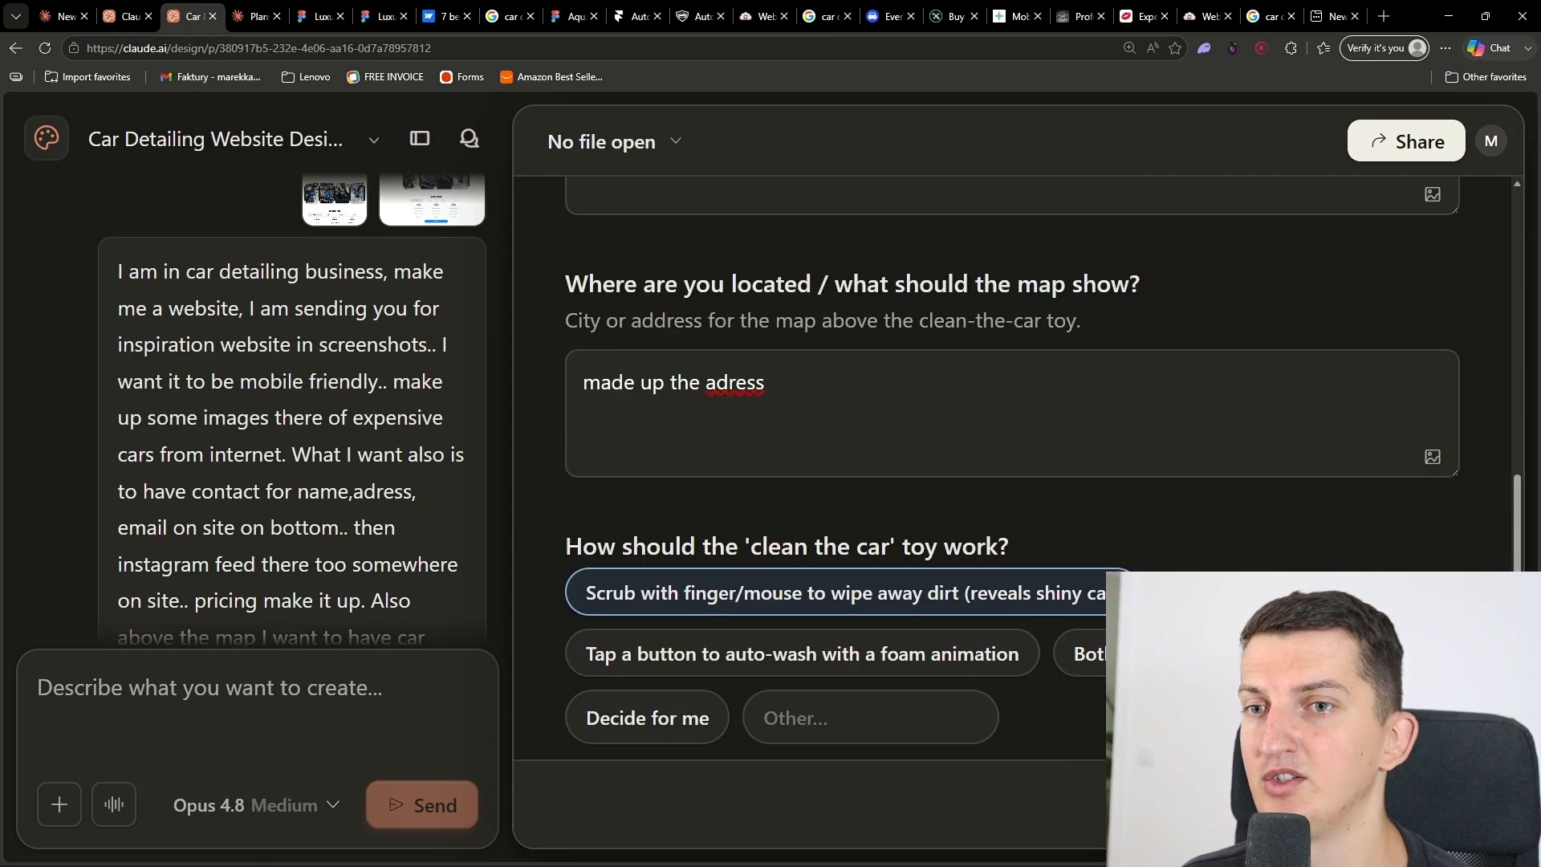
pyautogui.click(1433, 804)
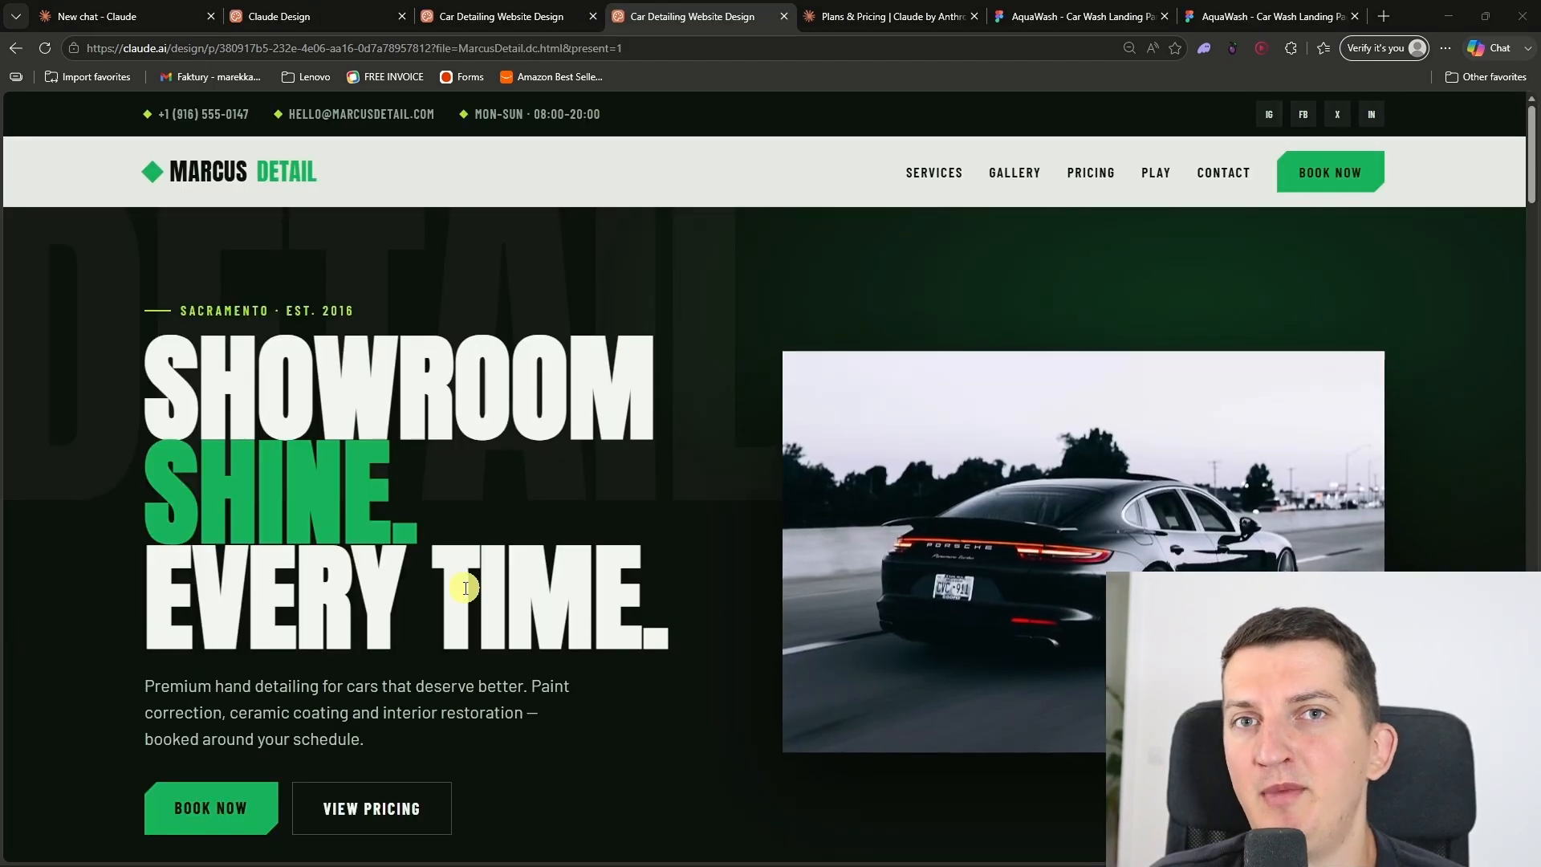
# Step: Review the generated website's hero, services and recent details gallery sections
pyautogui.scroll(-1, 614, 558)
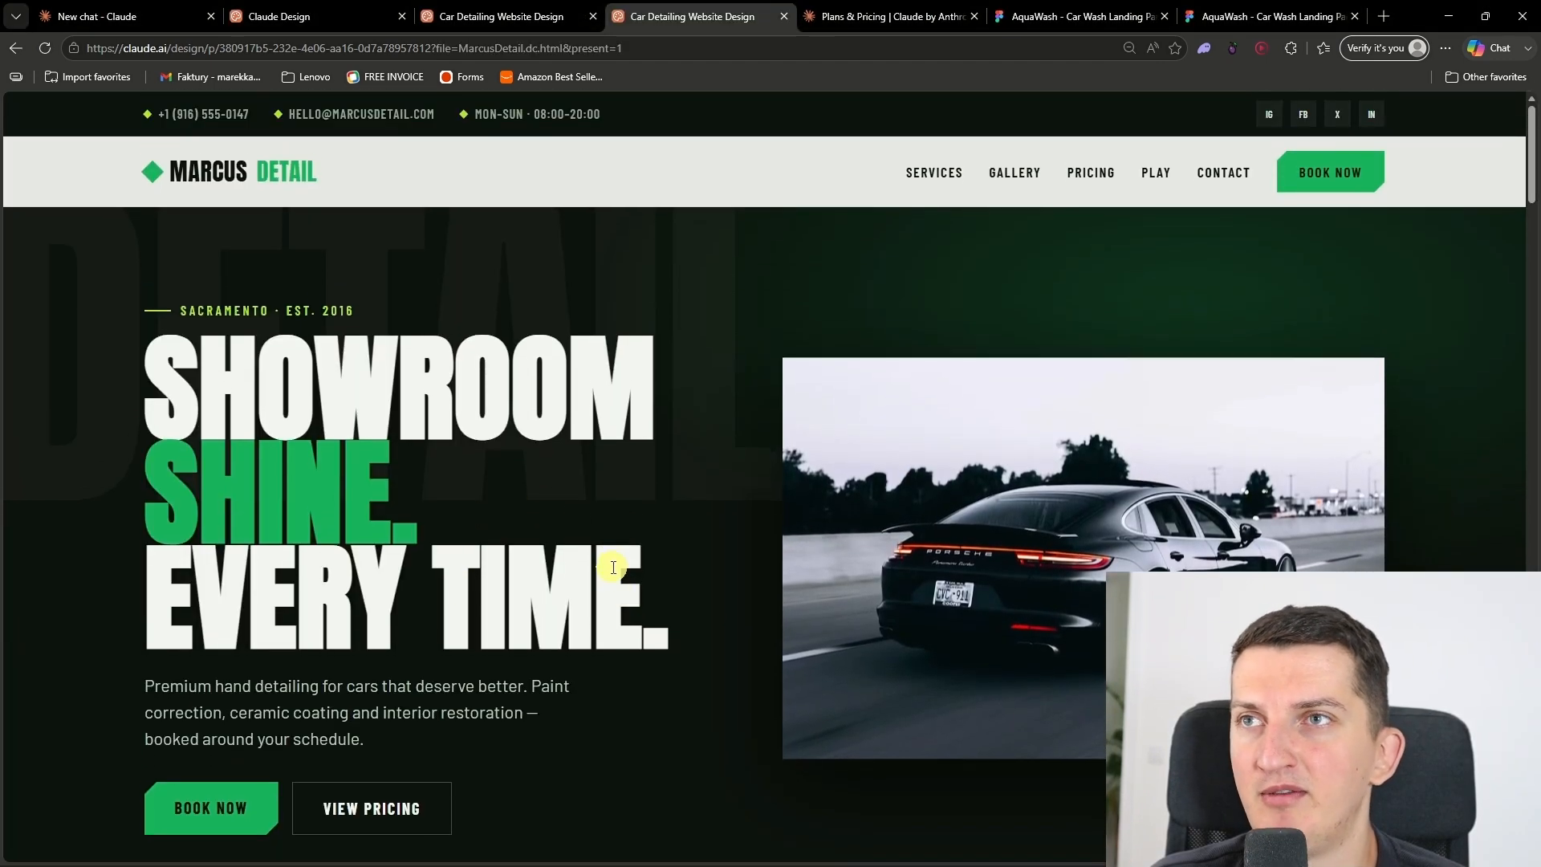
pyautogui.scroll(-2, 610, 566)
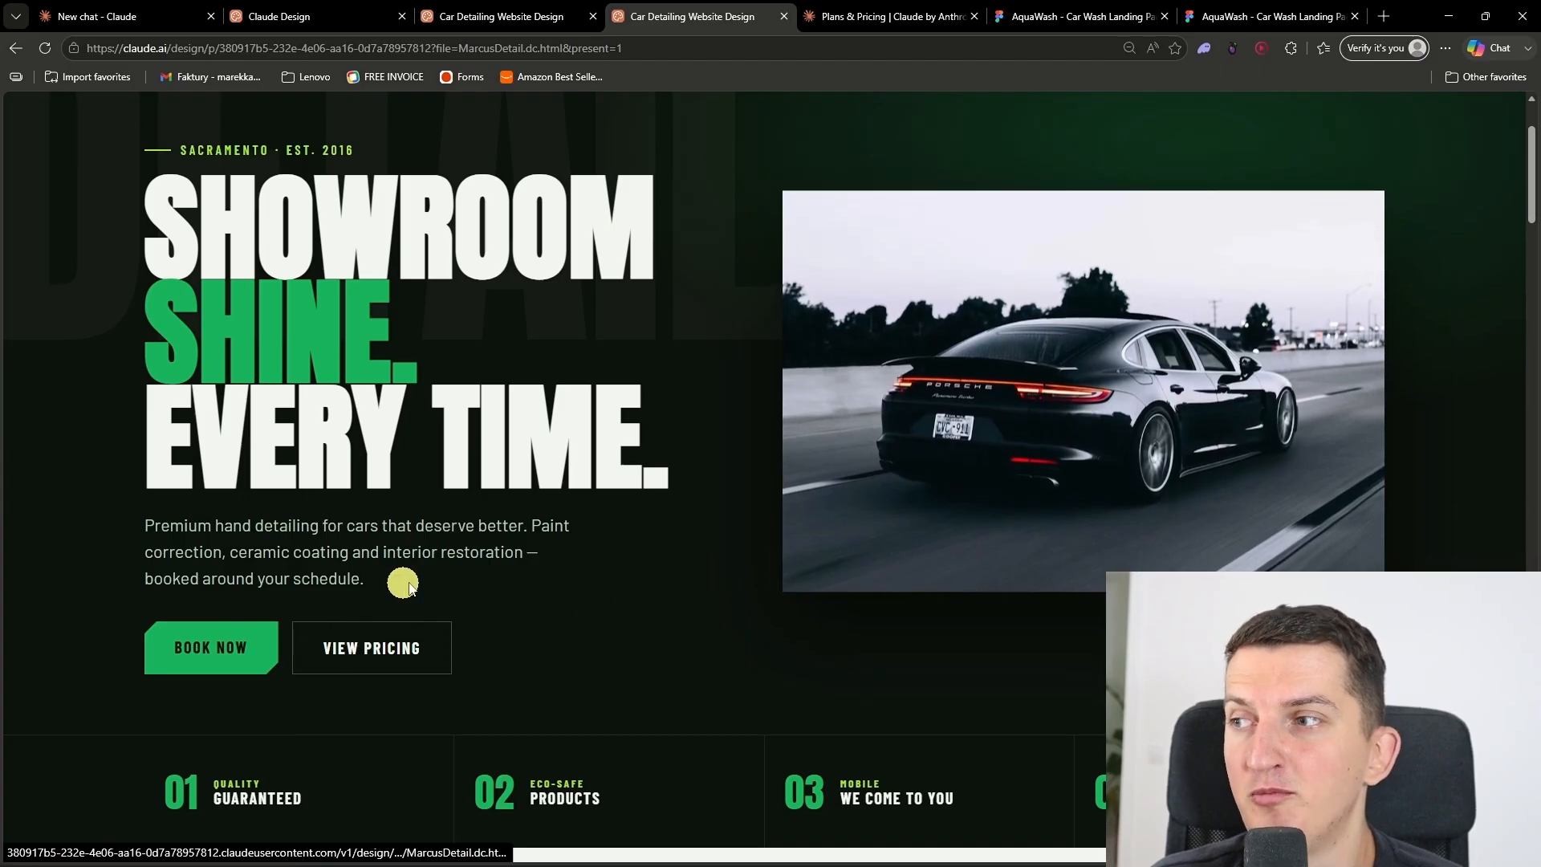
pyautogui.scroll(-4, 345, 562)
pyautogui.scroll(-7, 1030, 592)
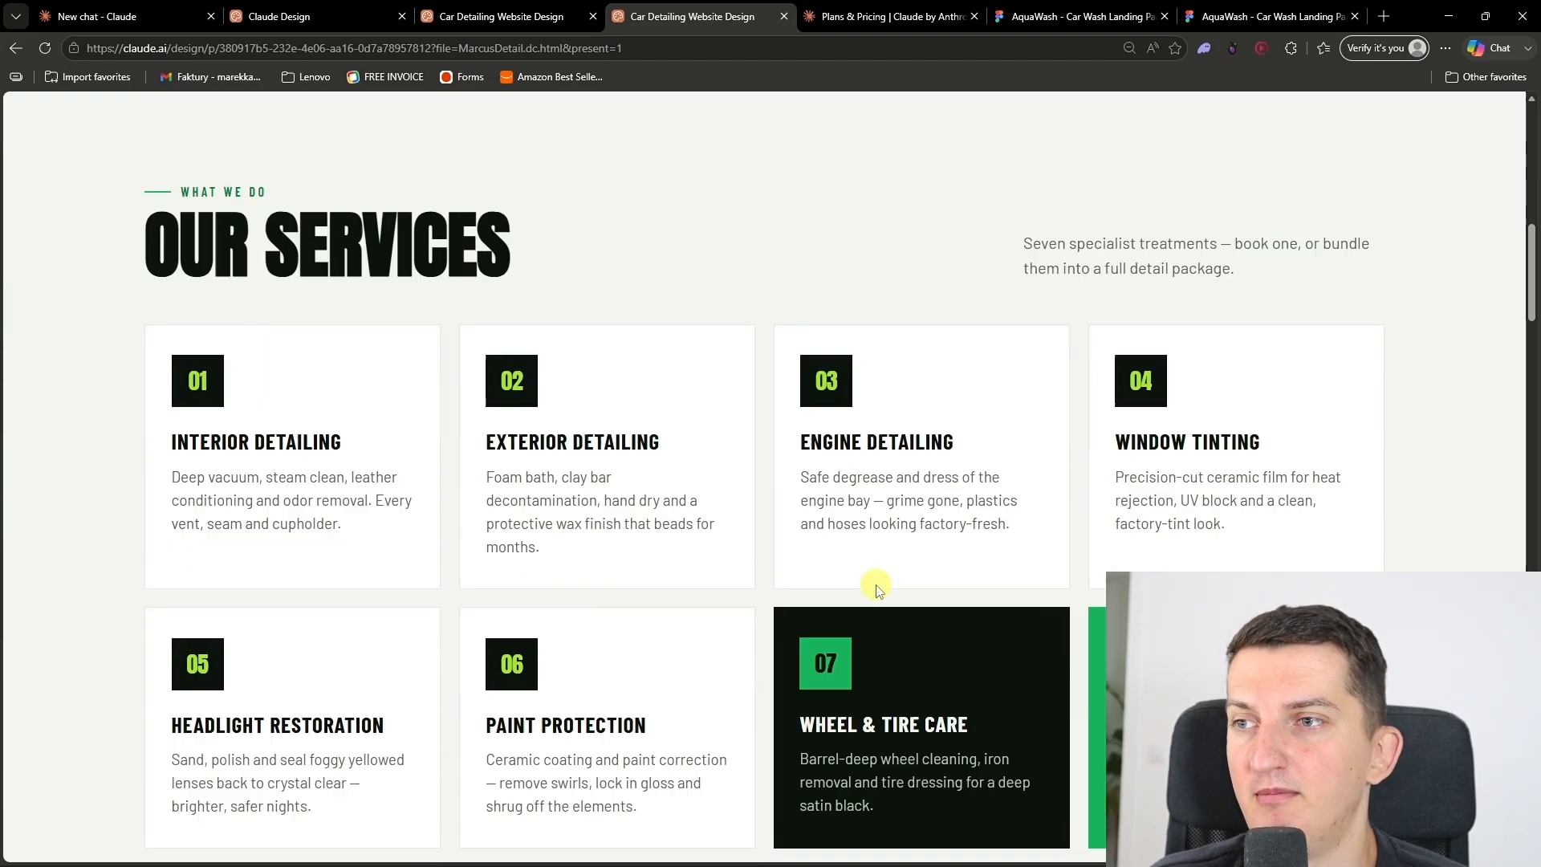
pyautogui.scroll(1, 399, 416)
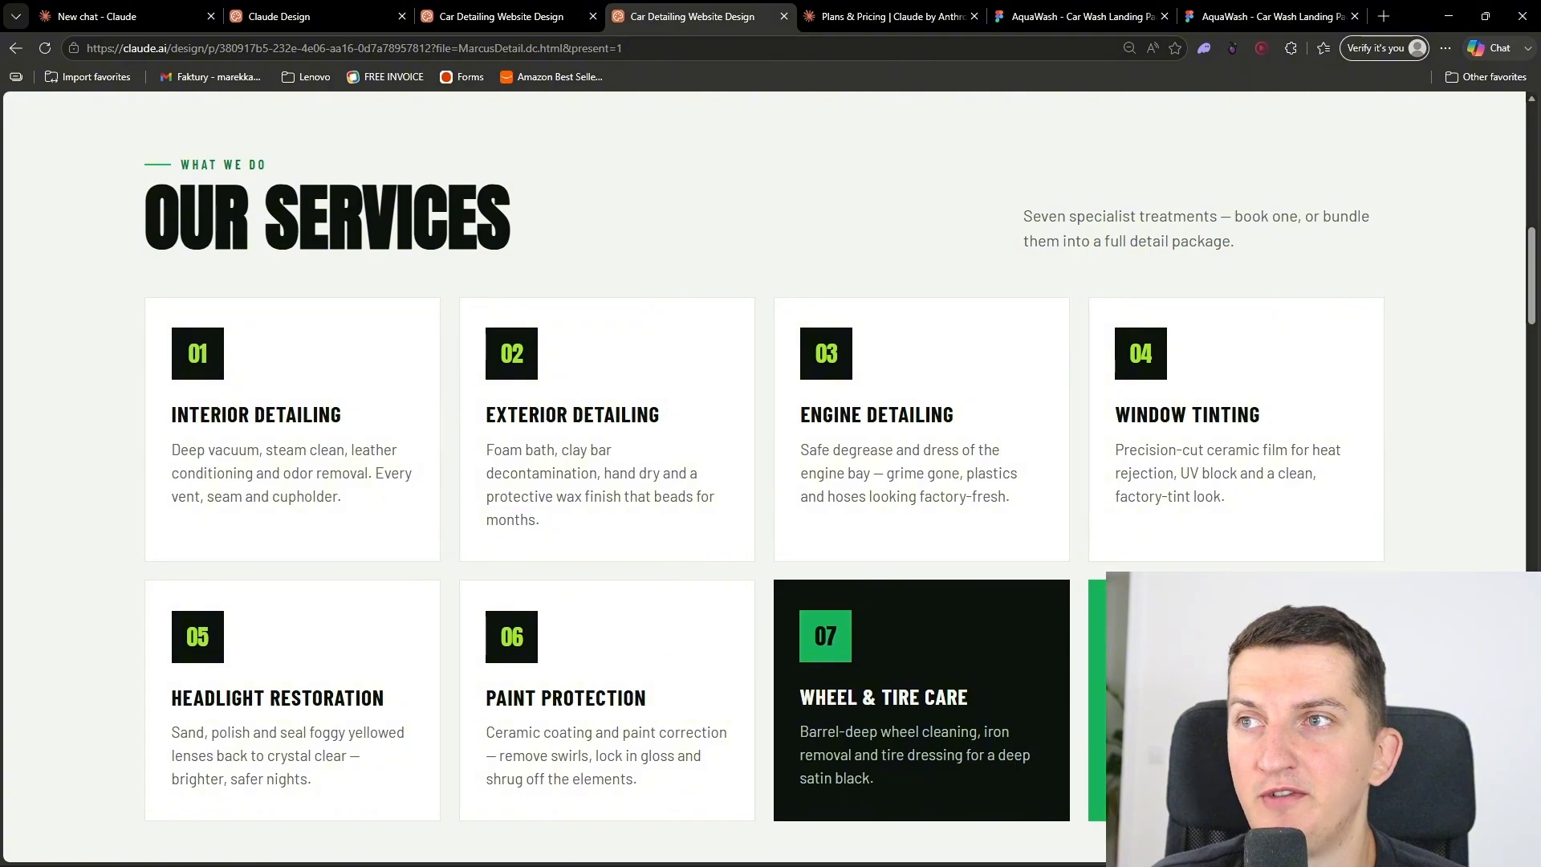
pyautogui.scroll(-13, 447, 492)
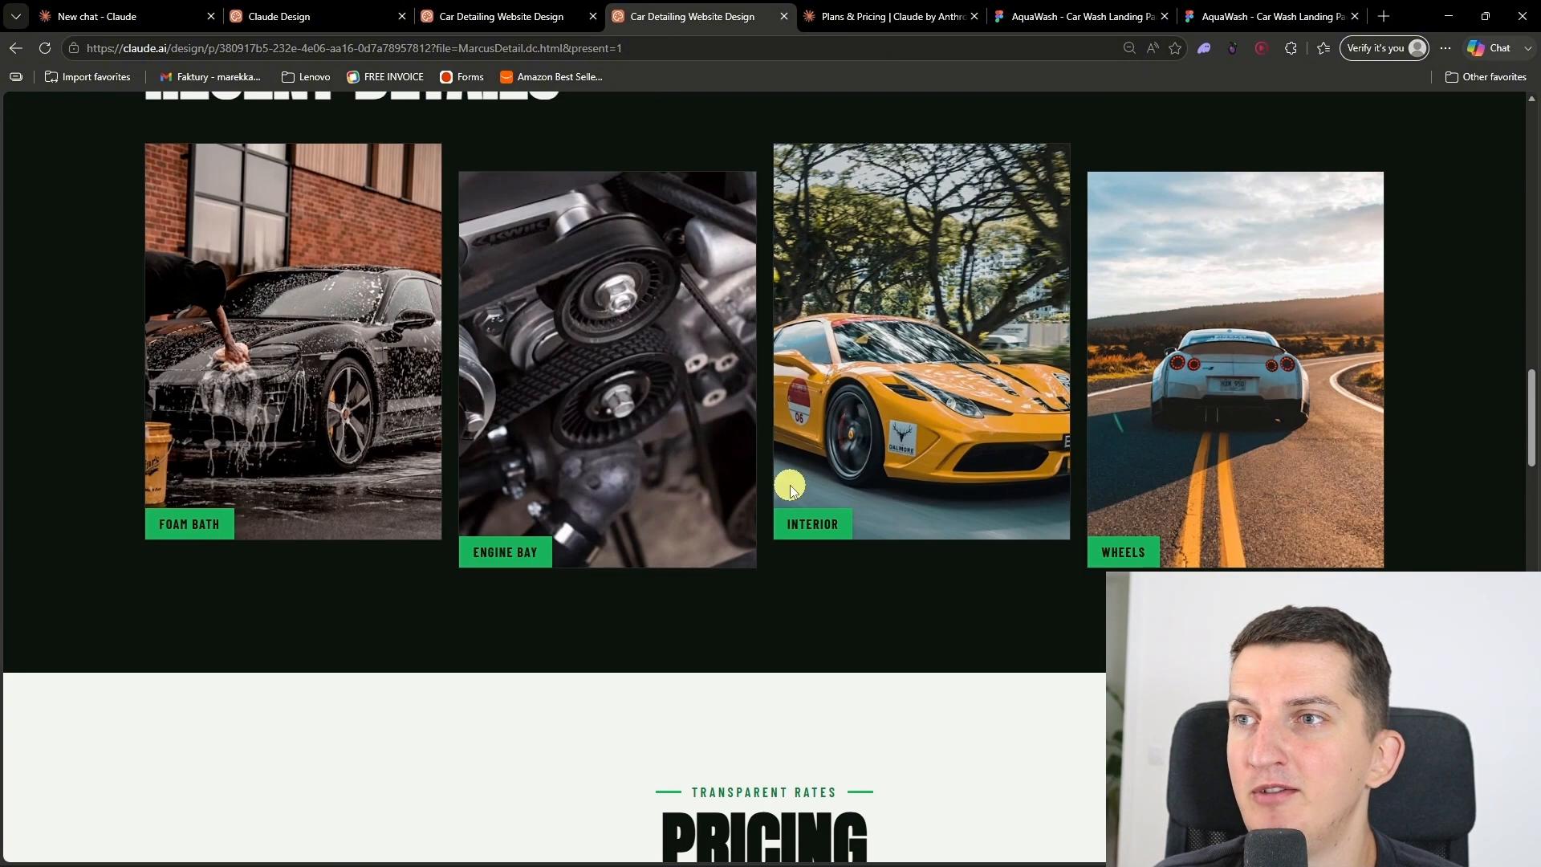
# Step: Check the pricing table's SUVs, Trucks and Bikes rates and return it to Cars
pyautogui.scroll(-8, 532, 521)
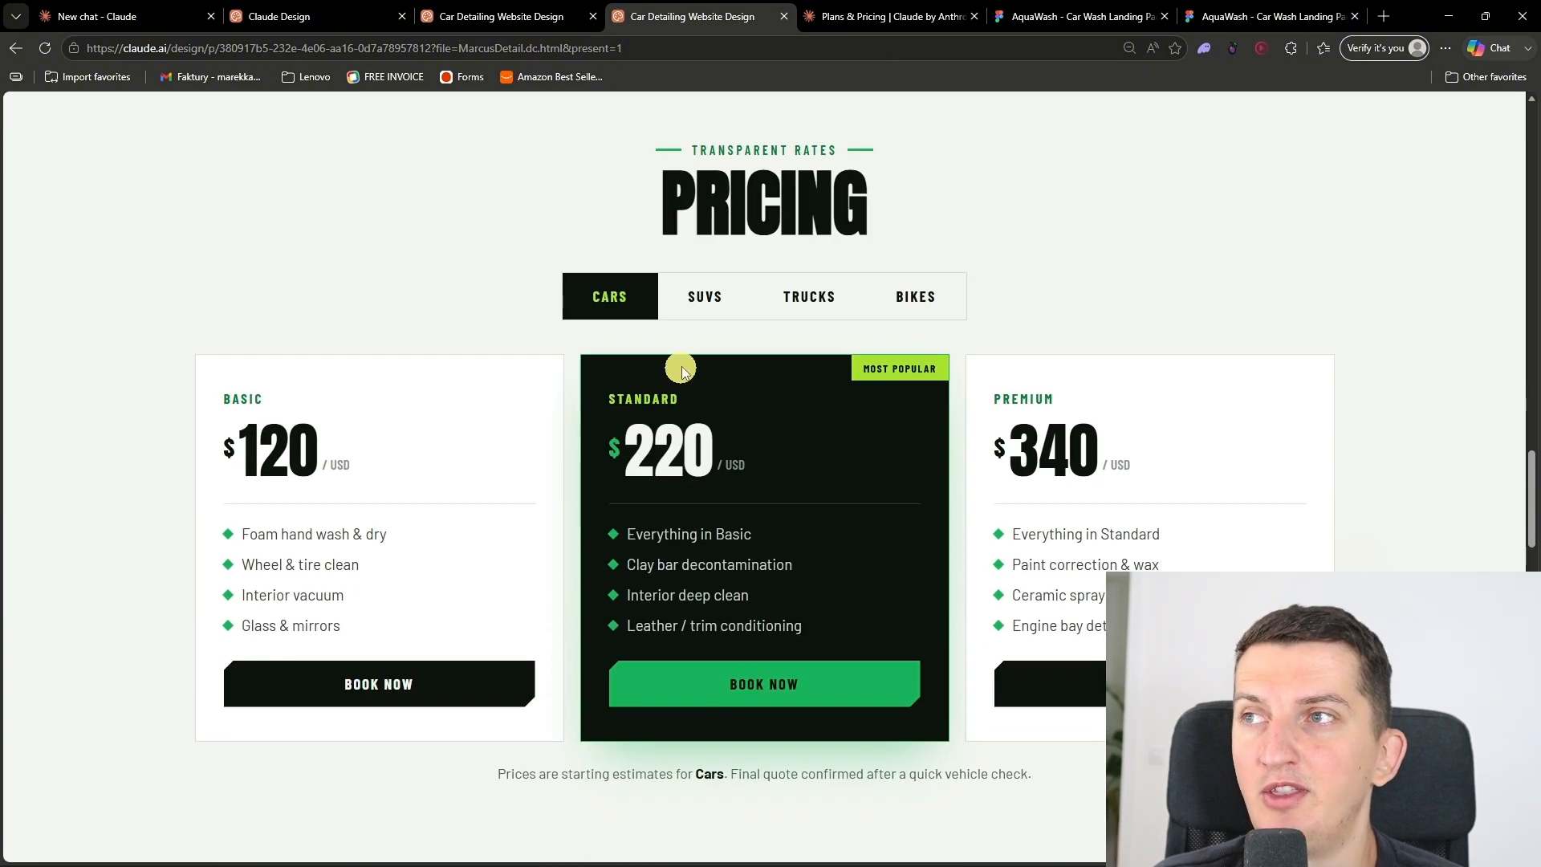
pyautogui.click(703, 321)
pyautogui.click(797, 298)
pyautogui.click(704, 295)
pyautogui.click(891, 293)
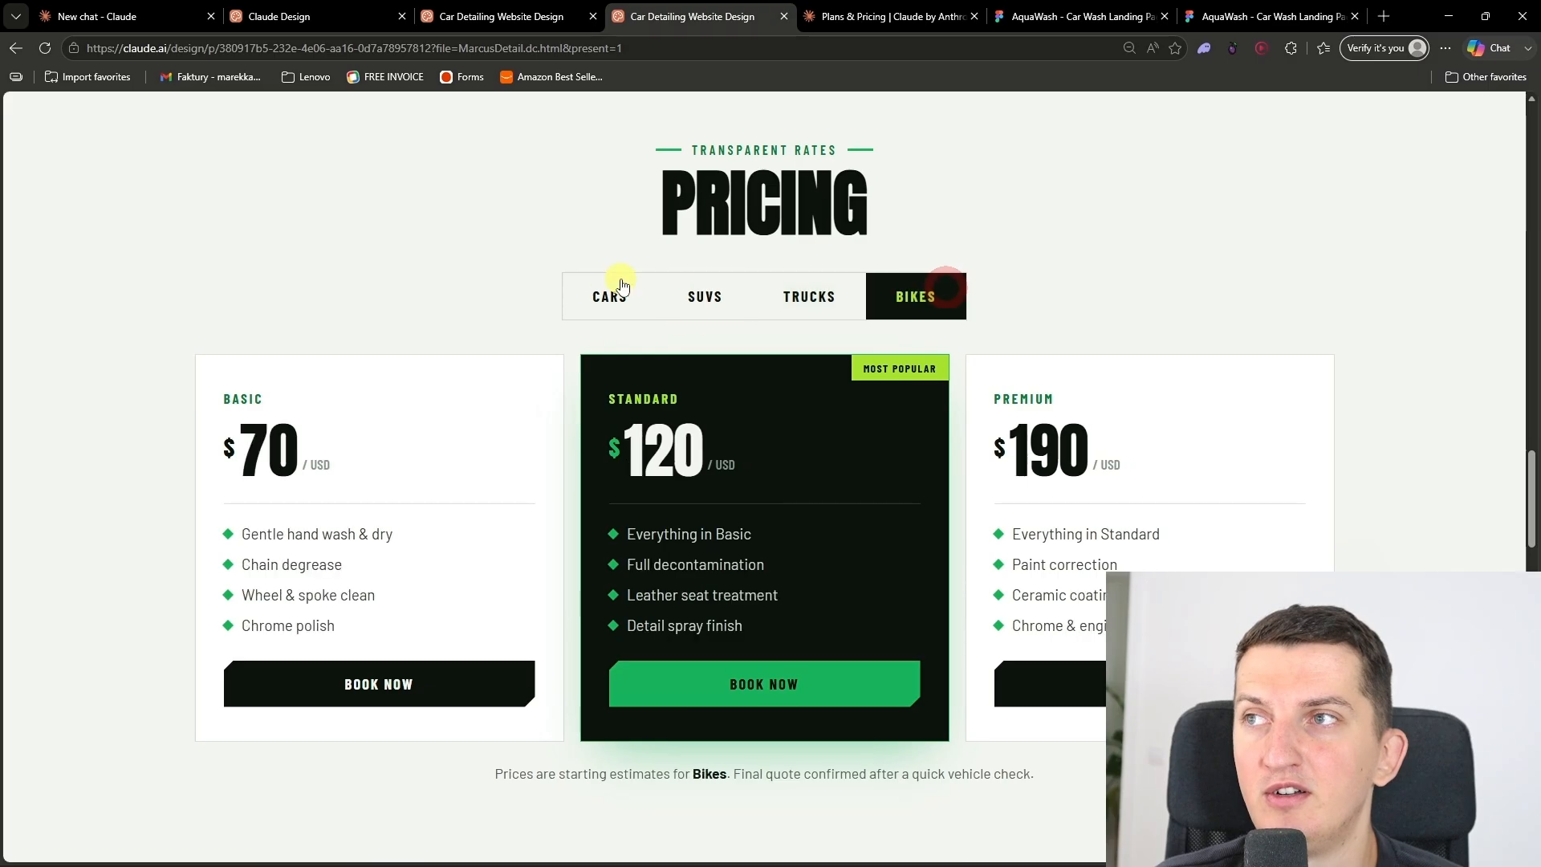
pyautogui.click(612, 289)
# Step: Test the "Clean it yourself" toy by scrubbing the dirt off the car image
pyautogui.scroll(-2, 616, 391)
pyautogui.scroll(-8, 615, 391)
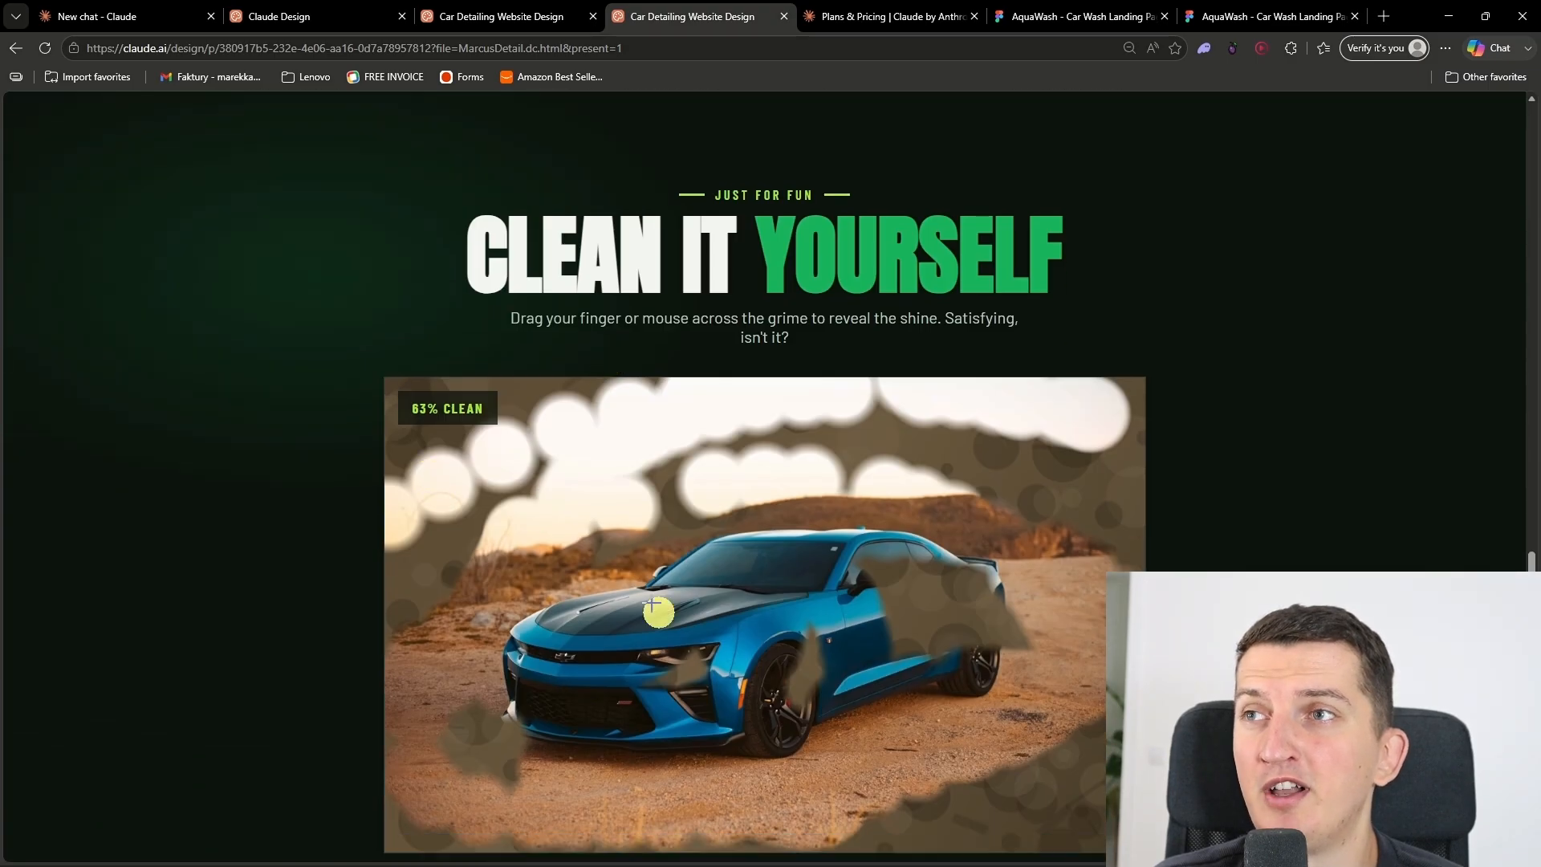
pyautogui.scroll(-2, 964, 605)
pyautogui.moveTo(961, 611)
pyautogui.mouseDown()
pyautogui.moveTo(1045, 637)
pyautogui.moveTo(913, 489)
pyautogui.mouseUp()
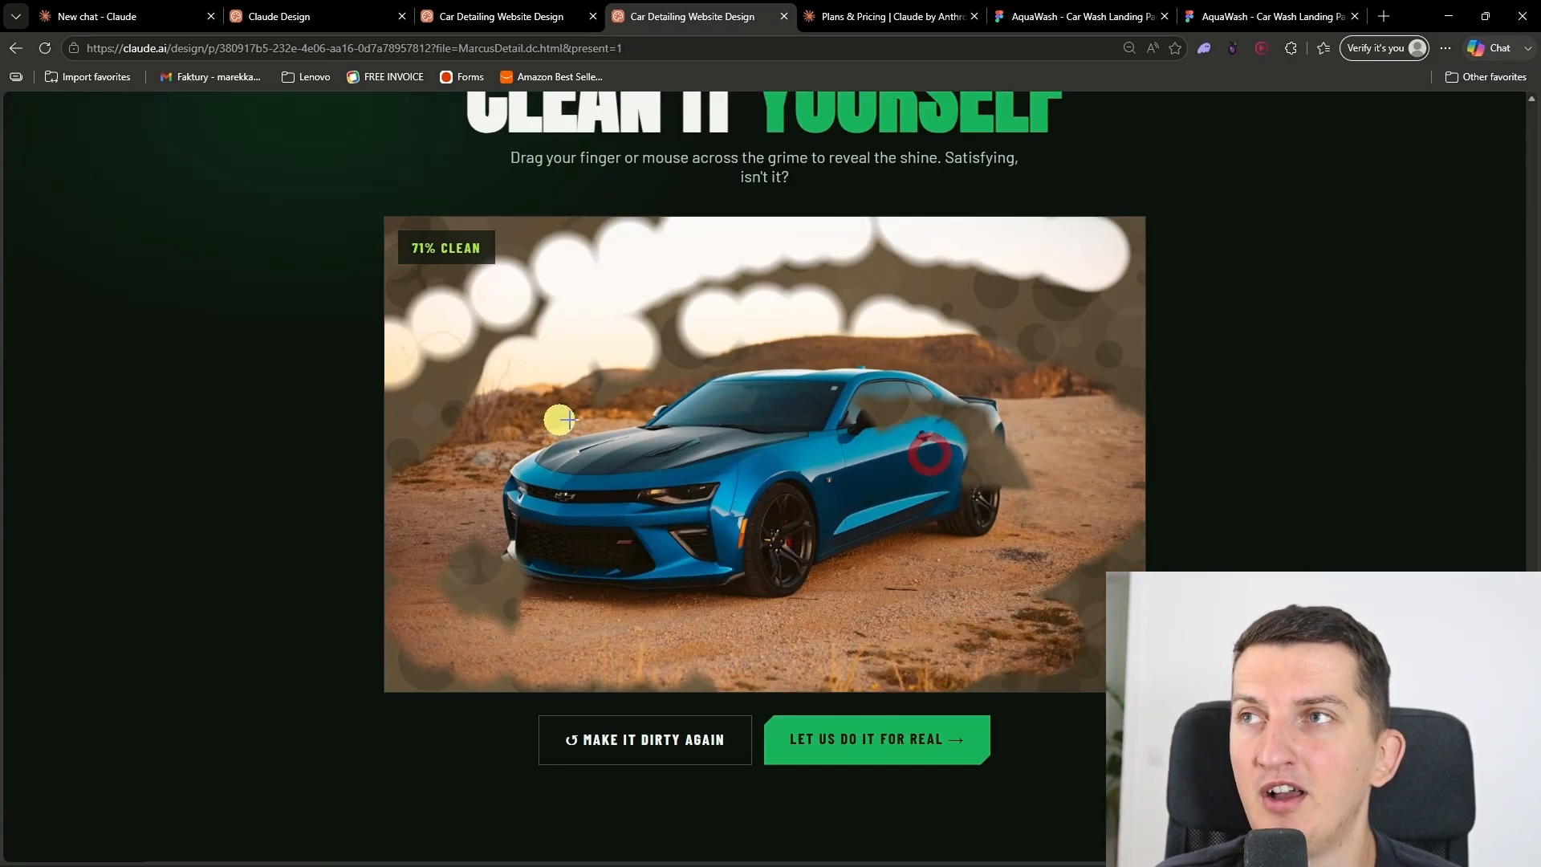
# Step: Review the map, Instagram feed and footer contact sections, and return to the start of the page
pyautogui.scroll(-8, 716, 401)
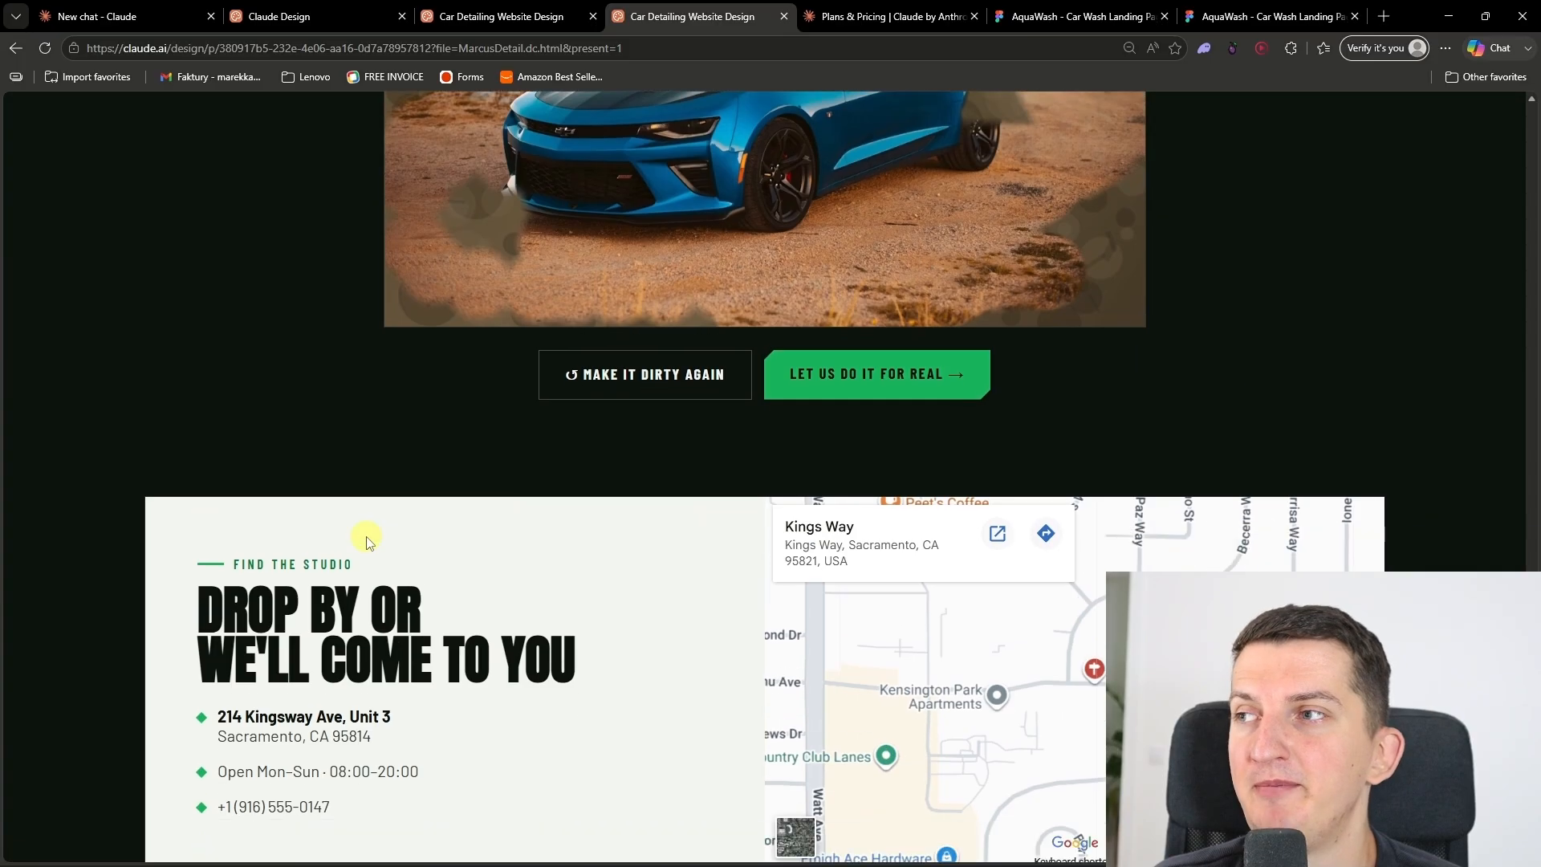
pyautogui.scroll(-6, 722, 612)
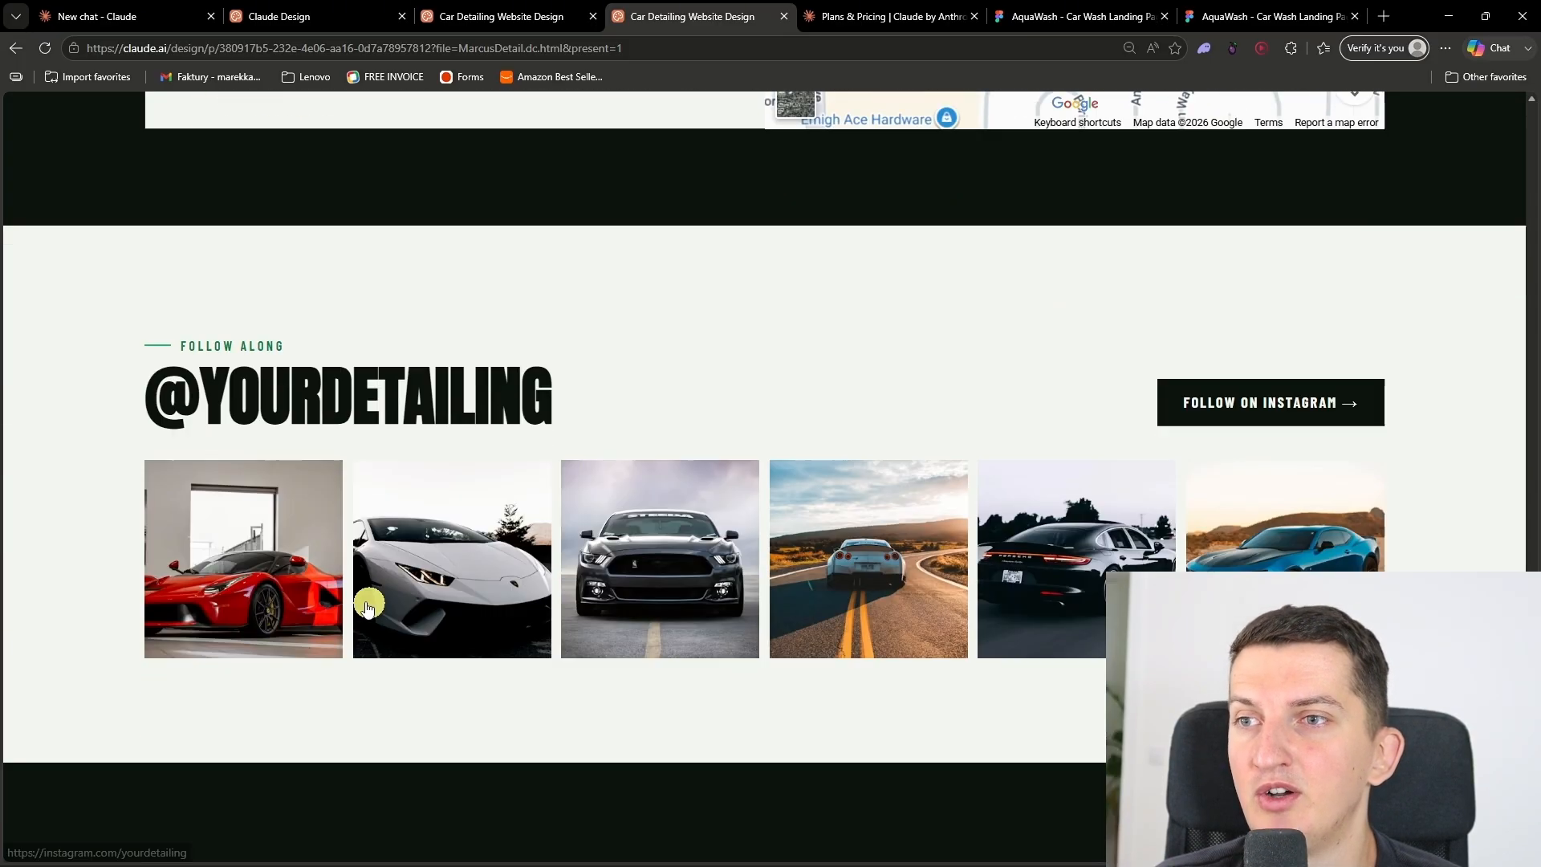
pyautogui.scroll(-4, 1041, 628)
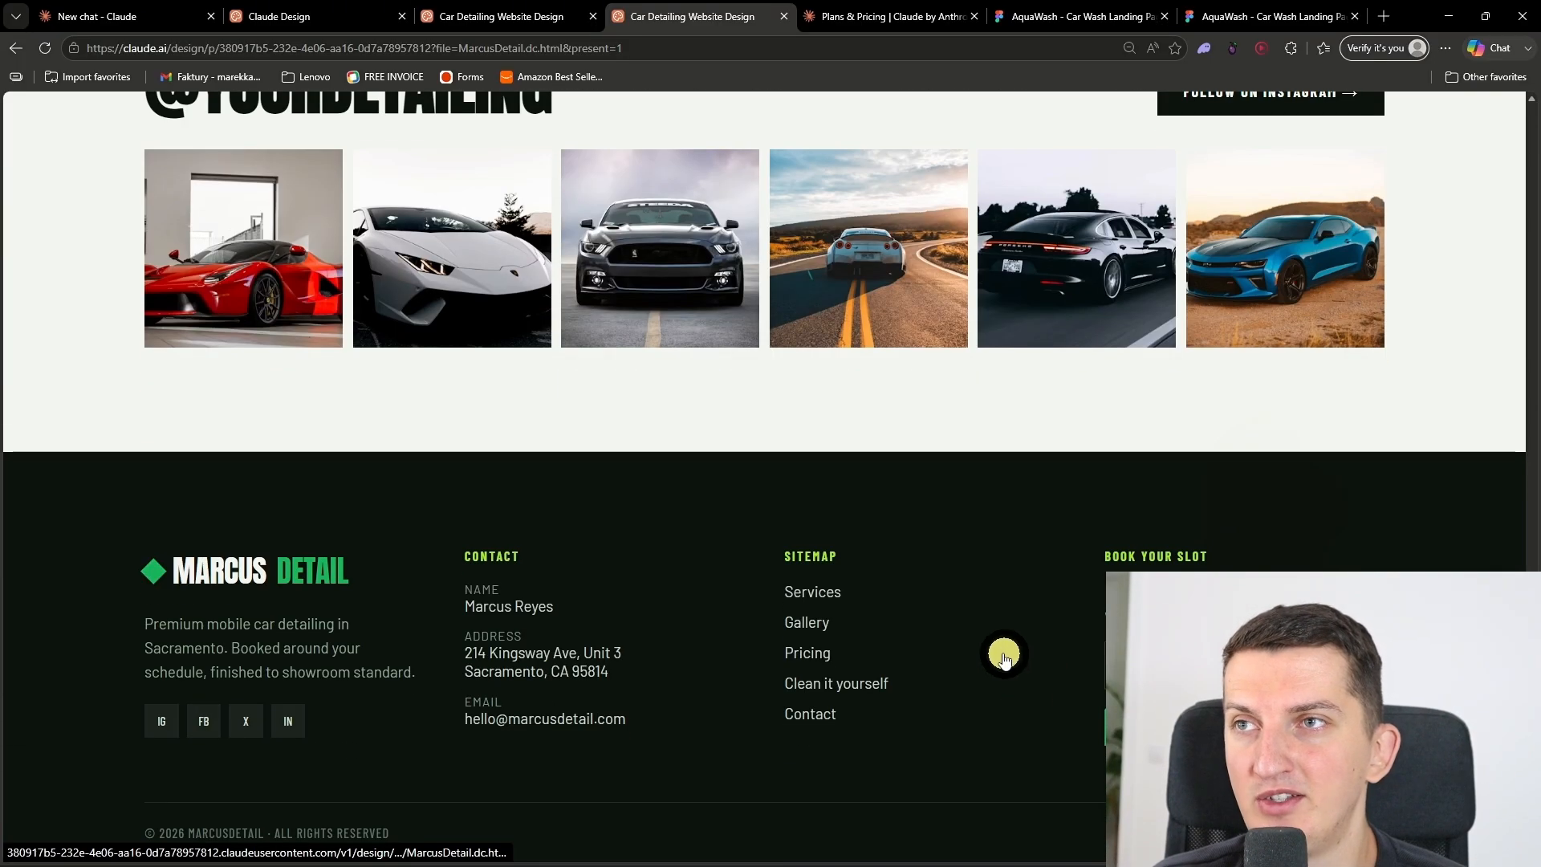
pyautogui.middleClick(719, 368)
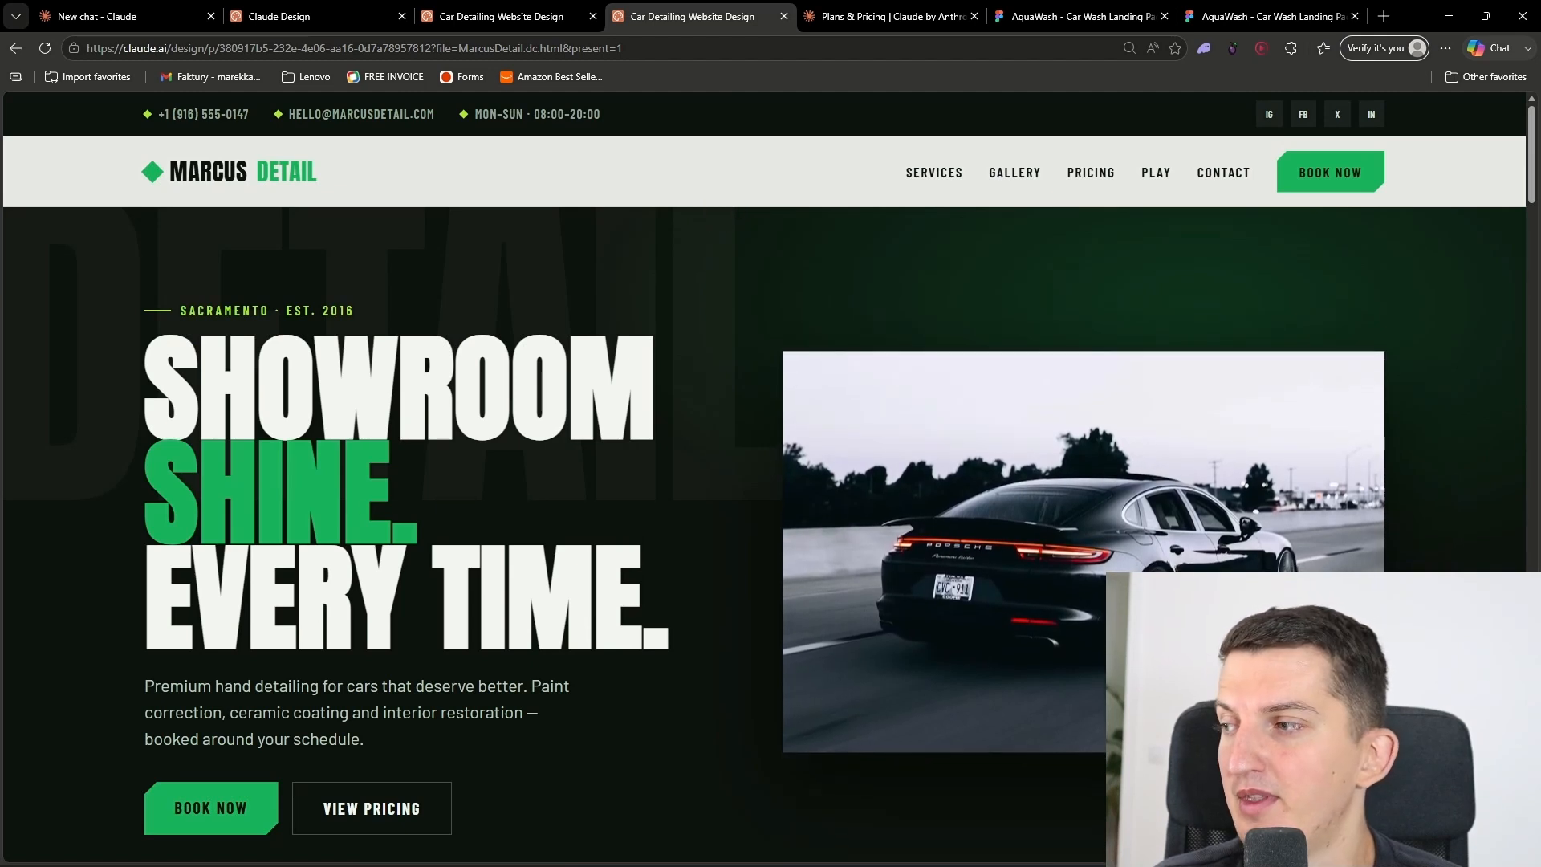
# Step: Back in the design editor, try a freehand comment outline around the hero car image and view the Tweaks options
pyautogui.hotkey('ctrl', 'shift', 'Tab')
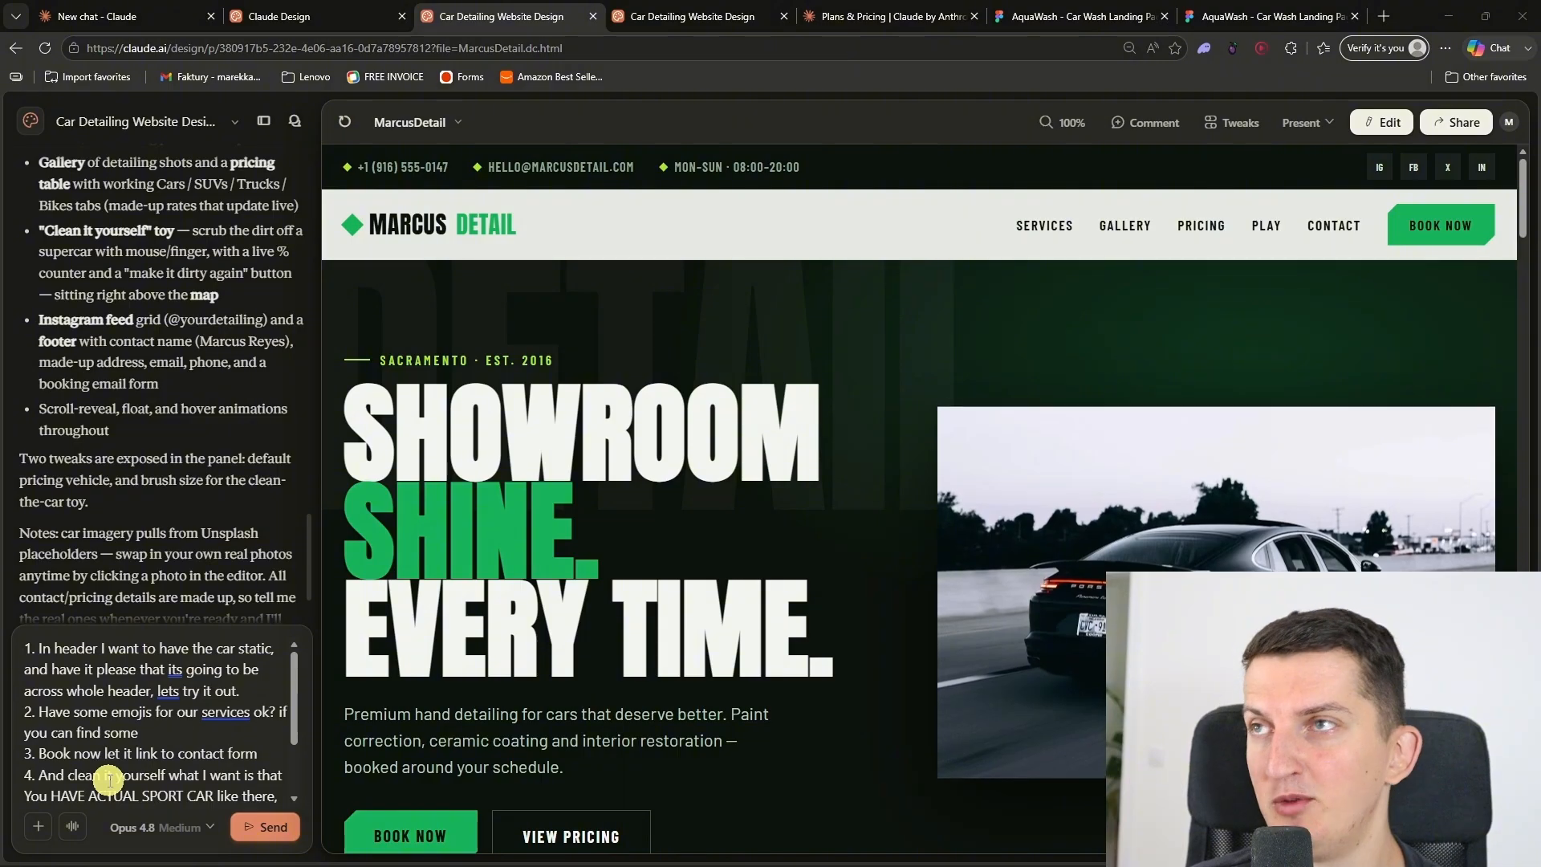
pyautogui.click(1146, 122)
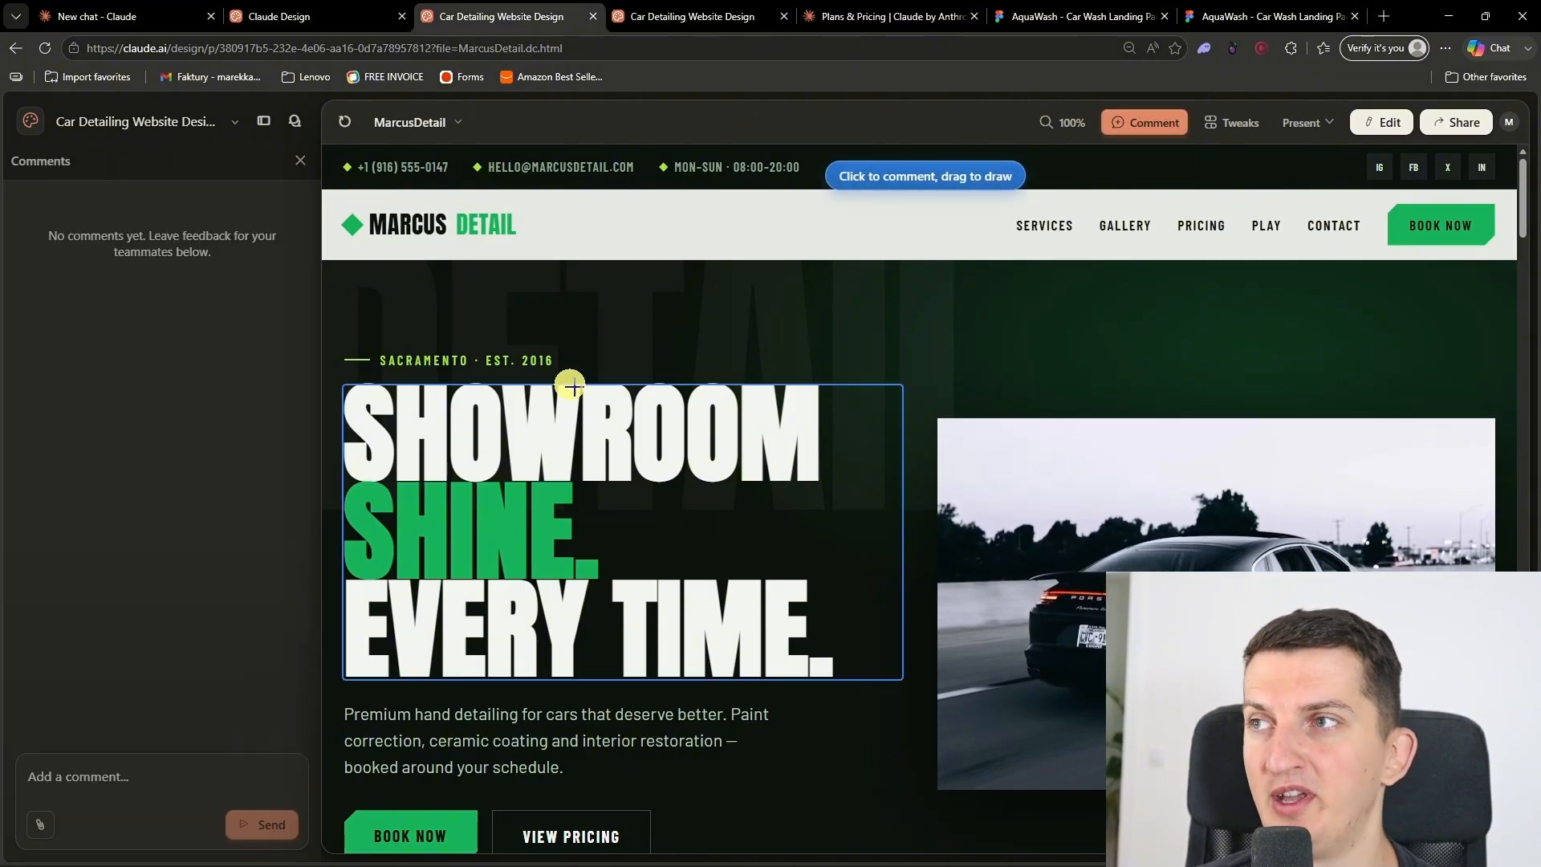
pyautogui.moveTo(938, 336)
pyautogui.mouseDown()
pyautogui.moveTo(923, 372)
pyautogui.moveTo(1108, 801)
pyautogui.mouseUp()
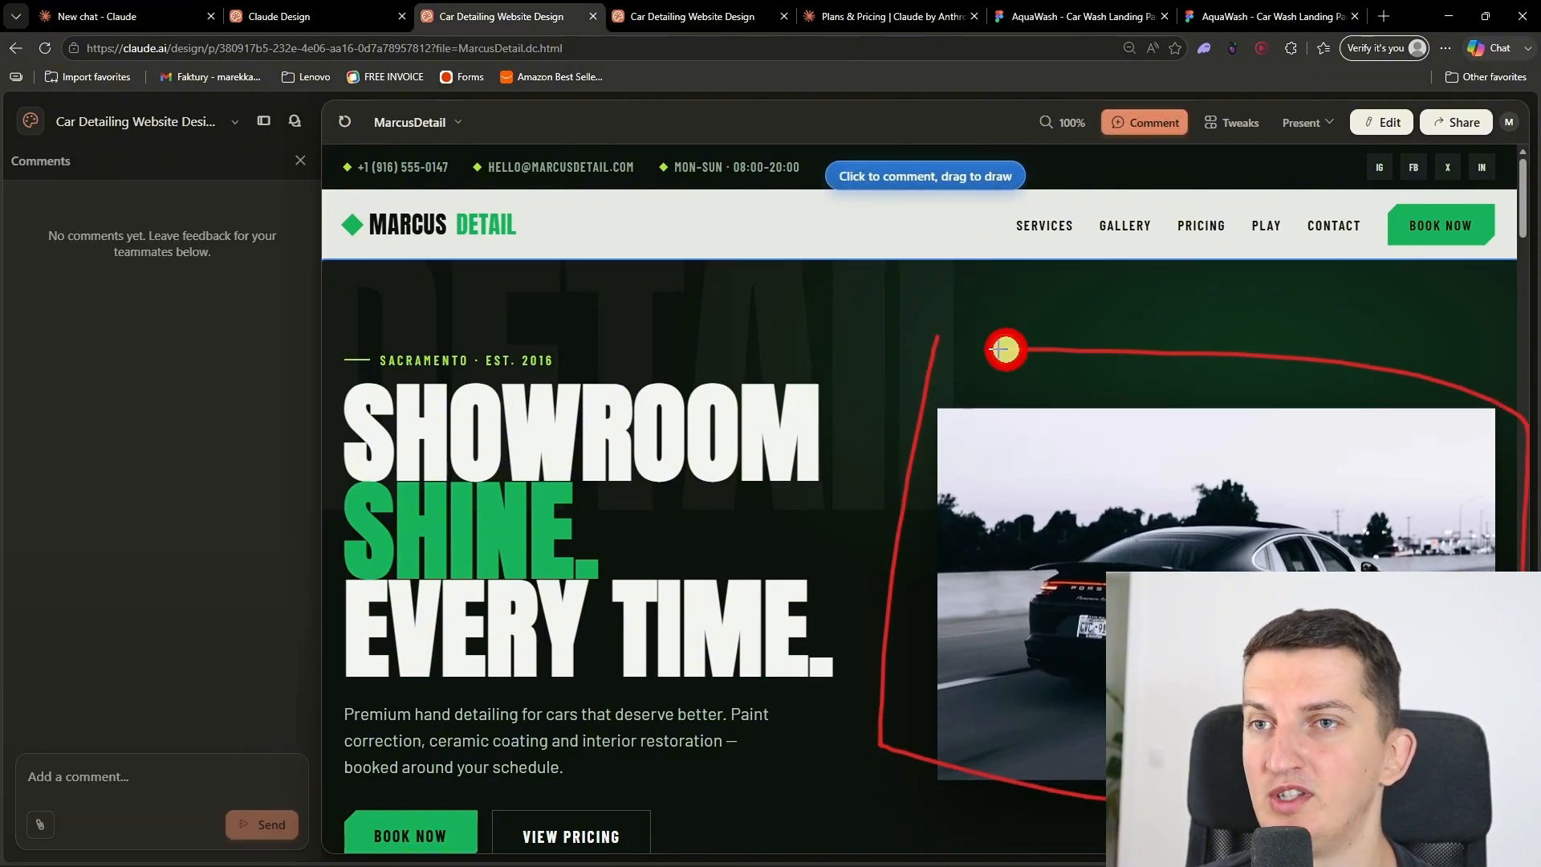
pyautogui.moveTo(1006, 349); pyautogui.dragTo(959, 357)
pyautogui.click(1110, 775)
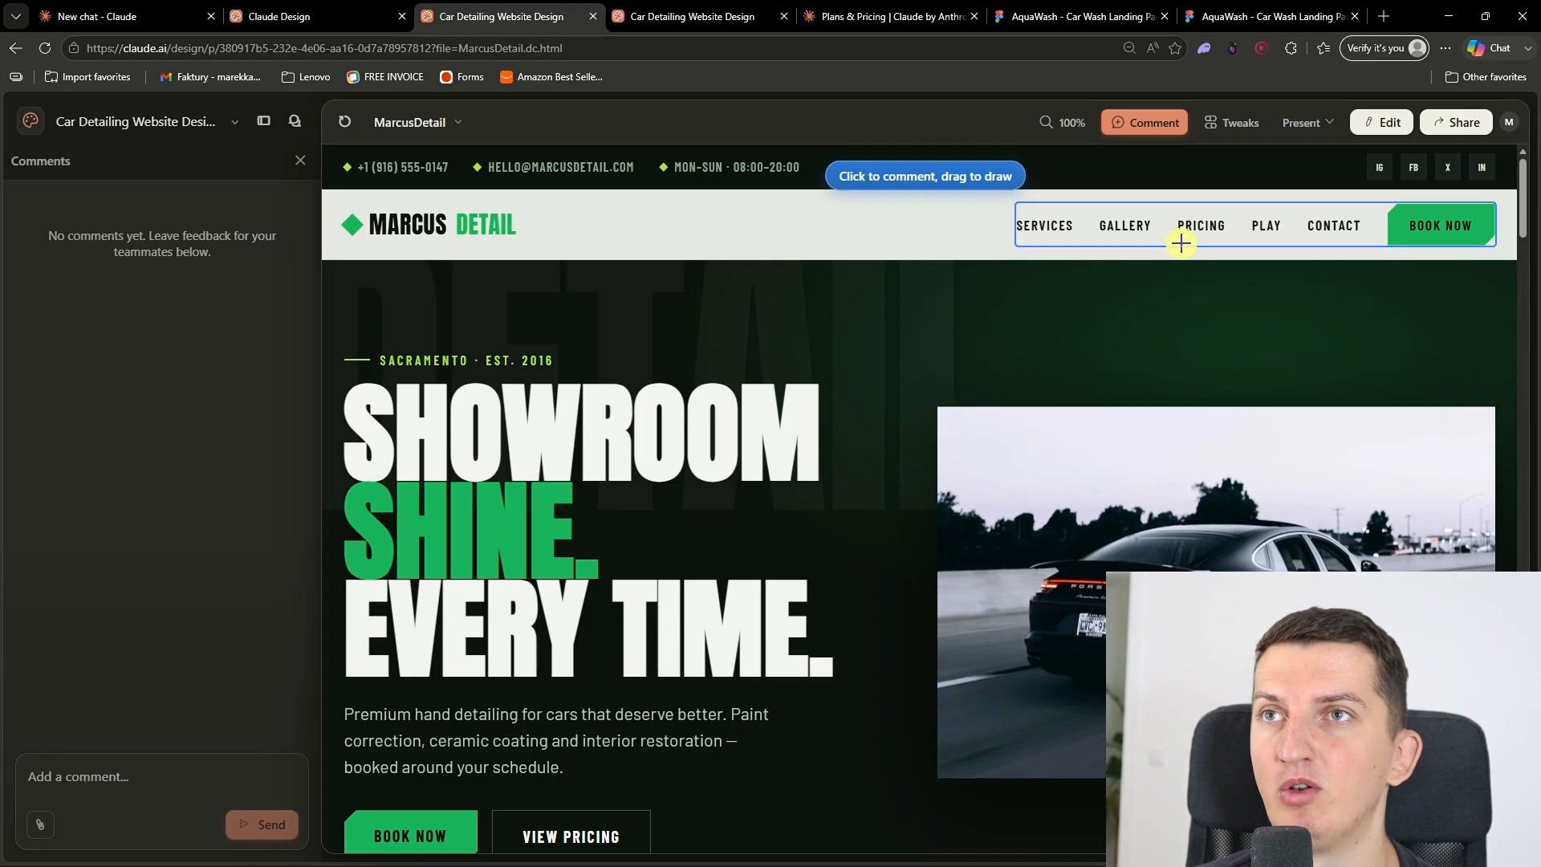
pyautogui.click(1236, 132)
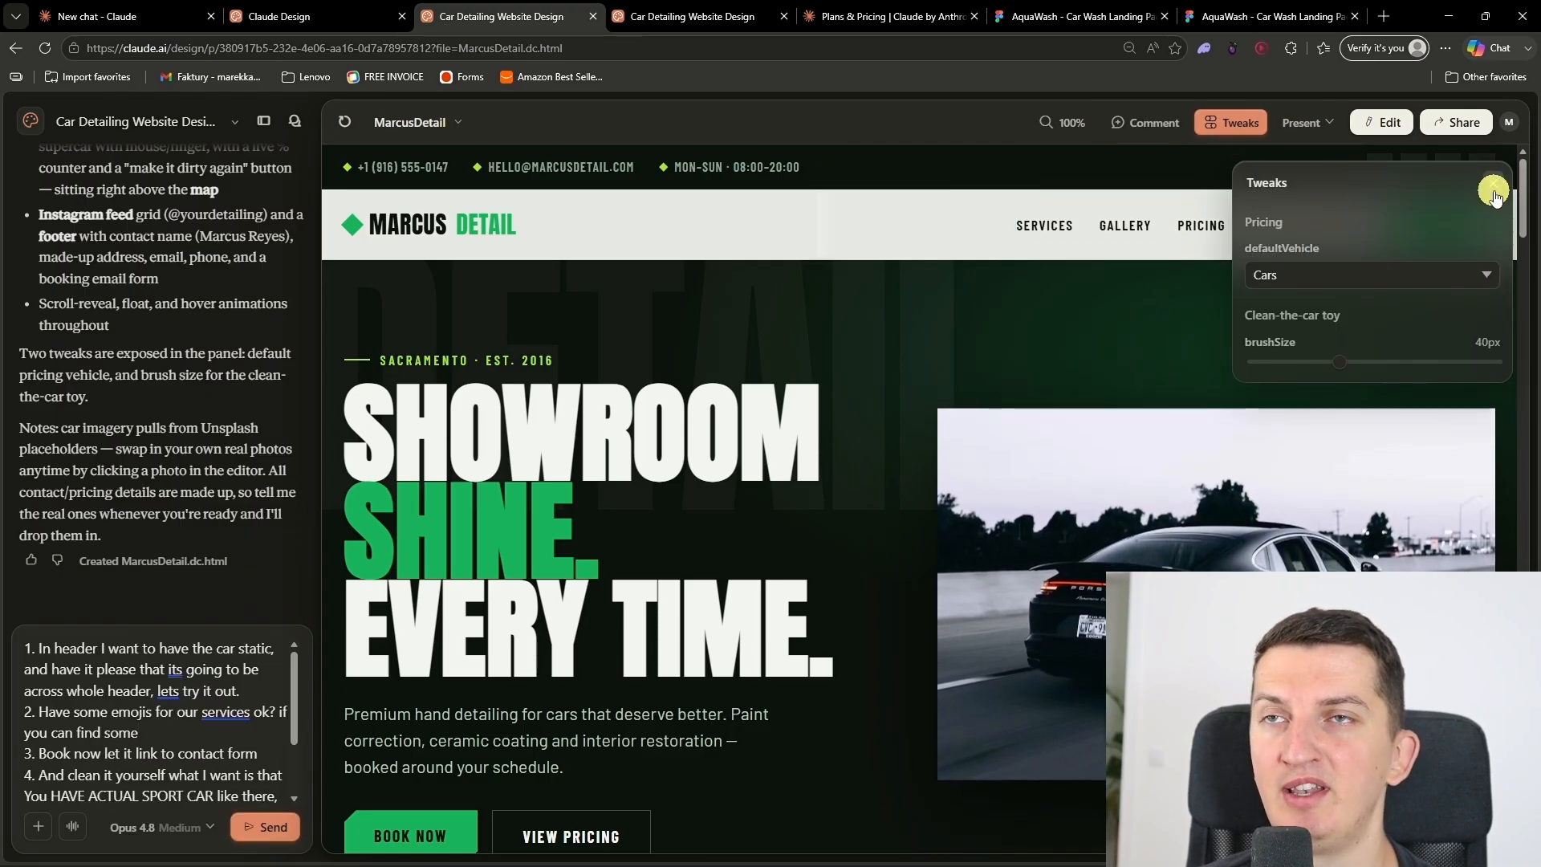
# Step: Close the Tweaks options, view the presentation options, and inspect the hero car image's properties in edit mode
pyautogui.click(1494, 191)
pyautogui.click(1298, 125)
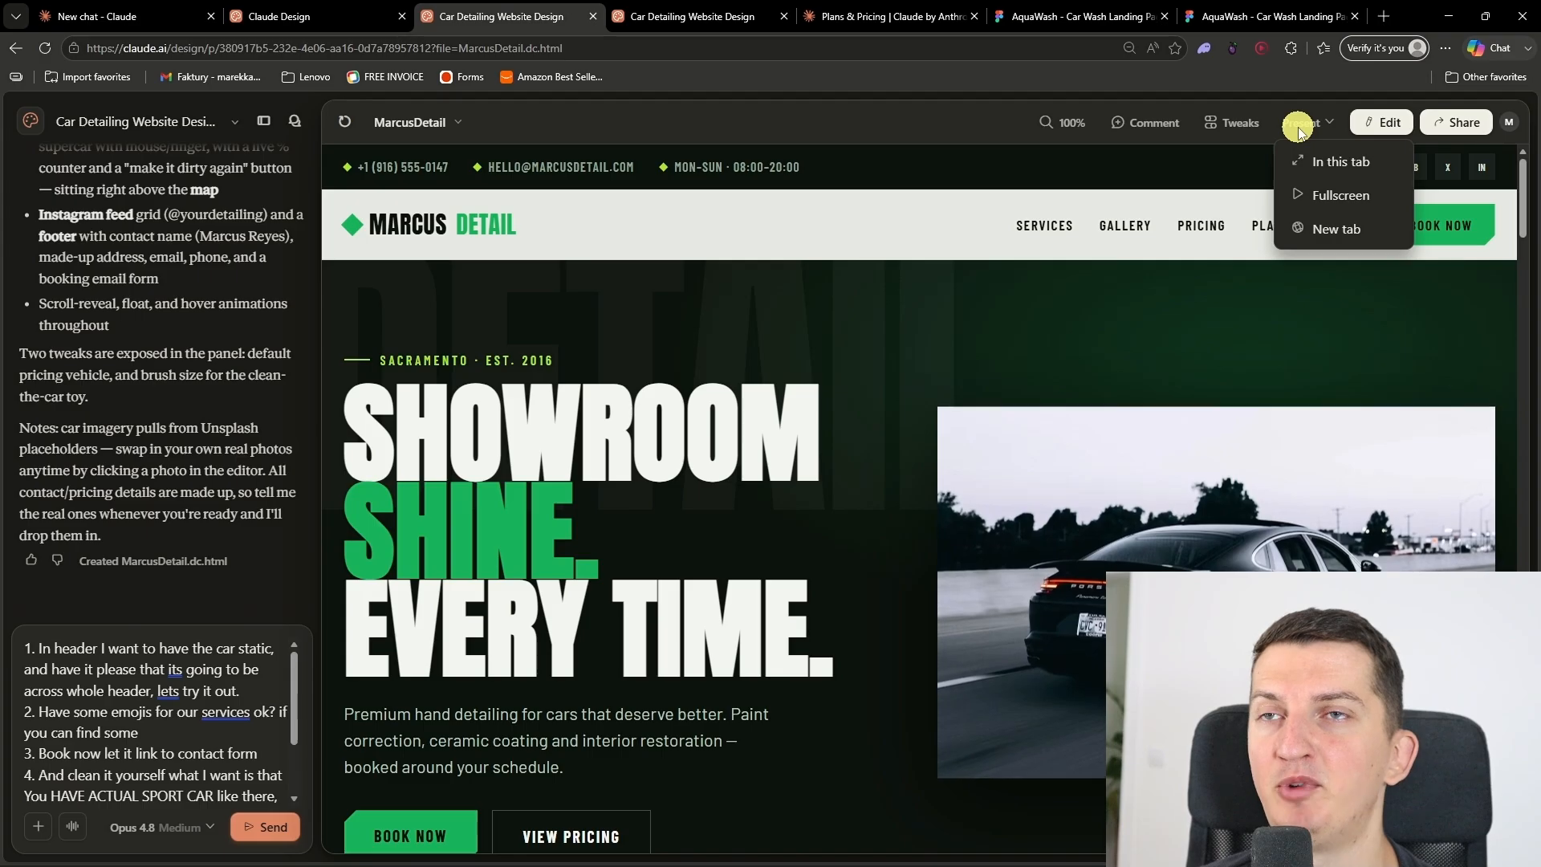
pyautogui.click(1383, 131)
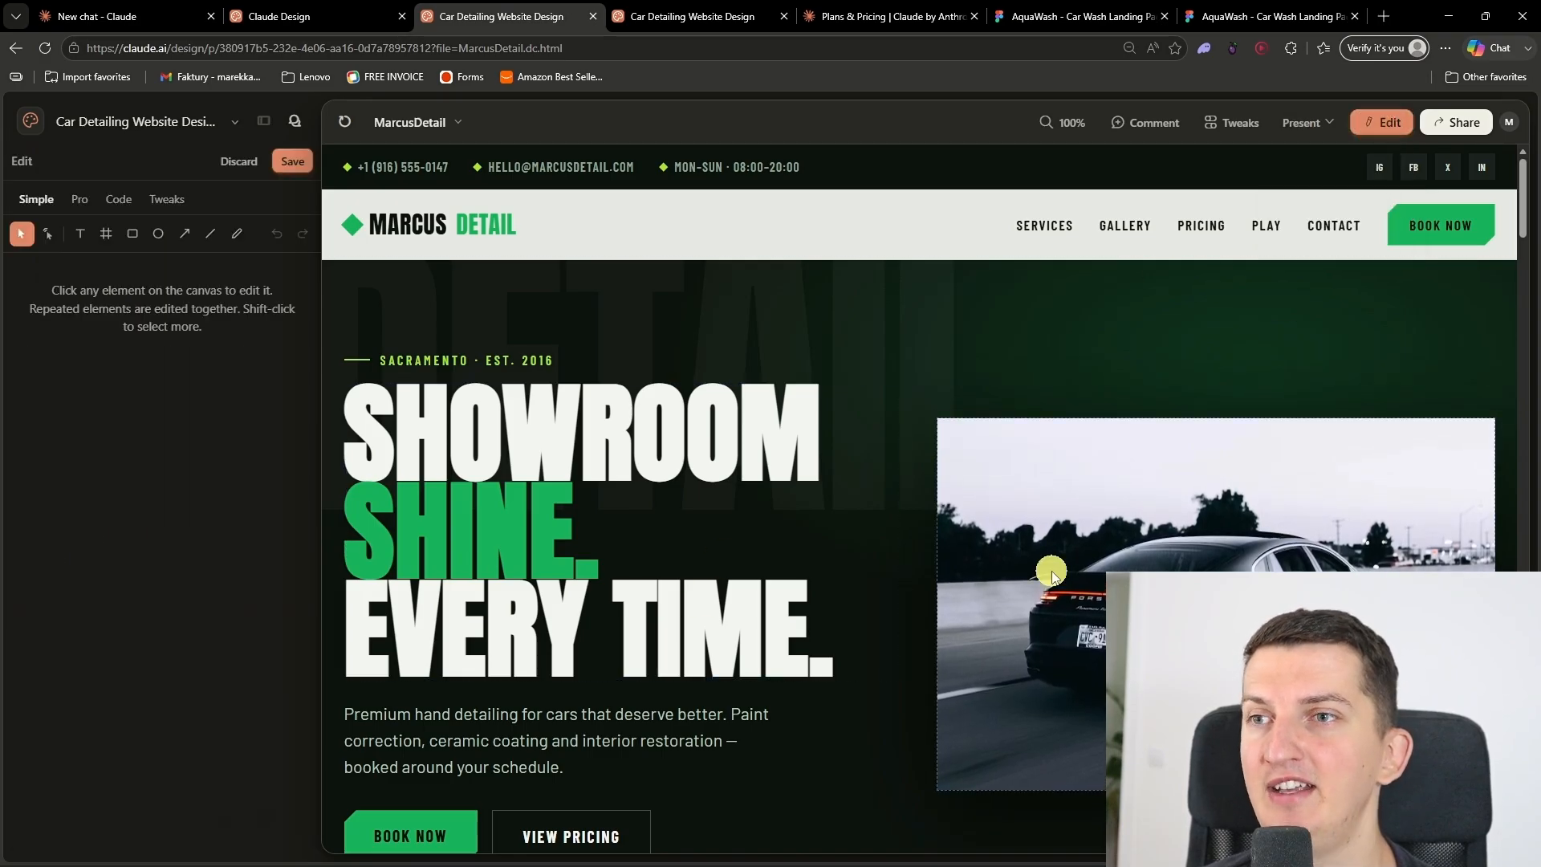
pyautogui.click(1052, 575)
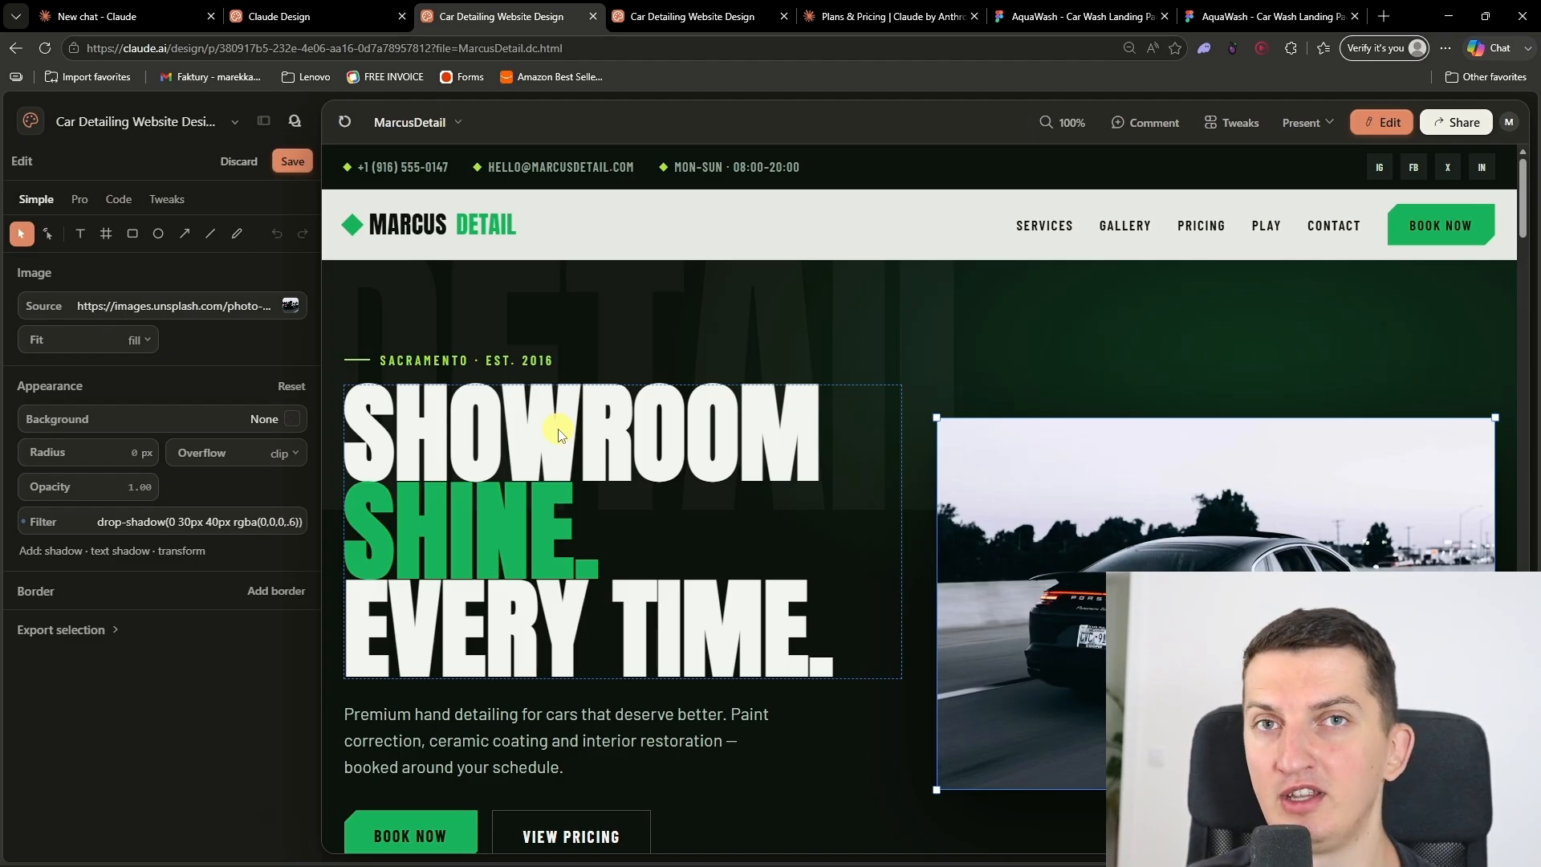
# Step: Open the hero headline for text editing, view the project options, and discard the edit session
pyautogui.click(809, 475)
pyautogui.doubleClick(731, 452)
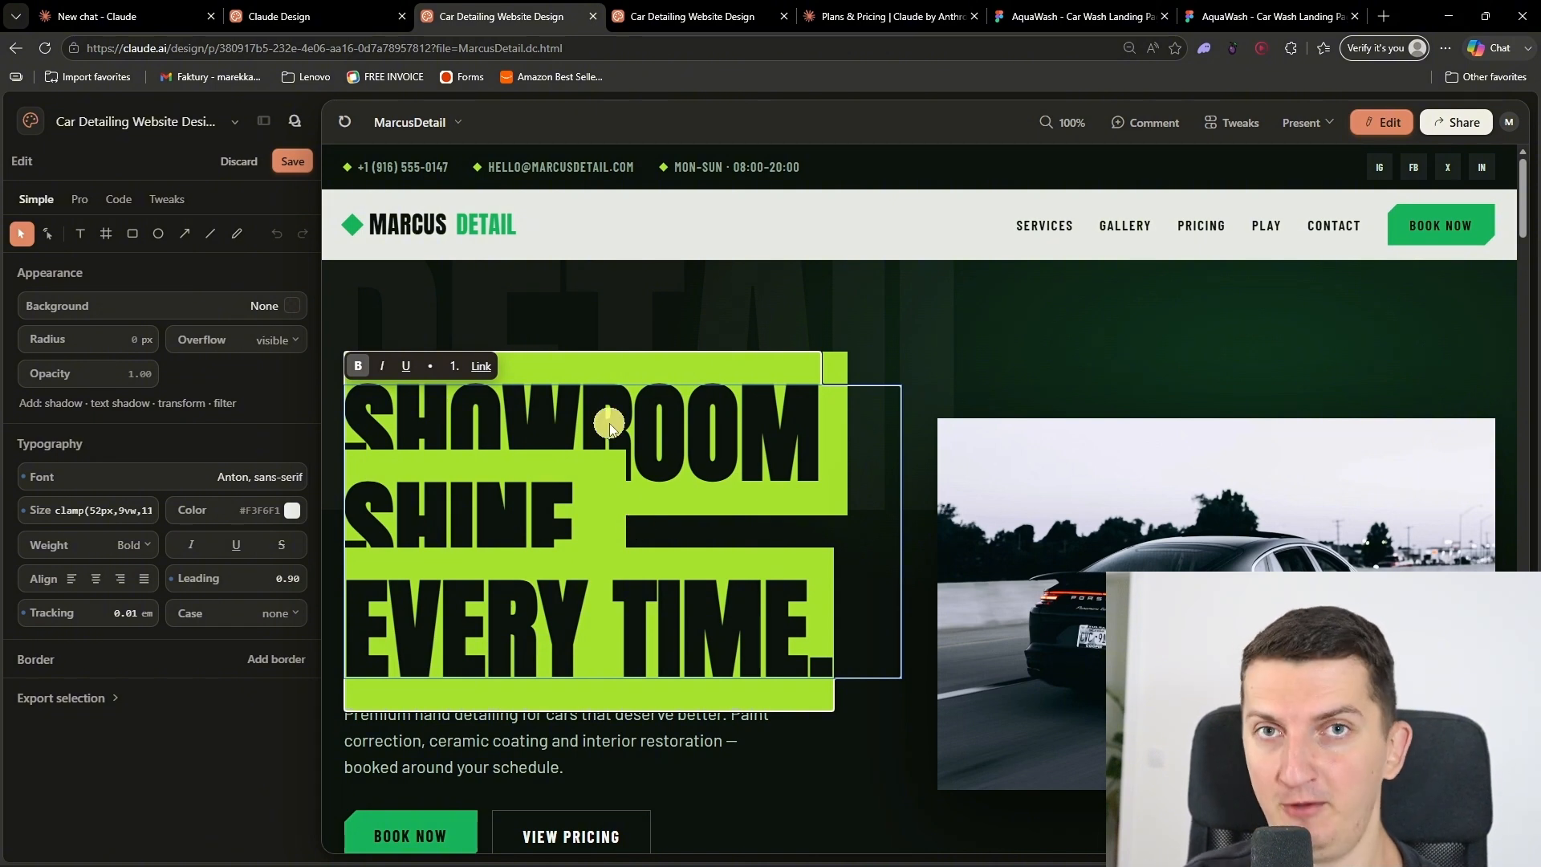
pyautogui.click(235, 123)
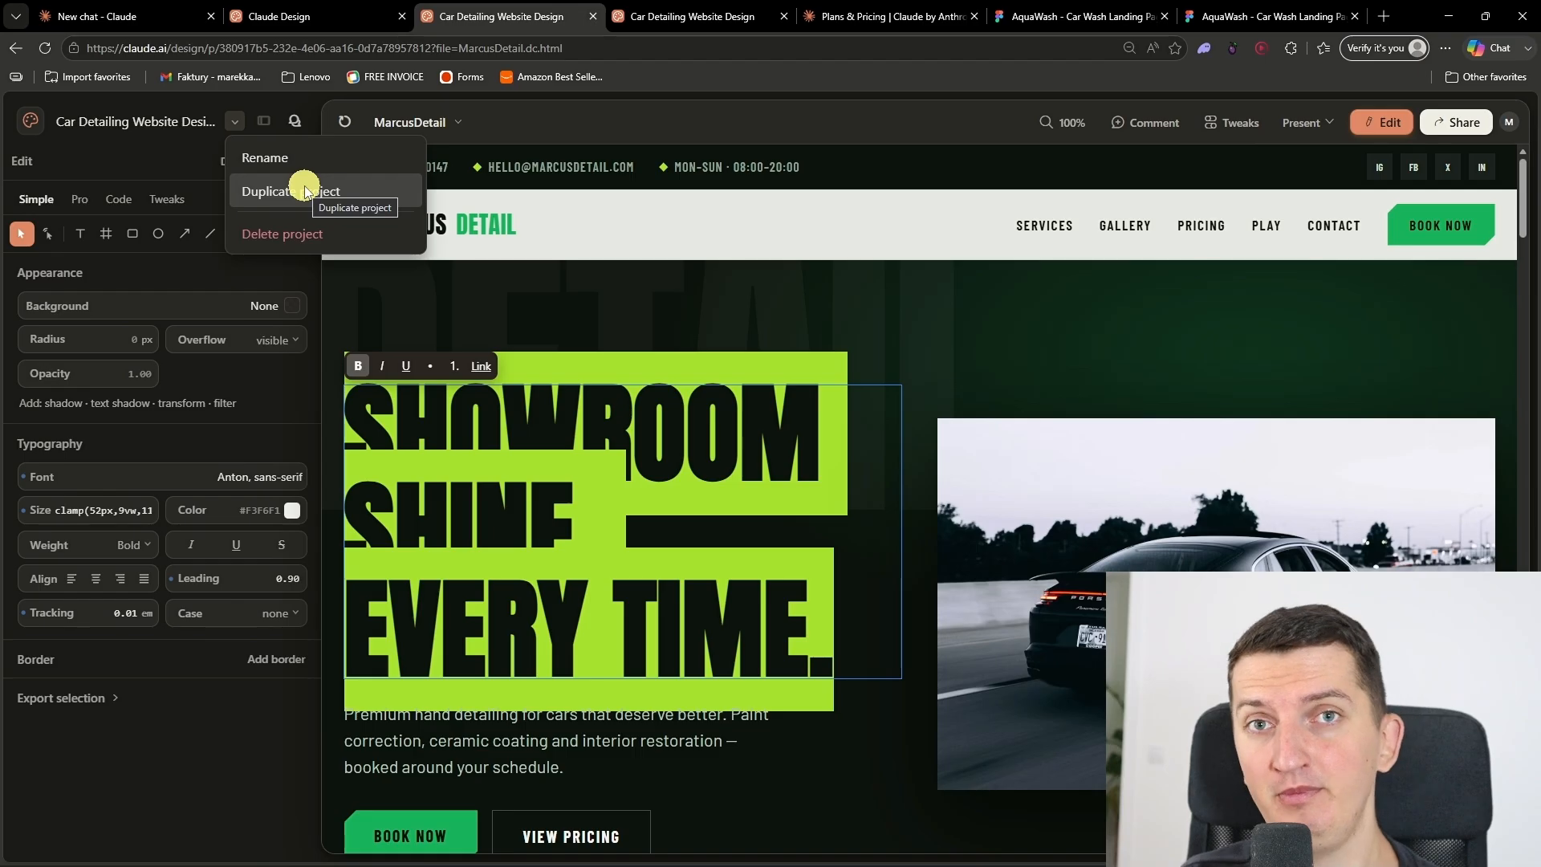
pyautogui.click(963, 347)
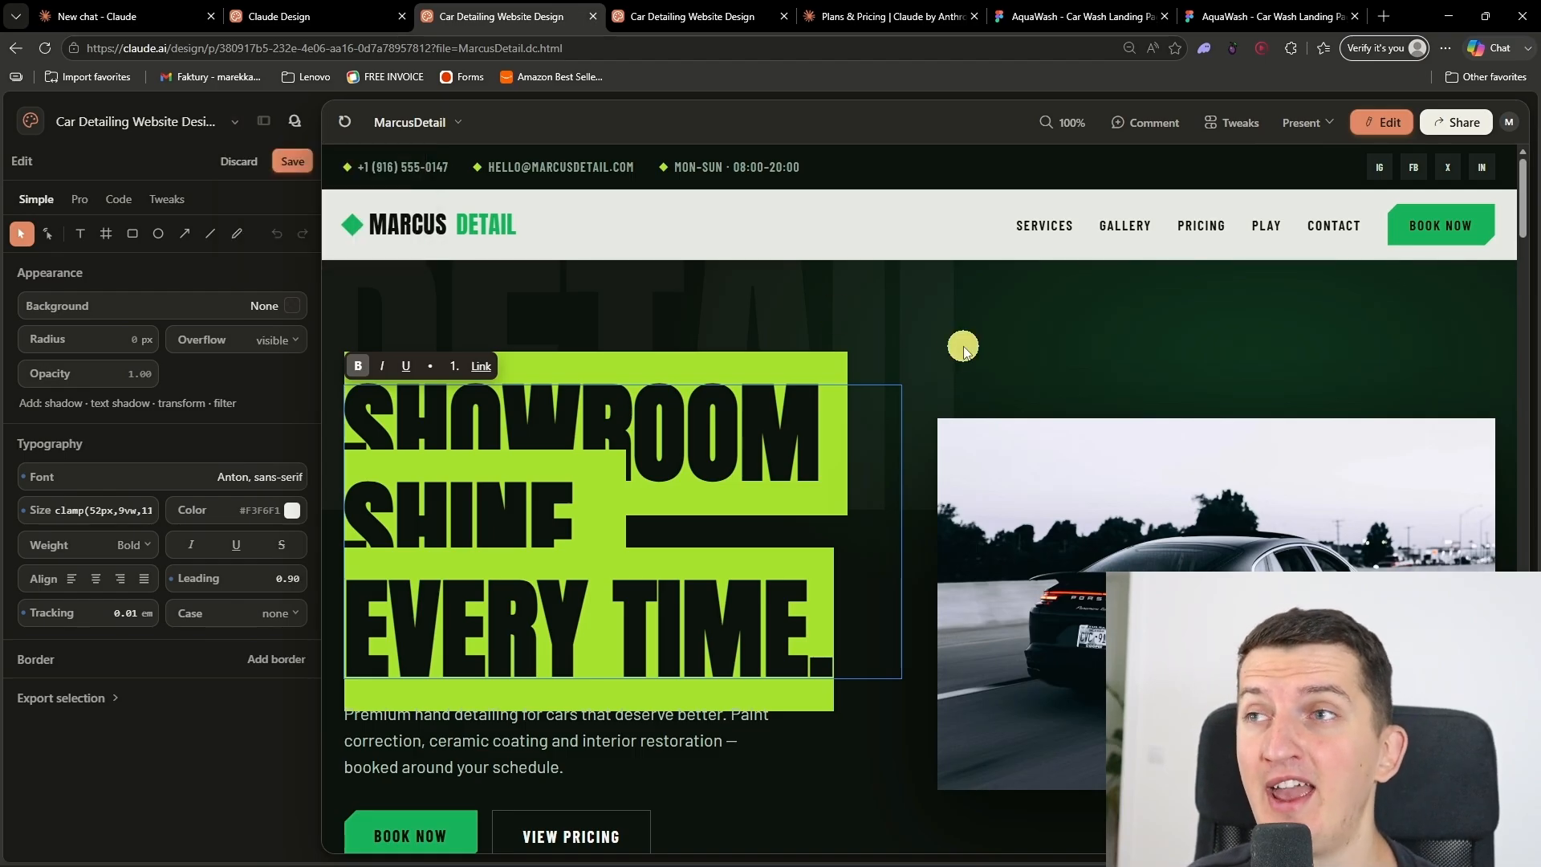
pyautogui.click(963, 347)
pyautogui.click(210, 163)
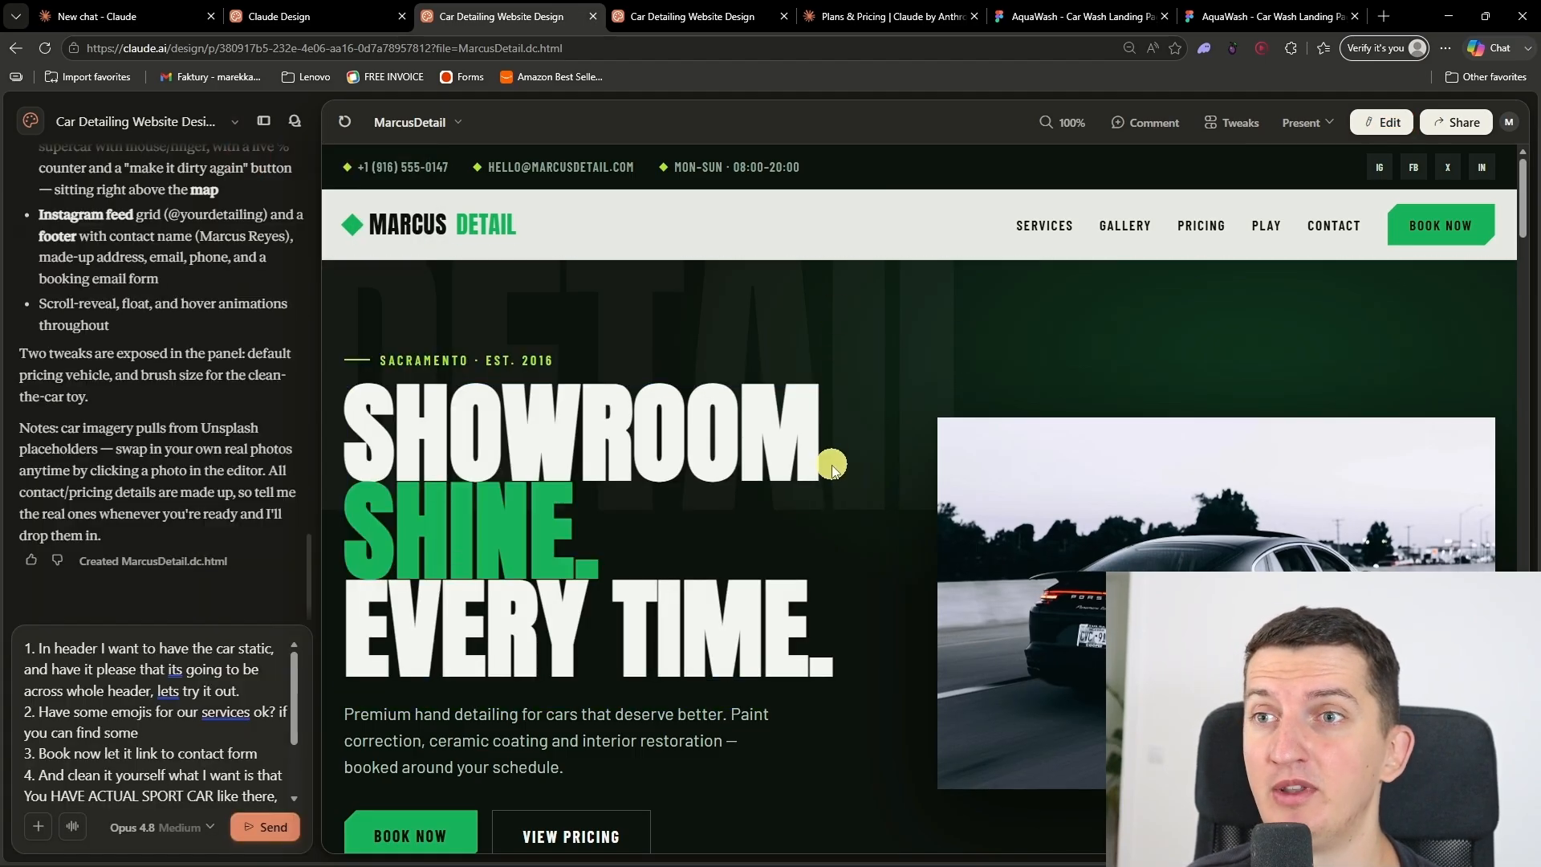
# Step: Look over the hero and Recent Details sections and send Claude the prepared list of revisions
pyautogui.scroll(-2, 152, 712)
pyautogui.scroll(2, 151, 712)
pyautogui.scroll(-8, 627, 707)
pyautogui.scroll(-10, 627, 707)
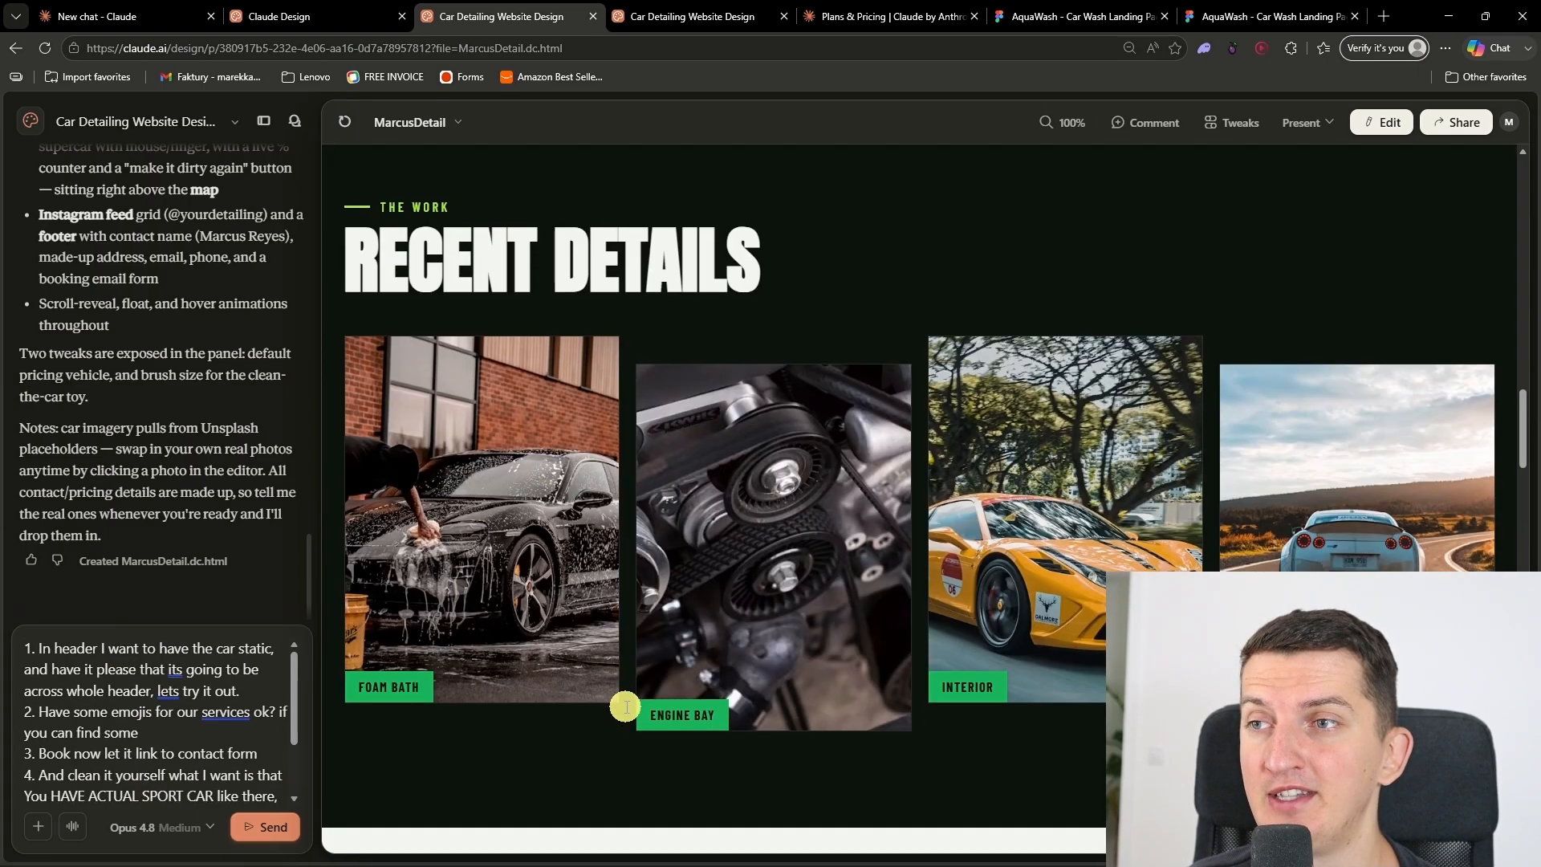
pyautogui.scroll(4, 623, 706)
pyautogui.scroll(14, 404, 696)
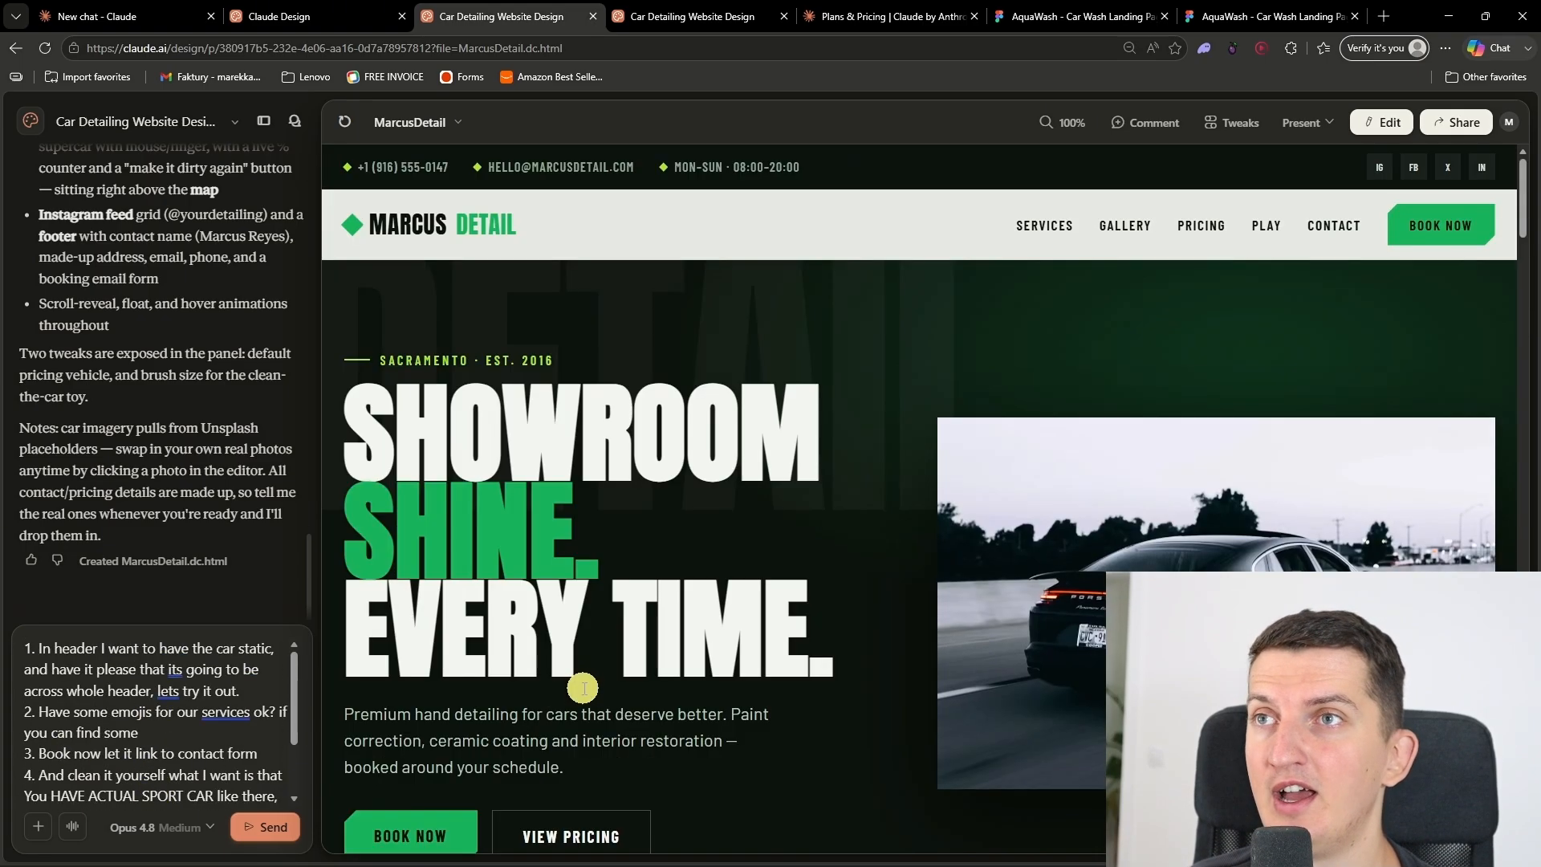
pyautogui.scroll(-3, 103, 784)
pyautogui.click(258, 825)
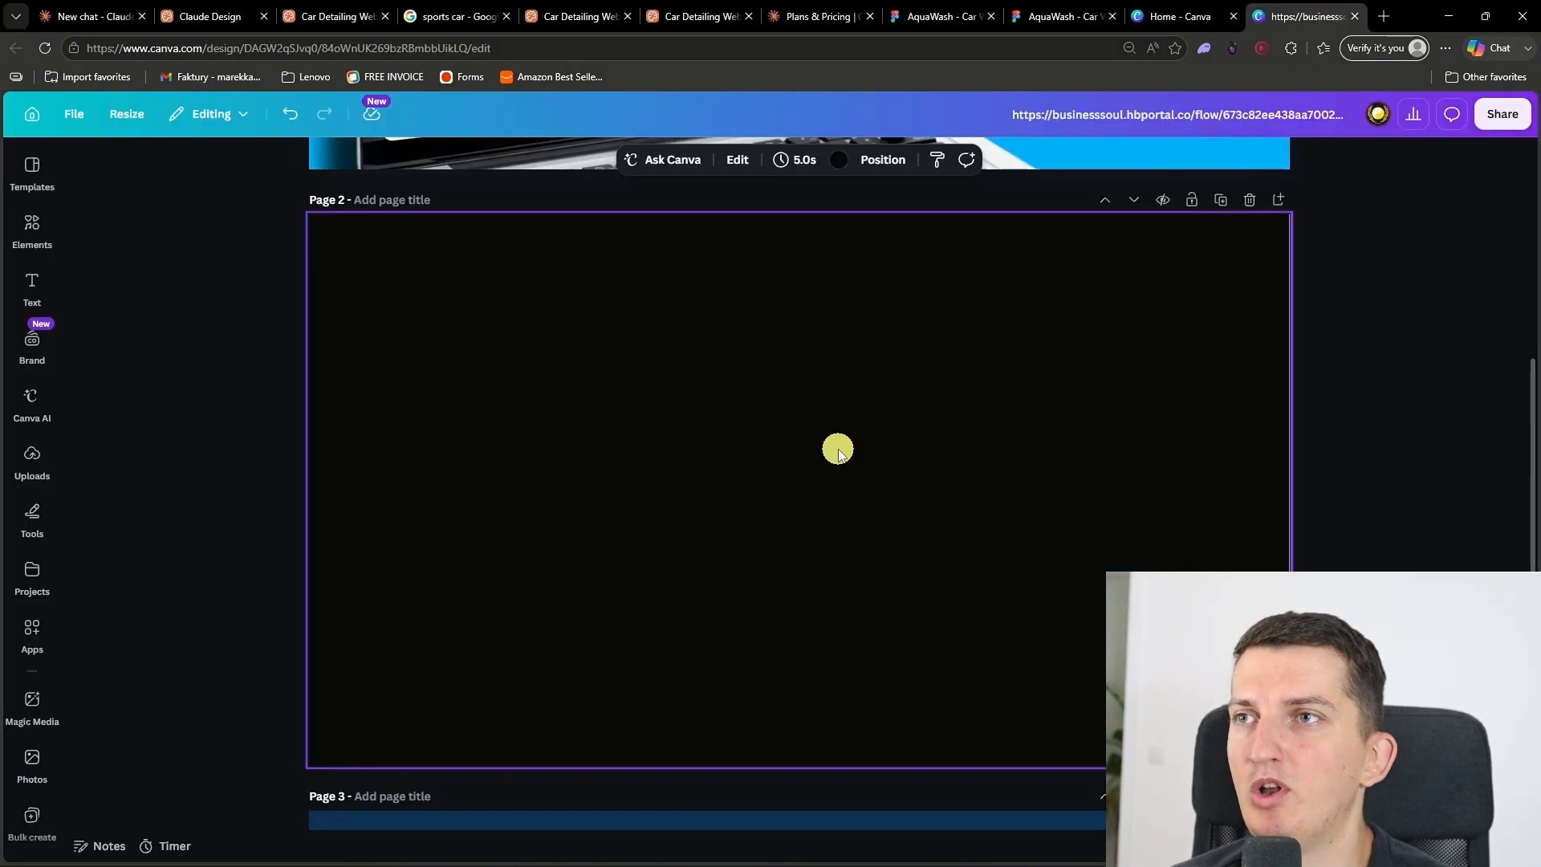
# Step: In Canva, paste the blue sports car photo onto page 2 and enlarge it to fill the page
pyautogui.hotkey('ctrl', 'v')
pyautogui.moveTo(599, 516); pyautogui.dragTo(572, 436)
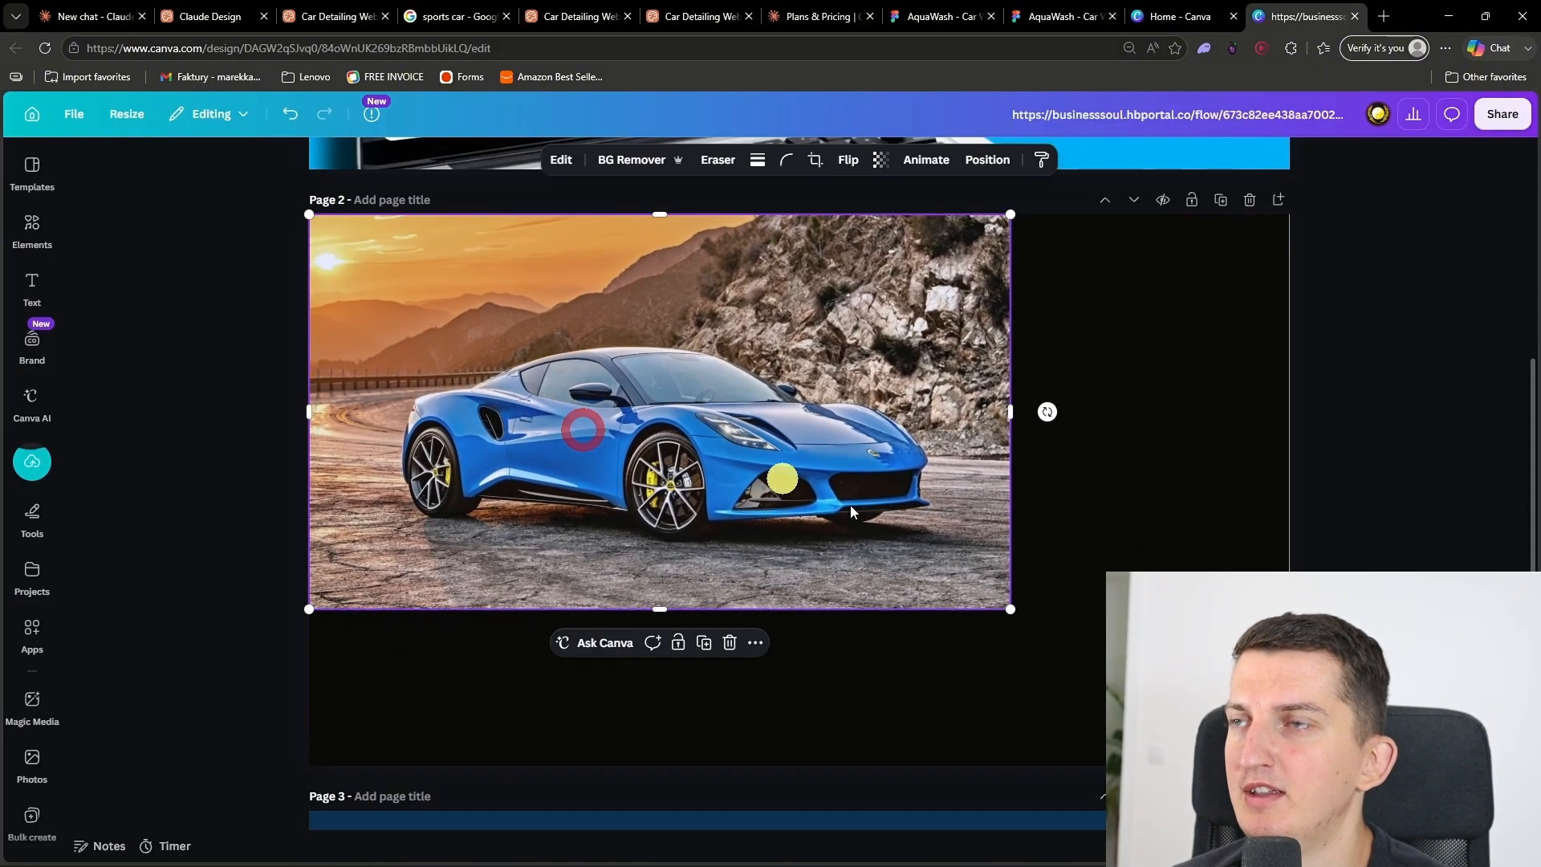
pyautogui.moveTo(1002, 609); pyautogui.dragTo(1295, 768)
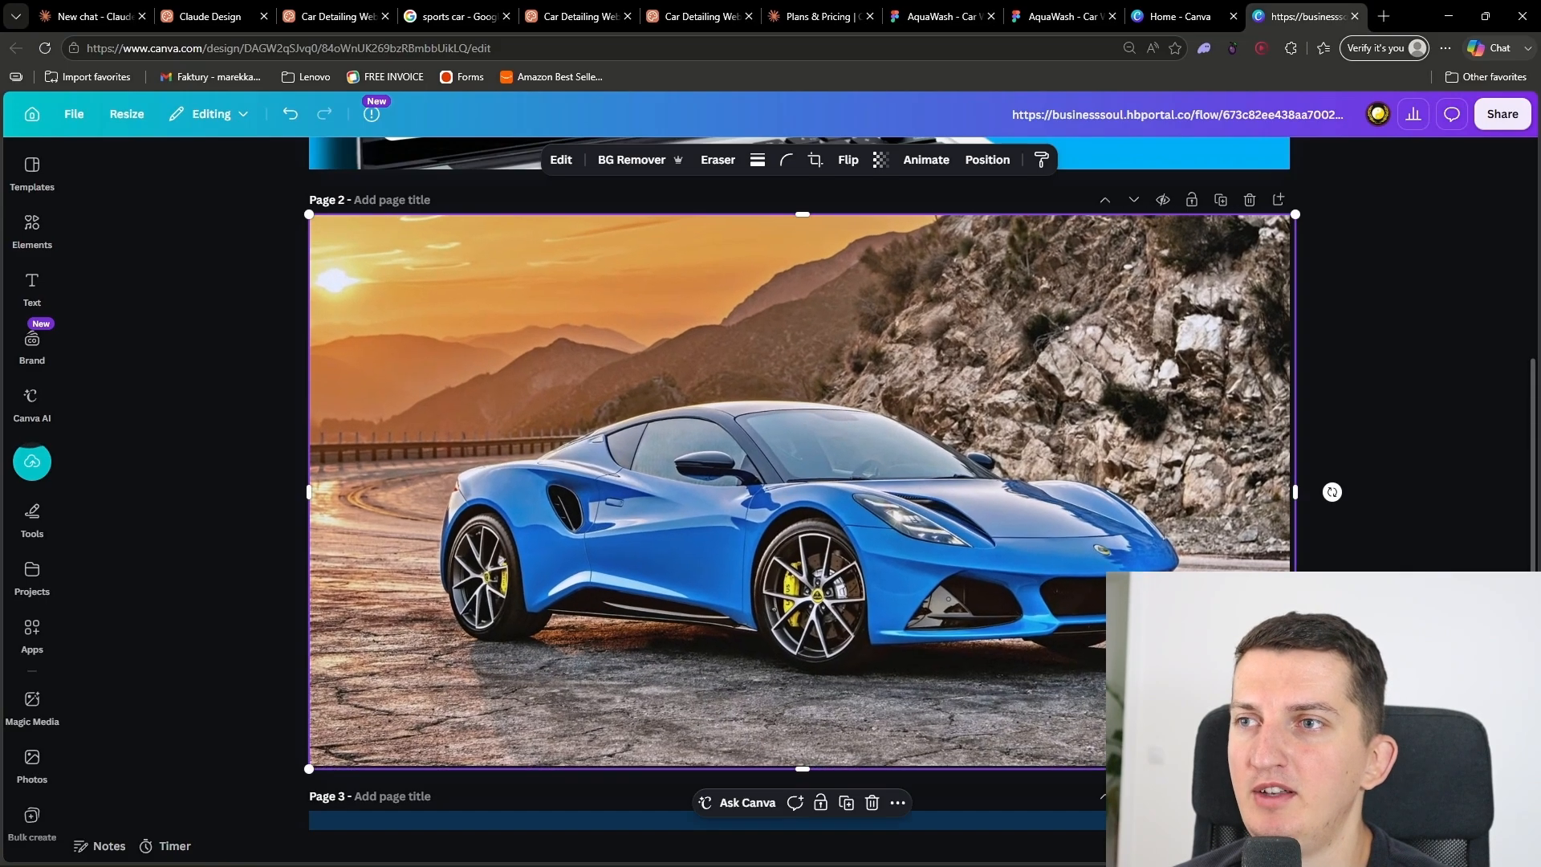
# Step: Remove the background from the blue sports car photo
pyautogui.click(1509, 119)
pyautogui.click(819, 316)
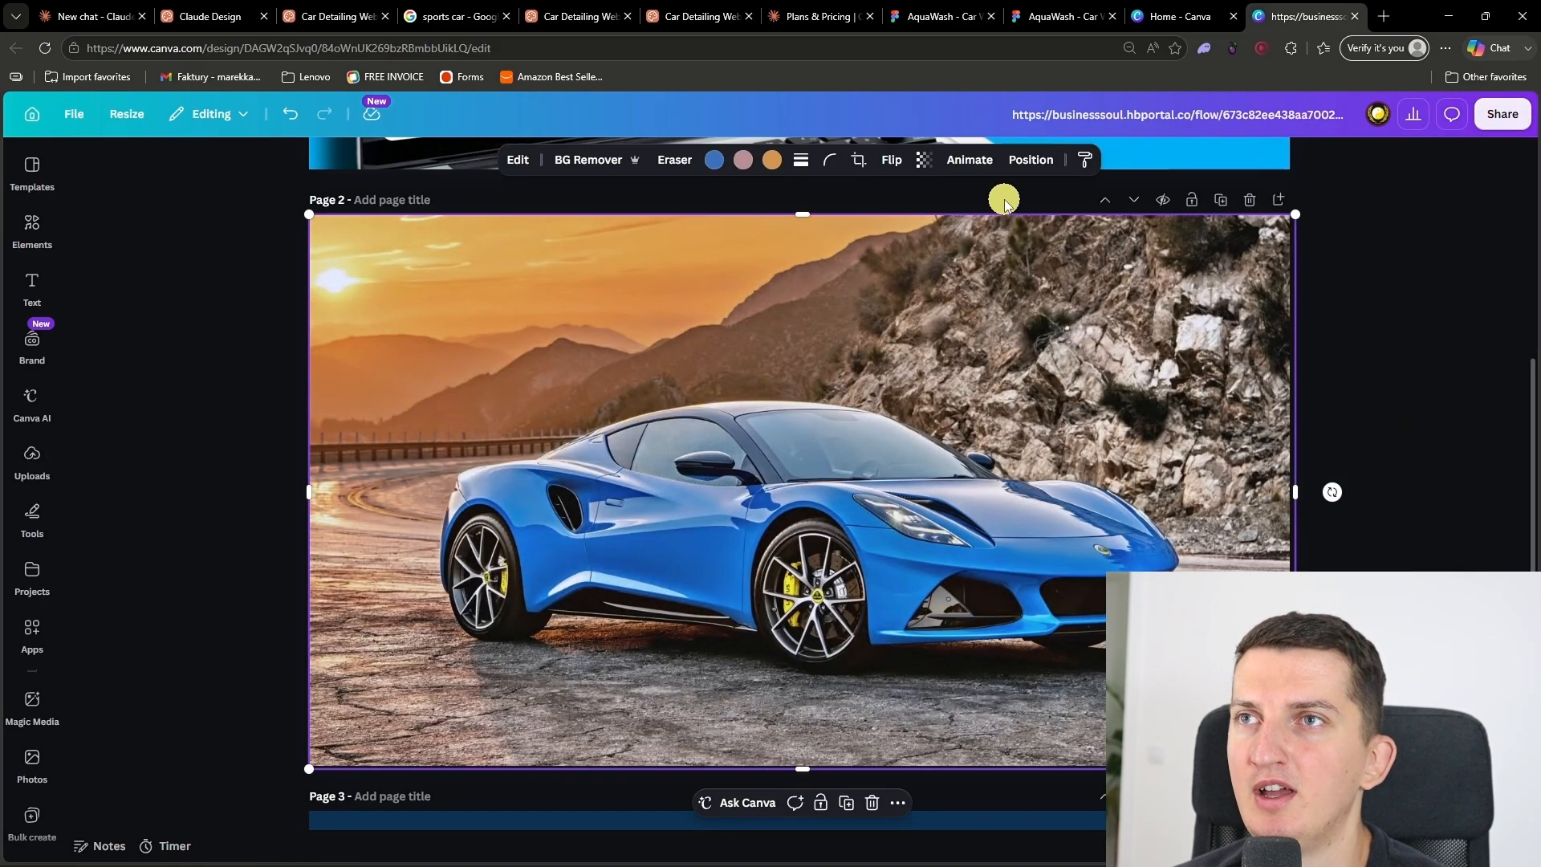
pyautogui.click(576, 157)
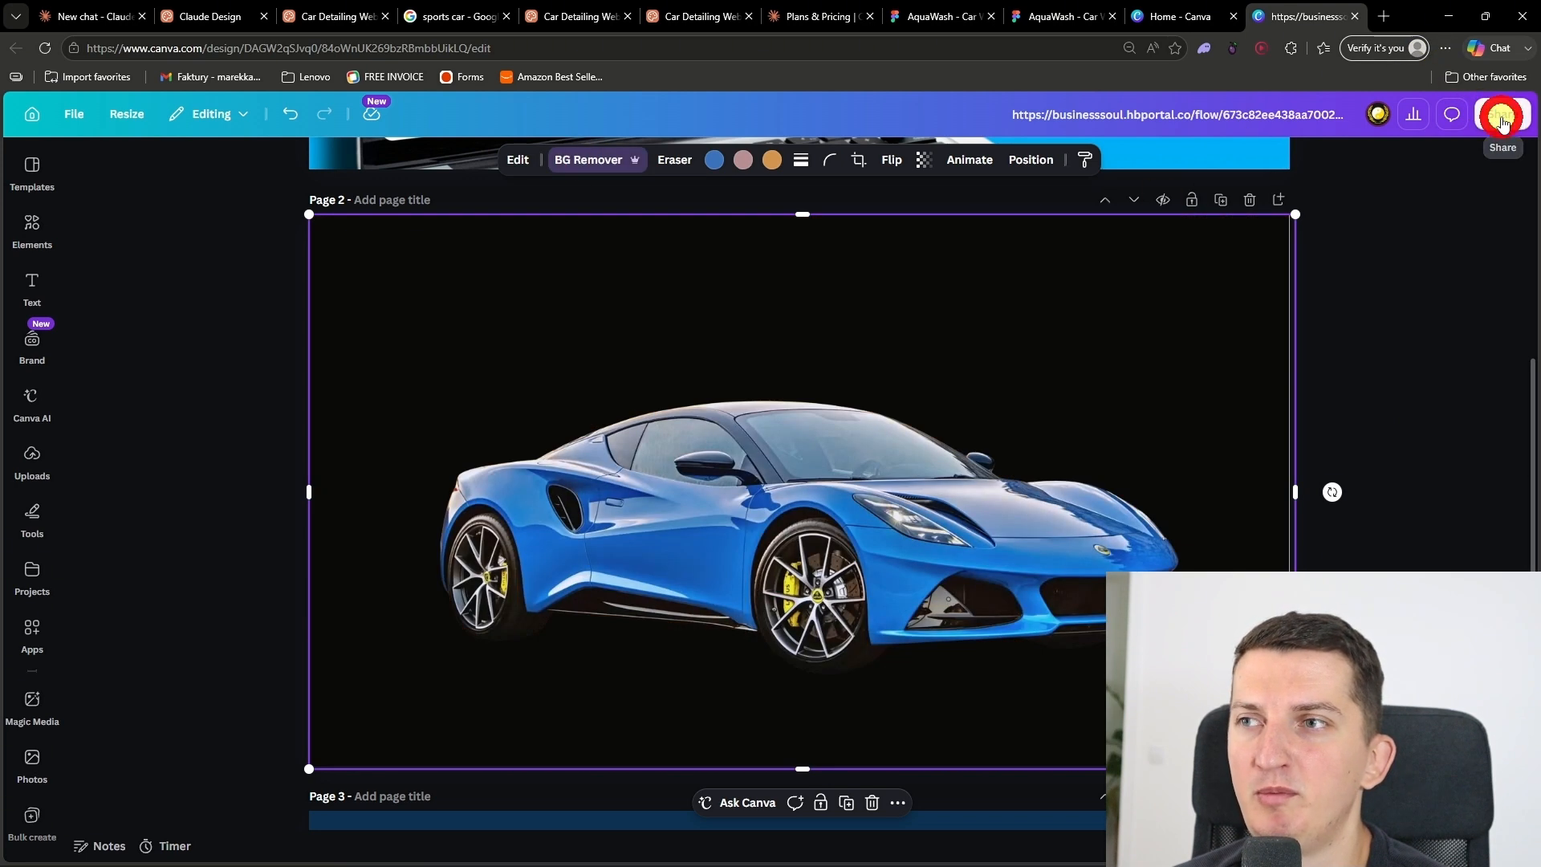
# Step: Download only page 2 as a PNG with a transparent background and show the file in its folder
pyautogui.click(1503, 118)
pyautogui.click(1245, 522)
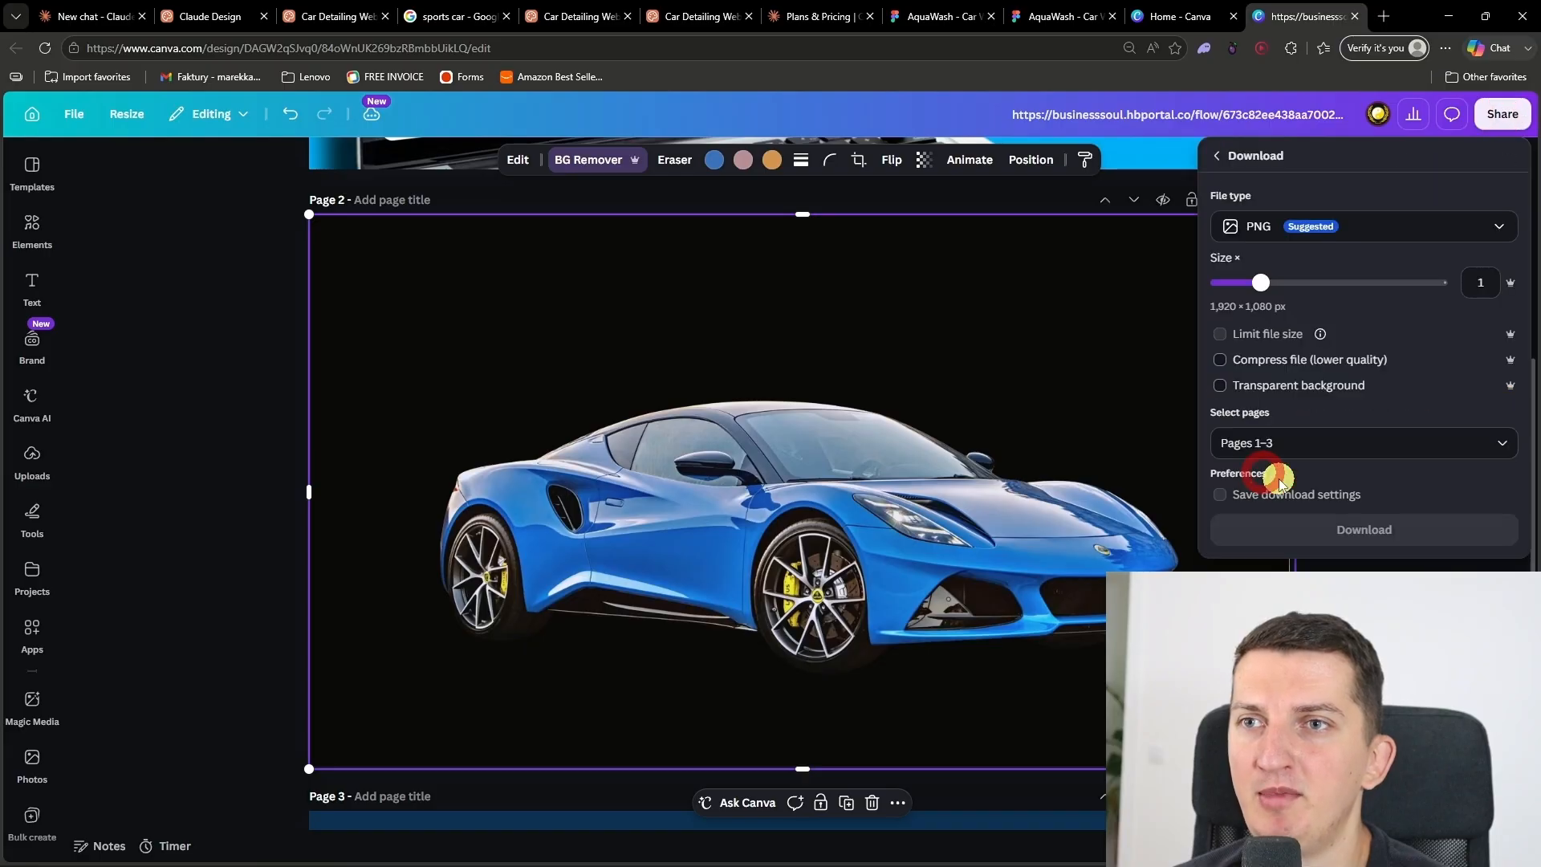
pyautogui.click(1301, 443)
pyautogui.click(1233, 552)
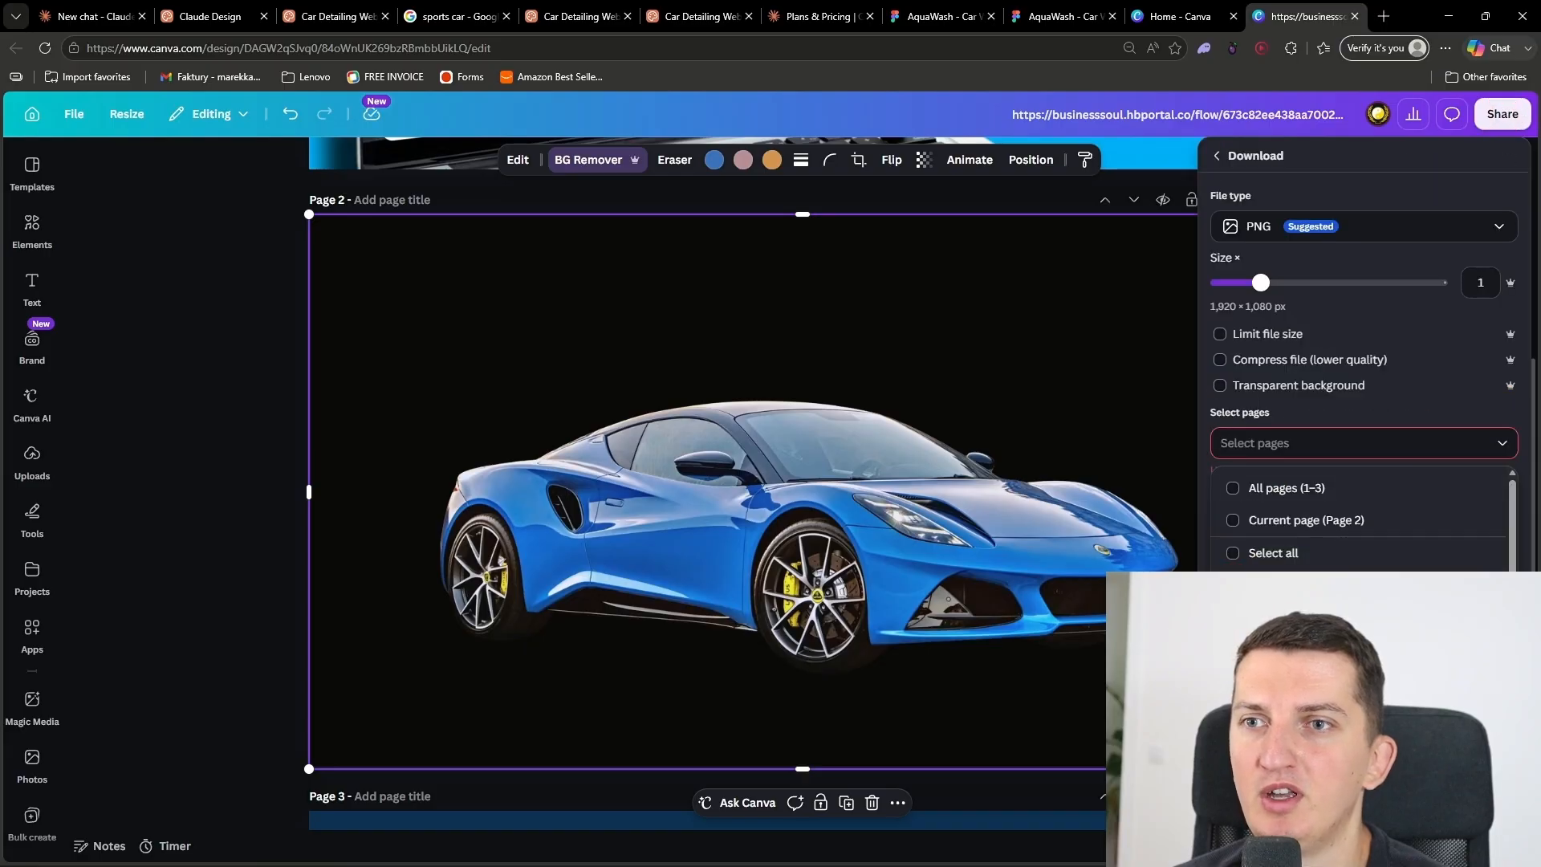
pyautogui.scroll(-1, 1236, 553)
pyautogui.click(1233, 496)
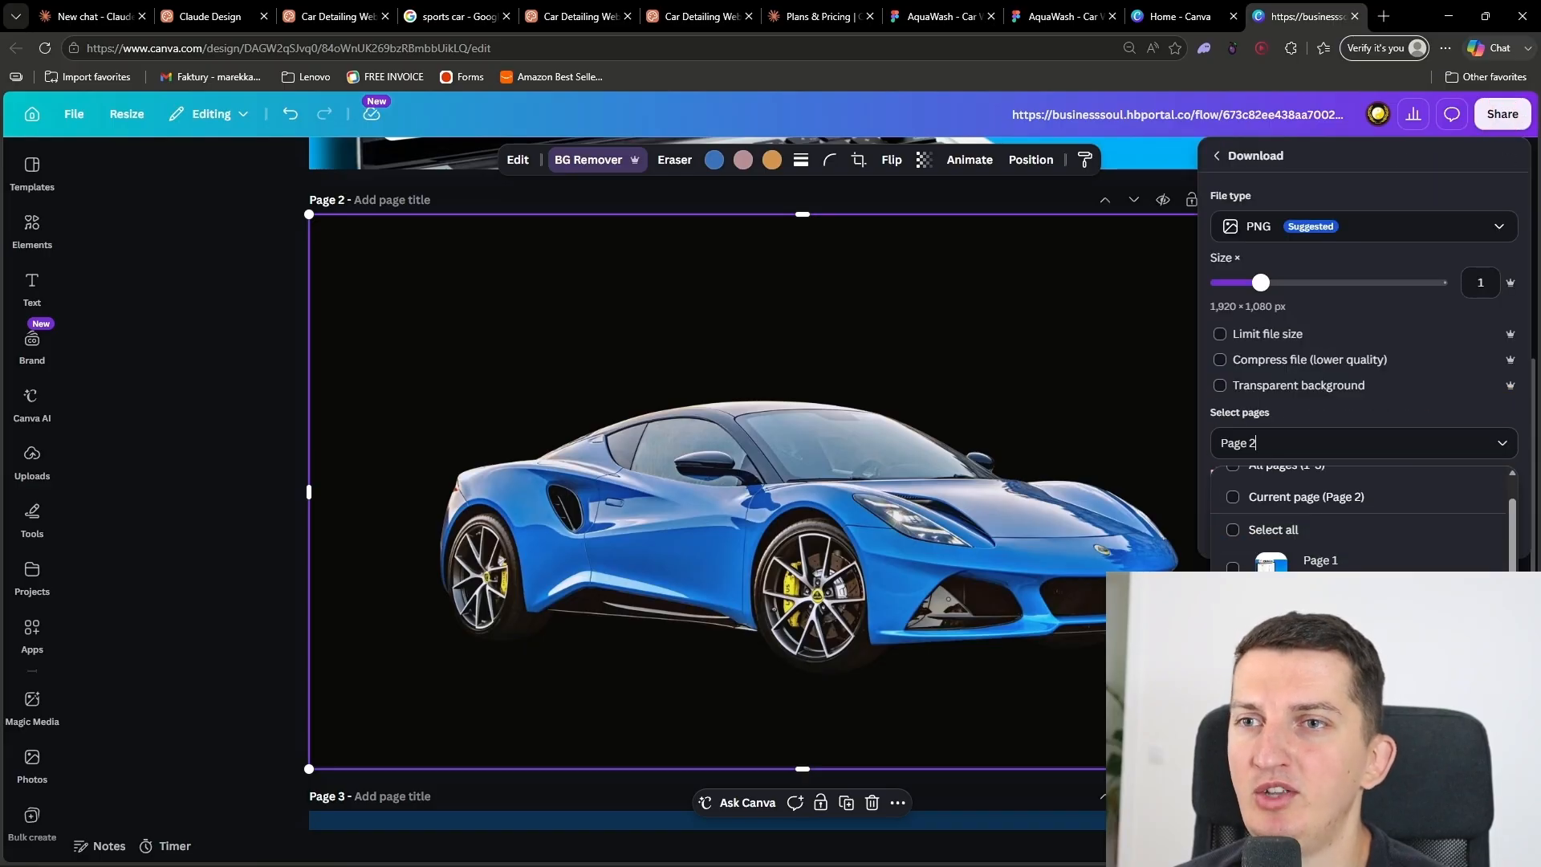
pyautogui.click(1346, 442)
pyautogui.click(1356, 387)
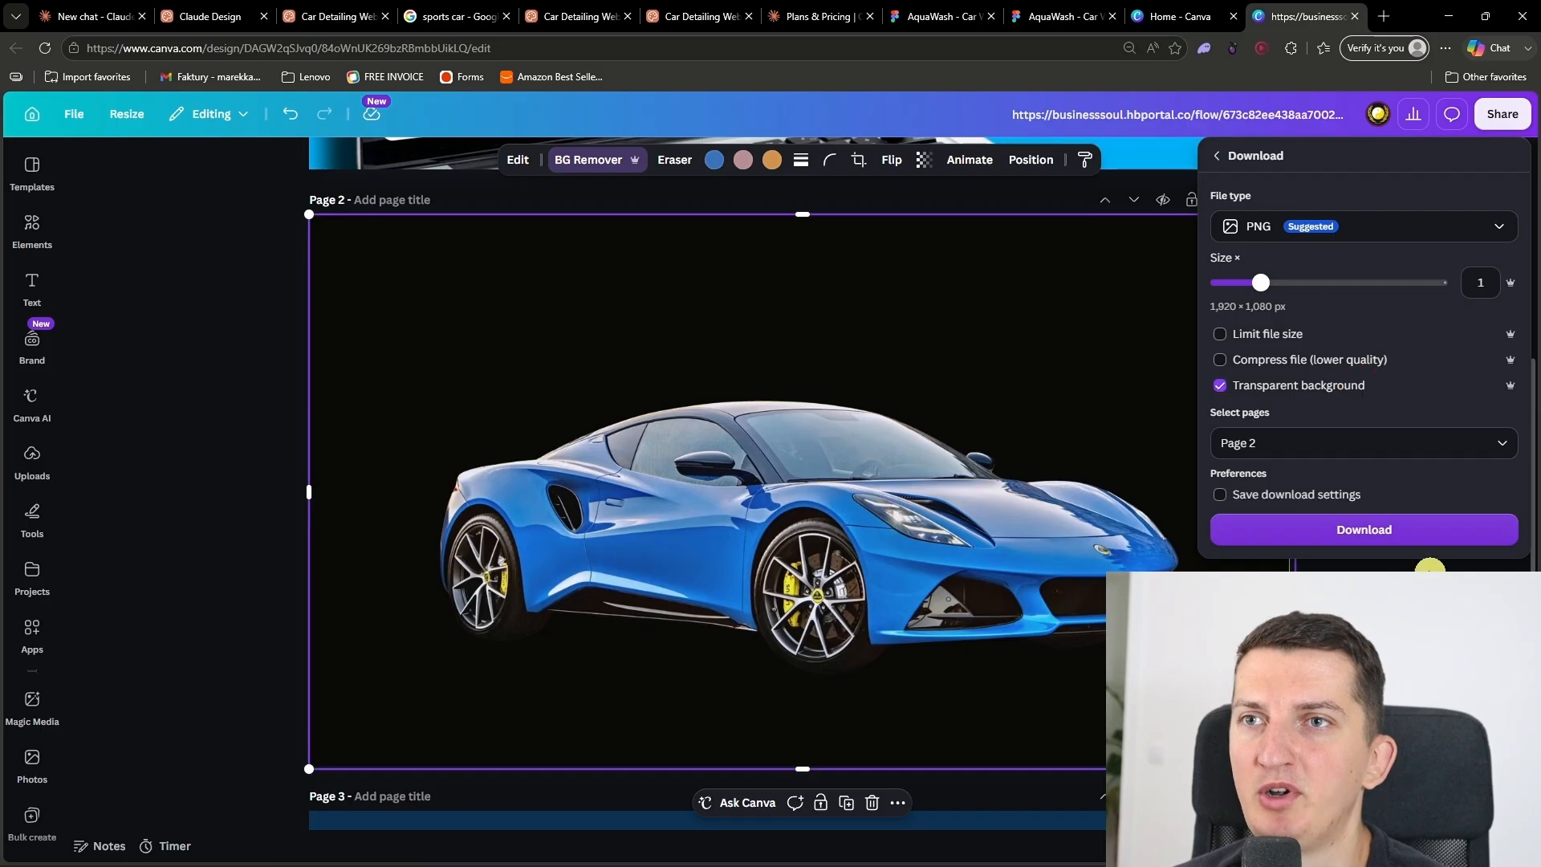
pyautogui.click(1405, 540)
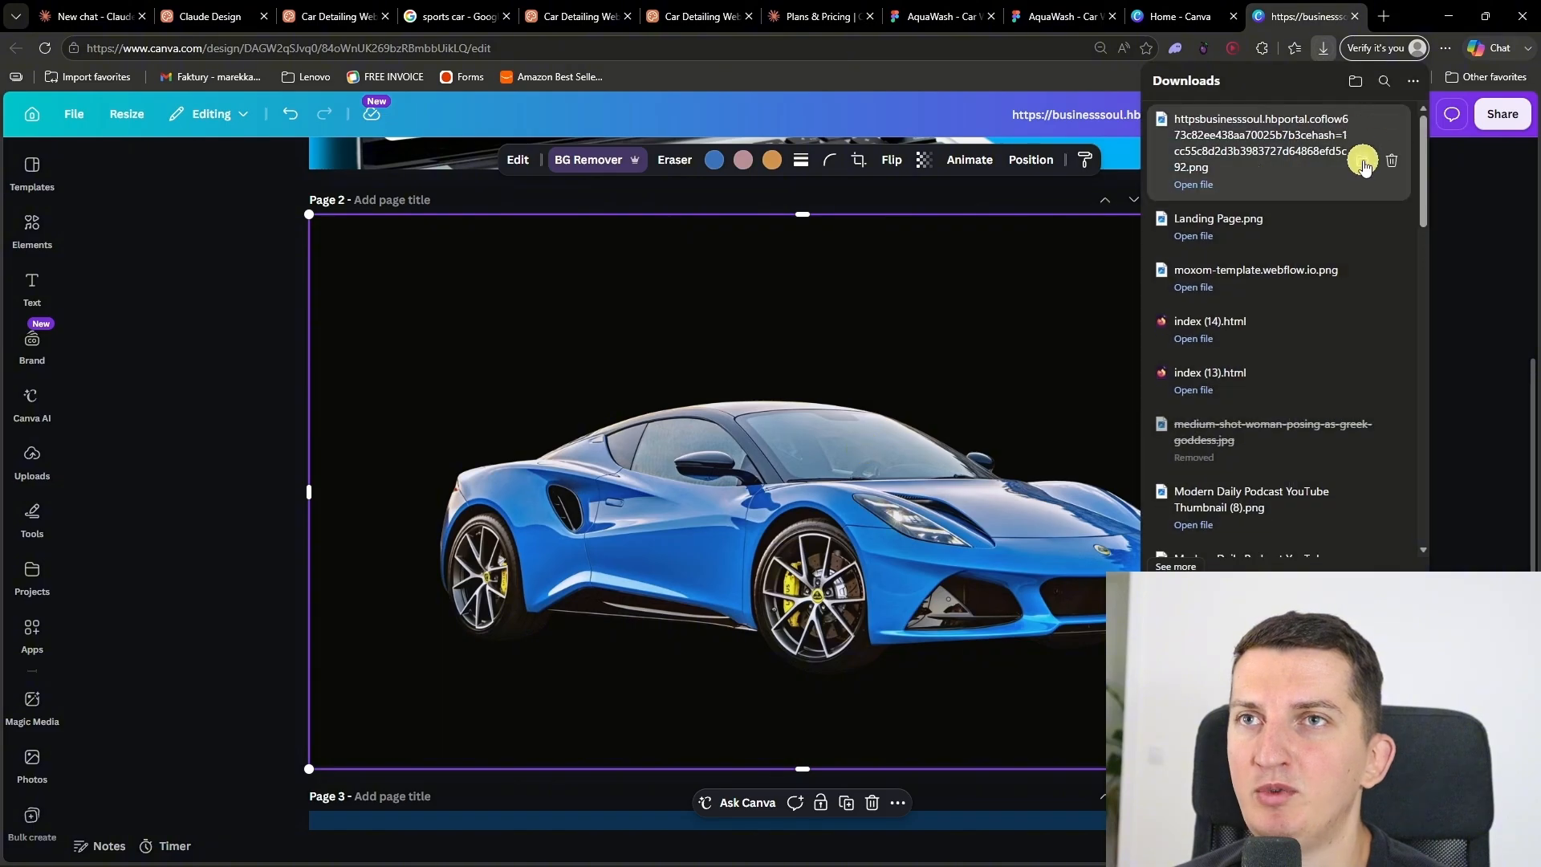
pyautogui.click(1366, 155)
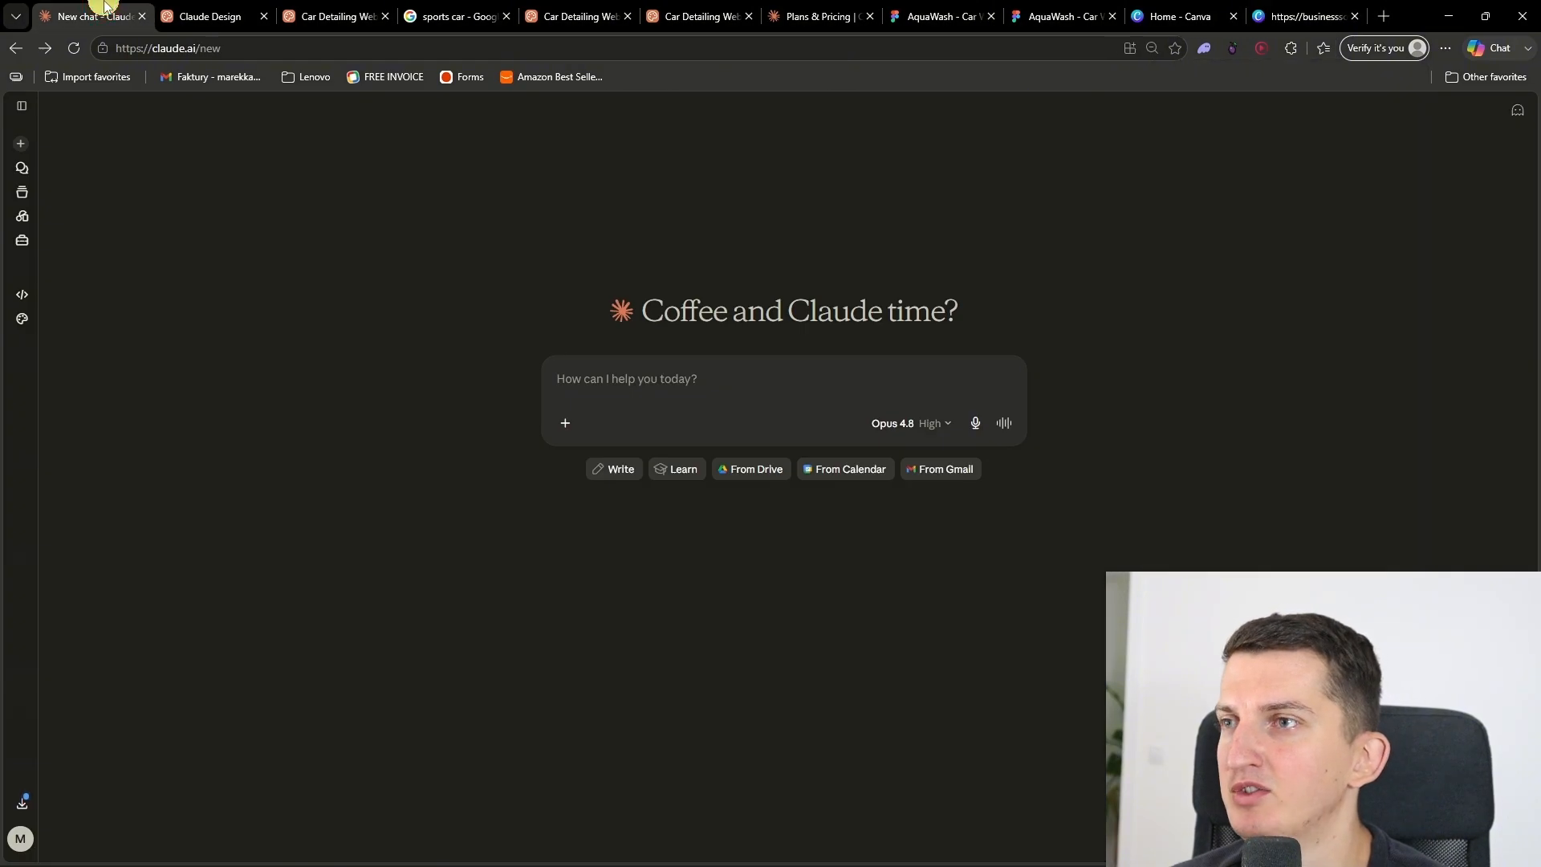
# Step: Return to the car detailing project in Claude Design and attach the downloaded transparent car PNG to the prompt
pyautogui.click(211, 10)
pyautogui.click(318, 9)
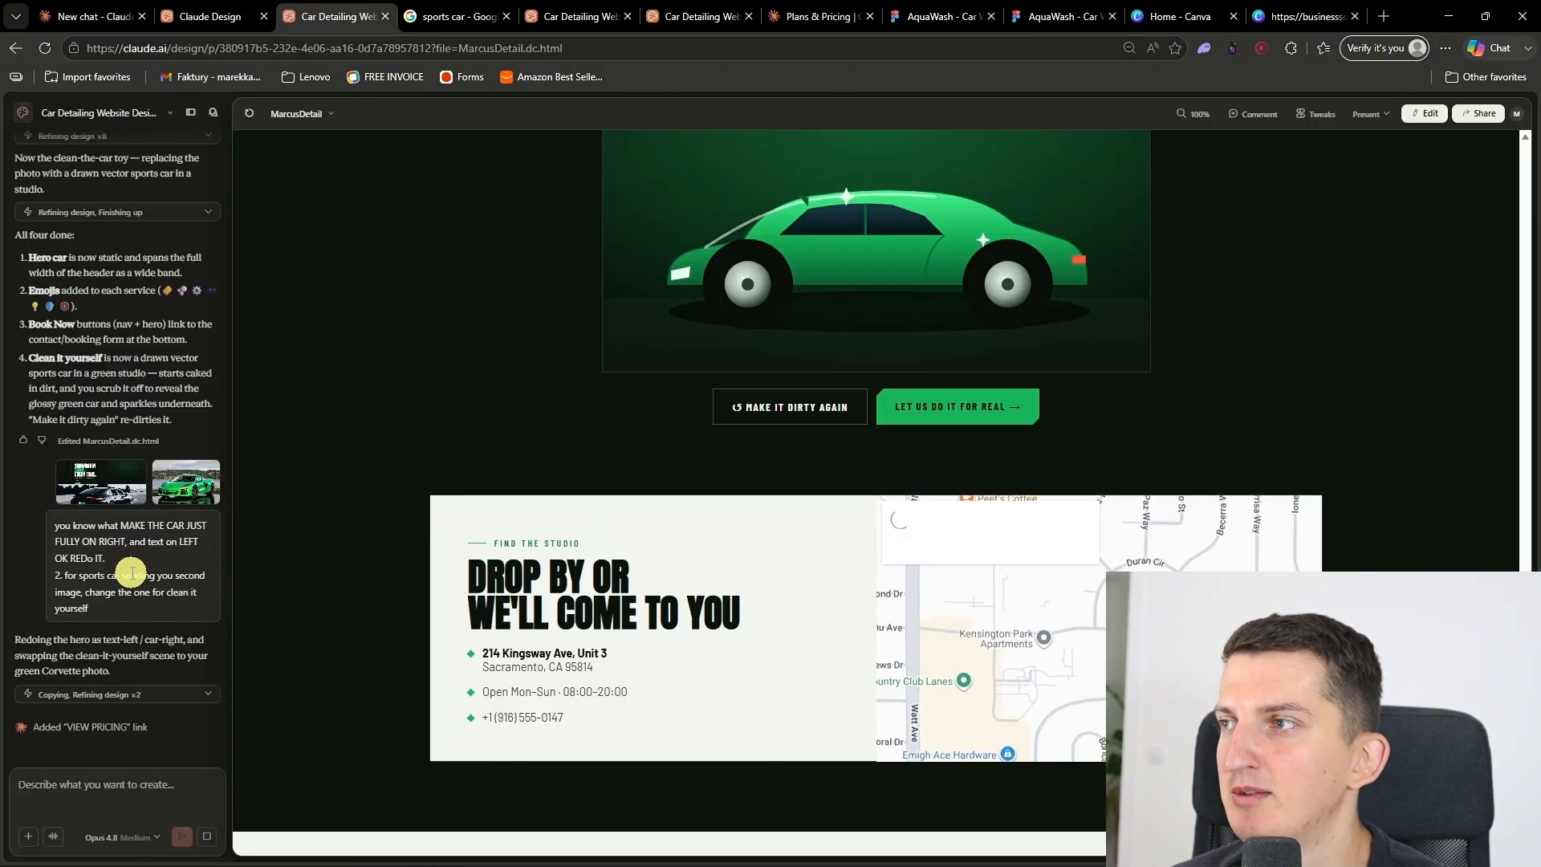
pyautogui.hotkey('ctrl', 'shift', 'Tab')
pyautogui.press('Tab')
pyautogui.hotkey('ctrl', 'Tab')
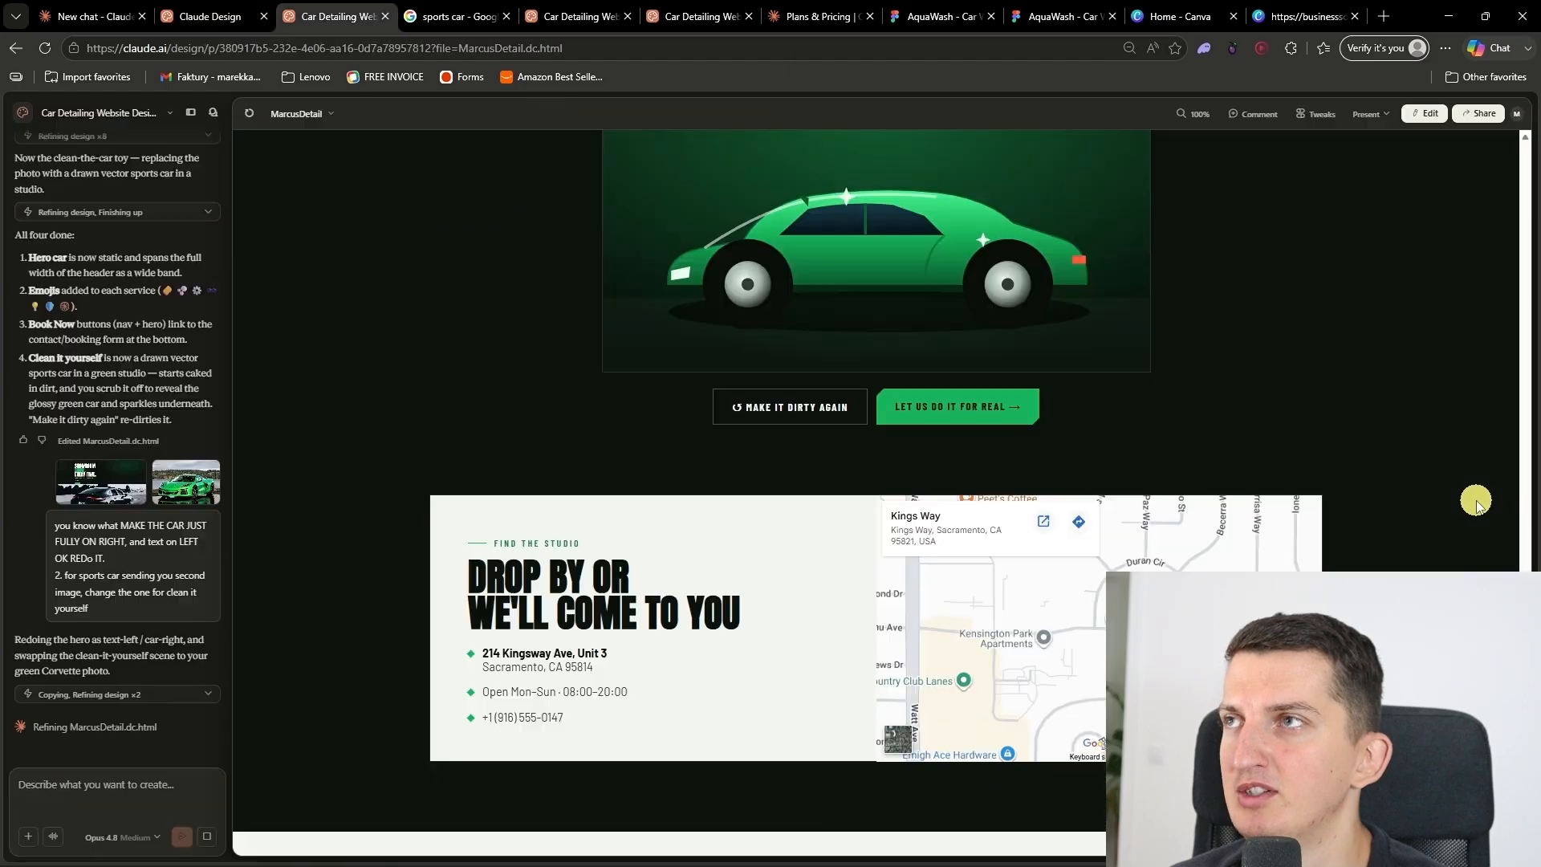
pyautogui.click(690, 848)
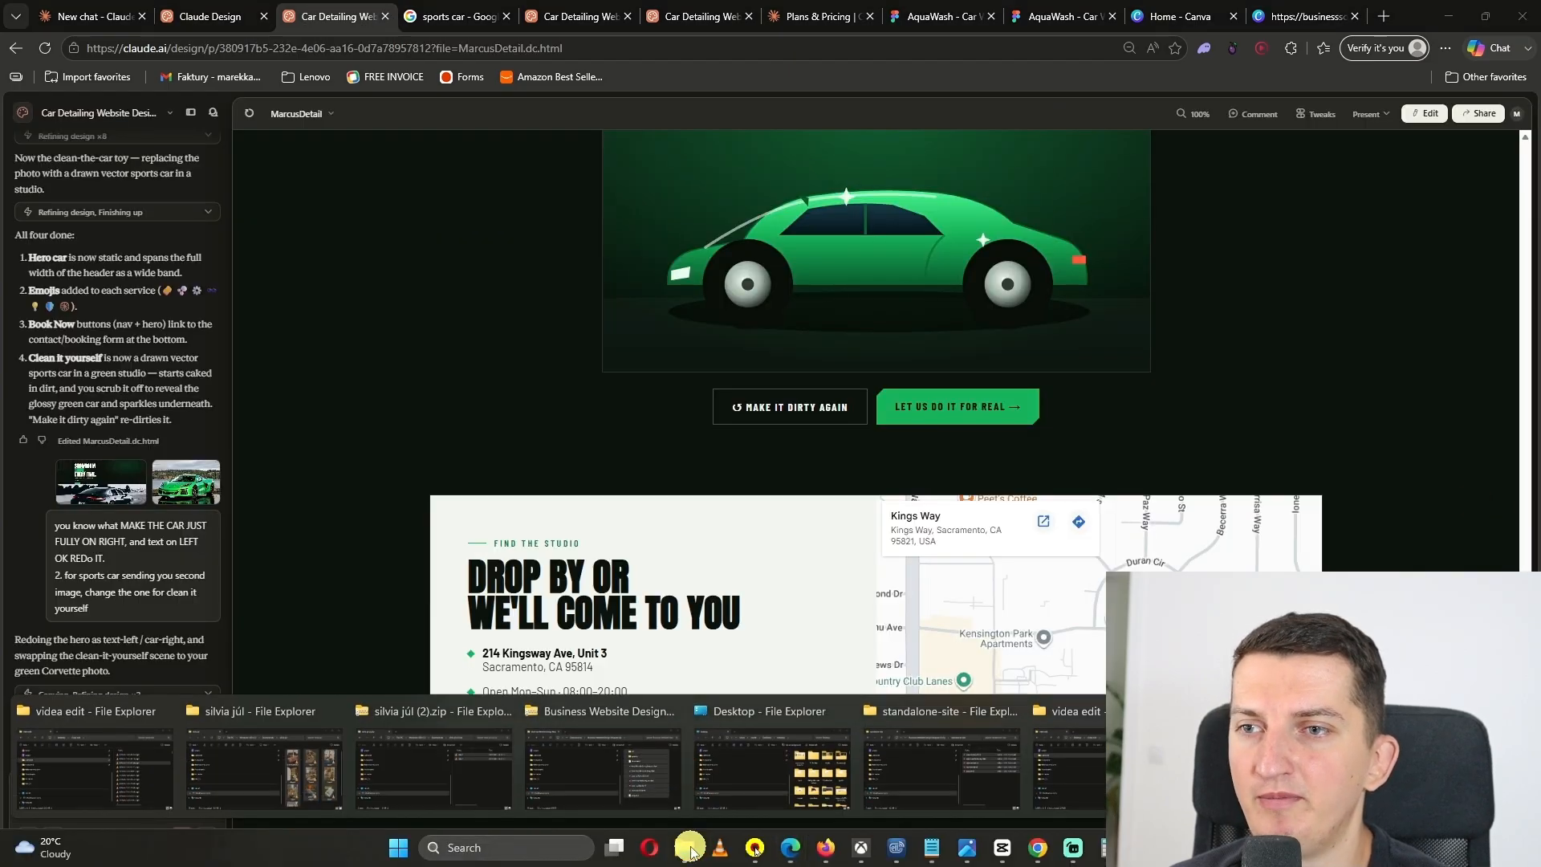
pyautogui.click(1278, 766)
pyautogui.moveTo(1307, 541); pyautogui.dragTo(107, 799)
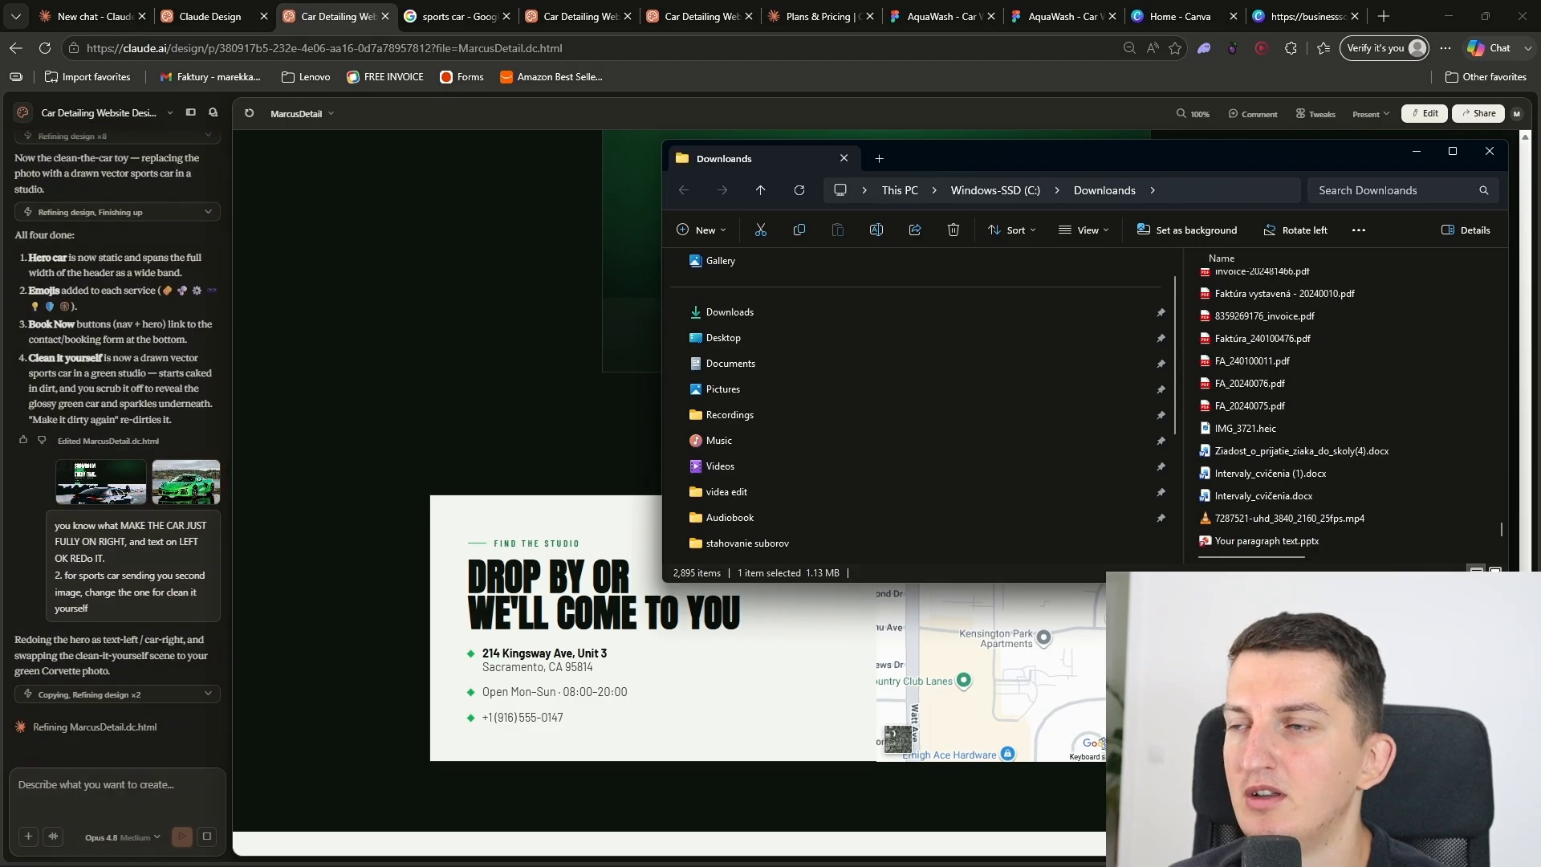
# Step: Ask Claude to replace the image above contact with the attached transparent car, put dirt on it, and write "good job" beside it when fully cleaned
pyautogui.click(105, 795)
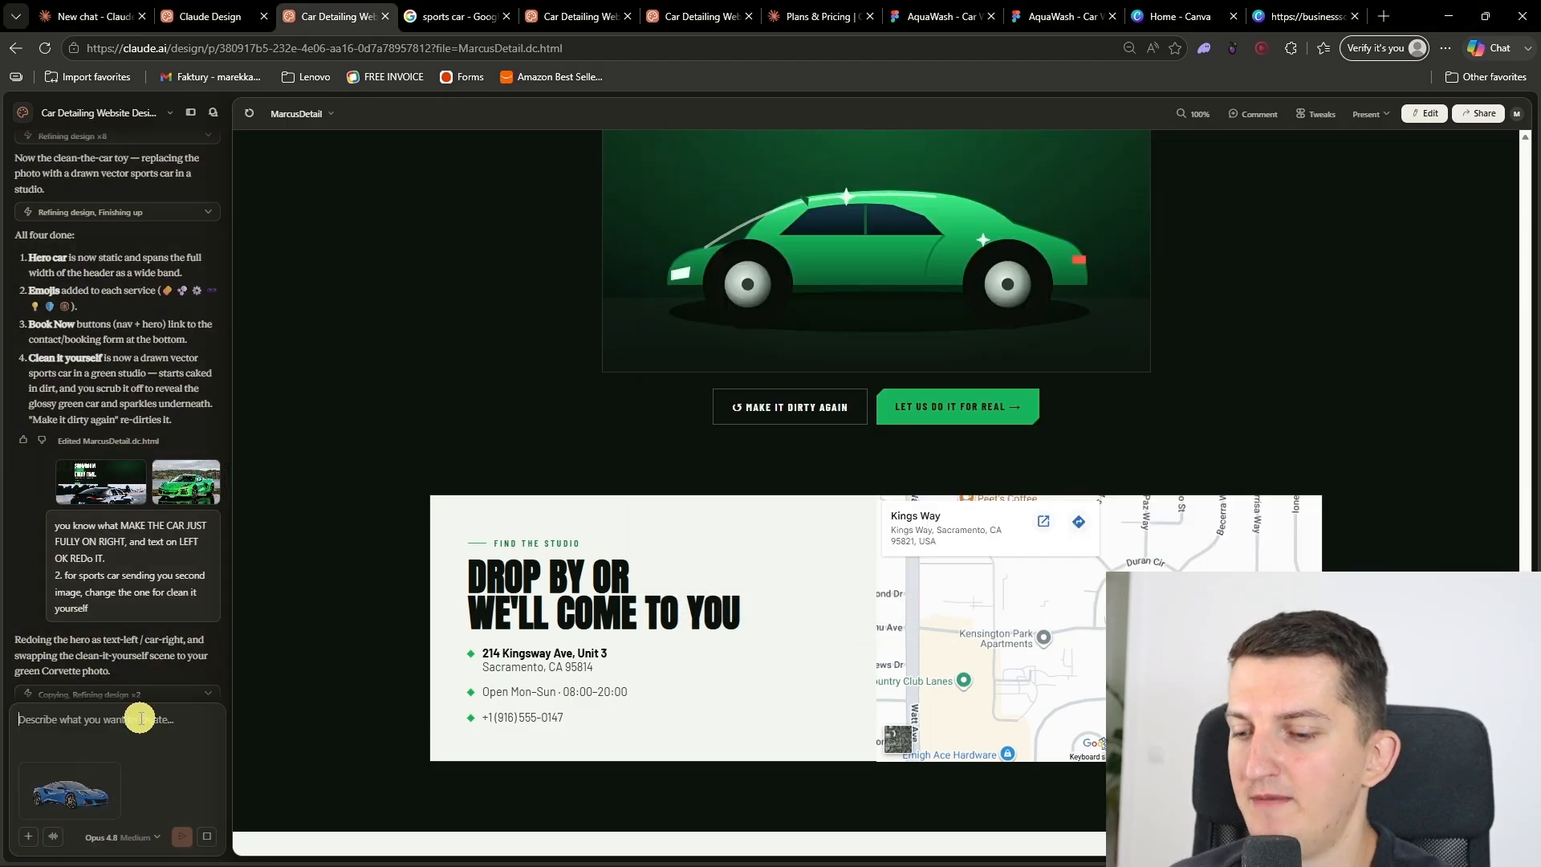
pyautogui.write('so I am sending you a tr')
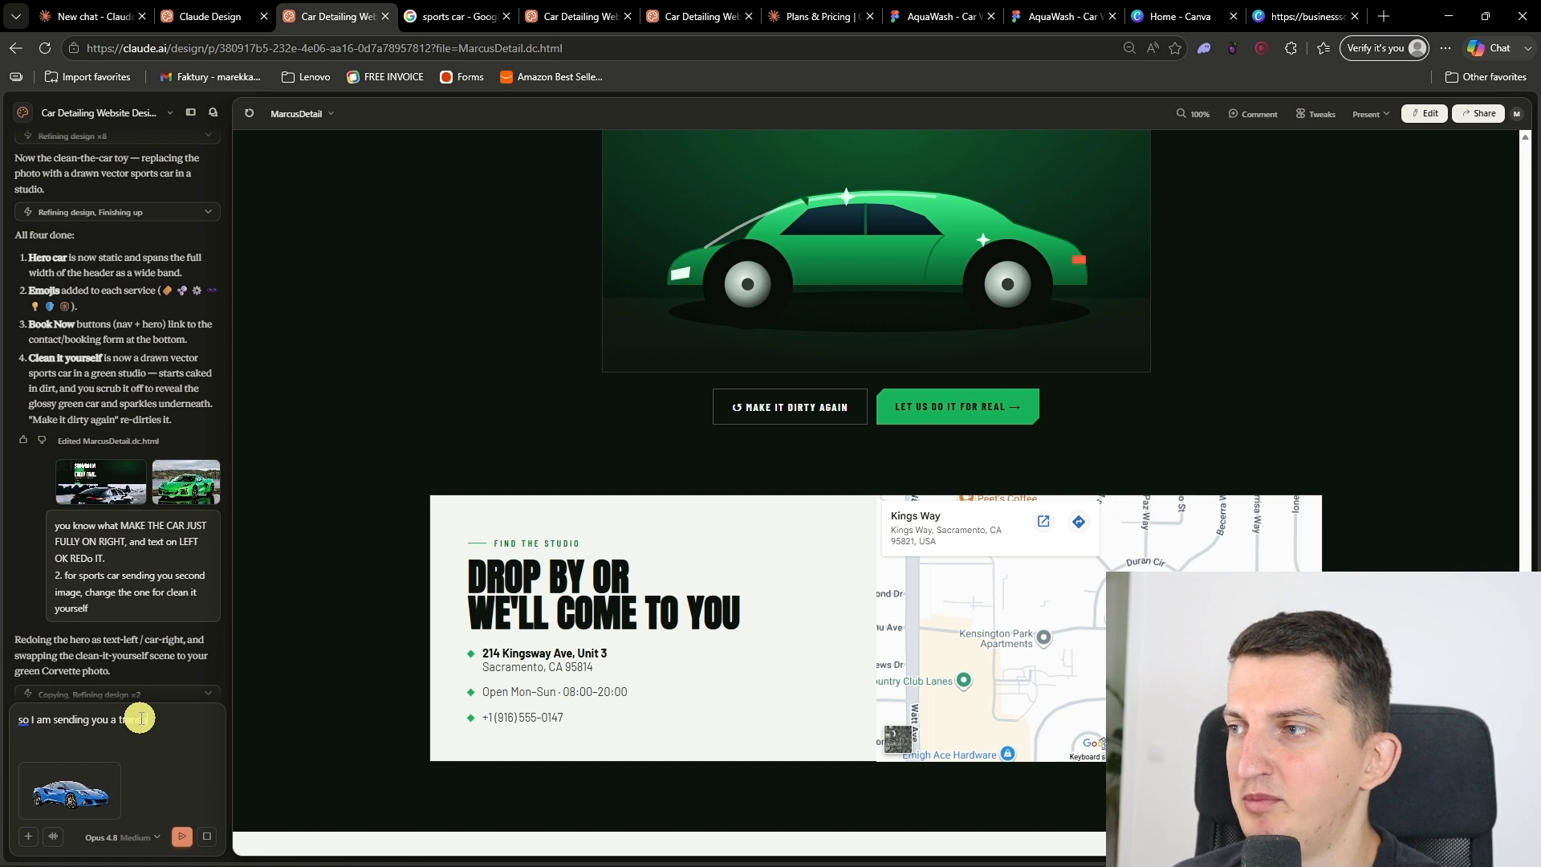
pyautogui.write('ansparent Image, re')
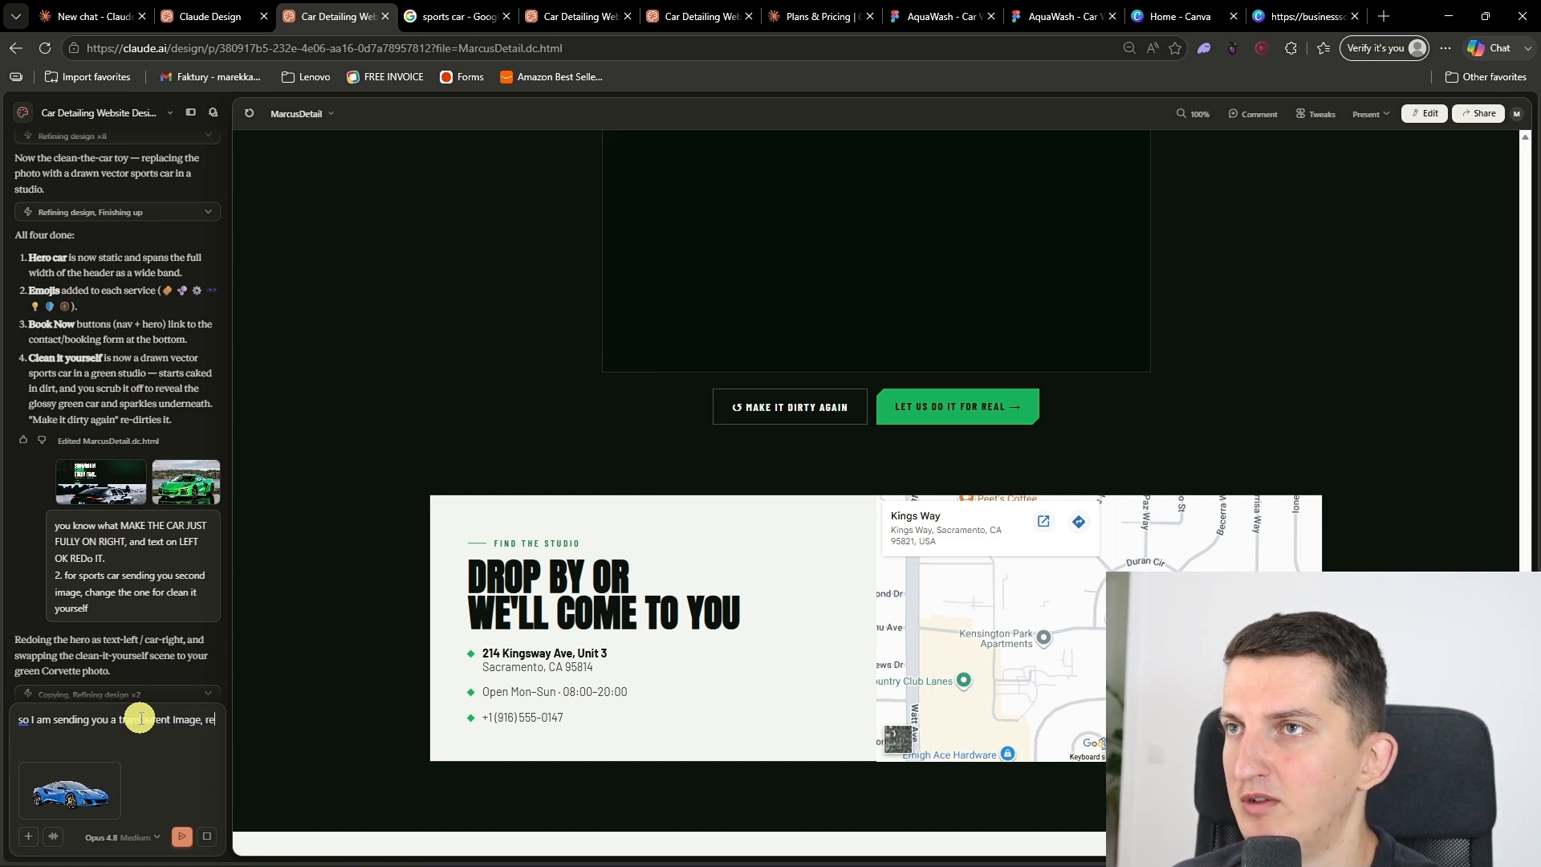
pyautogui.write('place completely')
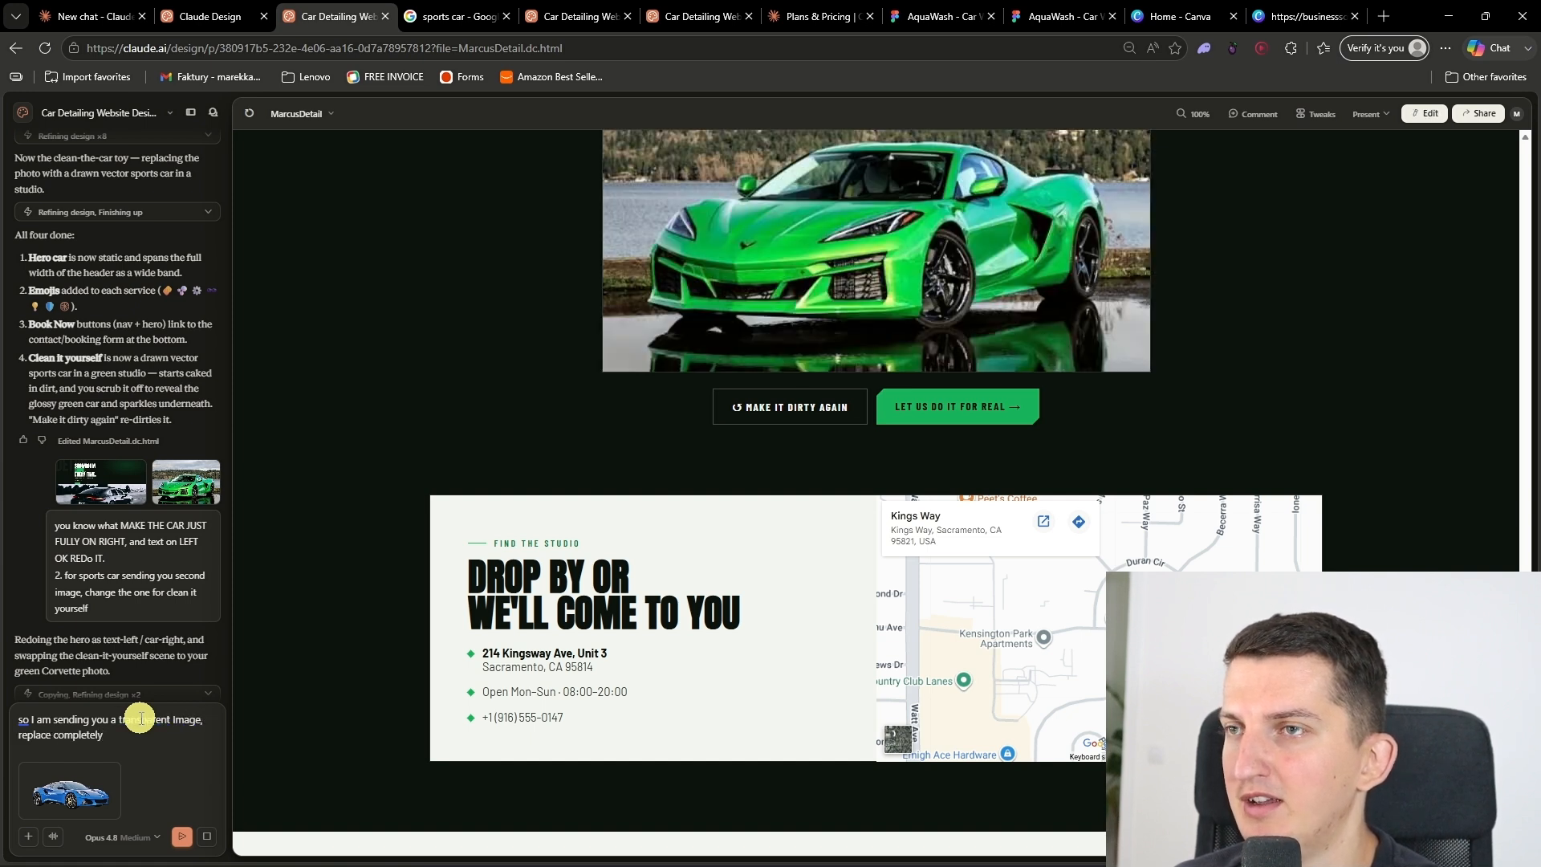
pyautogui.write(' the image up contact.. and have this as transparent. and put the')
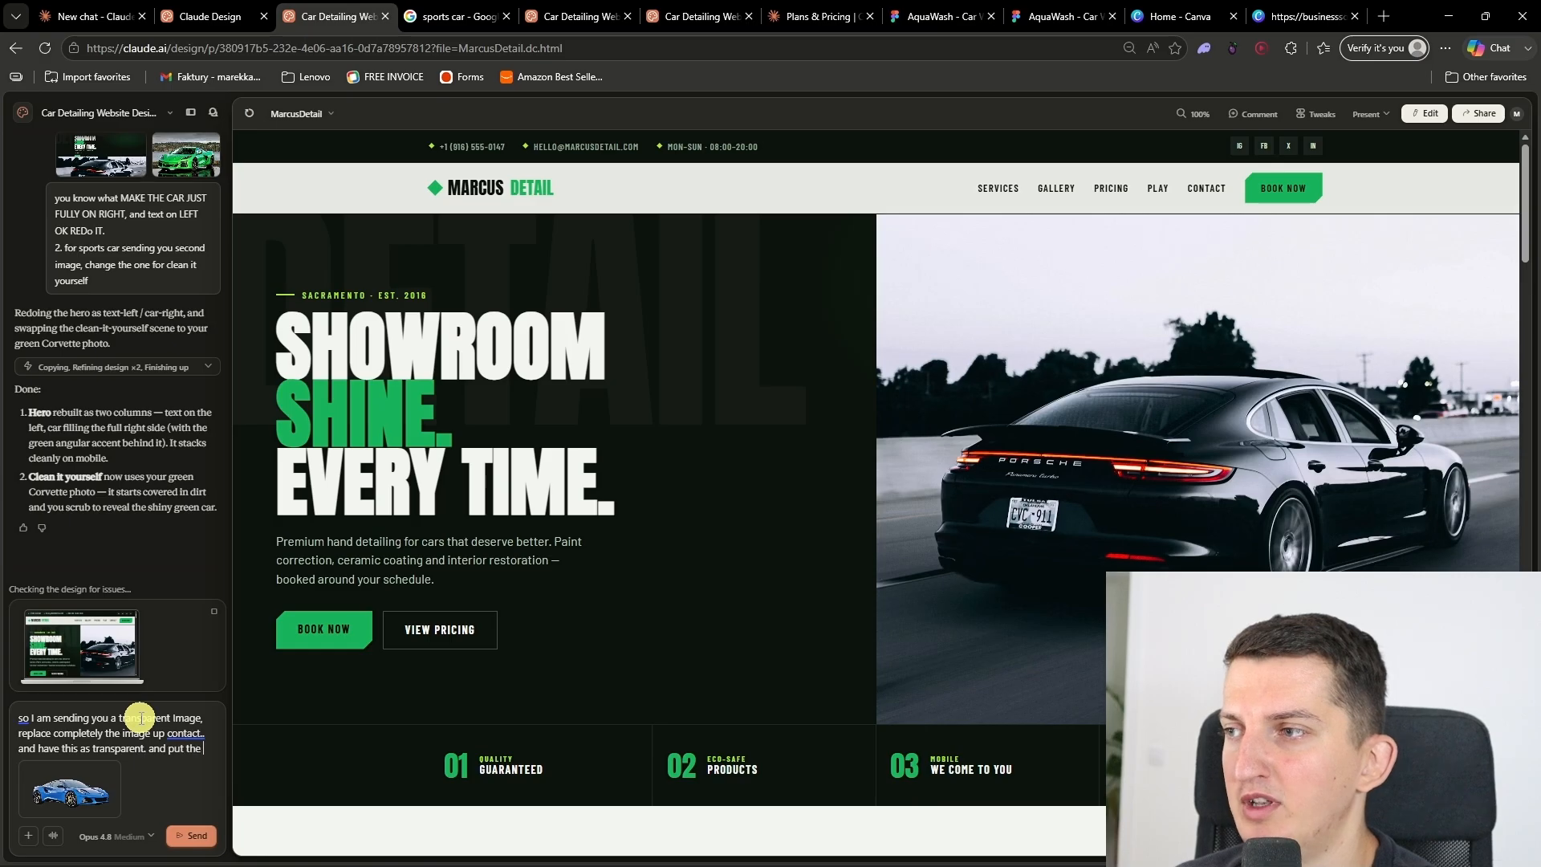
pyautogui.write('DIRT on it ok?, and when its fully clea')
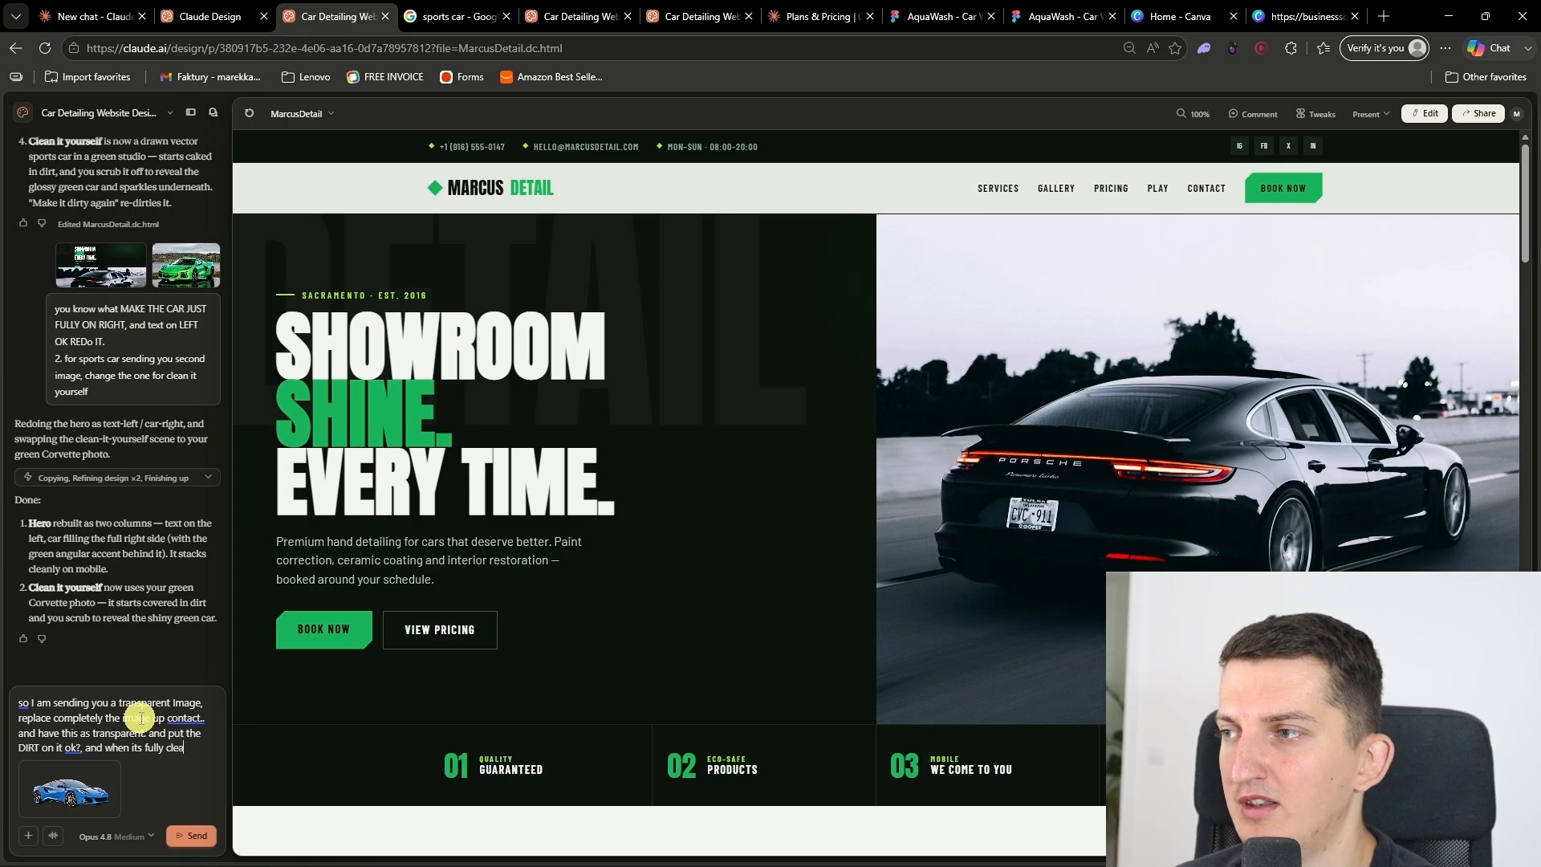
pyautogui.write('ite')
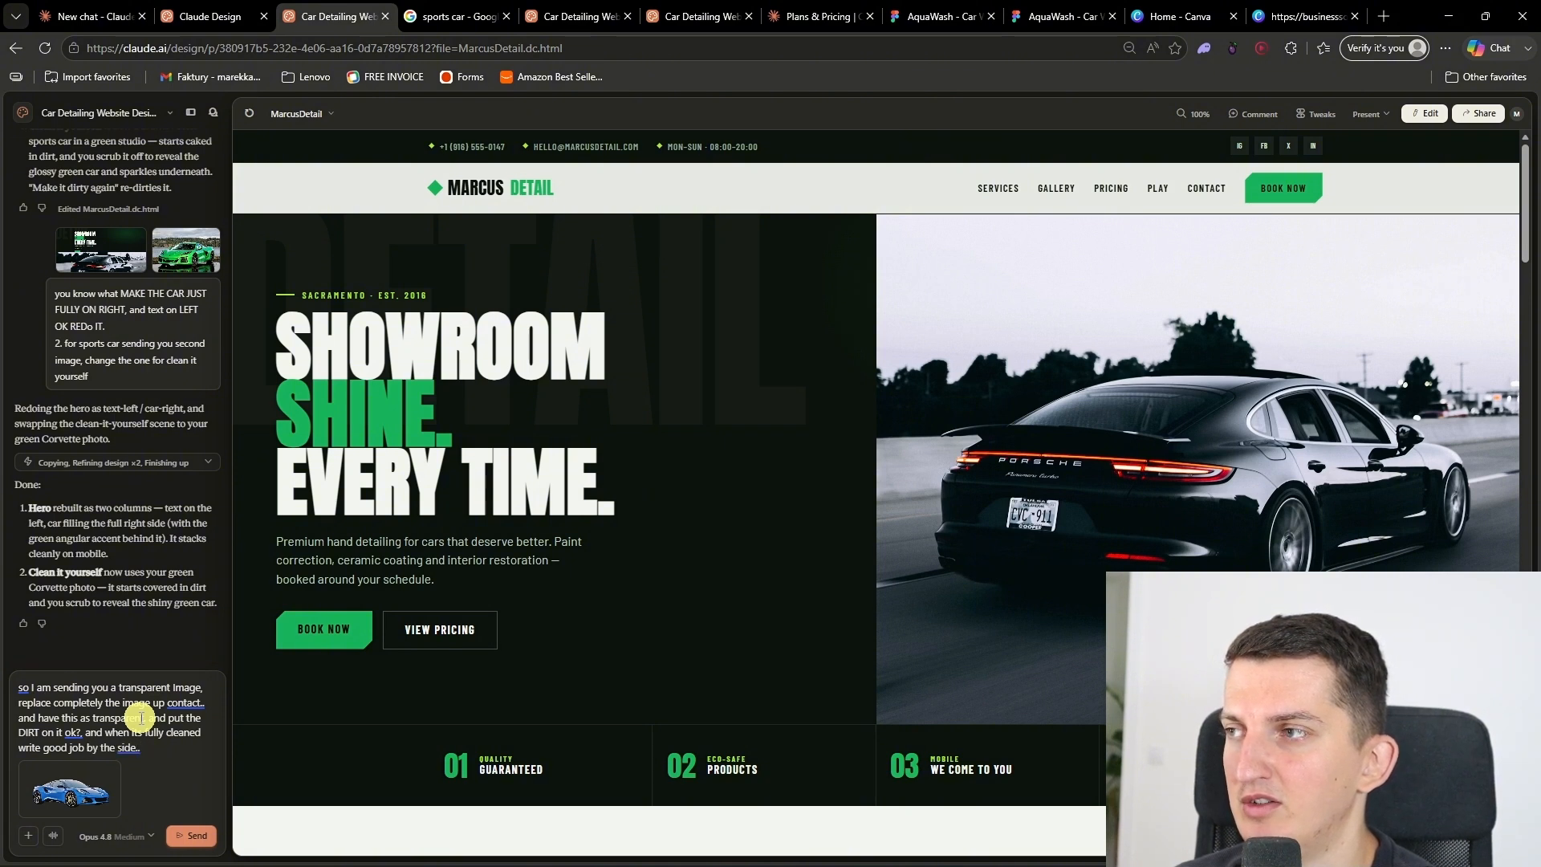
pyautogui.click(183, 835)
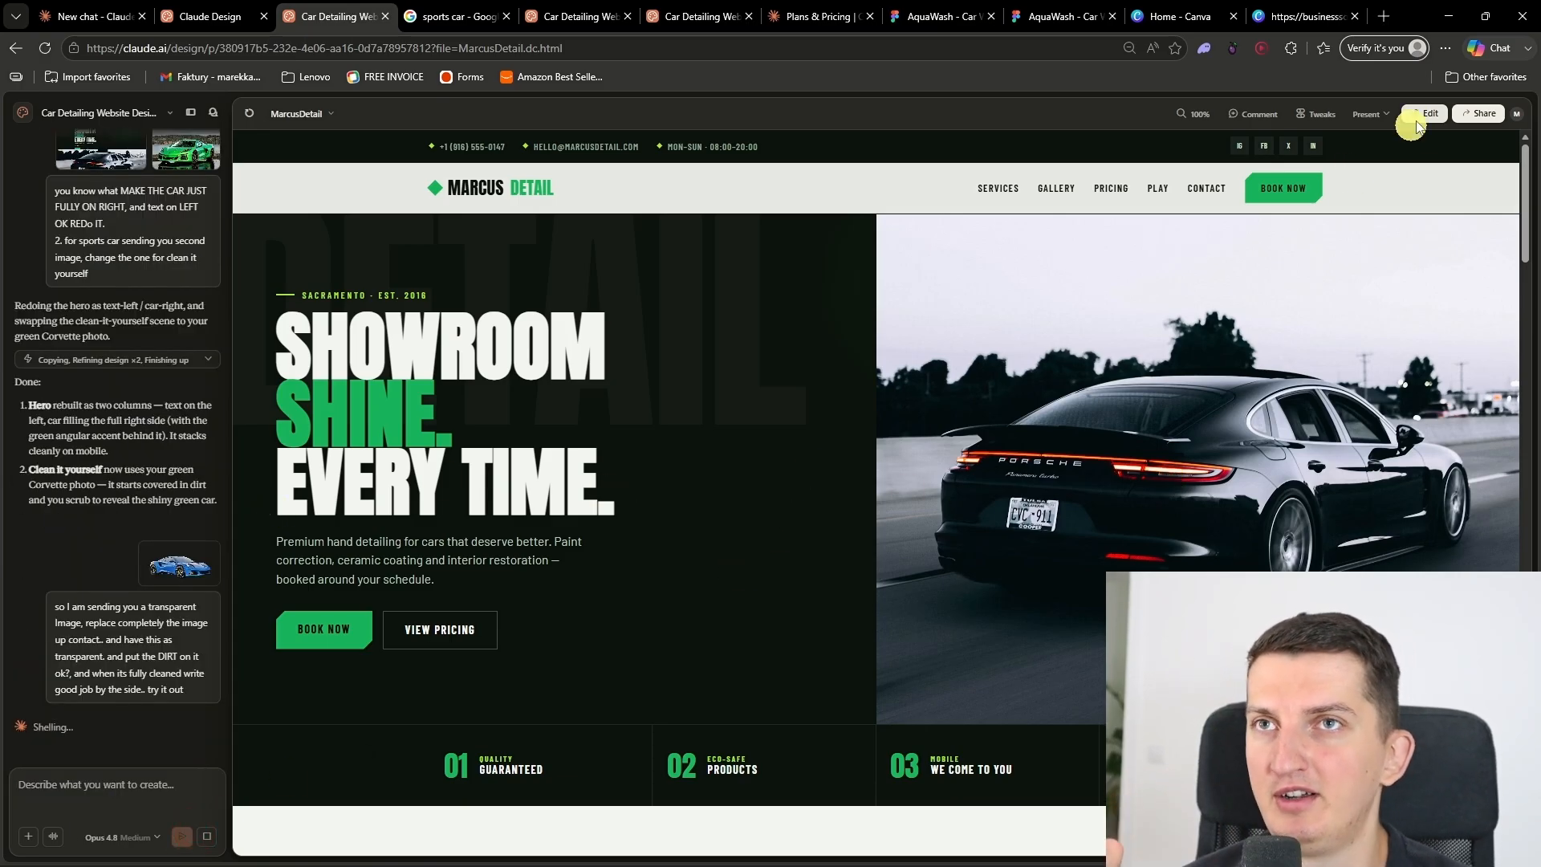
# Step: Present the car detailing site in a new tab and review its hero, services and recent details sections
pyautogui.click(1369, 113)
pyautogui.click(1370, 192)
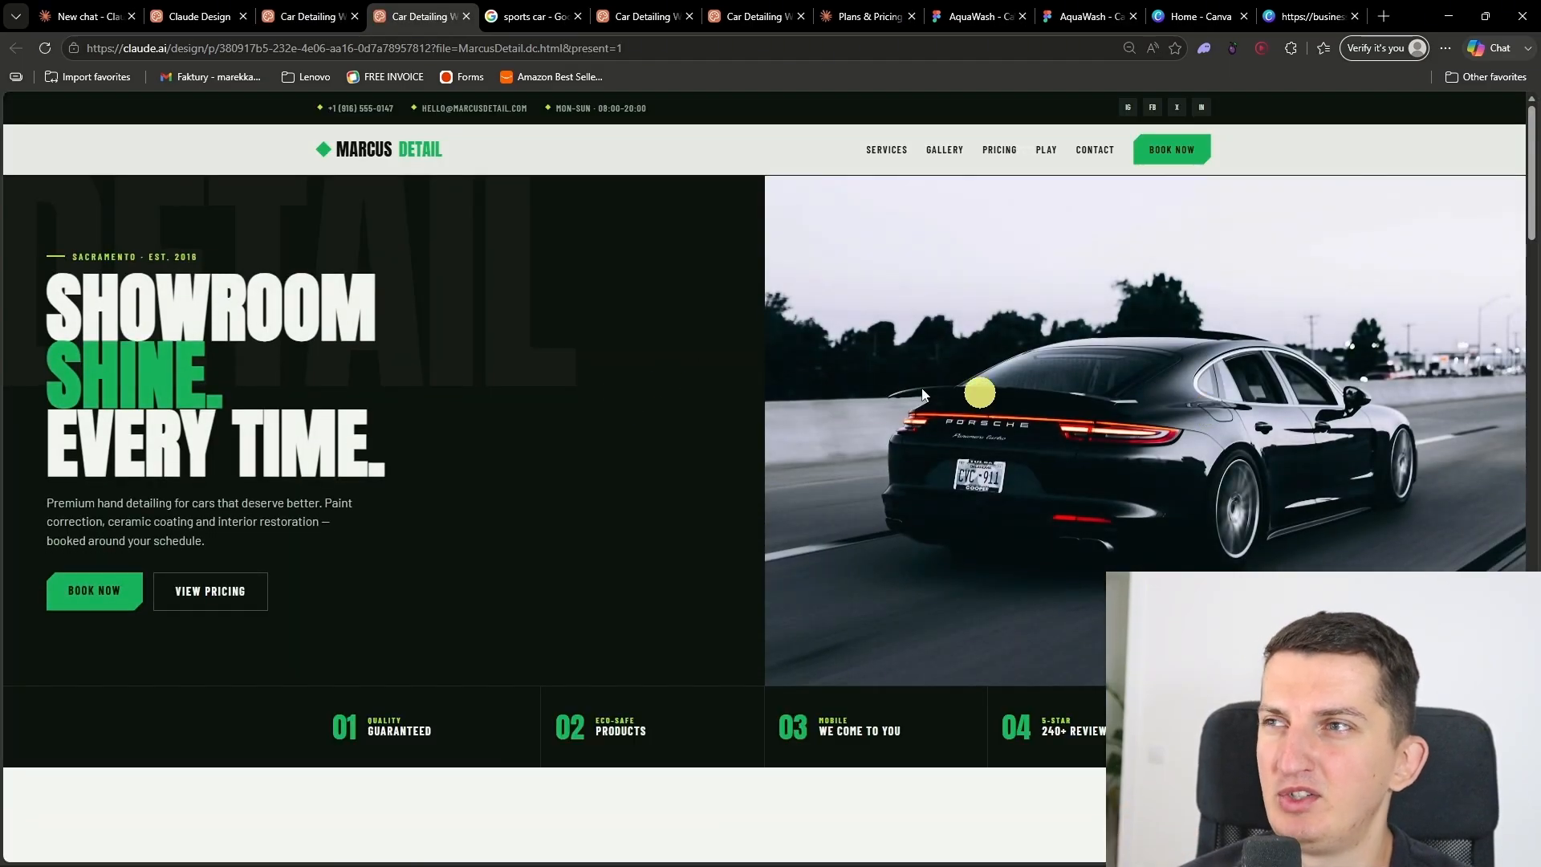
pyautogui.click(506, 443)
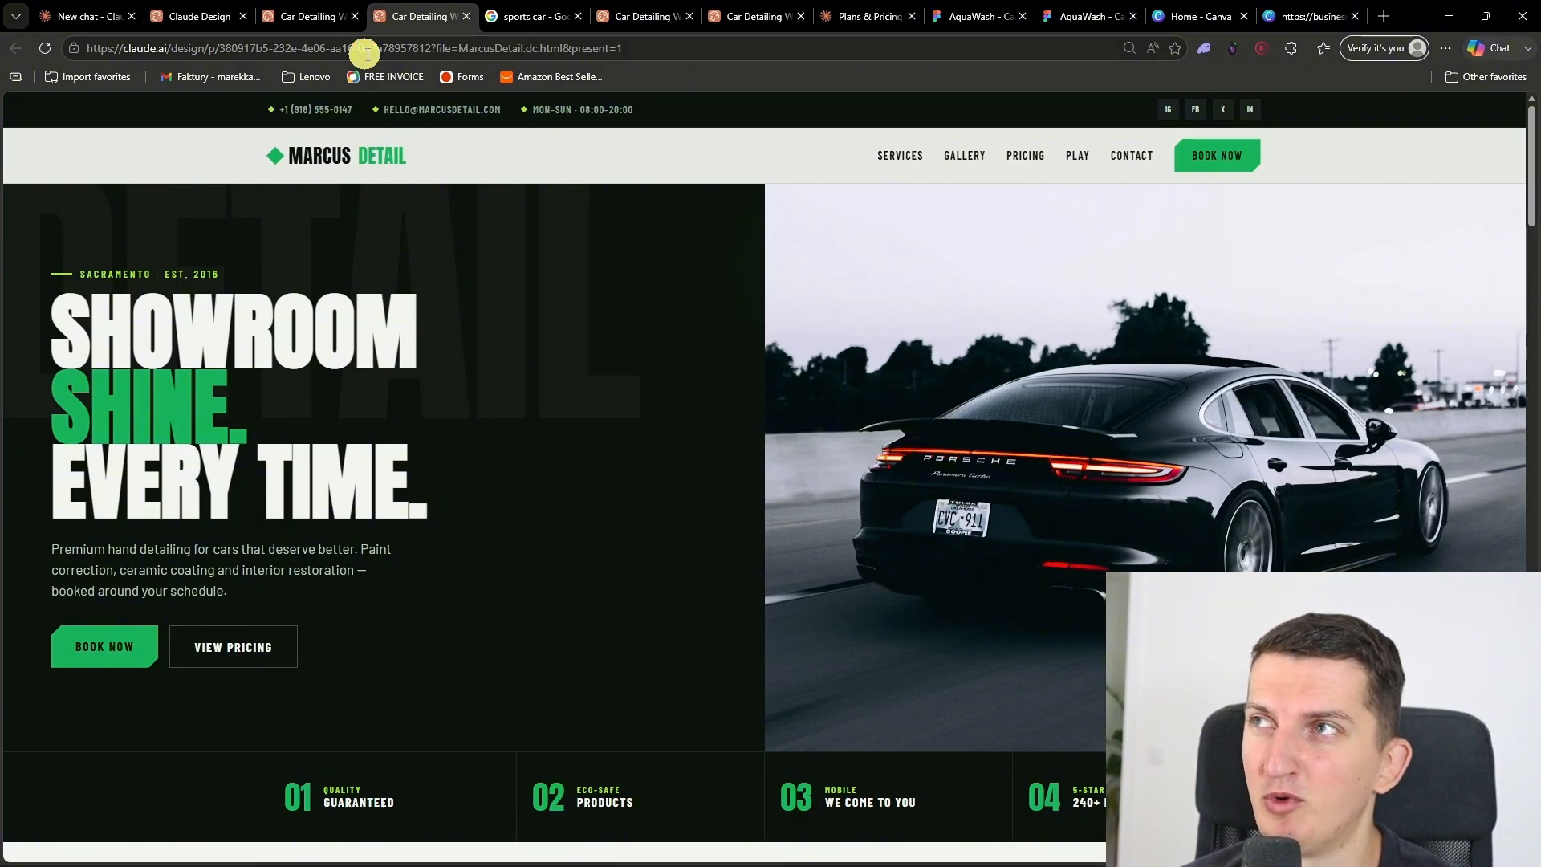
pyautogui.scroll(-10, 747, 546)
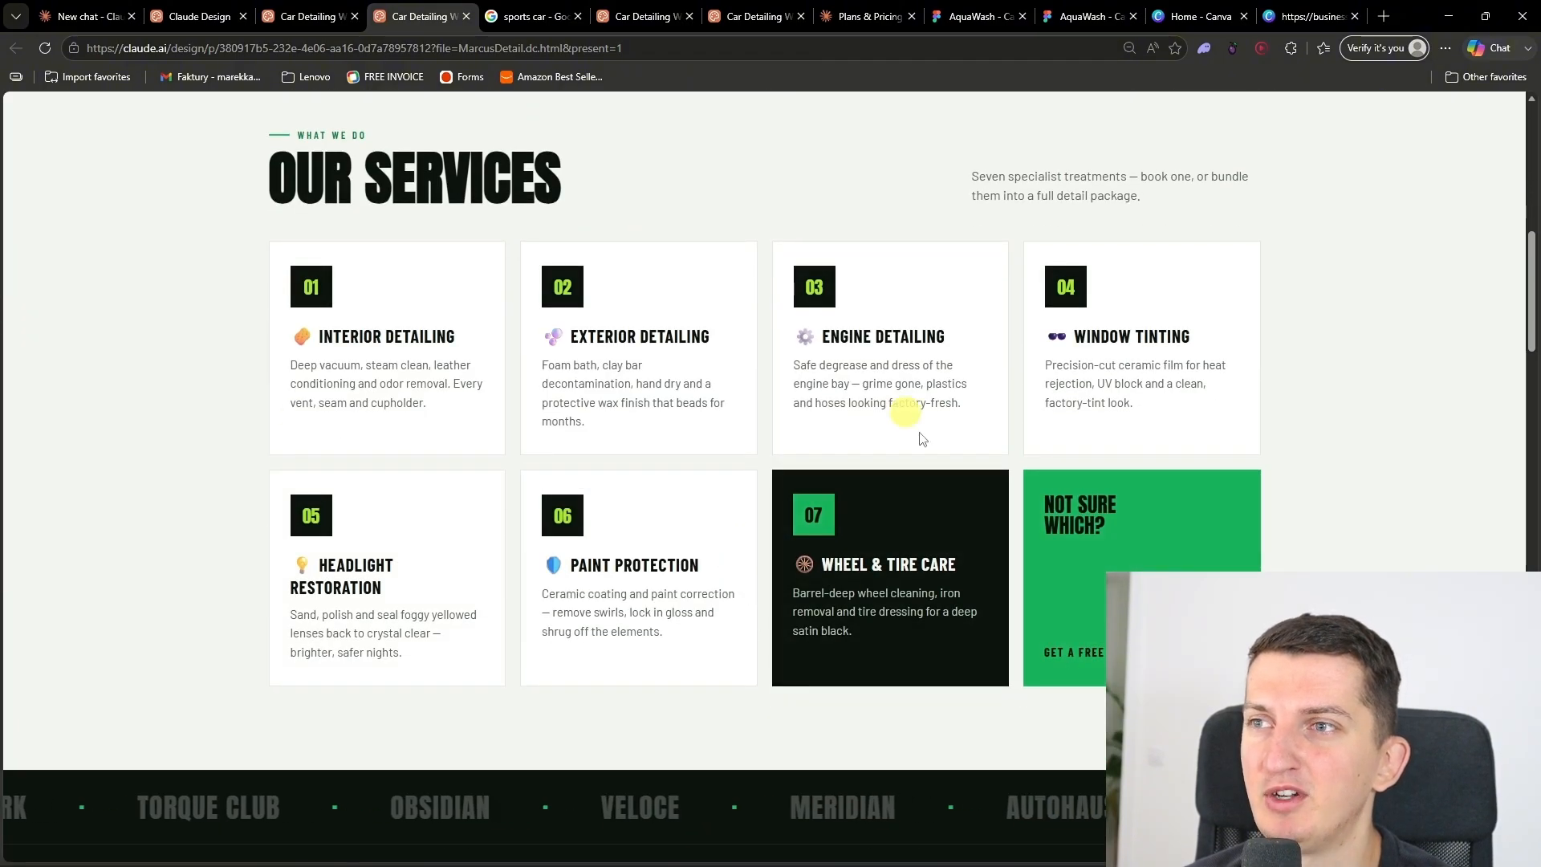
pyautogui.scroll(-8, 928, 556)
pyautogui.scroll(-10, 928, 556)
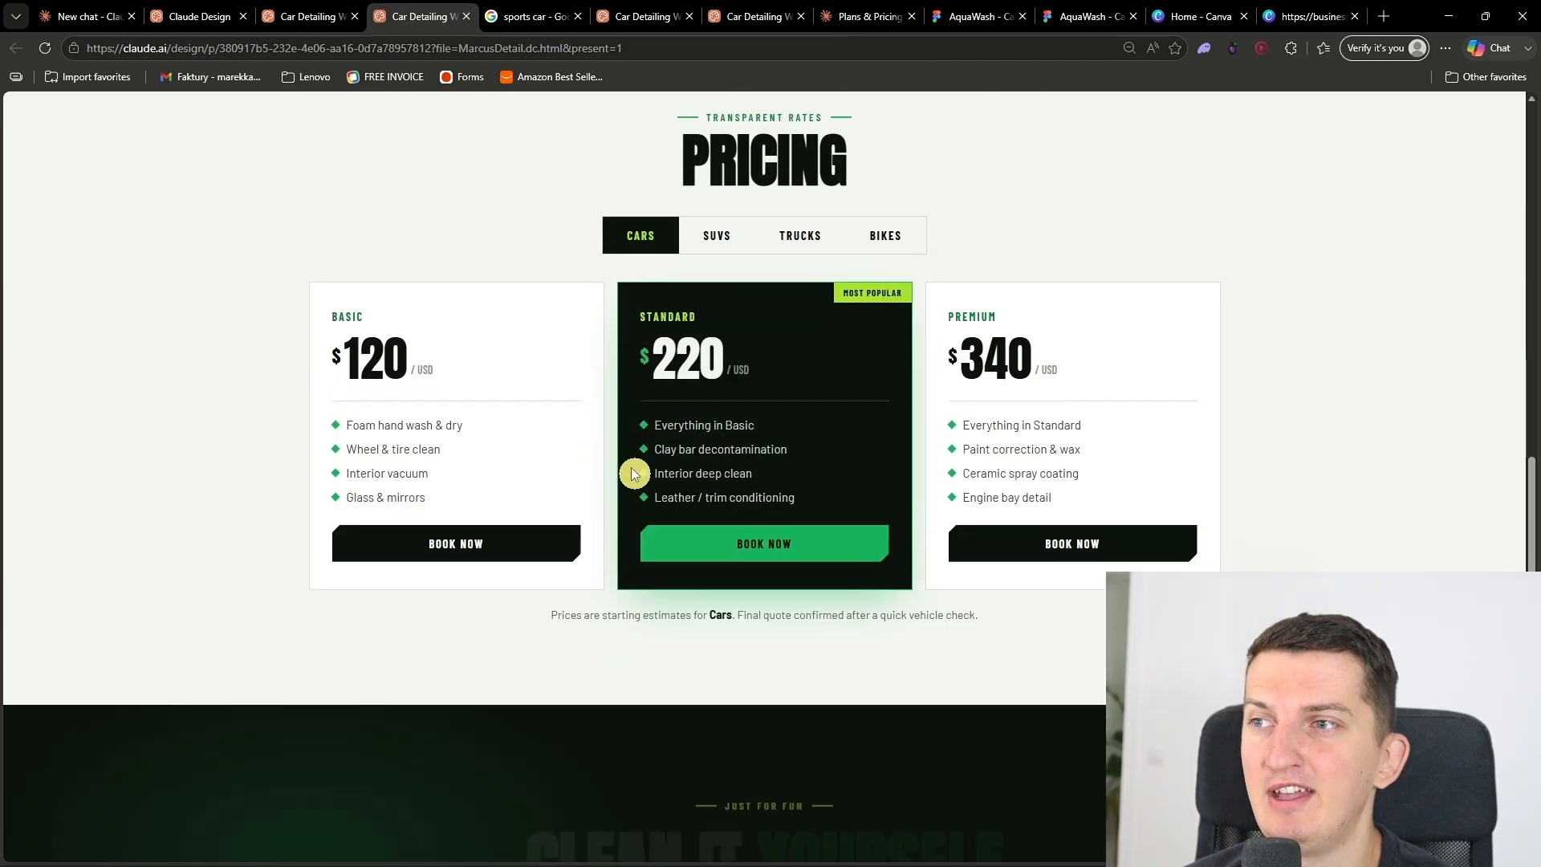
# Step: Test the pricing section's vehicle categories by showing SUVs, Trucks and Bikes and returning to Cars
pyautogui.click(700, 232)
pyautogui.click(800, 235)
pyautogui.click(885, 235)
pyautogui.click(641, 235)
# Step: Review the presented page's Clean It Yourself, studio location, Instagram and footer sections, and return to the top of the page
pyautogui.scroll(-7, 399, 447)
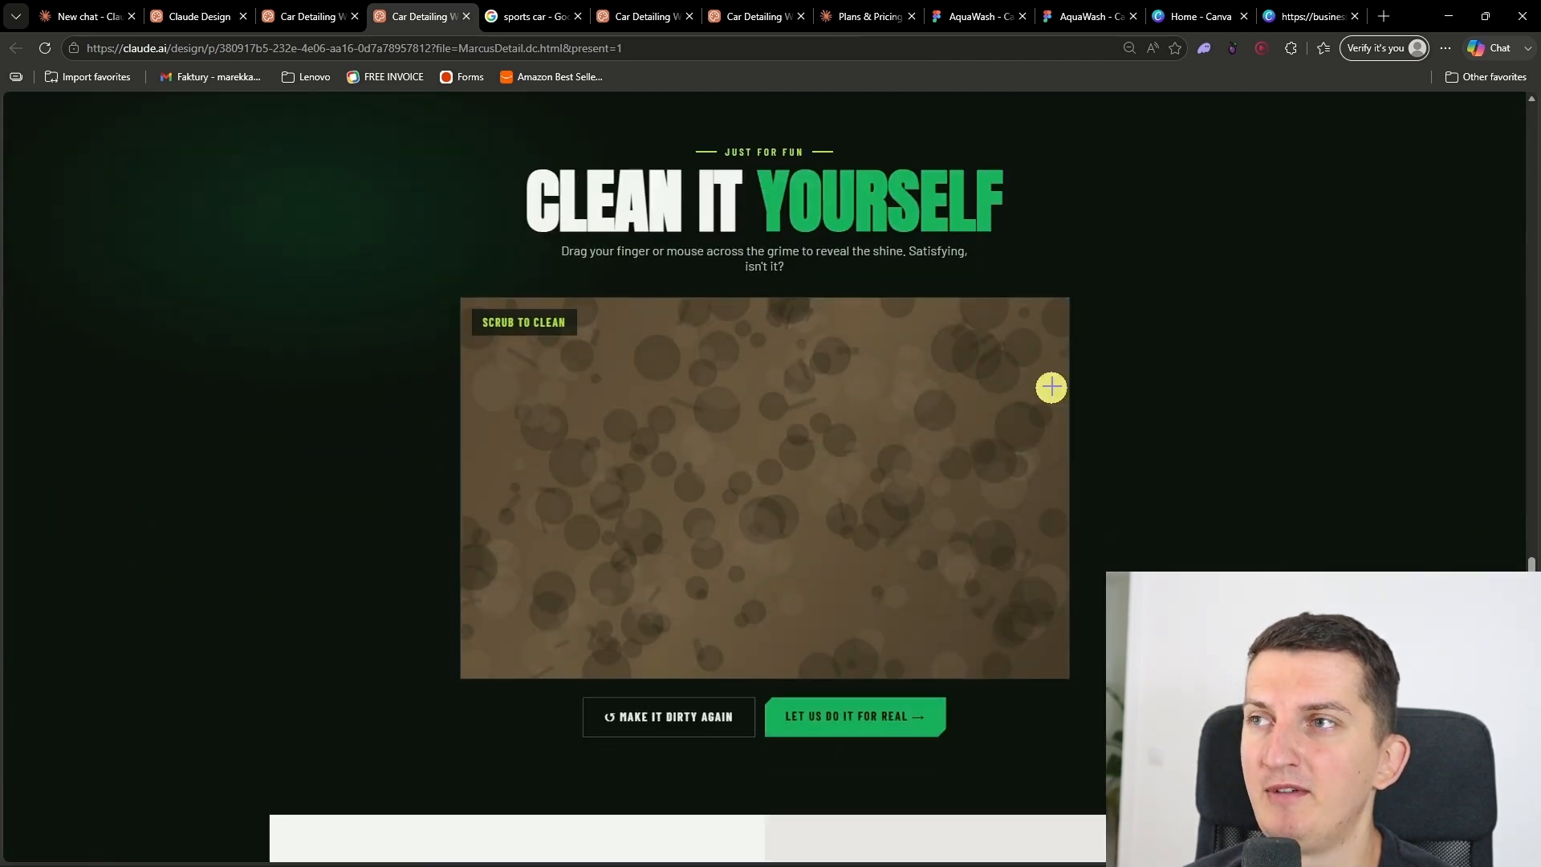
pyautogui.scroll(-6, 778, 441)
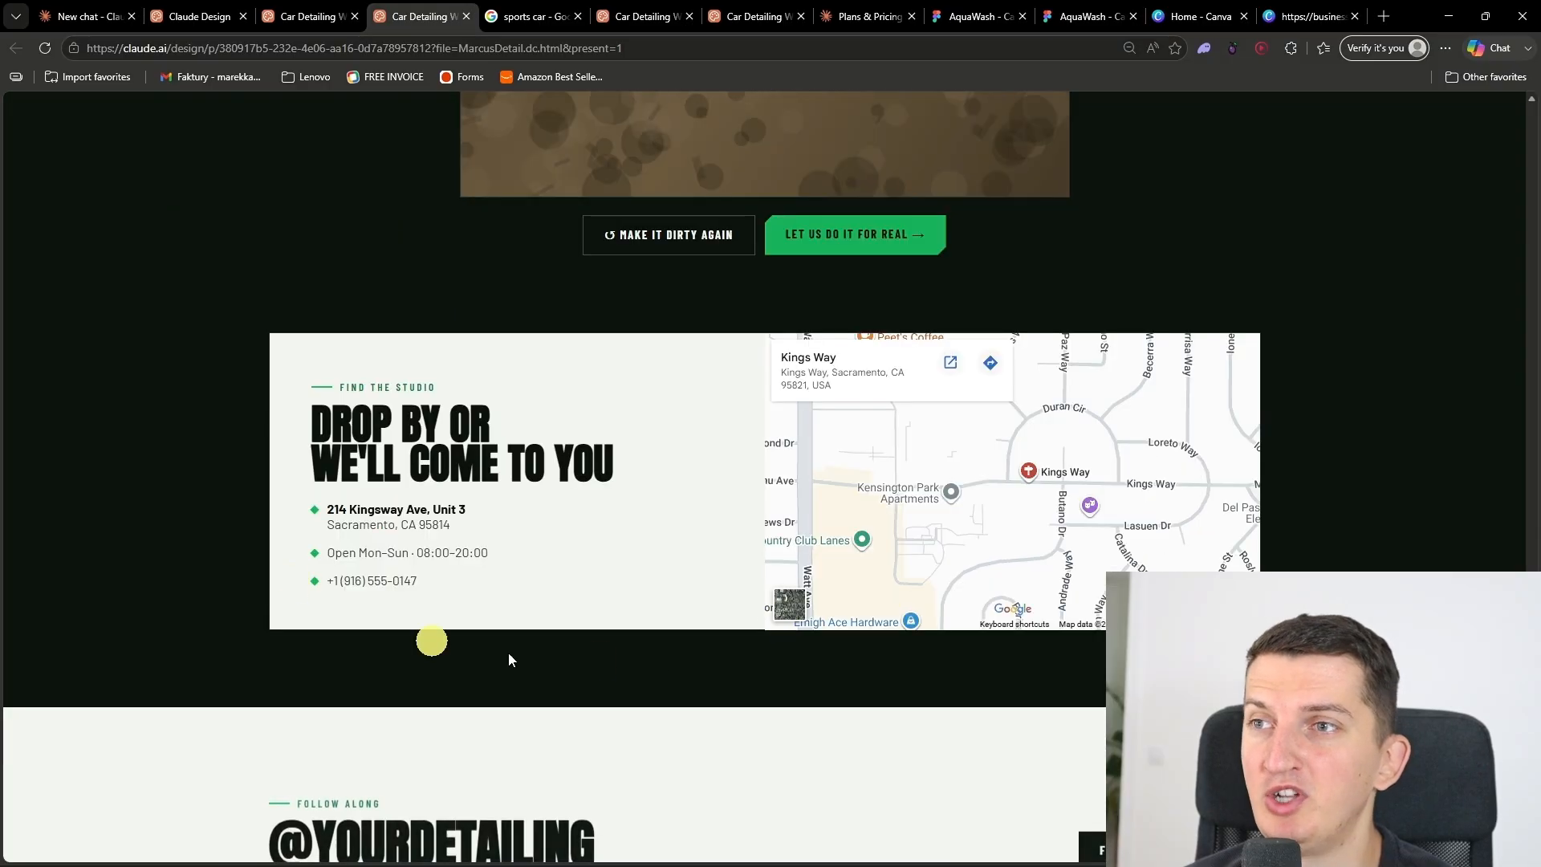
pyautogui.scroll(-5, 514, 523)
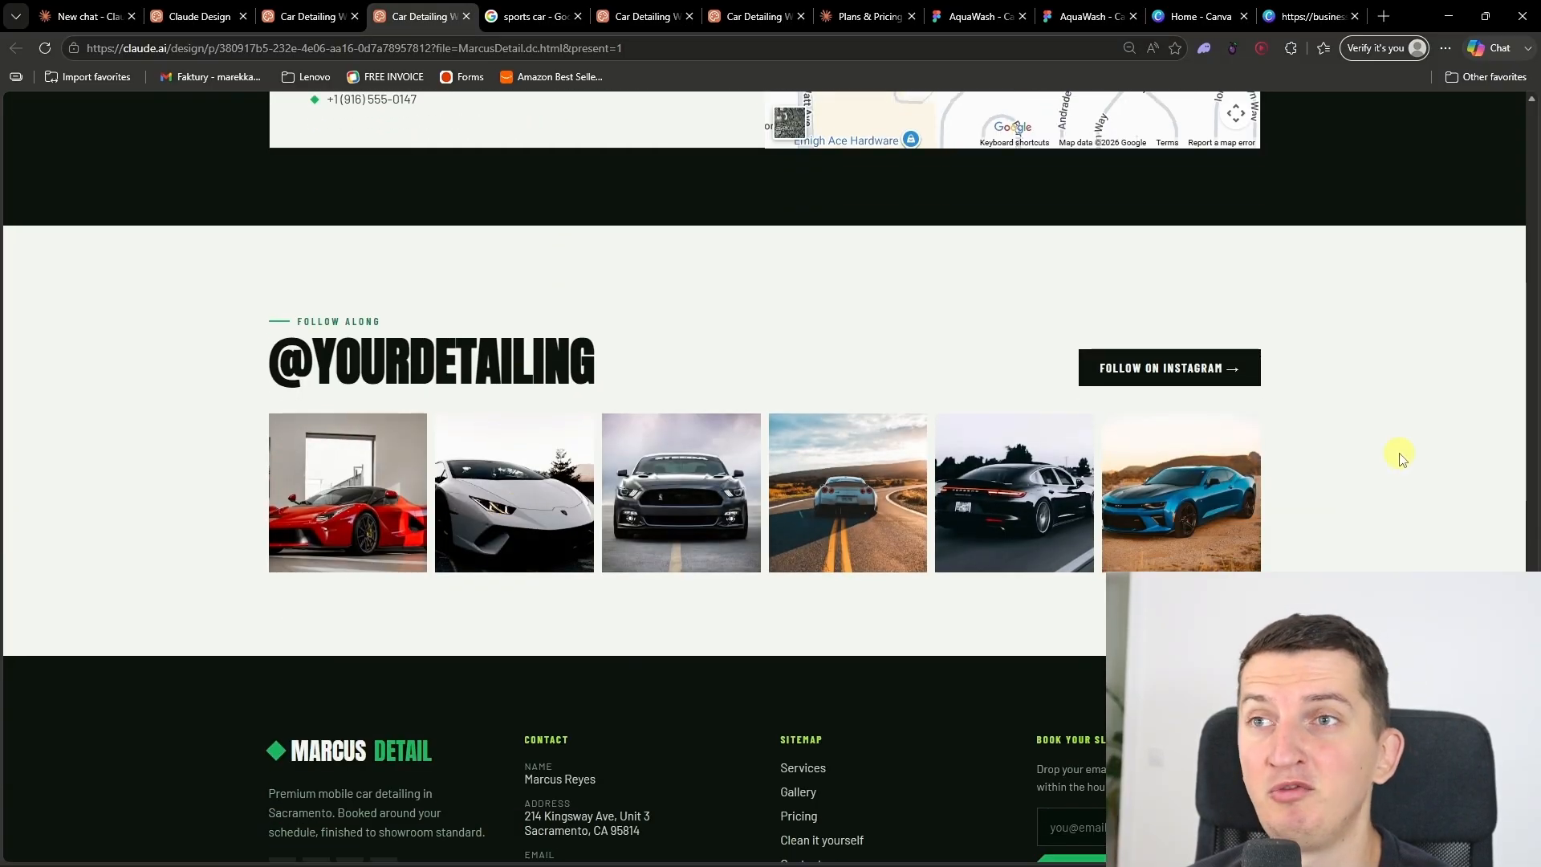
pyautogui.scroll(-2, 764, 477)
pyautogui.scroll(20, 1278, 508)
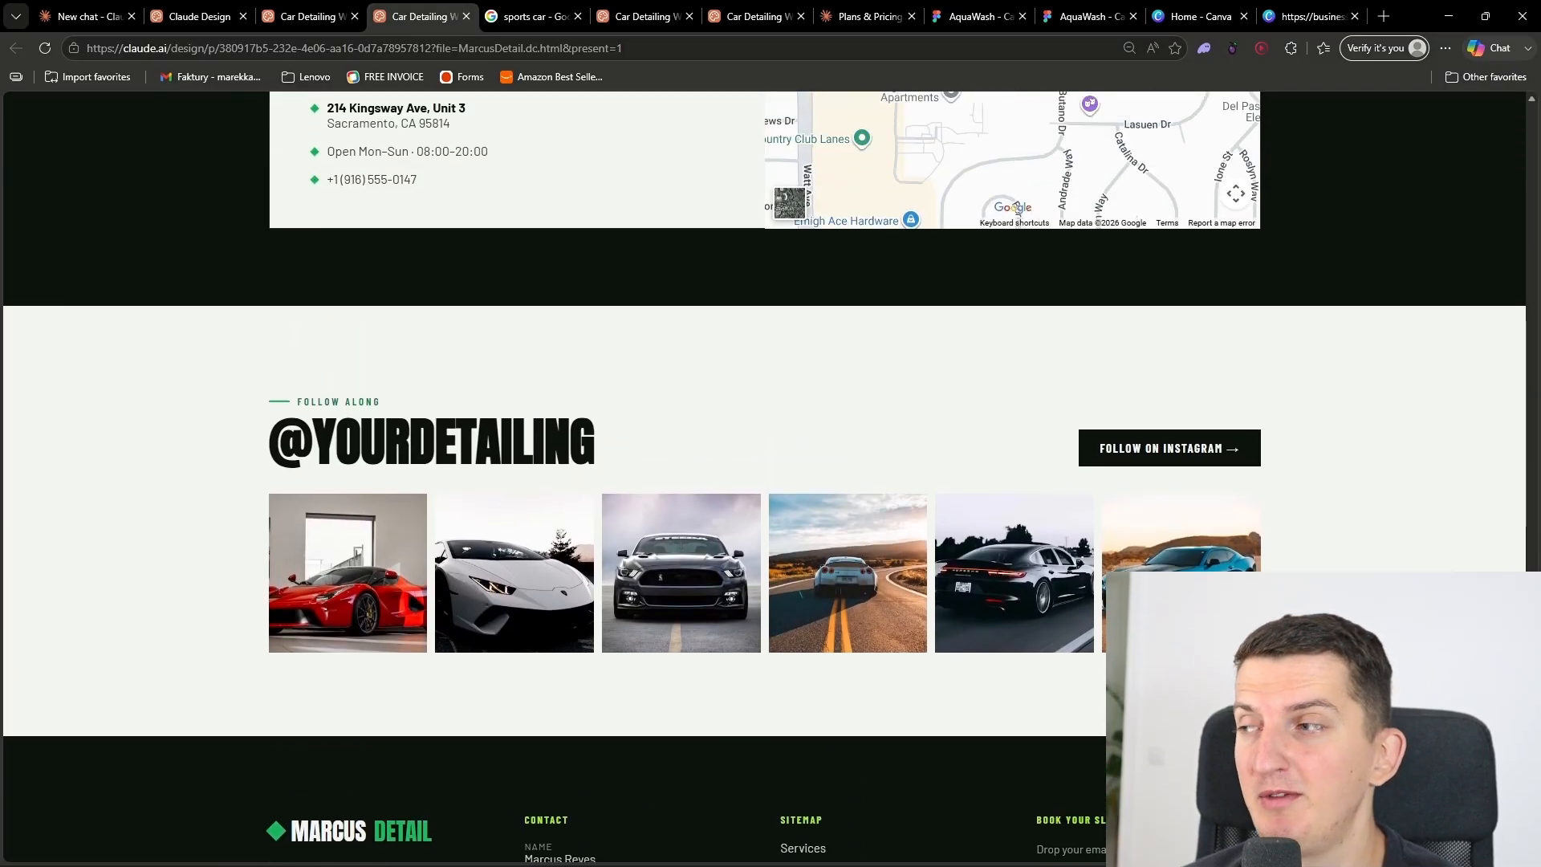
pyautogui.scroll(3, 1278, 509)
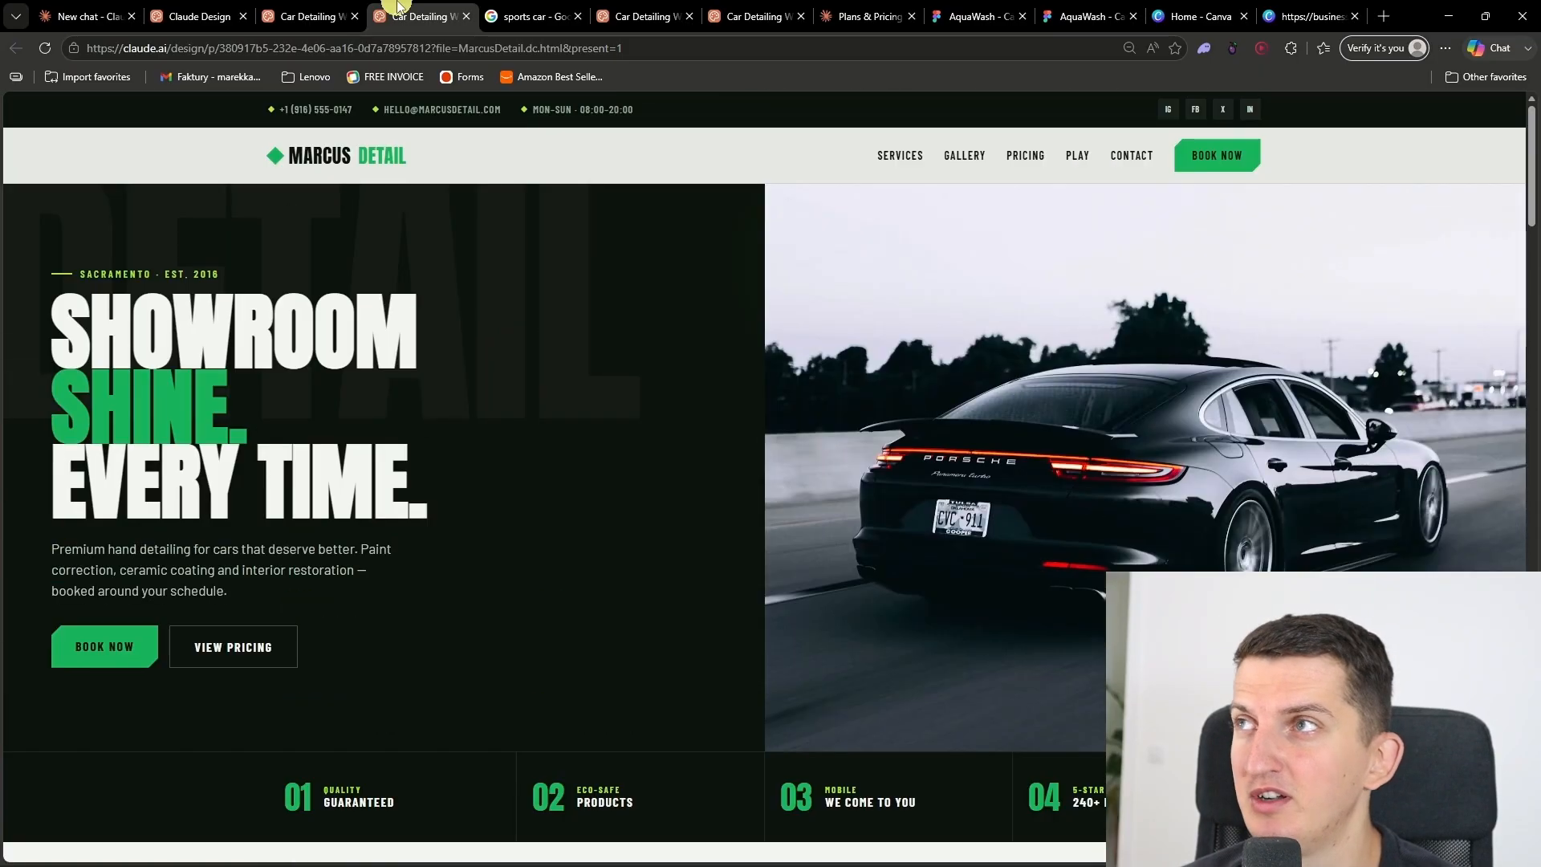
# Step: Check Claude's progress in the project, detach the presented site into its own window, and narrow that window to phone width
pyautogui.click(327, 7)
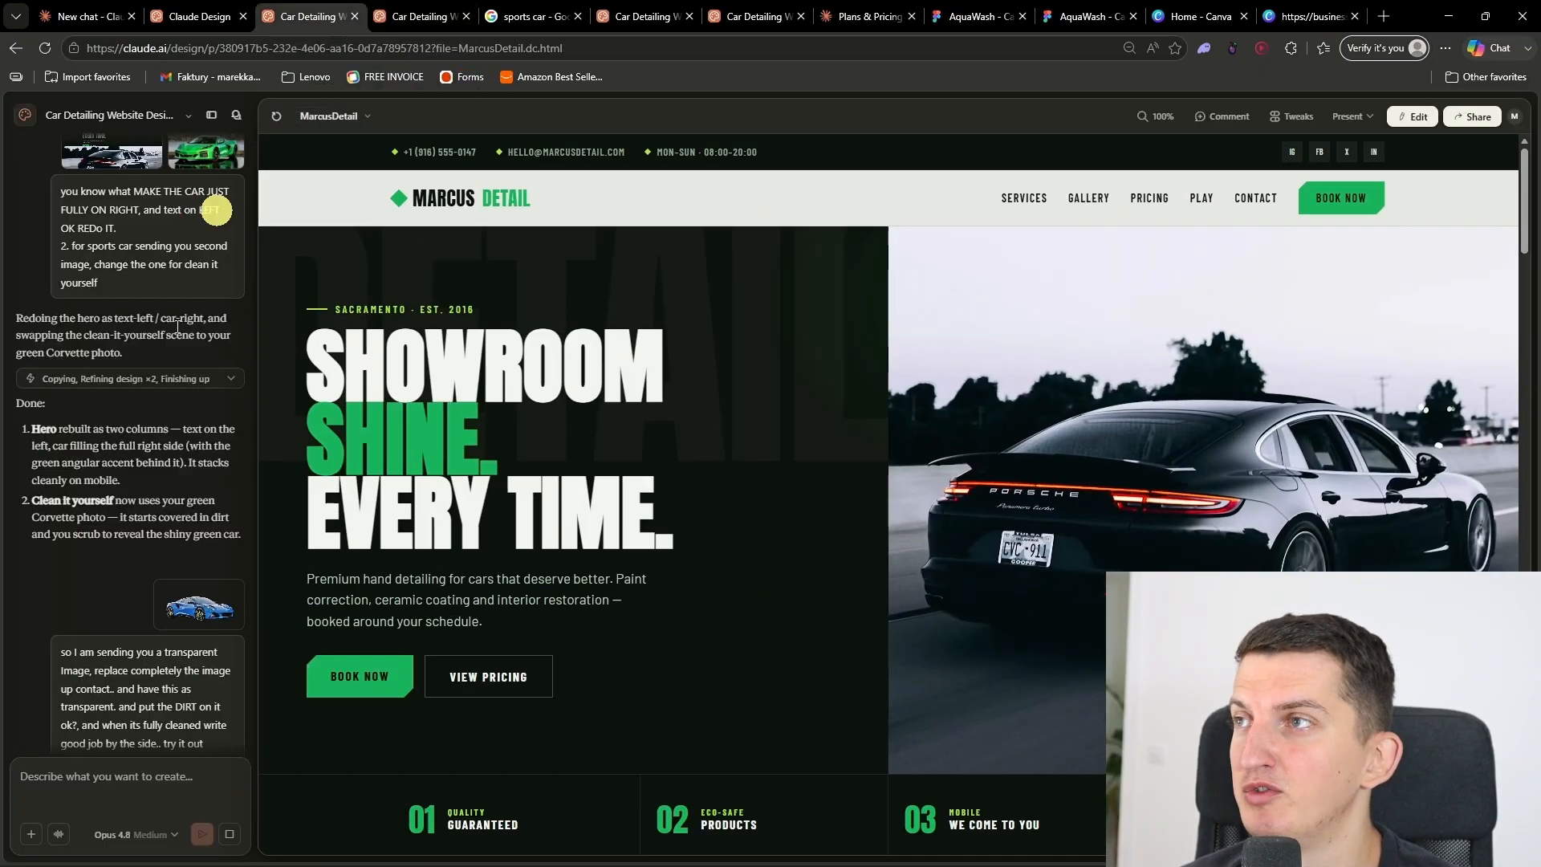
pyautogui.scroll(-6, 602, 538)
pyautogui.scroll(7, 590, 554)
pyautogui.moveTo(417, 15); pyautogui.dragTo(448, 319)
pyautogui.moveTo(551, 324); pyautogui.dragTo(626, 164)
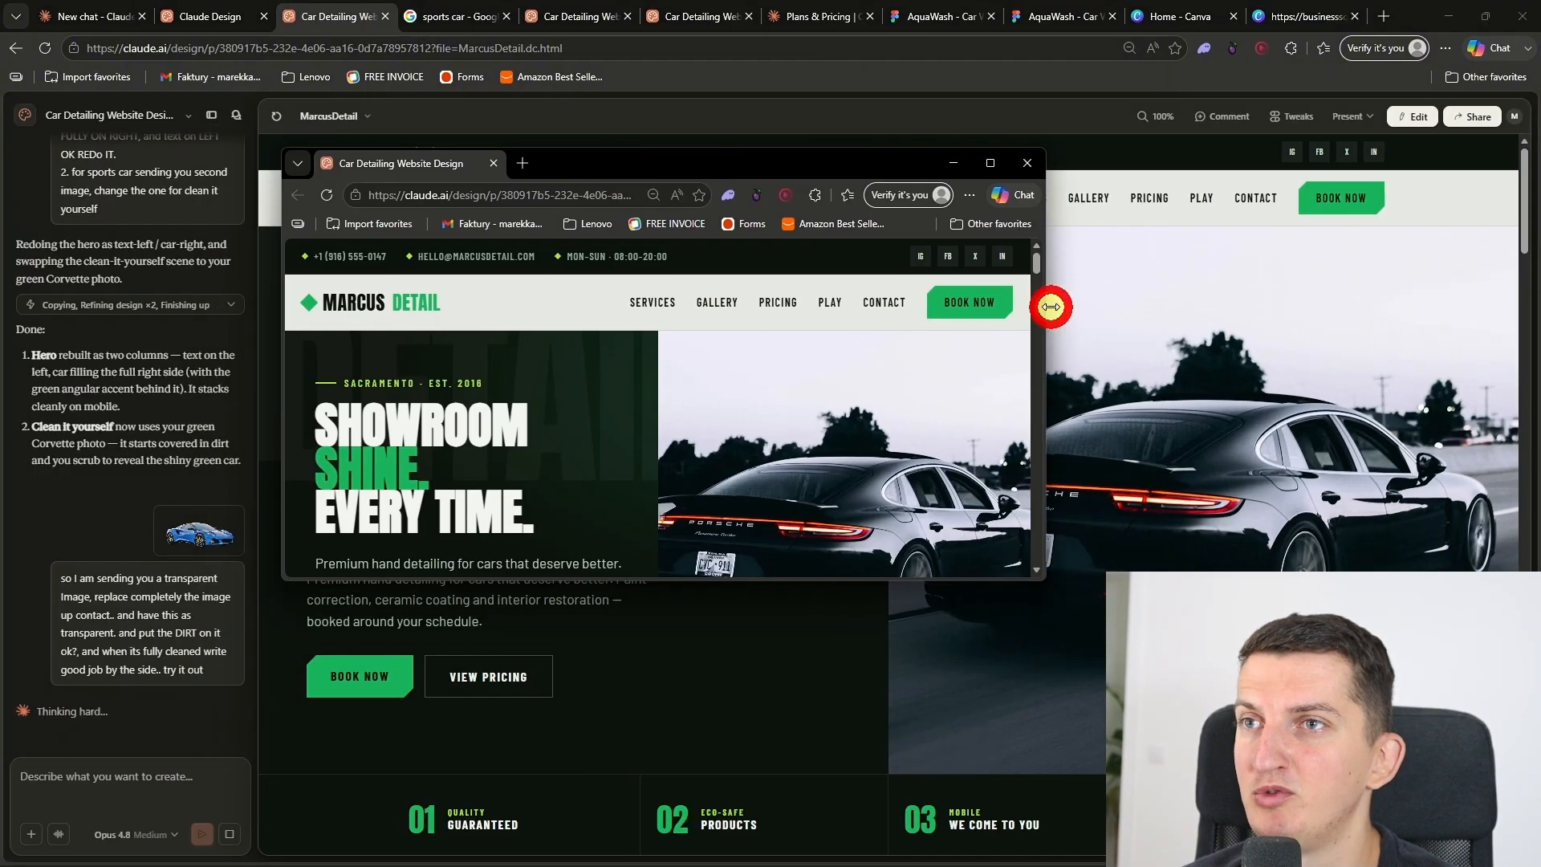
pyautogui.moveTo(1044, 306); pyautogui.dragTo(675, 311)
# Step: Examine the services, recent details and pricing sections at phone width, and switch the pricing to Trucks
pyautogui.scroll(-4, 530, 443)
pyautogui.scroll(-10, 549, 447)
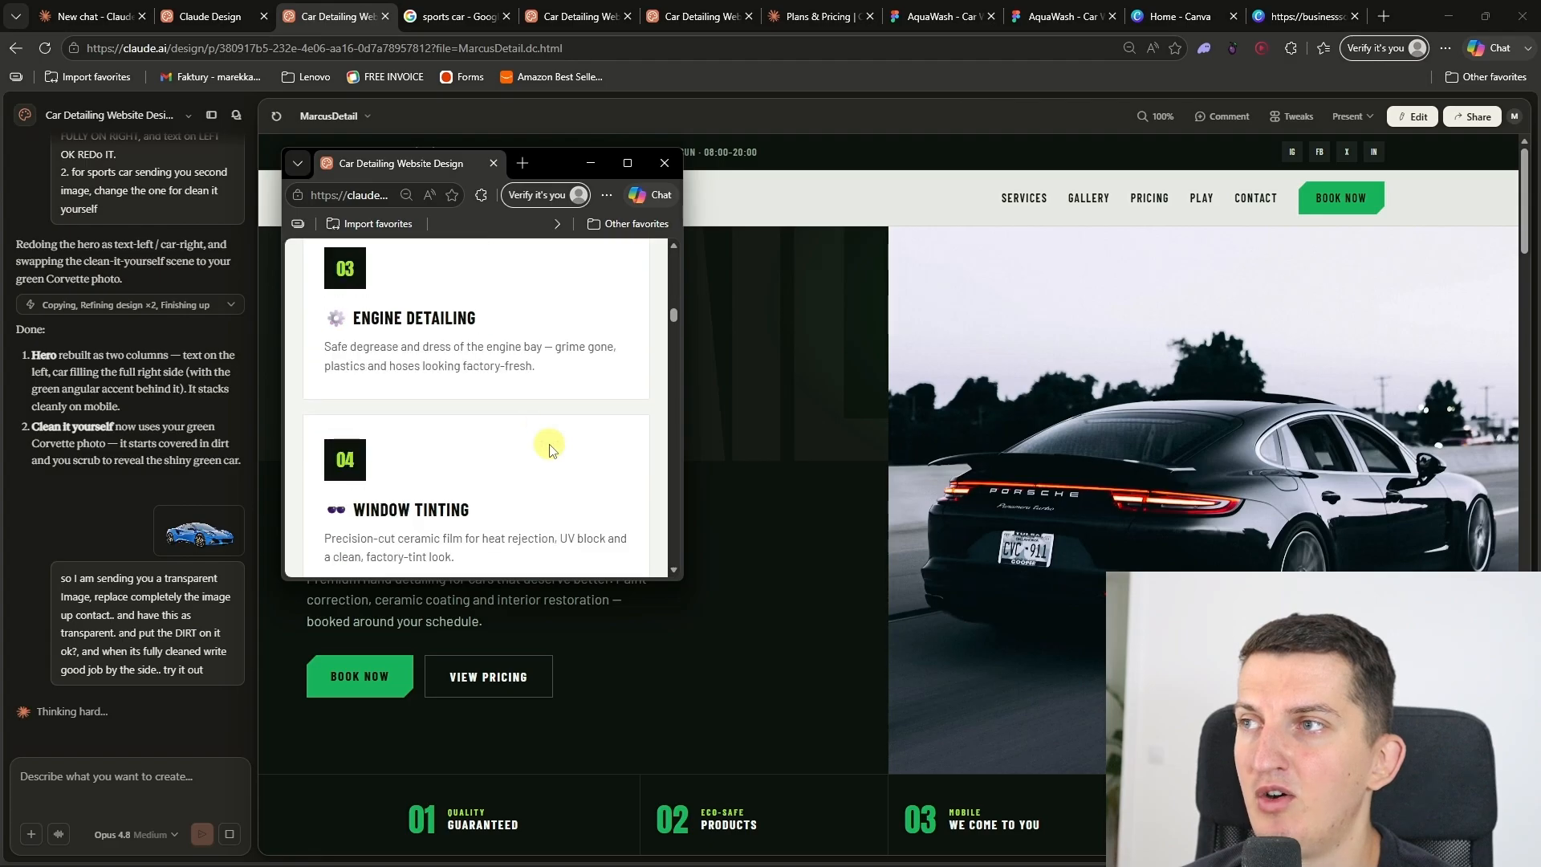
pyautogui.scroll(-8, 550, 448)
pyautogui.scroll(-10, 550, 448)
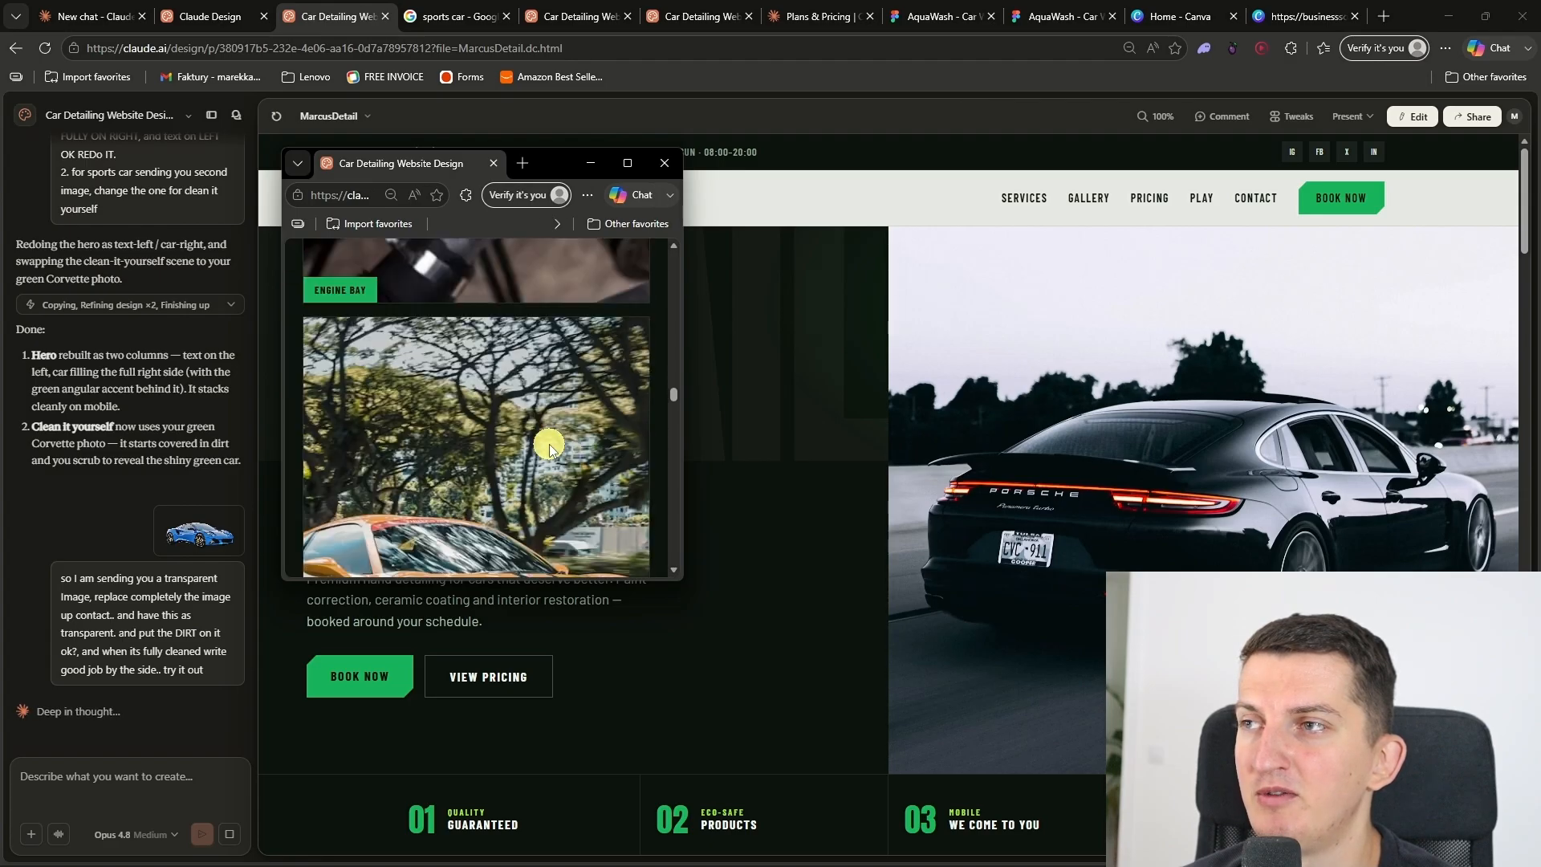
pyautogui.scroll(8, 550, 448)
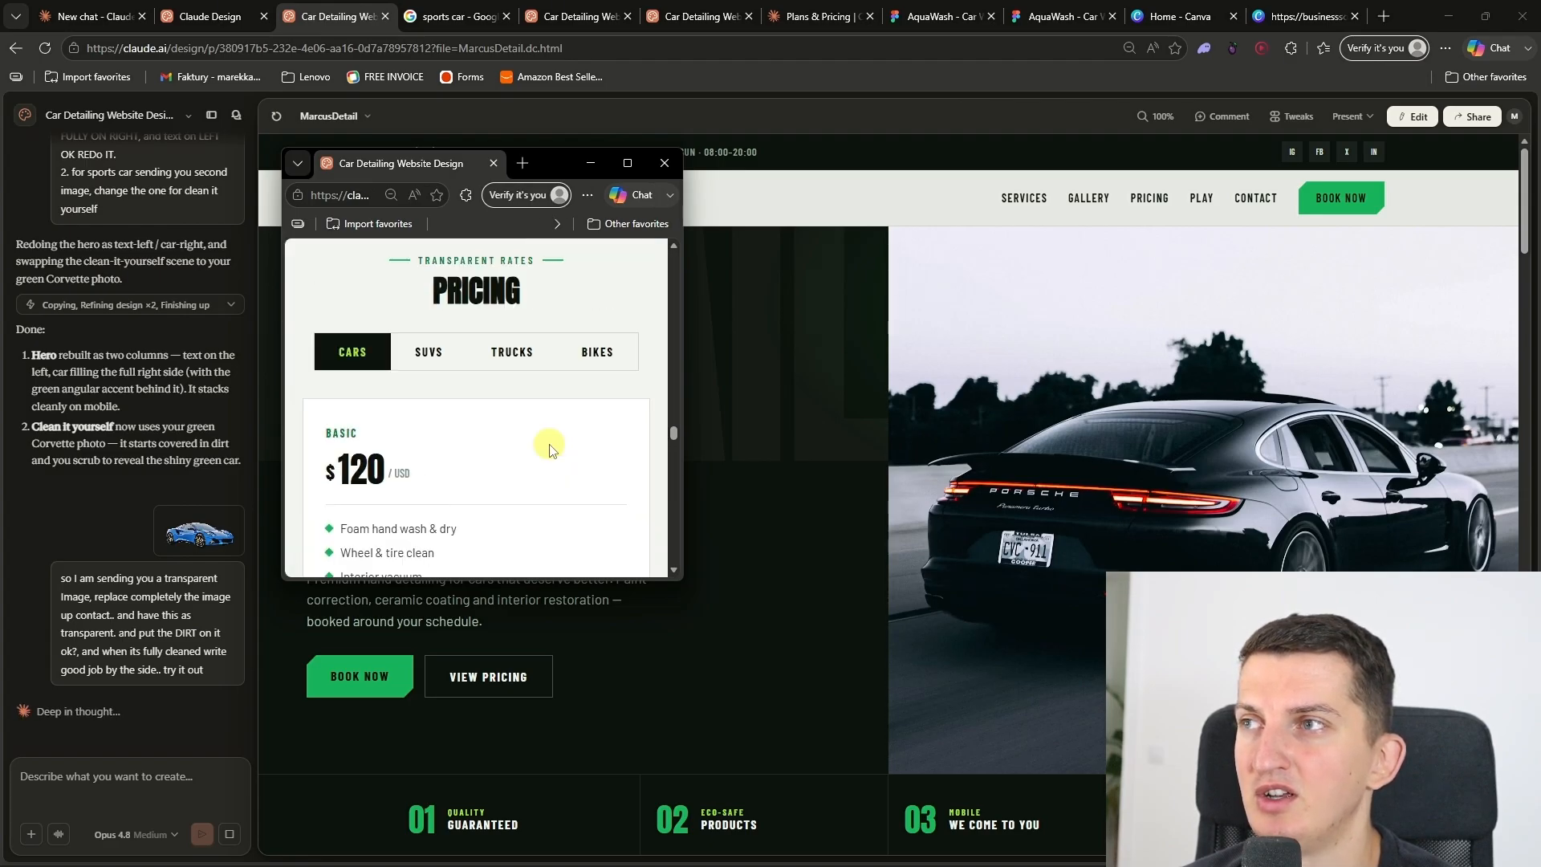
pyautogui.scroll(-3, 550, 441)
pyautogui.click(438, 354)
pyautogui.scroll(-10, 498, 422)
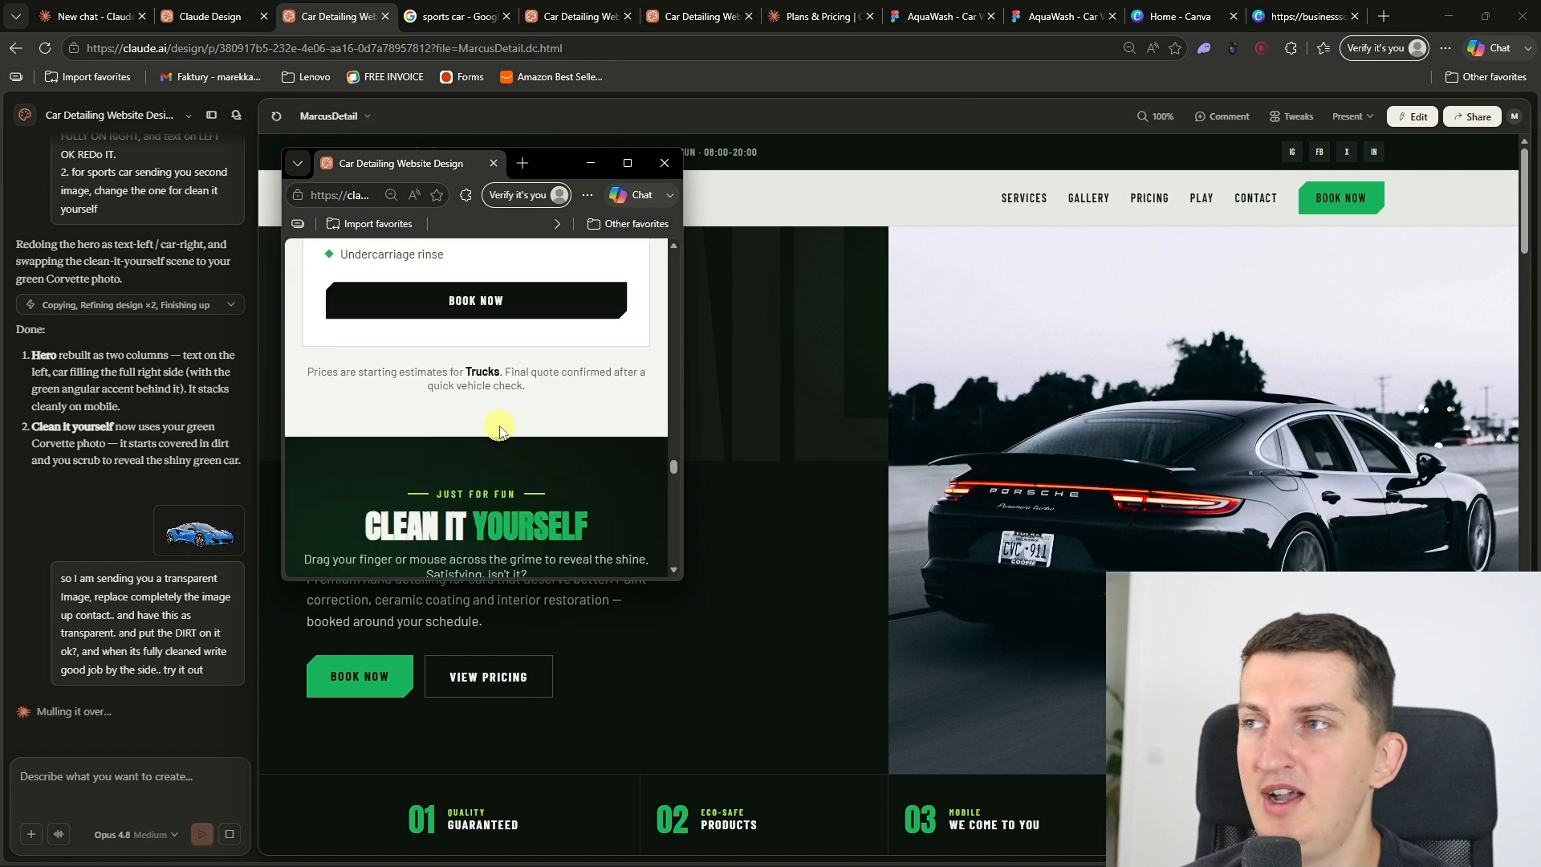
# Step: Scrub part of the dirt off the car at phone width, and check the map, Instagram, footer and header layouts
pyautogui.scroll(4, 446, 362)
pyautogui.moveTo(445, 359); pyautogui.dragTo(466, 411)
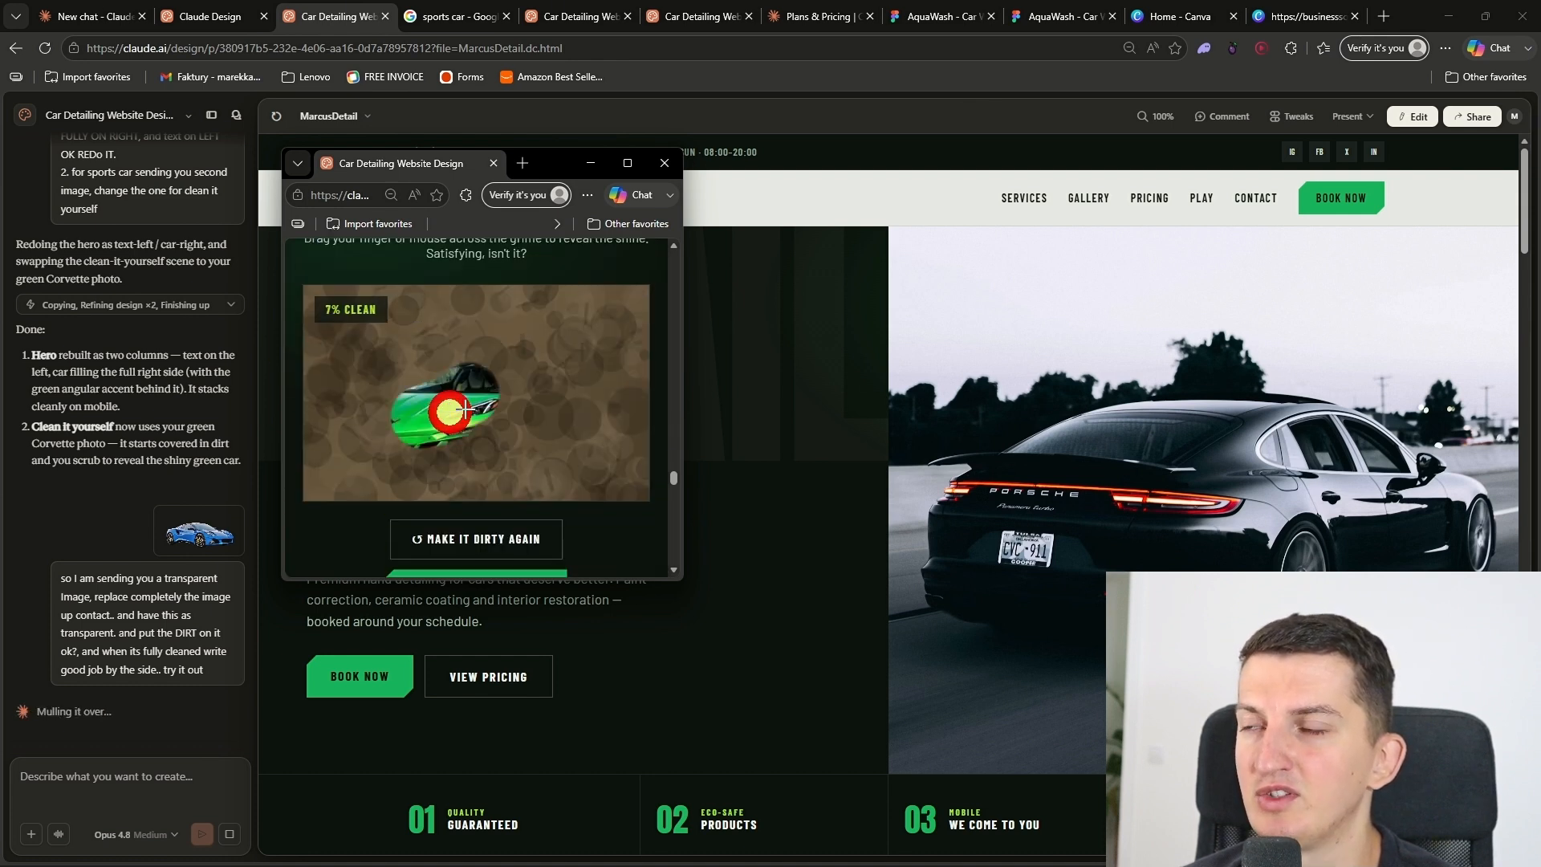
pyautogui.scroll(-10, 561, 426)
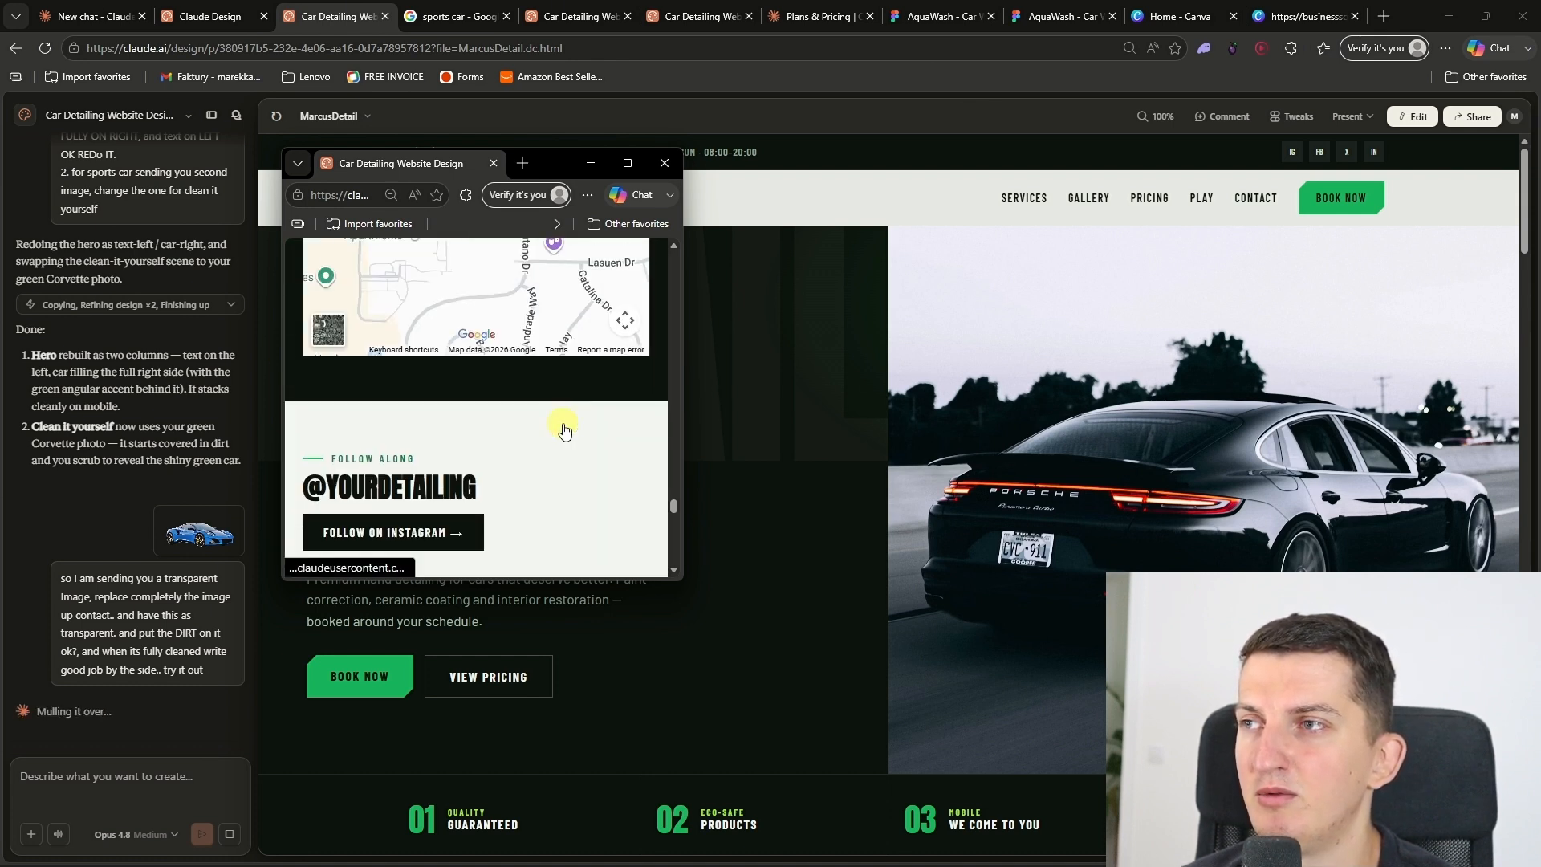
pyautogui.scroll(-5, 560, 427)
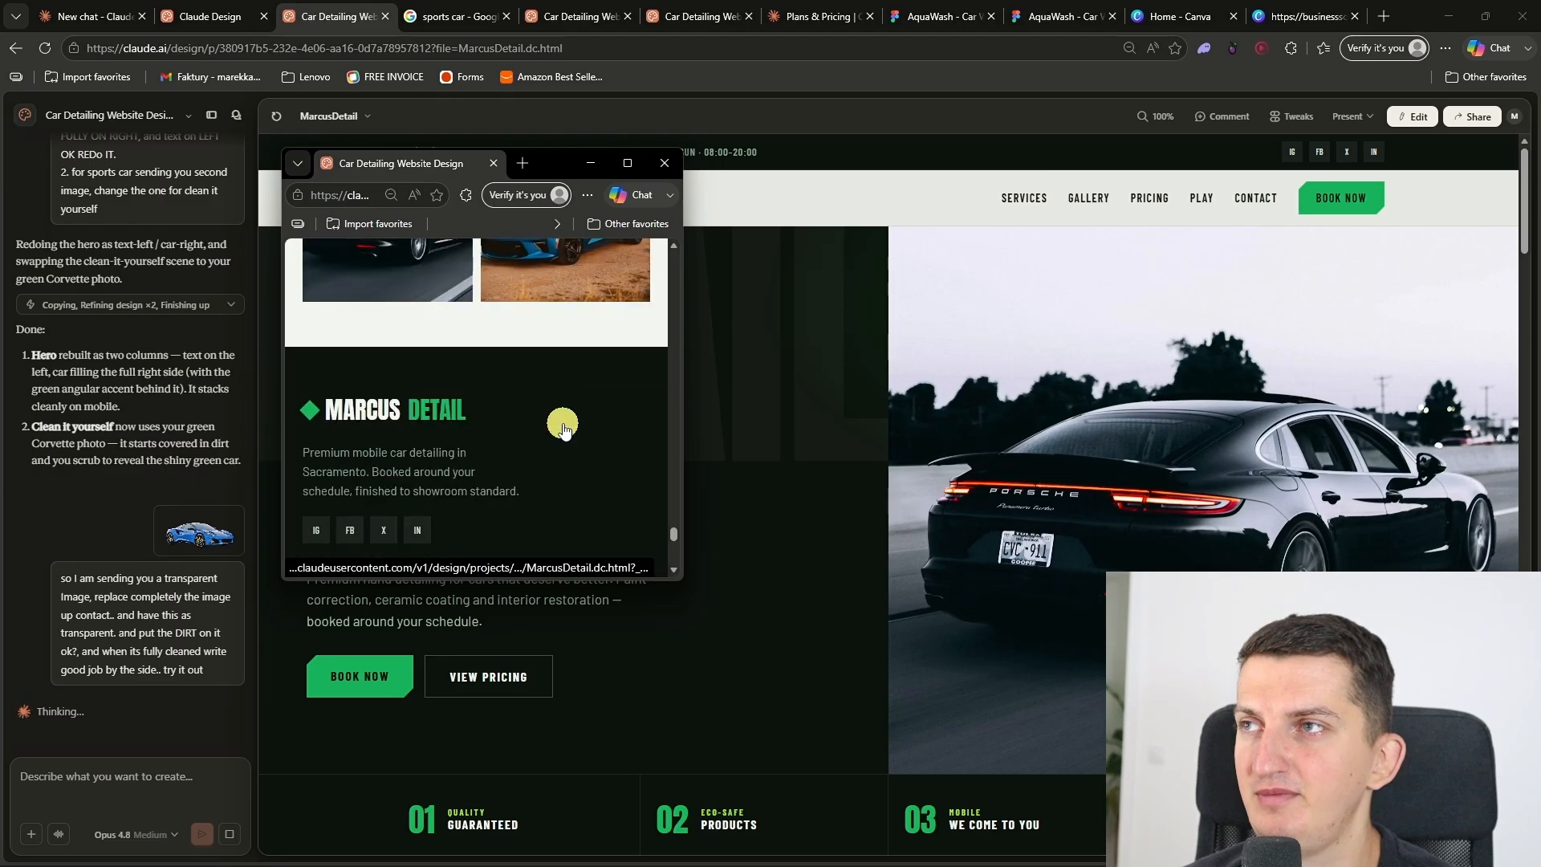
pyautogui.scroll(15, 578, 423)
pyautogui.moveTo(669, 464); pyautogui.dragTo(675, 227)
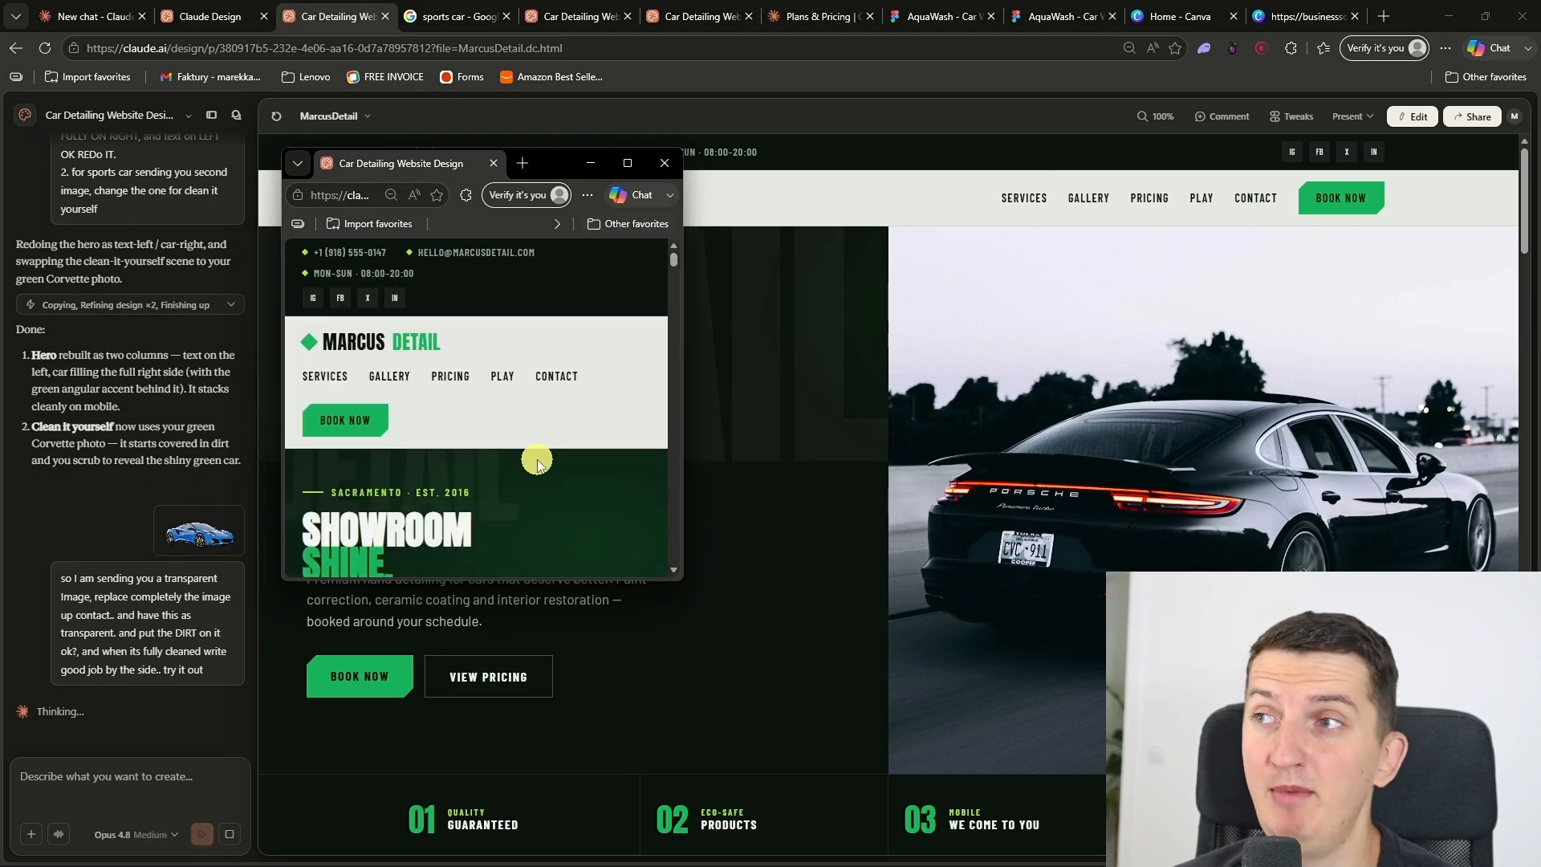
pyautogui.scroll(-5, 536, 460)
pyautogui.scroll(3, 537, 464)
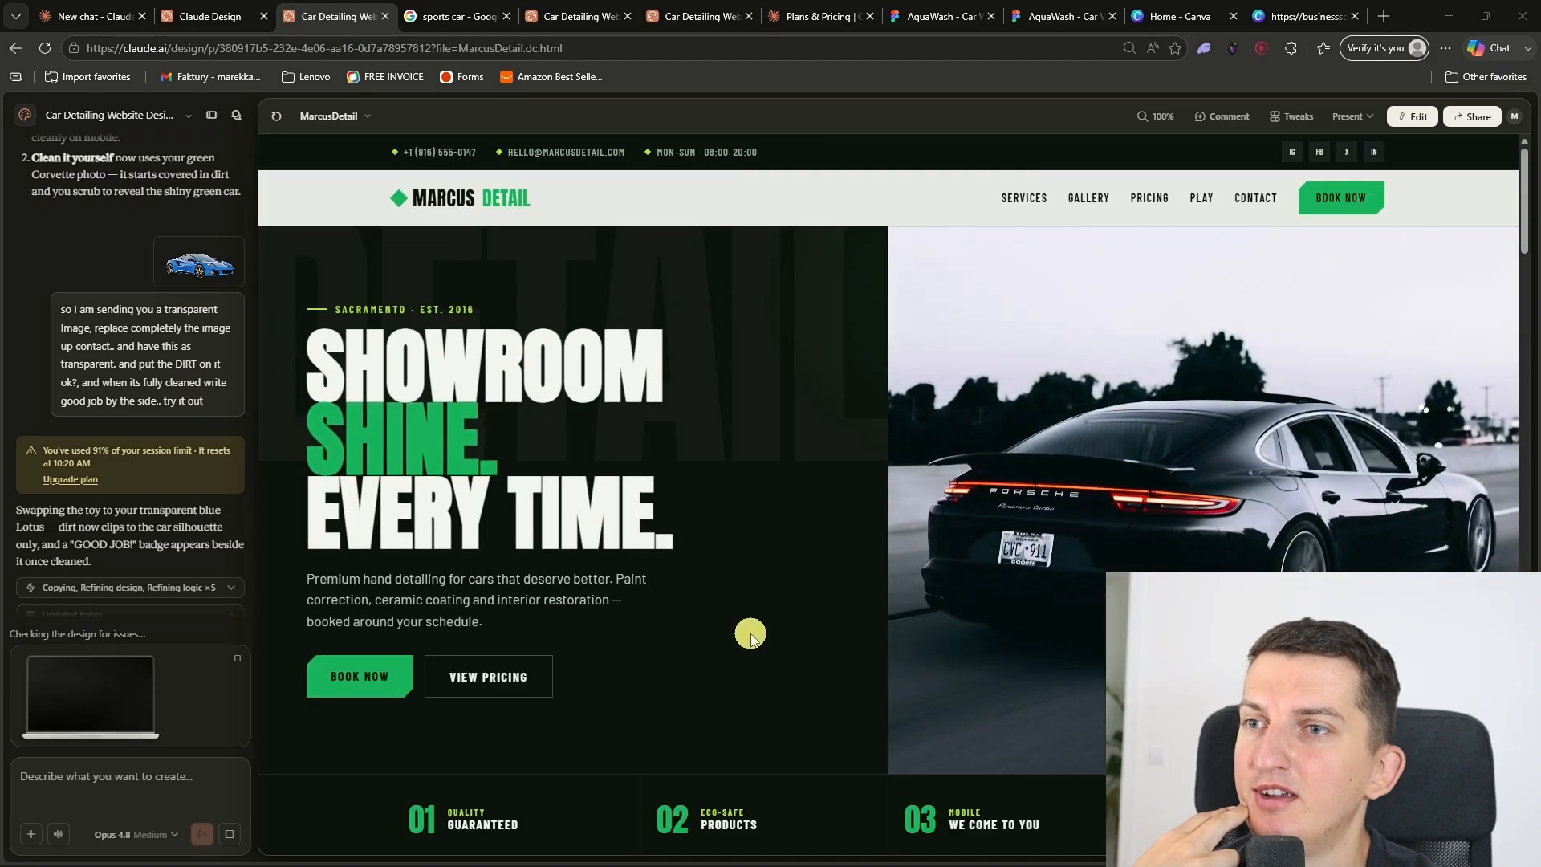
# Step: Test the updated Clean It Yourself toy in the project preview at 125% browser zoom, scrubbing the dirty car completely clean
pyautogui.scroll(-15, 730, 611)
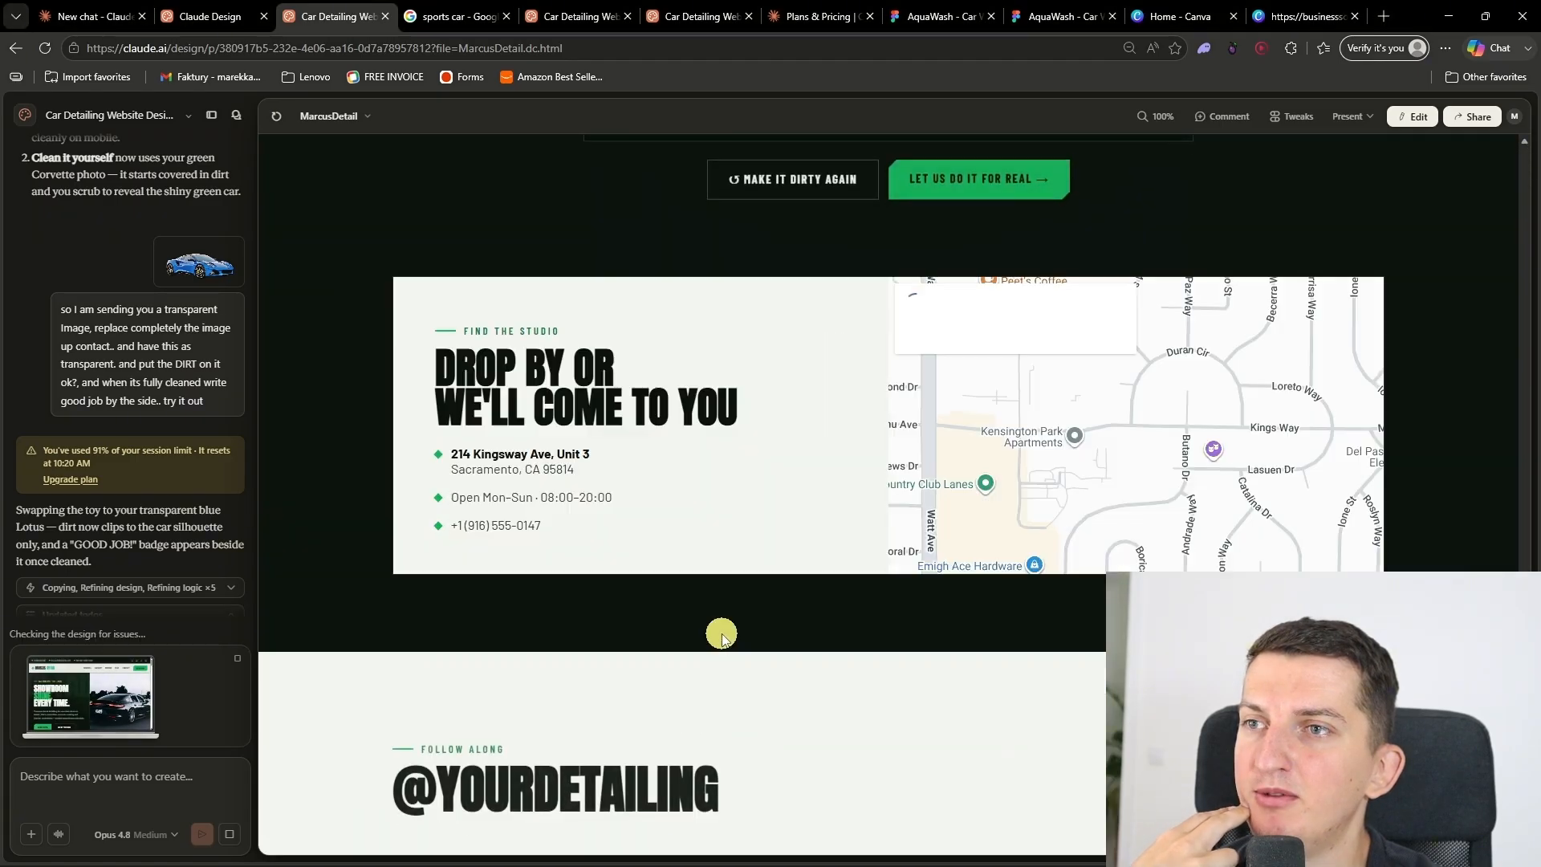
pyautogui.scroll(6, 722, 635)
pyautogui.scroll(-2, 1245, 358)
pyautogui.moveTo(1074, 487)
pyautogui.mouseDown()
pyautogui.moveTo(1119, 493)
pyautogui.moveTo(1096, 429)
pyautogui.moveTo(1086, 468)
pyautogui.moveTo(1020, 455)
pyautogui.moveTo(953, 524)
pyautogui.moveTo(985, 443)
pyautogui.moveTo(837, 535)
pyautogui.moveTo(835, 490)
pyautogui.moveTo(777, 521)
pyautogui.moveTo(854, 452)
pyautogui.moveTo(723, 484)
pyautogui.moveTo(739, 483)
pyautogui.moveTo(761, 465)
pyautogui.moveTo(703, 469)
pyautogui.mouseUp()
pyautogui.hotkey('ctrl', '+')
pyautogui.hotkey('ctrl', '+')
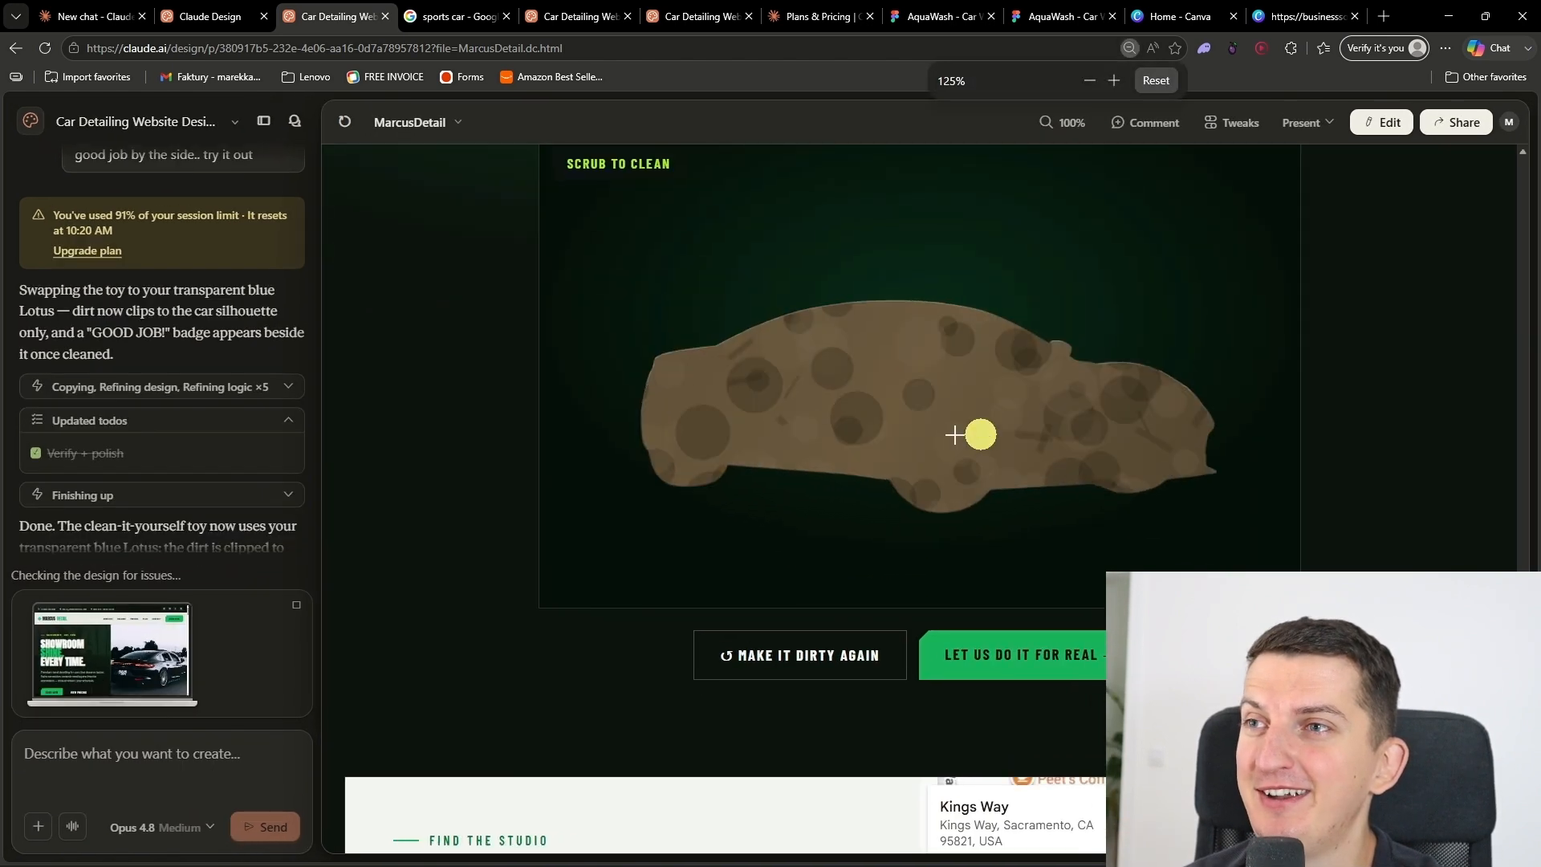
pyautogui.moveTo(1100, 506)
pyautogui.mouseDown()
pyautogui.moveTo(1018, 475)
pyautogui.moveTo(874, 521)
pyautogui.moveTo(644, 420)
pyautogui.moveTo(677, 350)
pyautogui.moveTo(764, 334)
pyautogui.moveTo(905, 481)
pyautogui.moveTo(963, 494)
pyautogui.mouseUp()
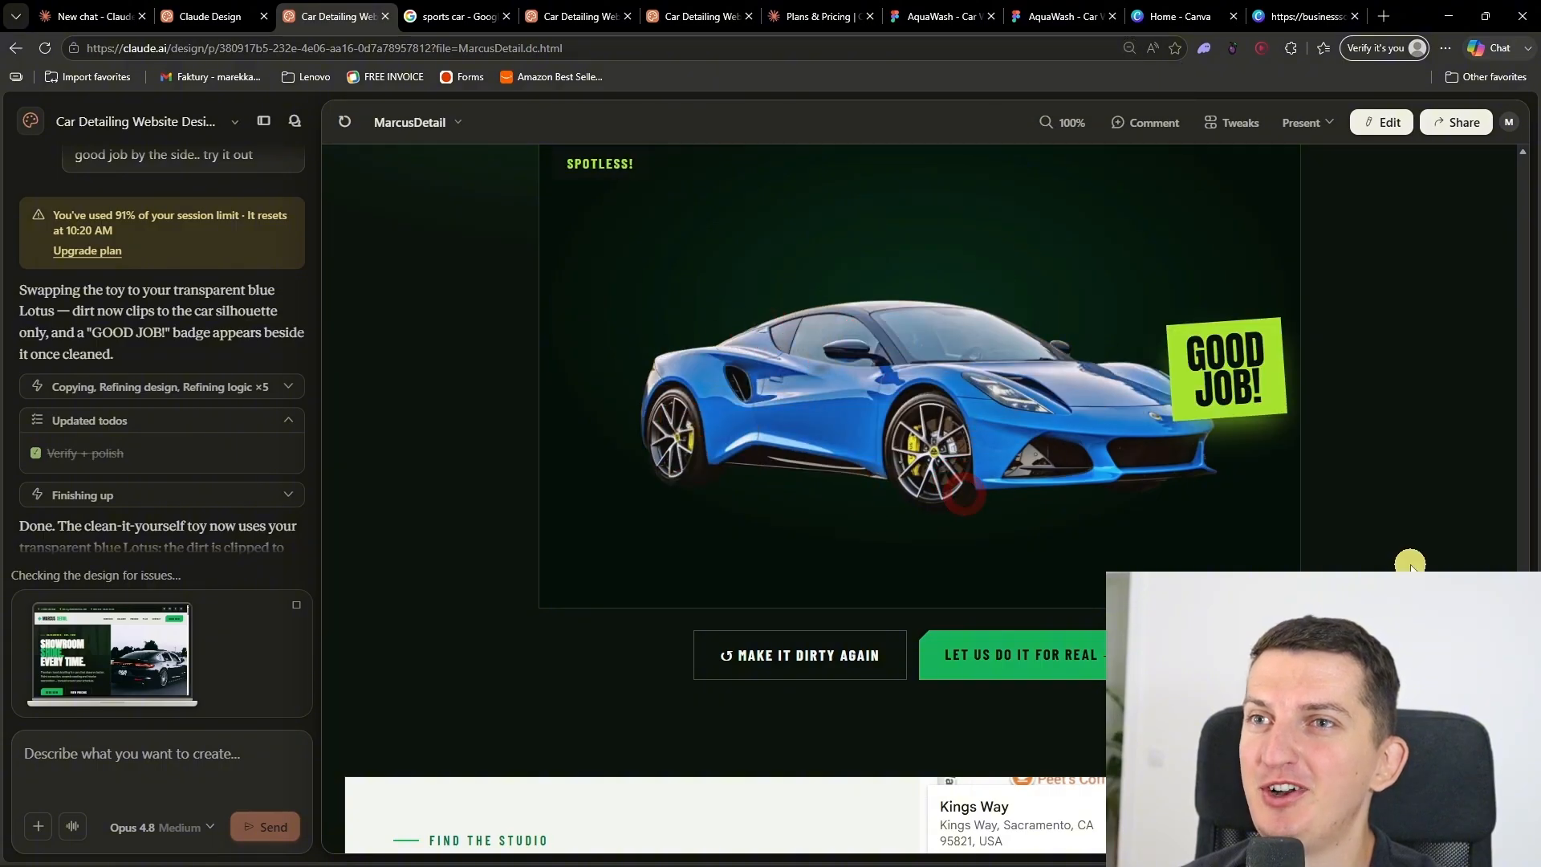
pyautogui.scroll(2, 1410, 564)
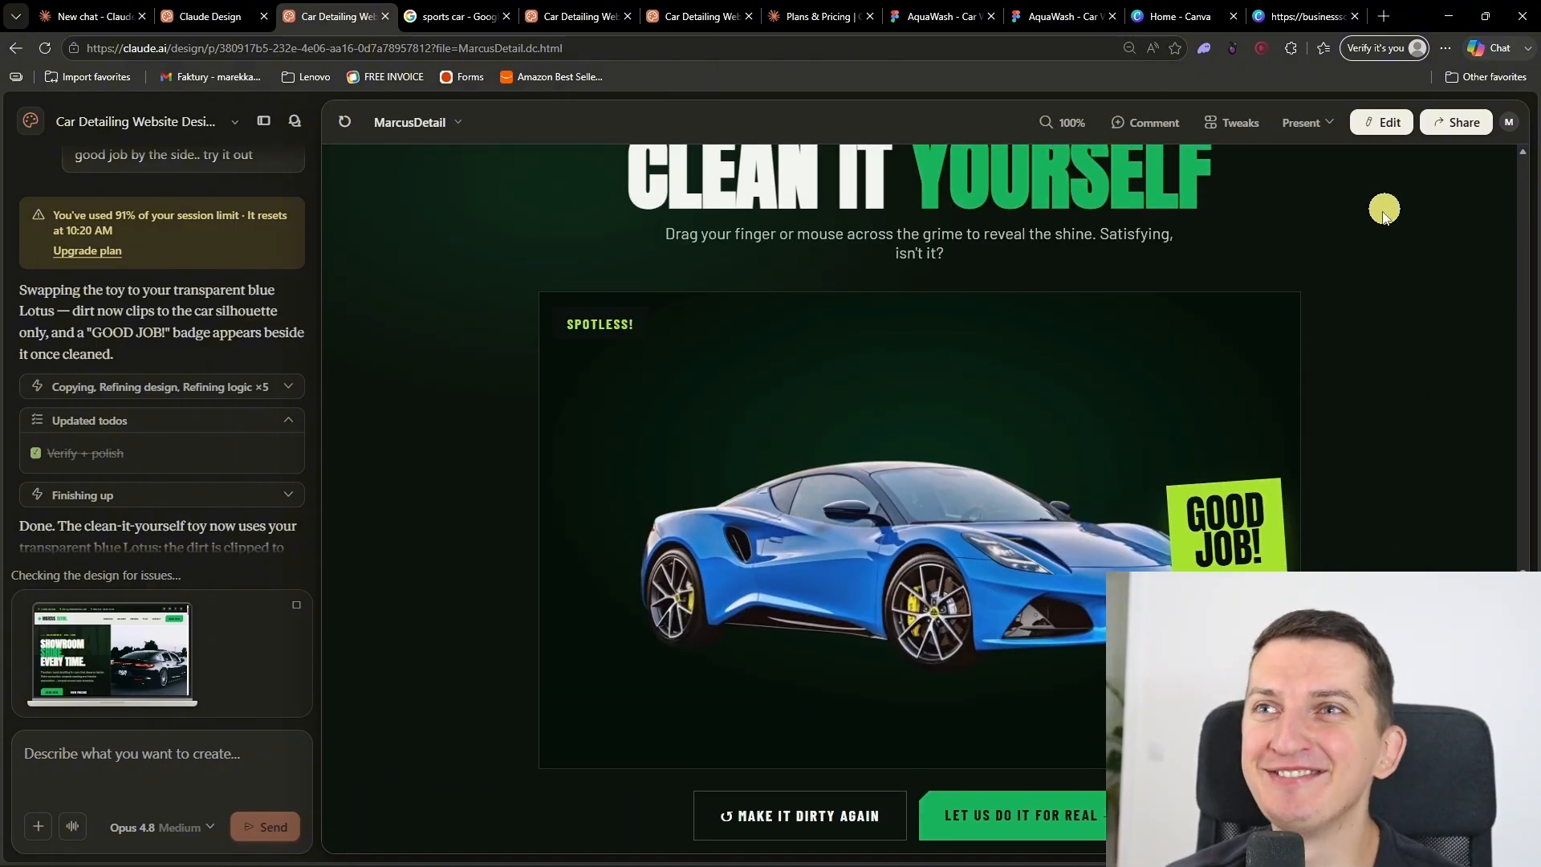
# Step: Present the updated site in a new tab and scrub the dirty car in its Clean It Yourself section
pyautogui.click(1321, 120)
pyautogui.click(1332, 229)
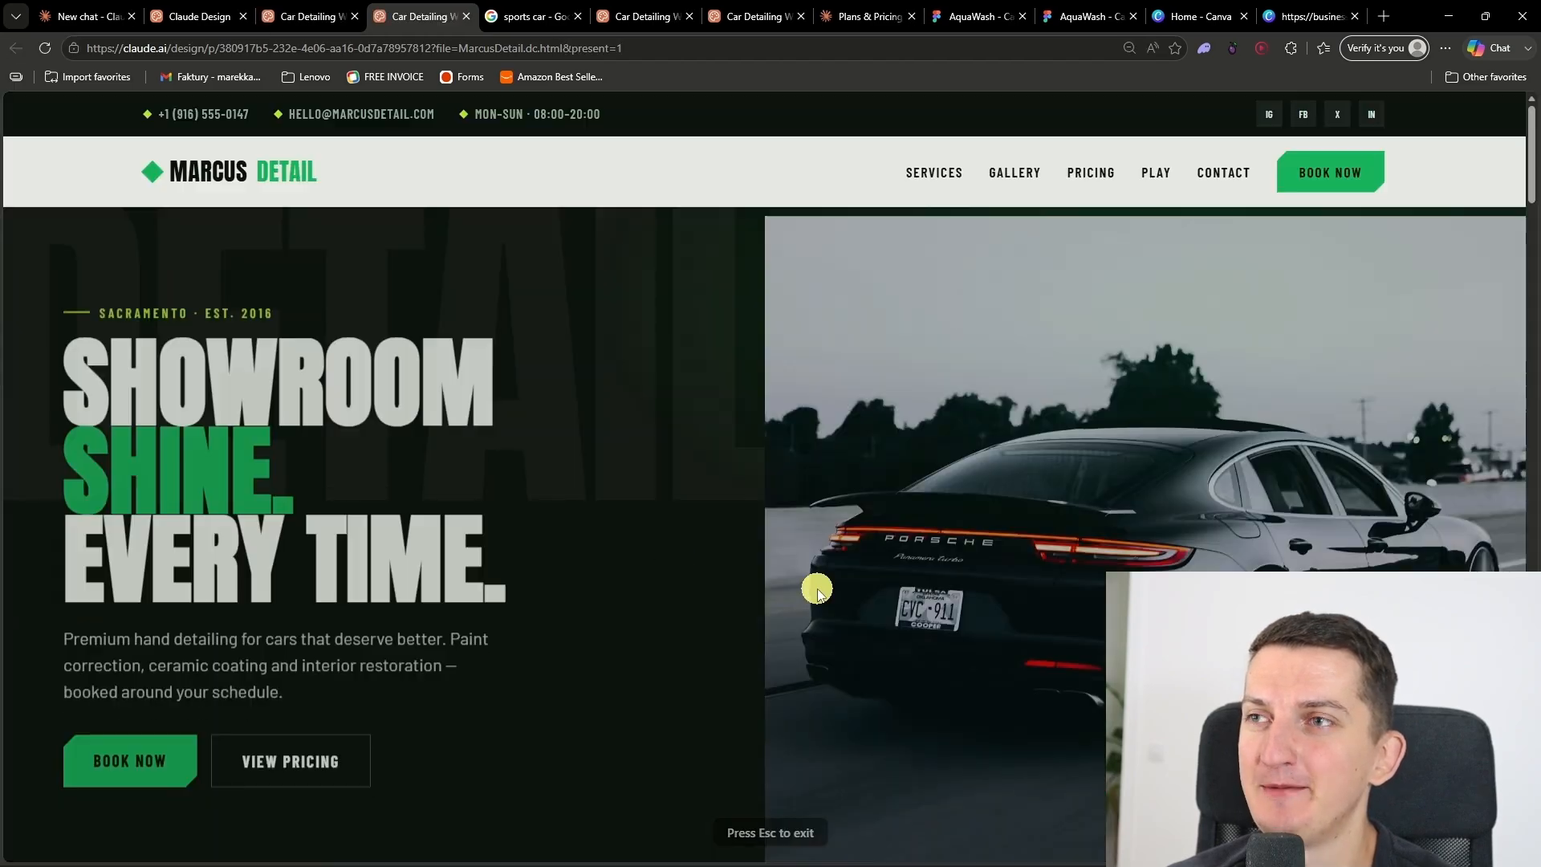
pyautogui.scroll(-15, 529, 547)
pyautogui.scroll(-6, 530, 546)
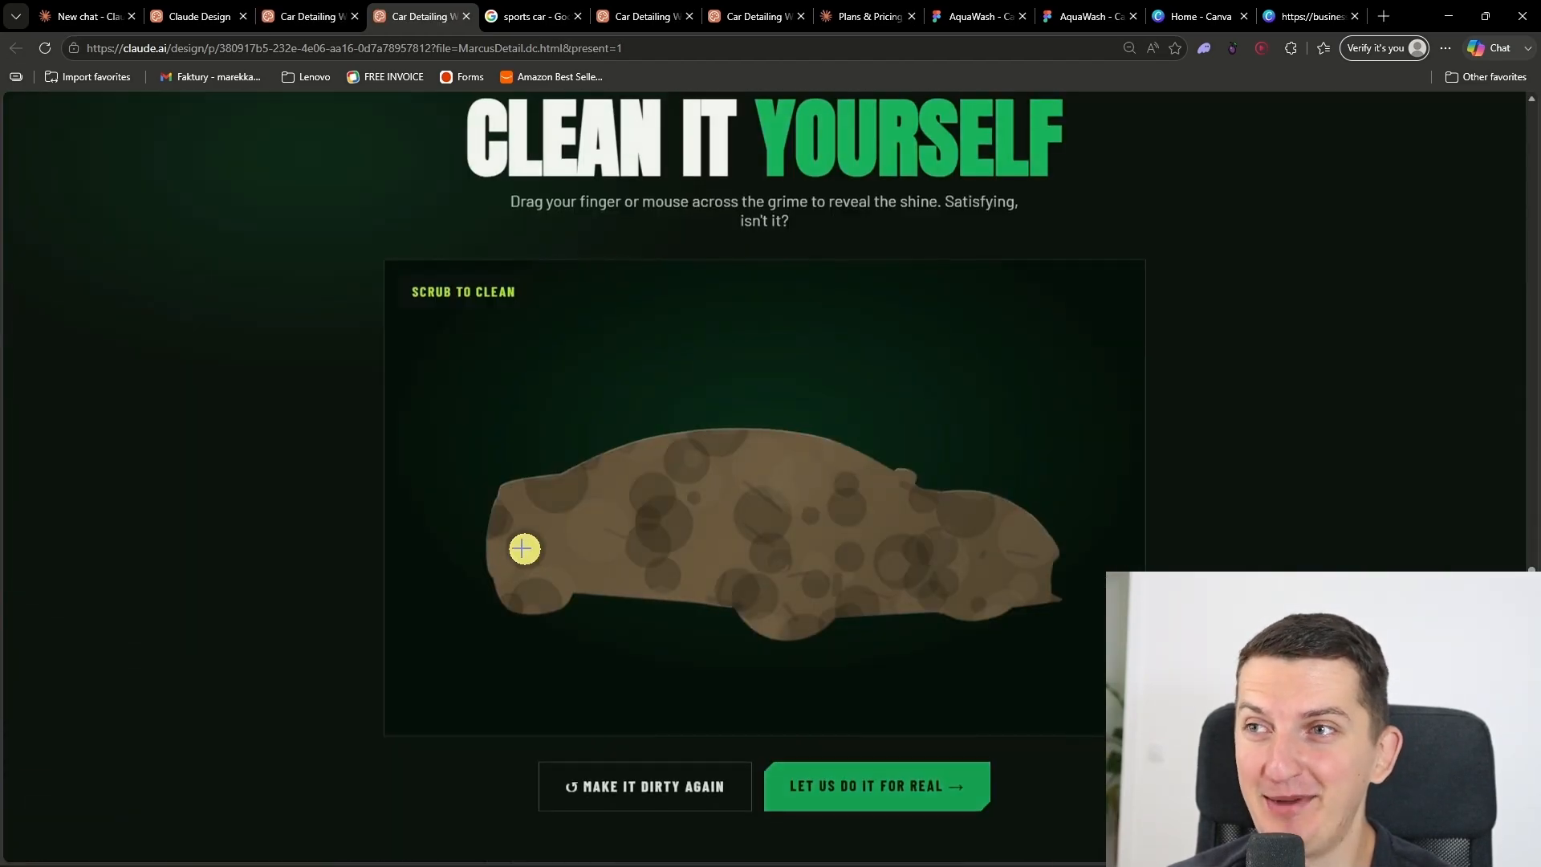
pyautogui.scroll(2, 510, 540)
pyautogui.moveTo(875, 604)
pyautogui.mouseDown()
pyautogui.moveTo(1039, 544)
pyautogui.moveTo(1019, 481)
pyautogui.moveTo(966, 465)
pyautogui.moveTo(841, 530)
pyautogui.moveTo(899, 417)
pyautogui.moveTo(712, 433)
pyautogui.moveTo(626, 534)
pyautogui.mouseUp()
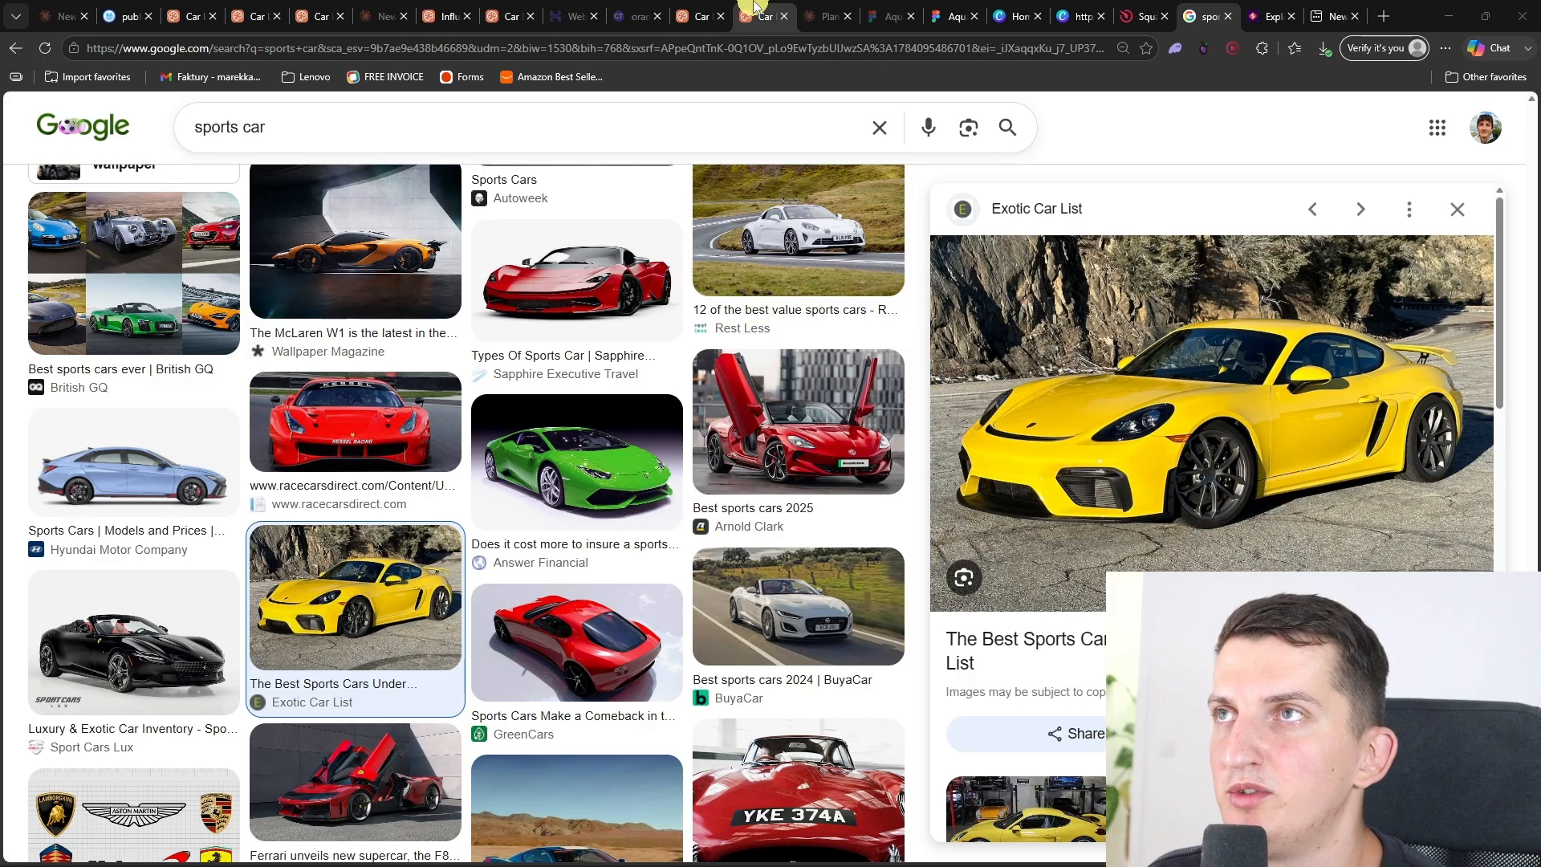
# Step: Switch to the Canva design, paste the copied yellow sports car photo onto page 2, and enlarge it to fill the page
pyautogui.click(754, 8)
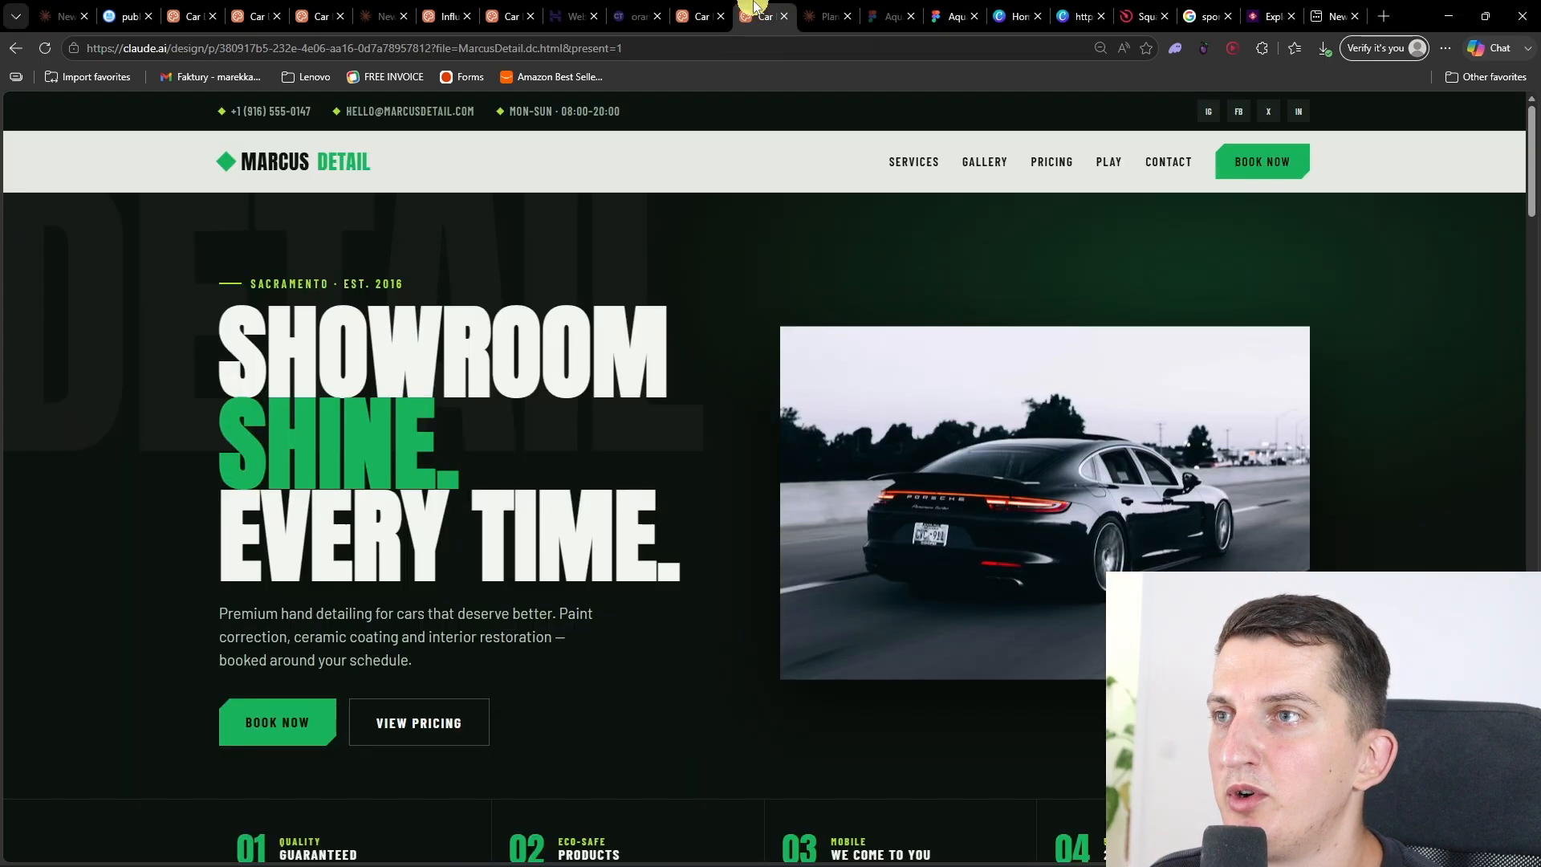
pyautogui.click(1064, 8)
pyautogui.click(850, 402)
pyautogui.hotkey('ctrl', 'v')
pyautogui.moveTo(732, 459); pyautogui.dragTo(507, 356)
pyautogui.moveTo(816, 540); pyautogui.dragTo(1290, 859)
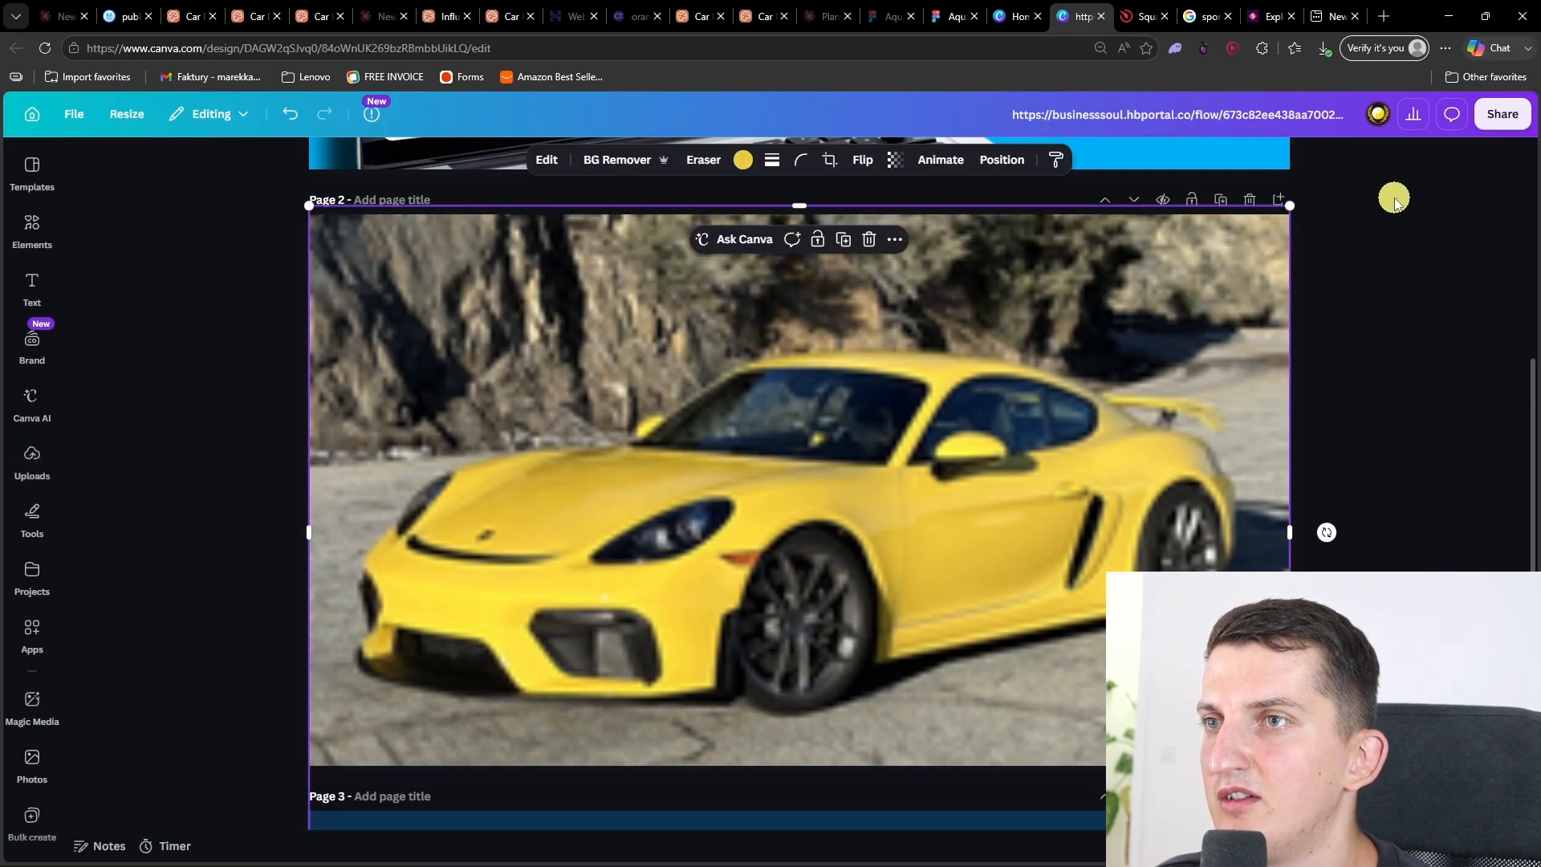
# Step: Remove the yellow sports car photo's background, delete the other yellow car behind it, and reposition the cutout on page 2
pyautogui.click(634, 160)
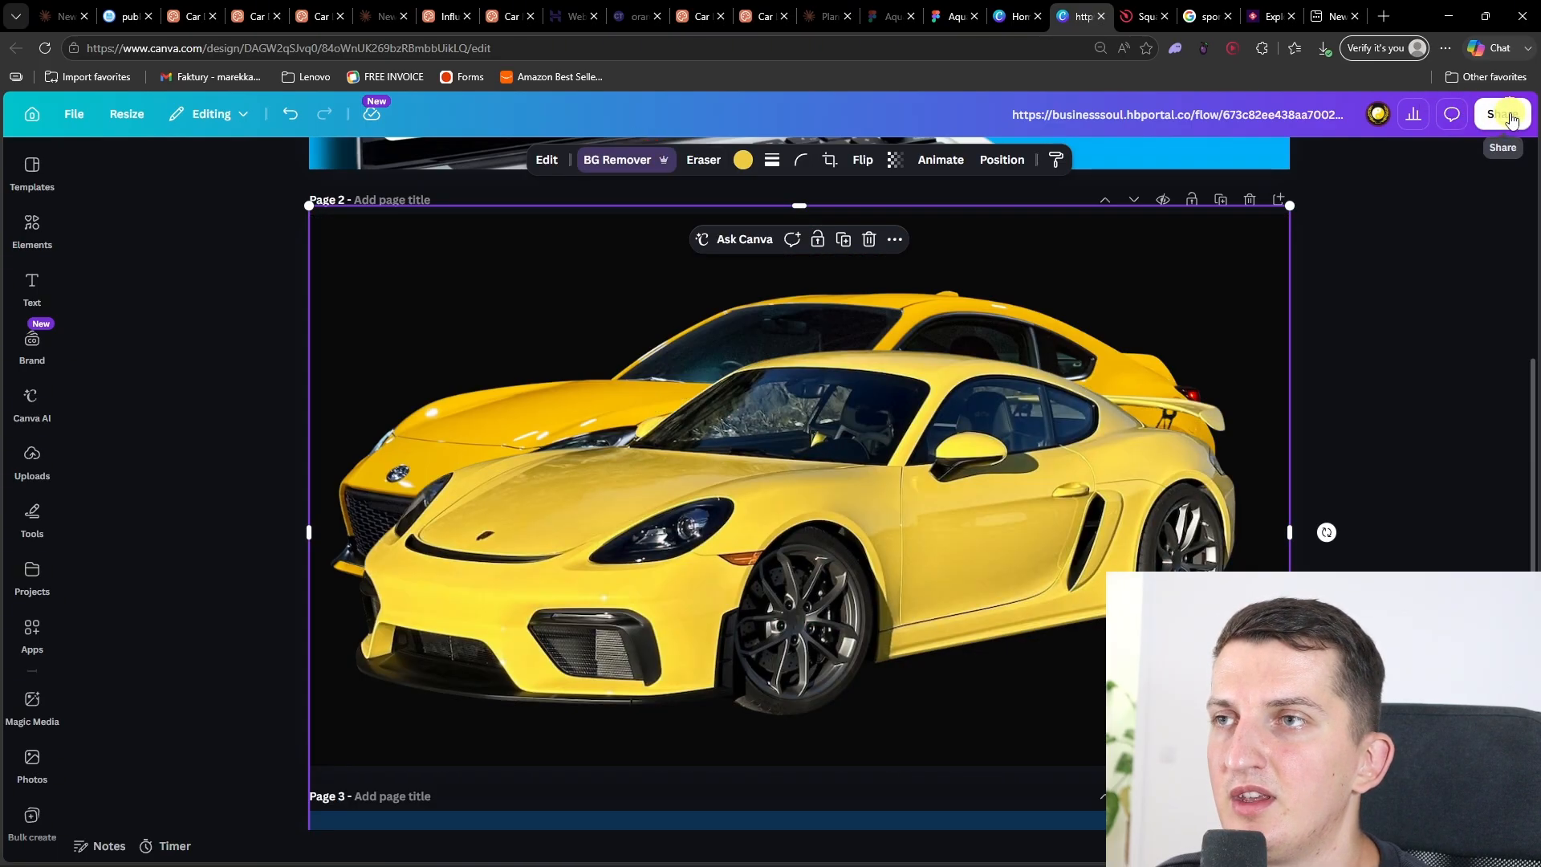
pyautogui.moveTo(520, 448); pyautogui.dragTo(688, 452)
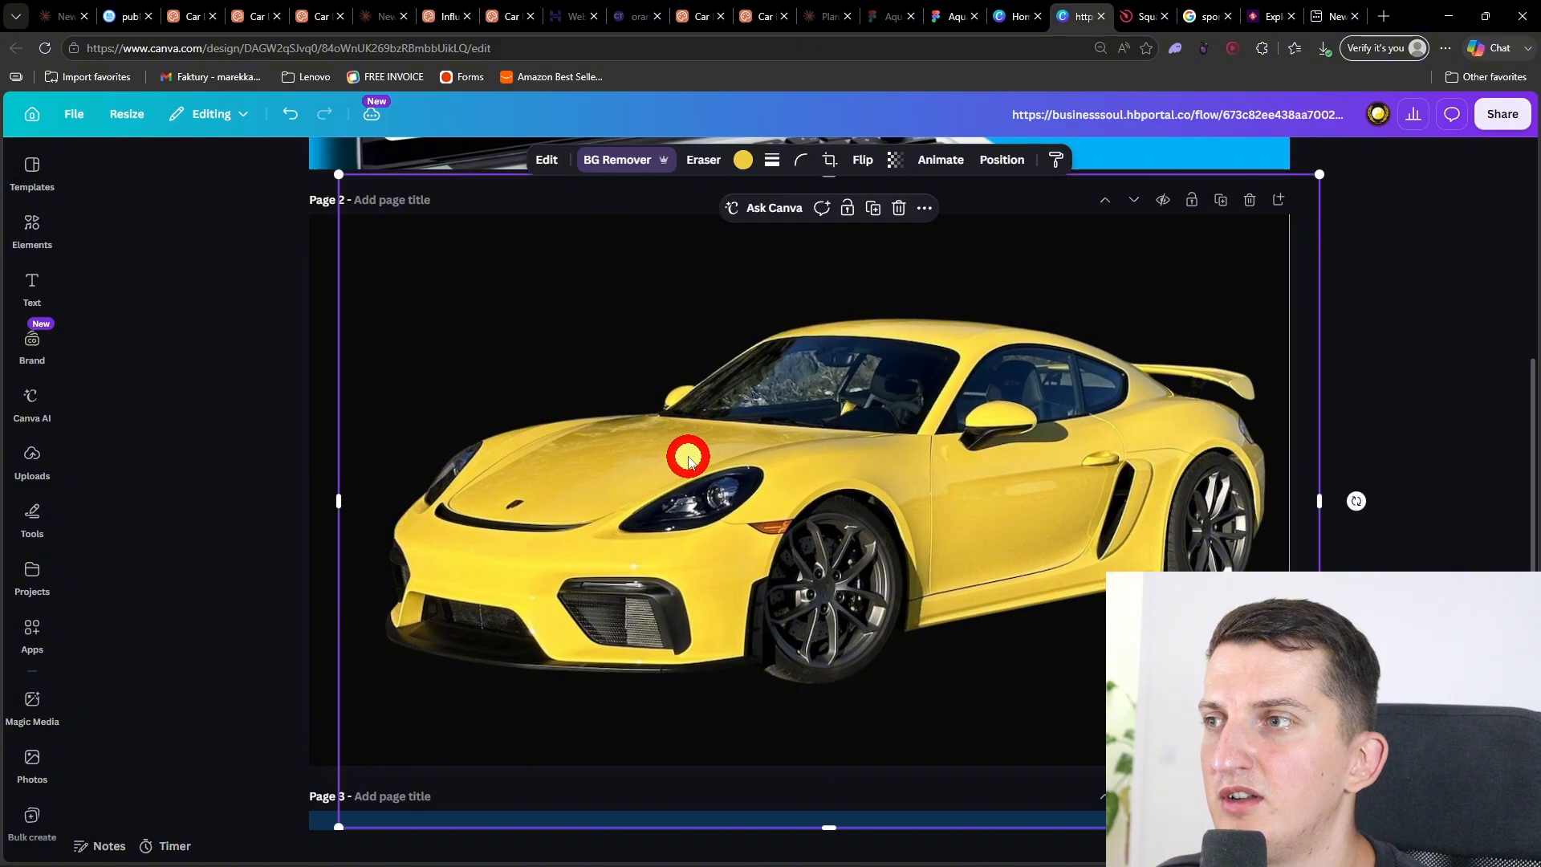
# Step: Download page 2 with the yellow car as a PNG with a transparent background
pyautogui.click(1503, 115)
pyautogui.click(1260, 510)
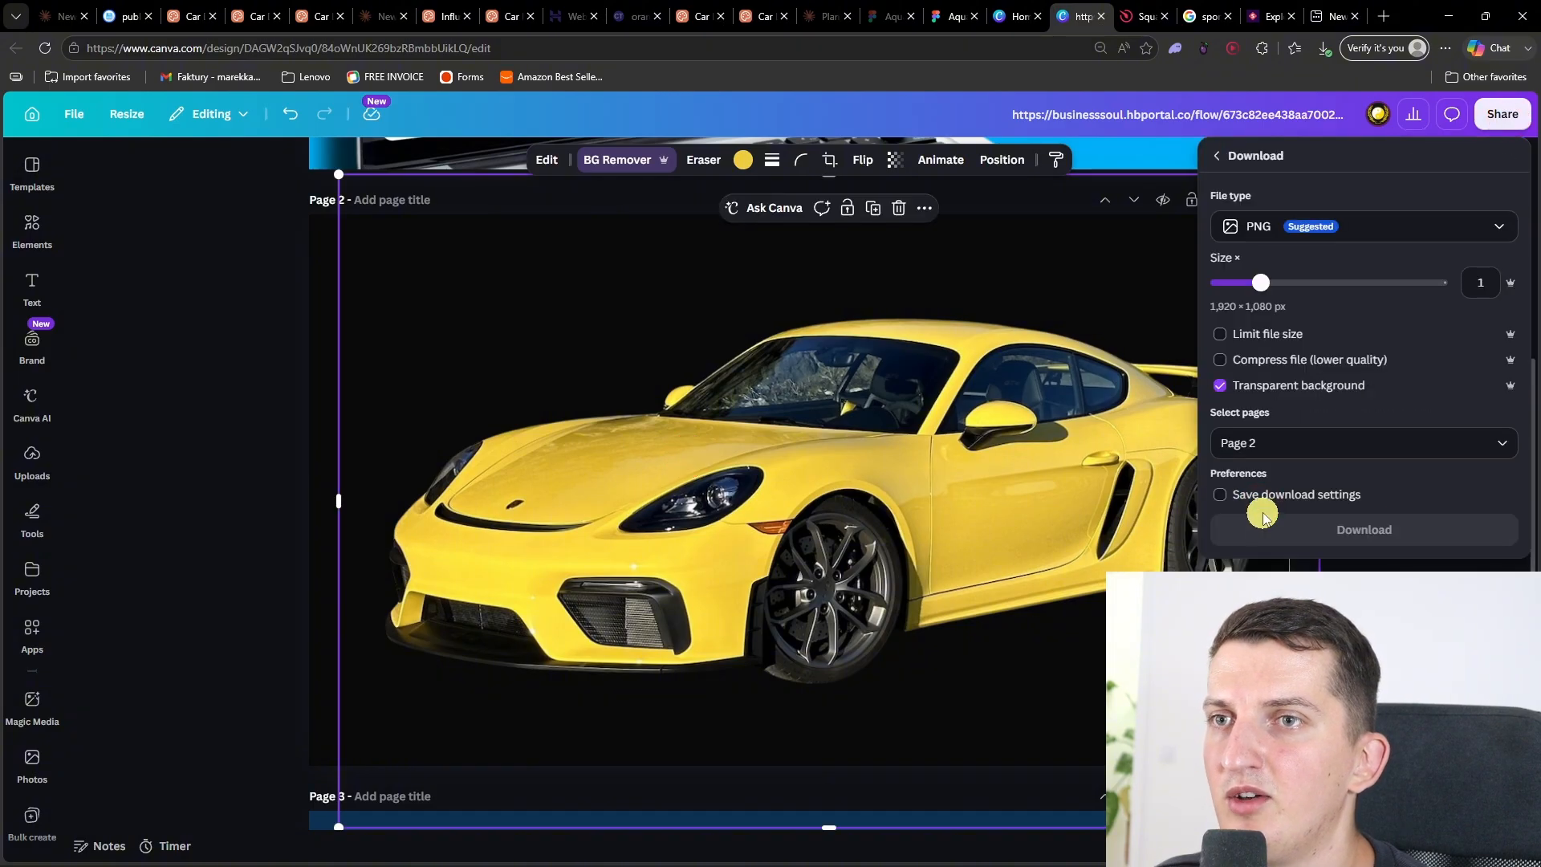
pyautogui.click(1362, 526)
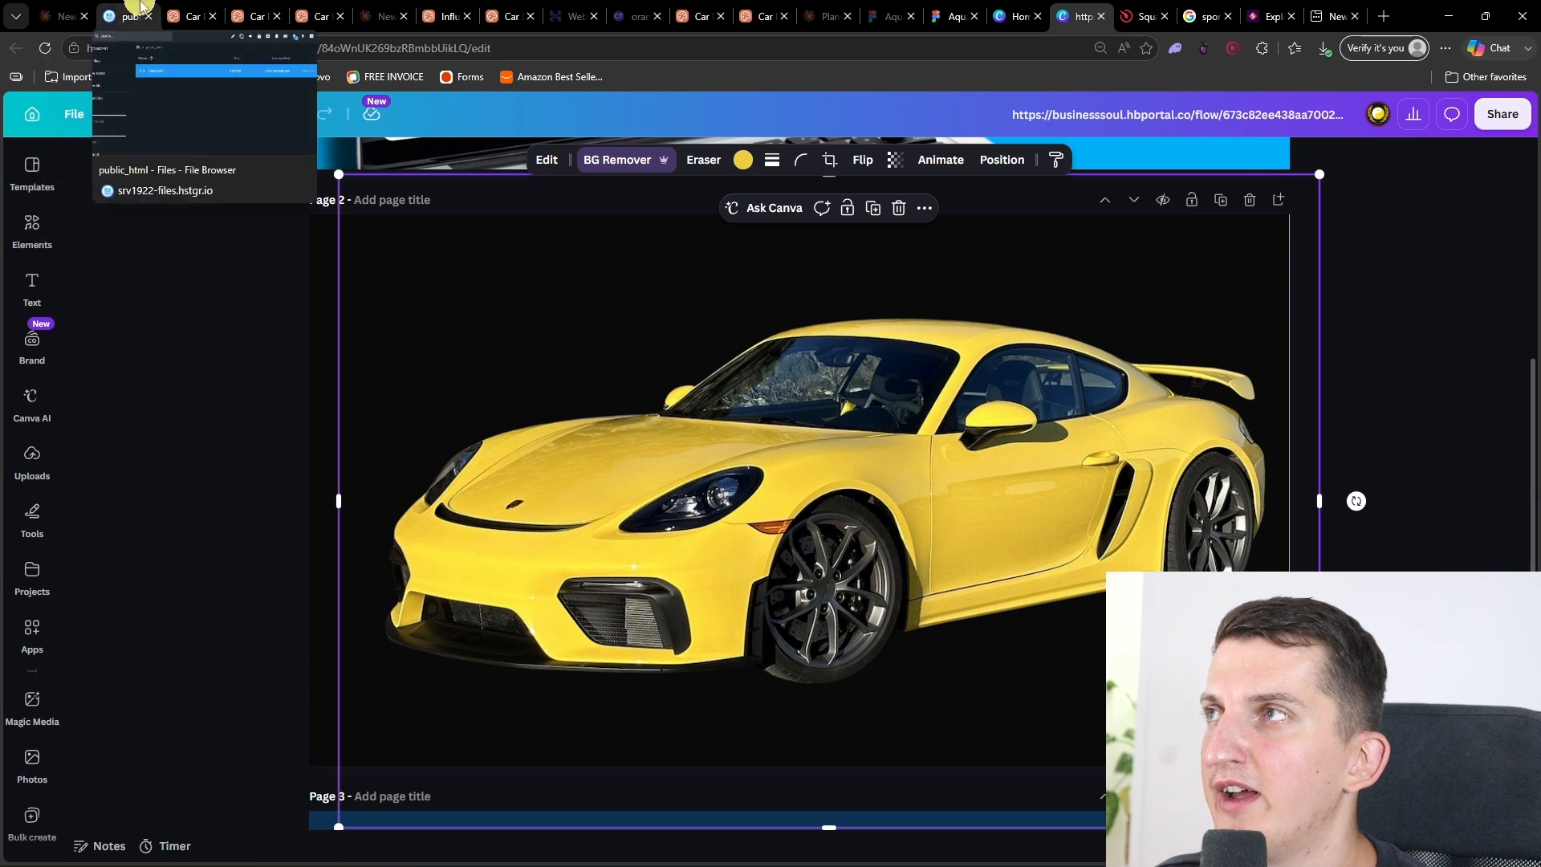
# Step: Switch to the Claude Design project and attach the newly downloaded transparent yellow car PNG to the chat message
pyautogui.click(192, 17)
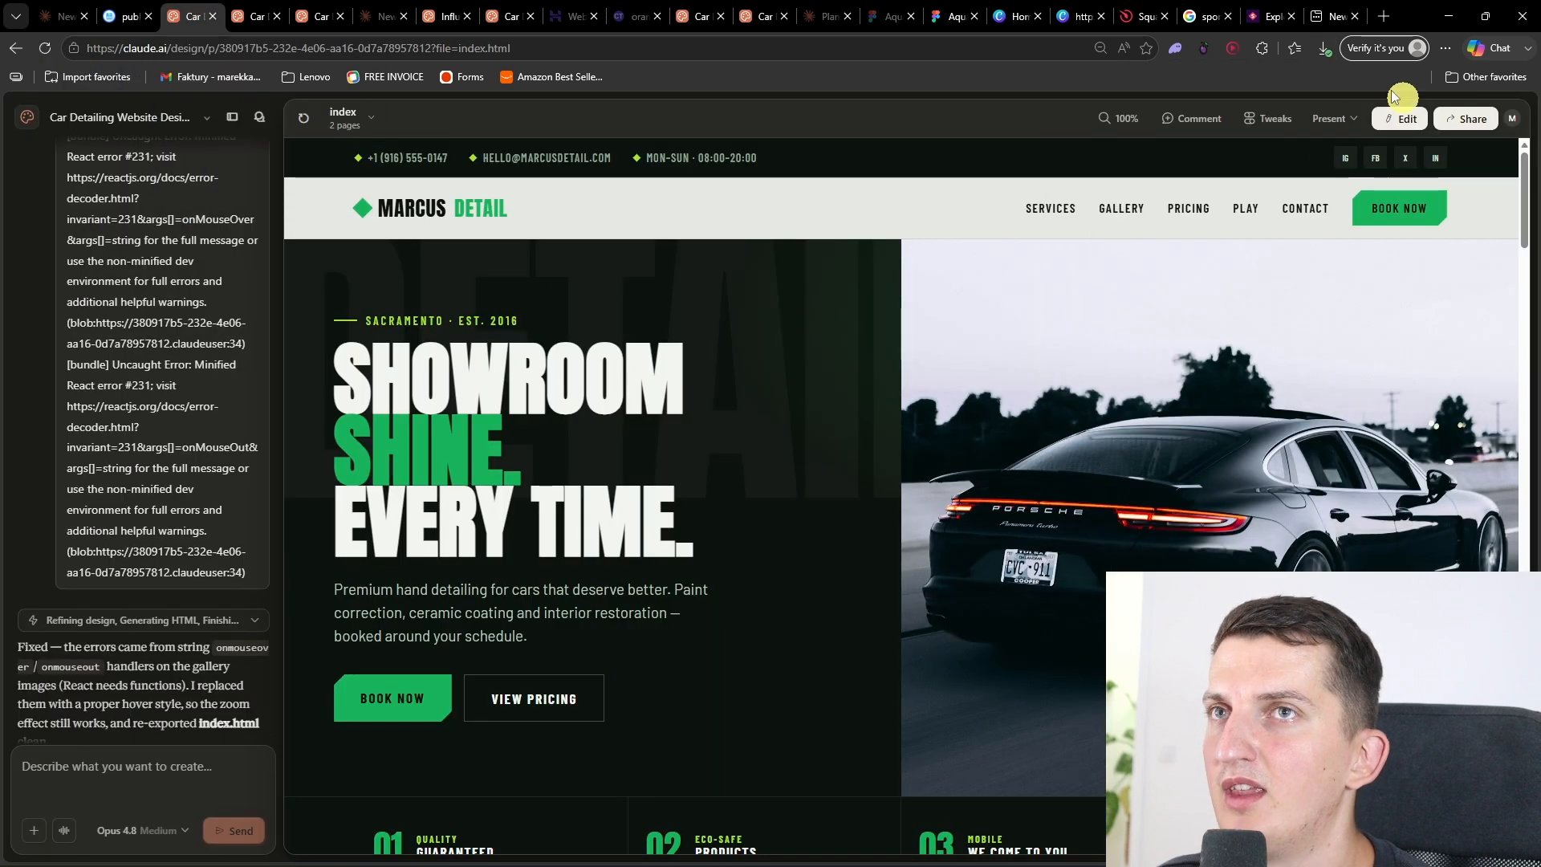
pyautogui.click(1324, 48)
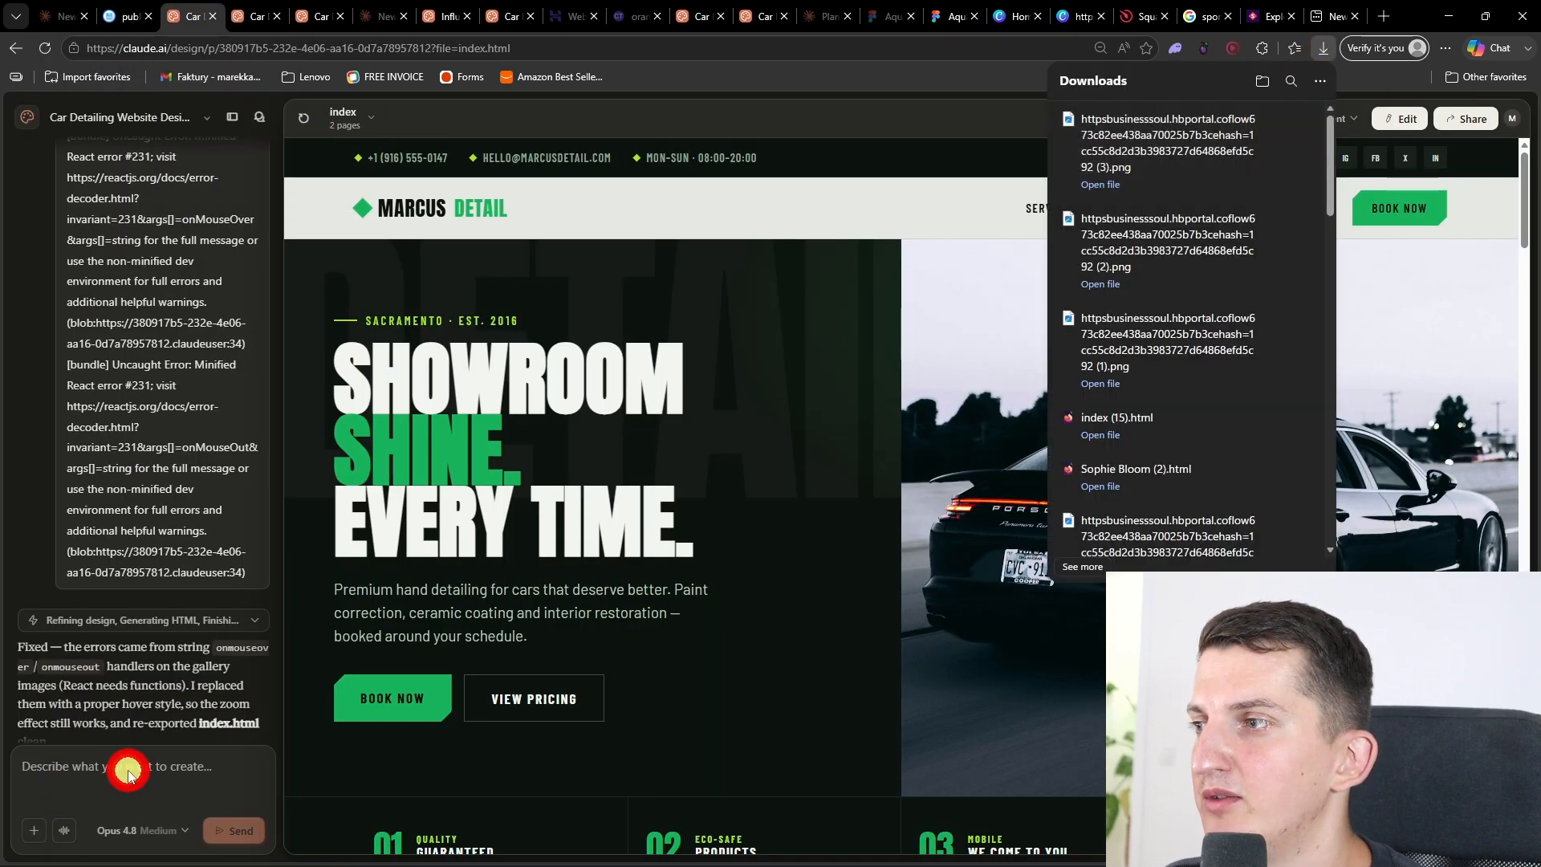
pyautogui.moveTo(1190, 160); pyautogui.dragTo(108, 783)
# Step: Ask Claude to replace the header image with this car, entering from the right and centered right-middle, with the text on the left adjusted slightly right
pyautogui.write('pleas')
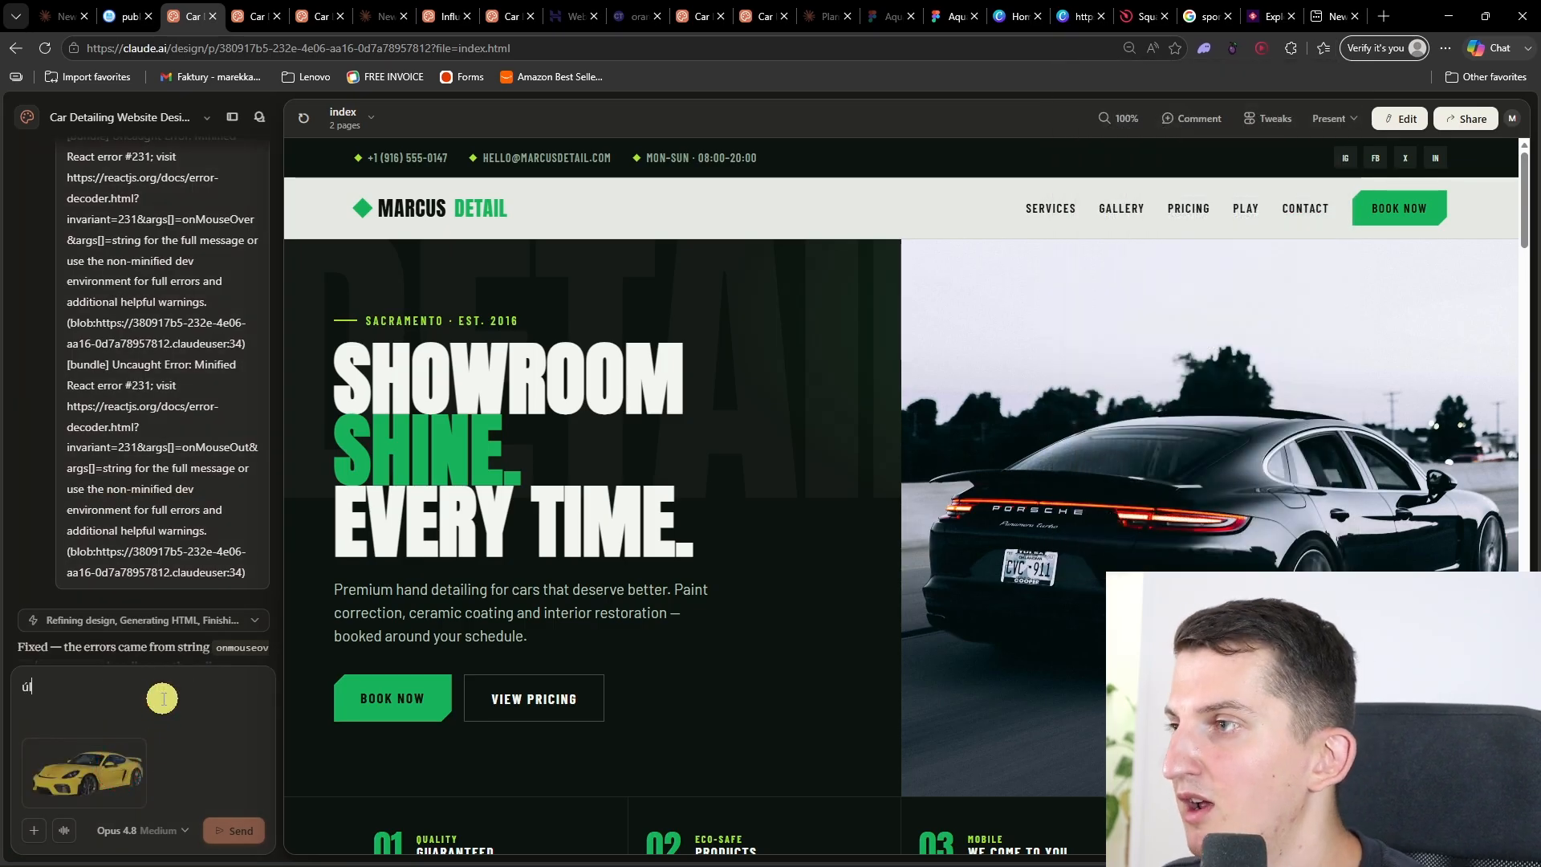
pyautogui.write('e replace the header image with this car, and whe')
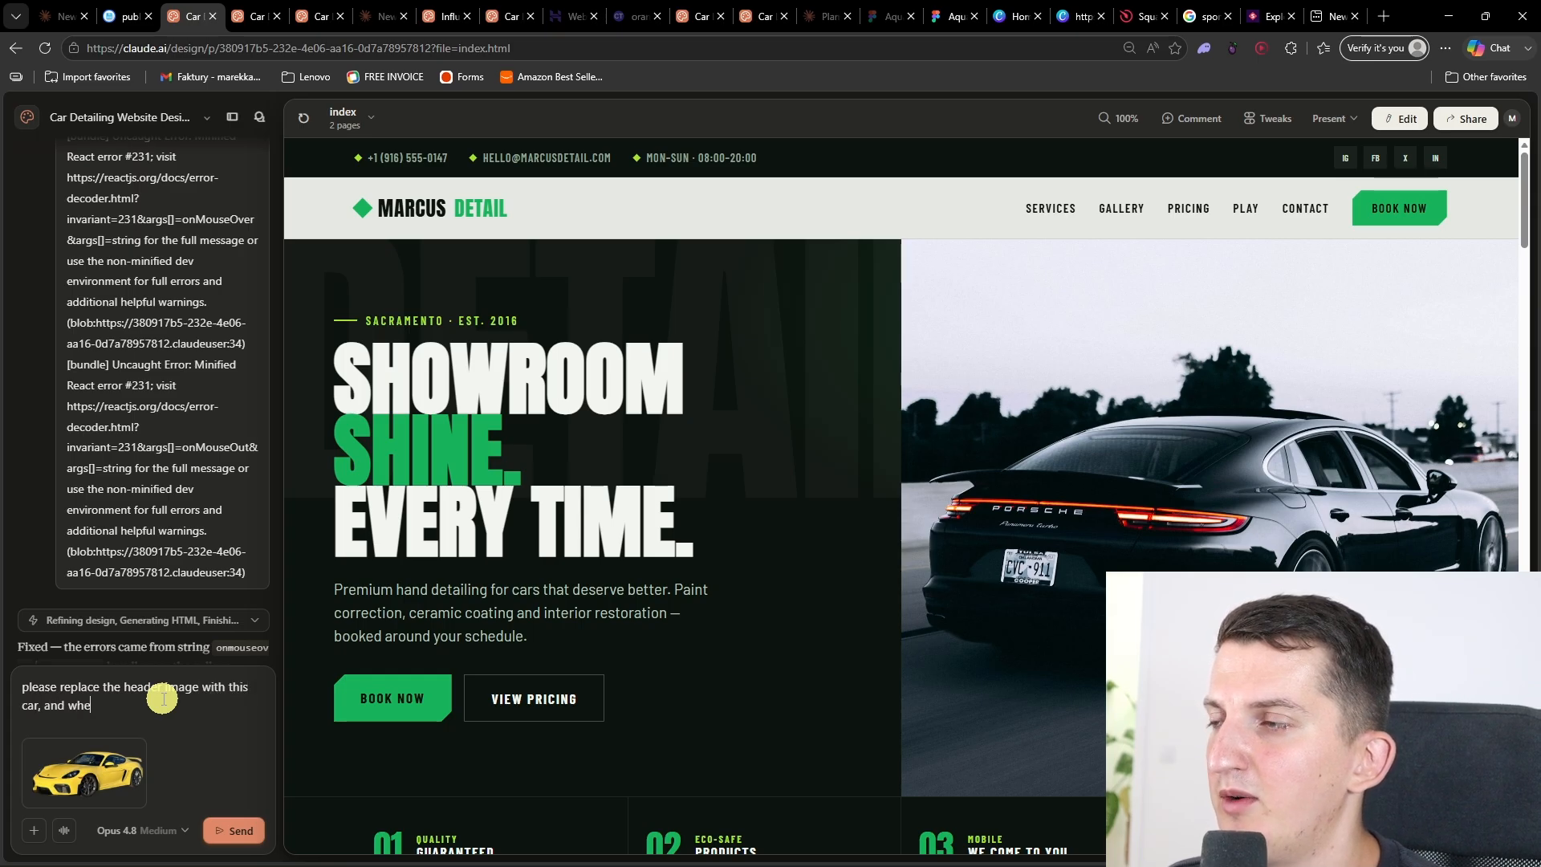
pyautogui.write('n the site is loaded I want it to come the')
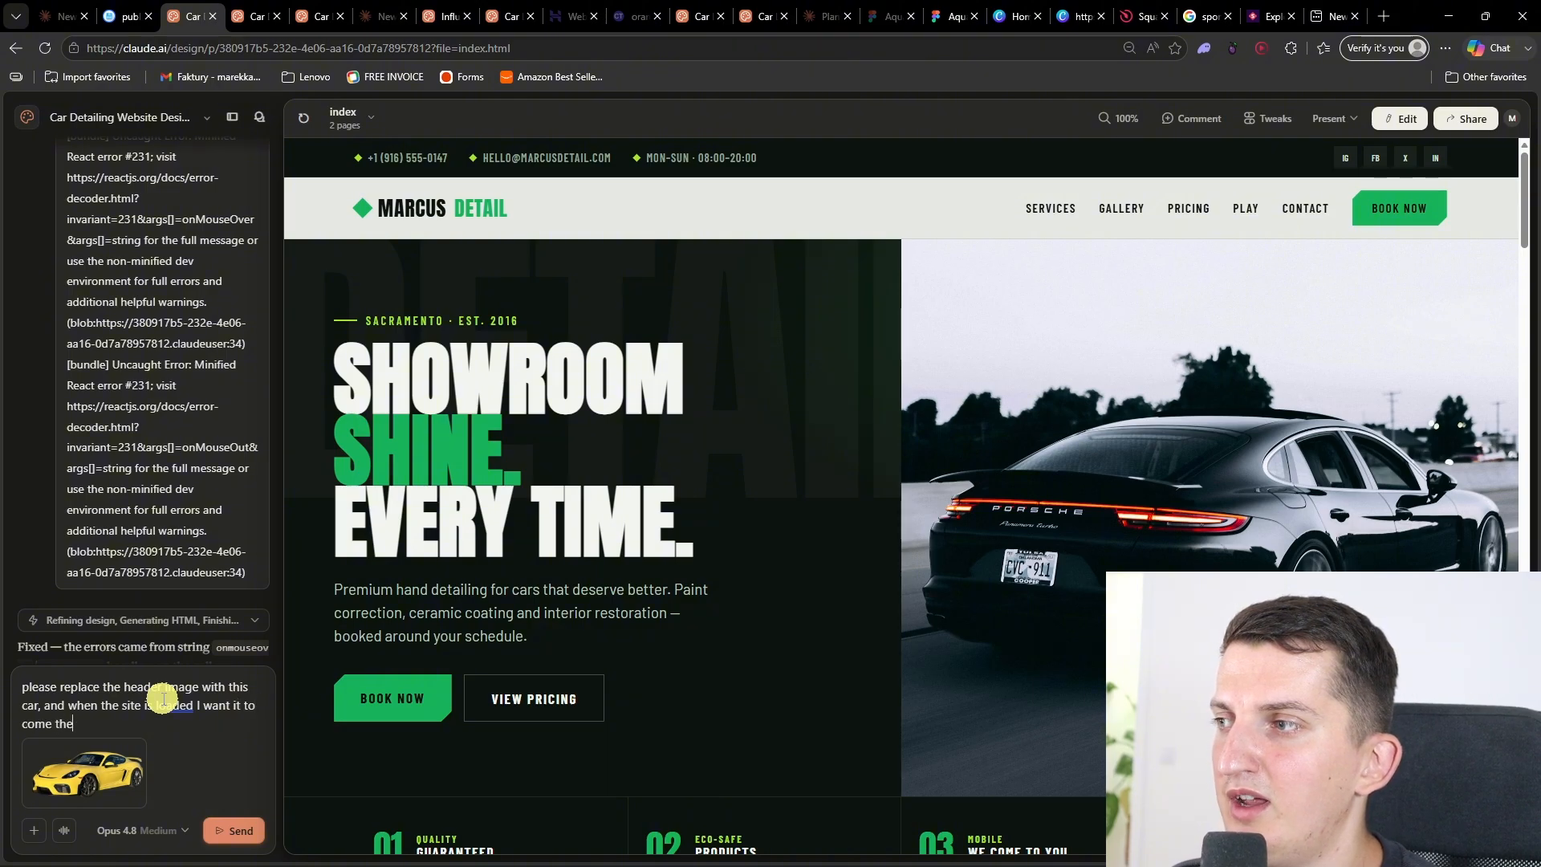
pyautogui.write('know what I mean? center it to right middle')
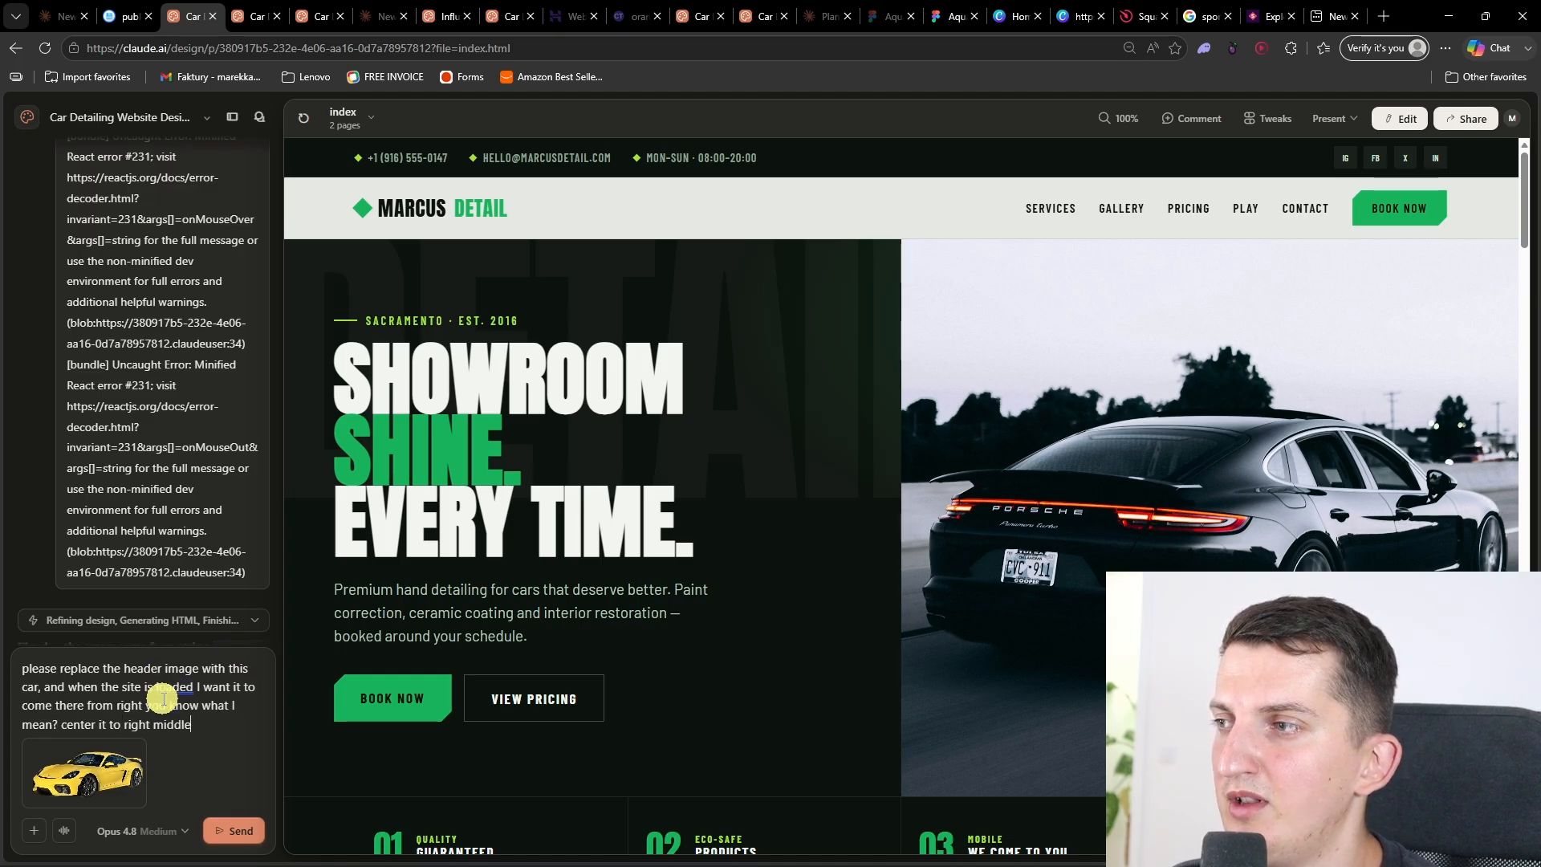
pyautogui.write('o it ')
pyautogui.write('appears t')
pyautogui.write('here.. and have the text o')
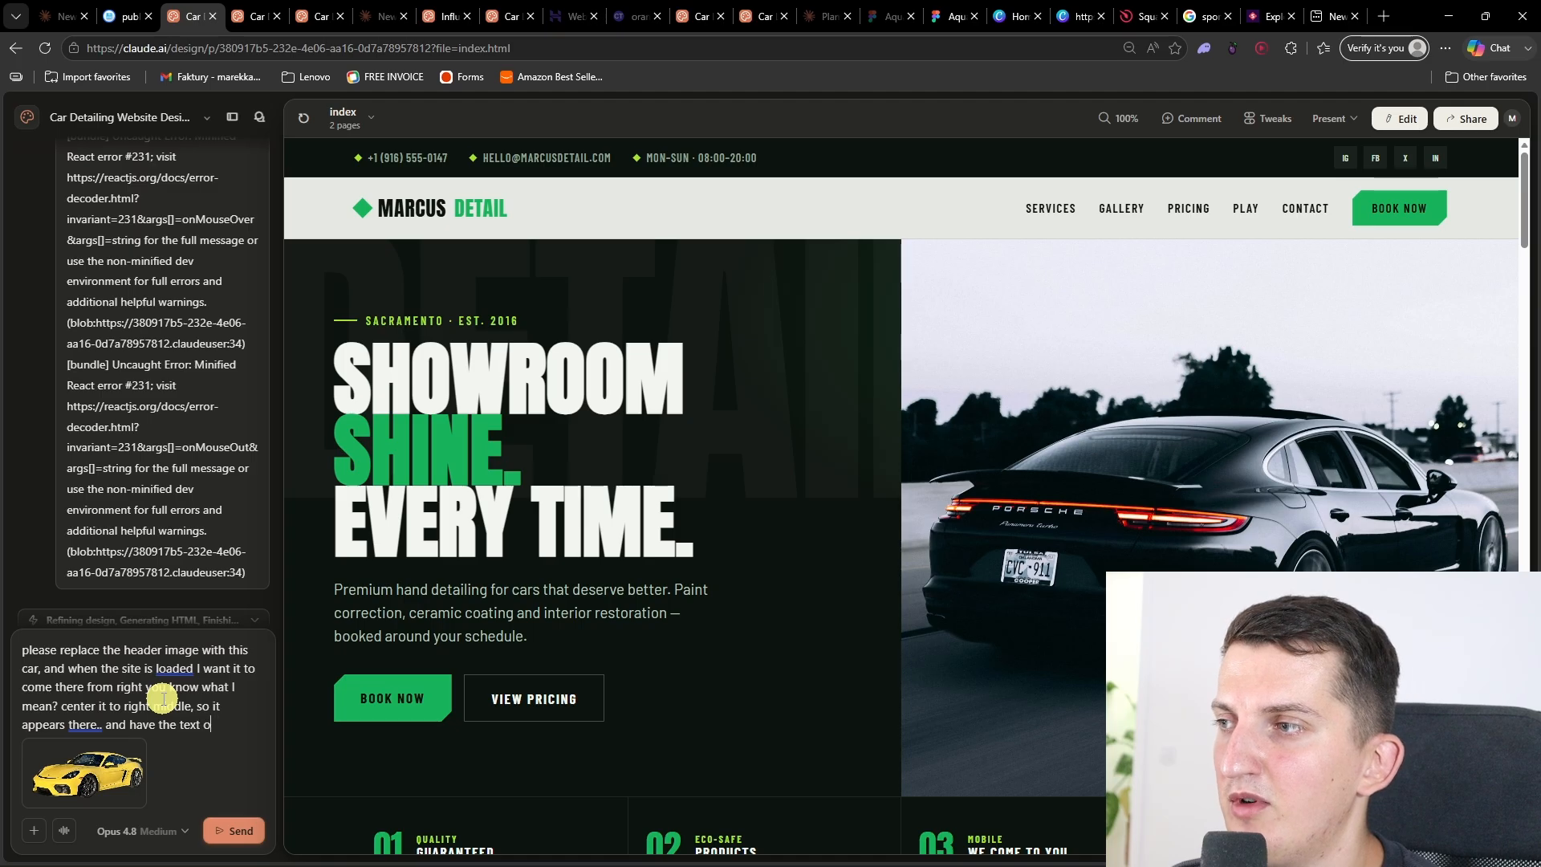
pyautogui.write('ng approriate to it.. so litt')
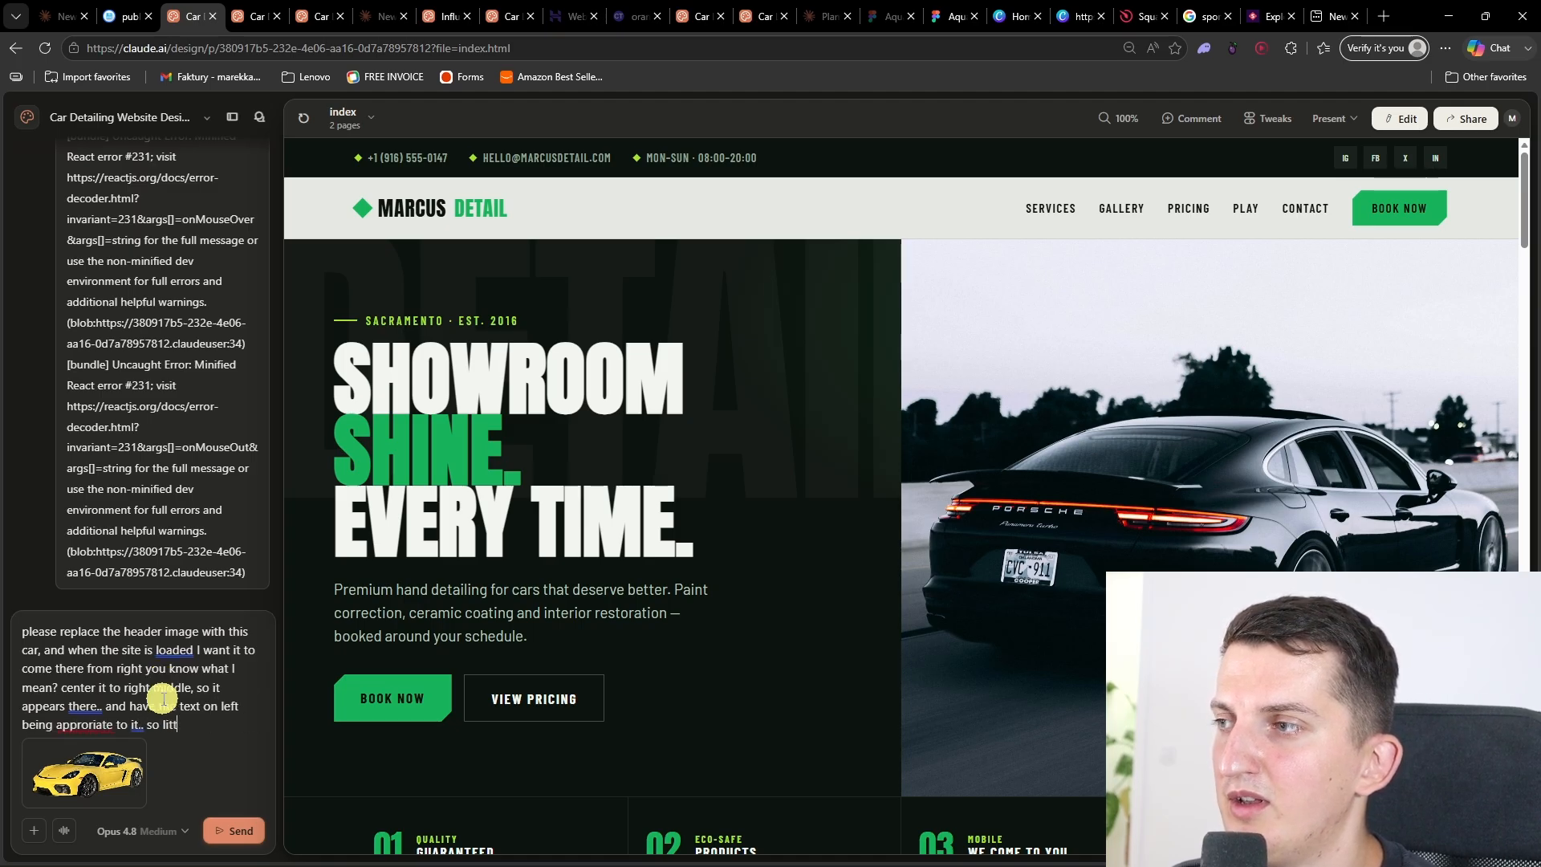
pyautogui.write('ght t')
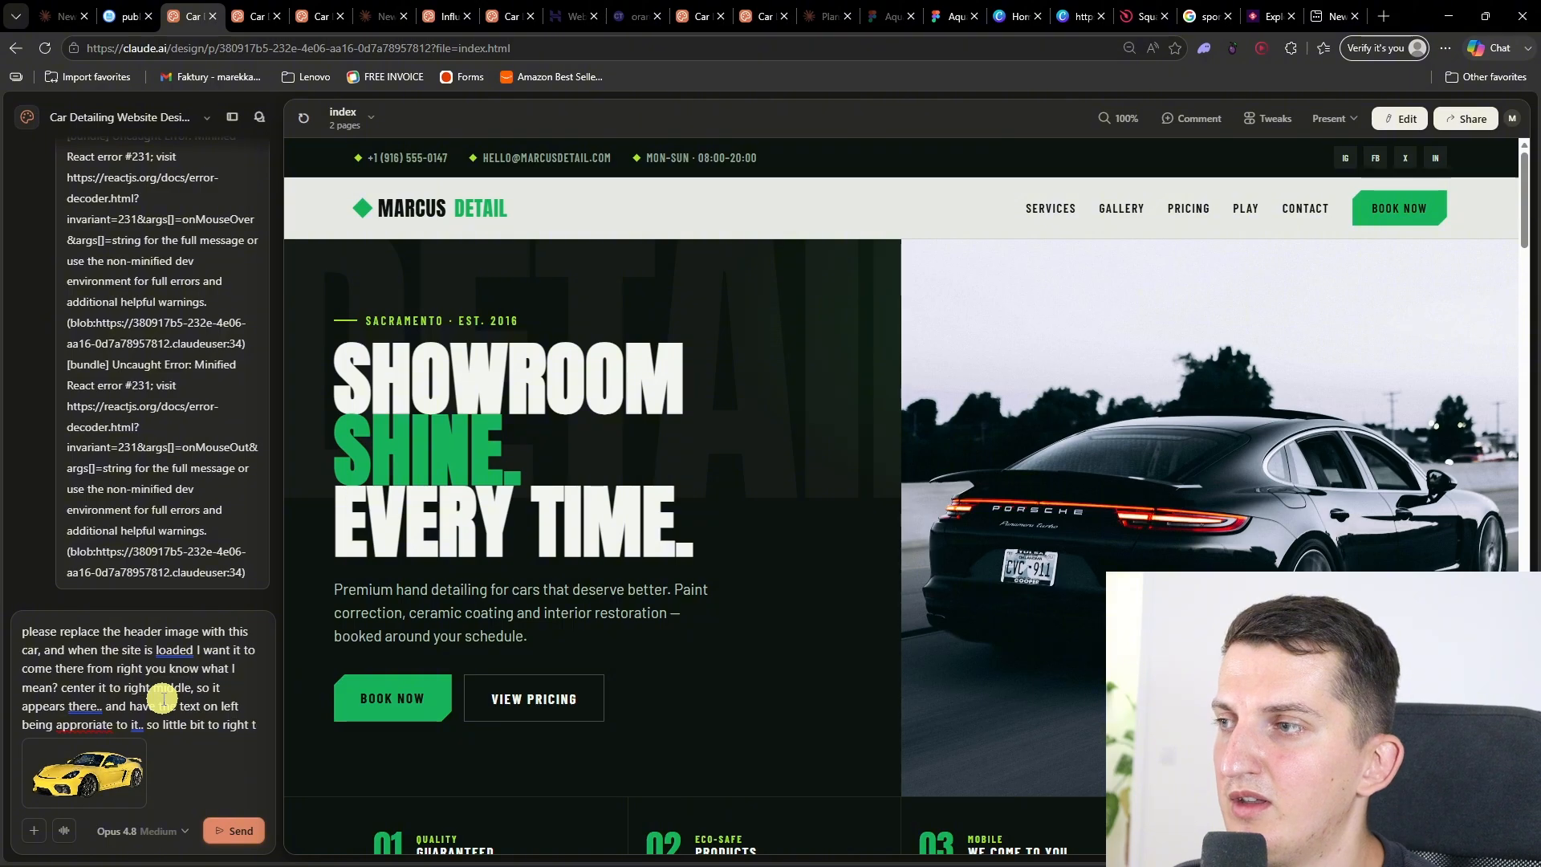
pyautogui.write('ehe text')
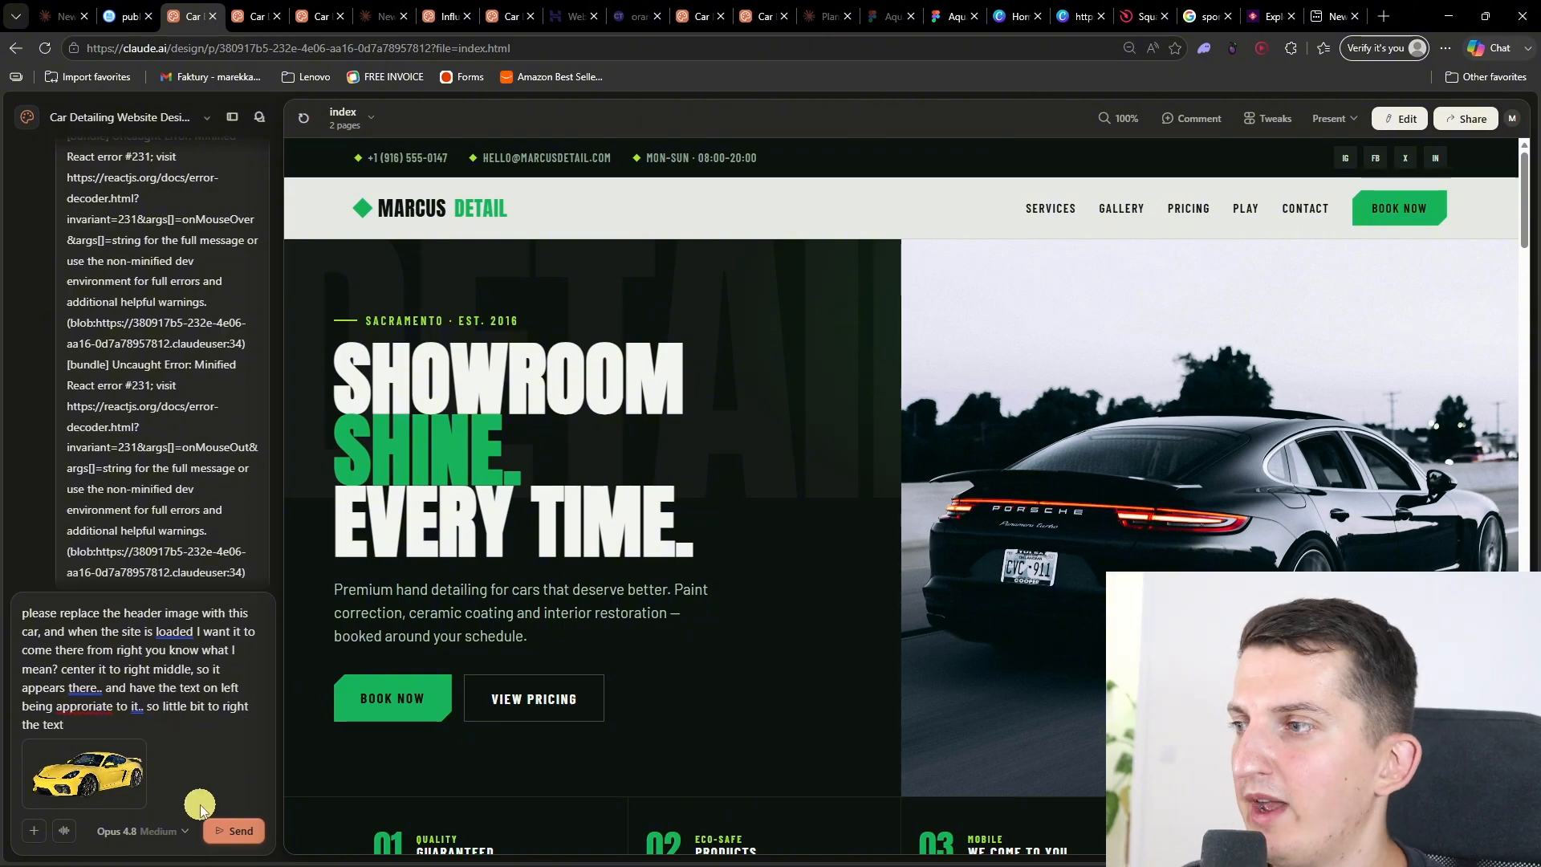
pyautogui.click(233, 830)
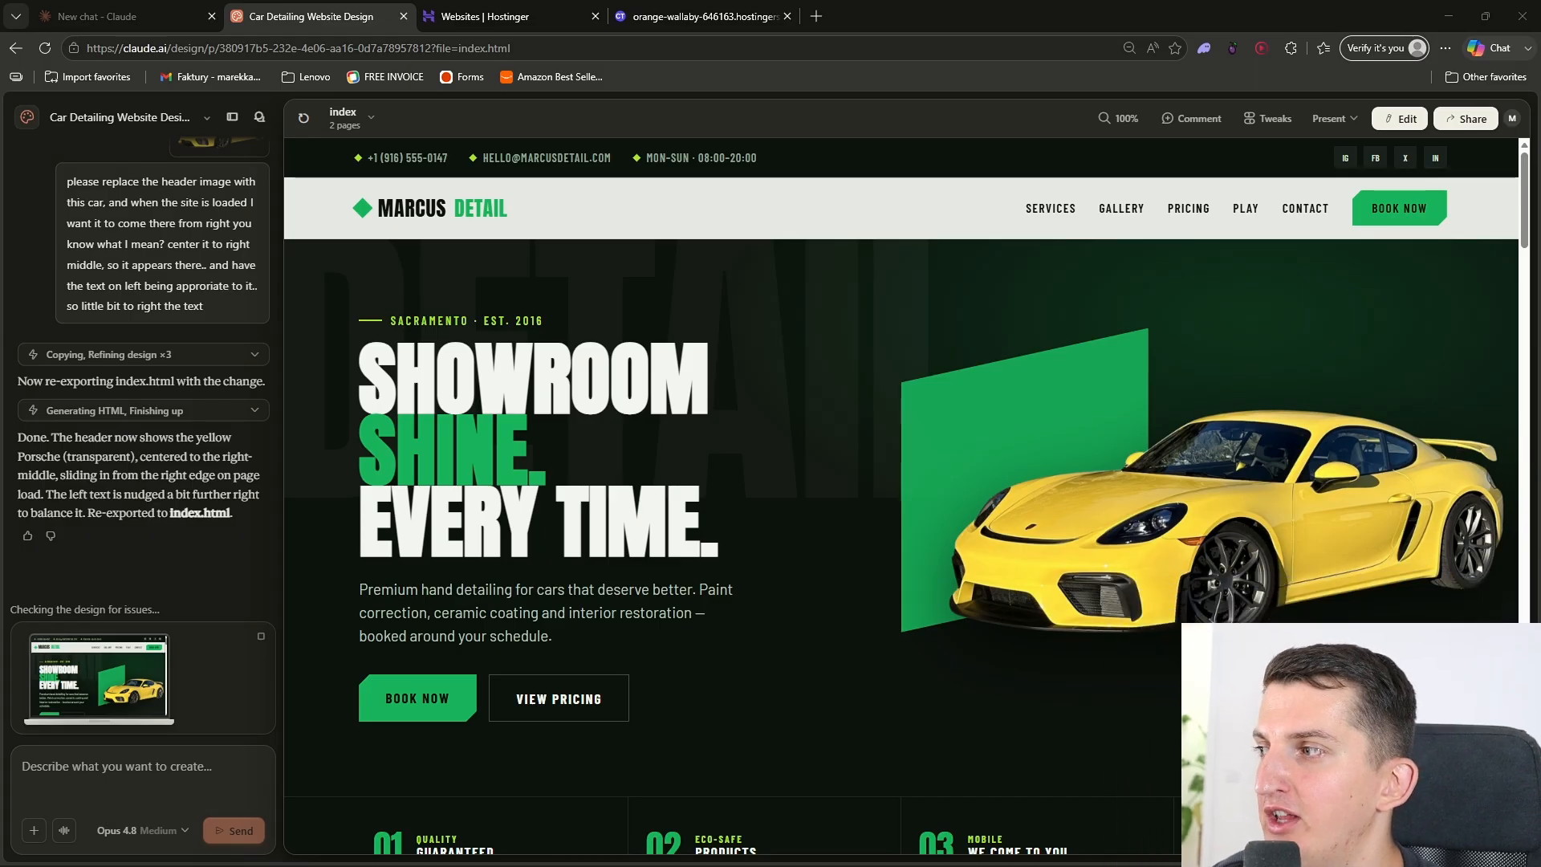
# Step: Present the updated site in a new tab to check the yellow car's entrance in the header
pyautogui.click(1255, 561)
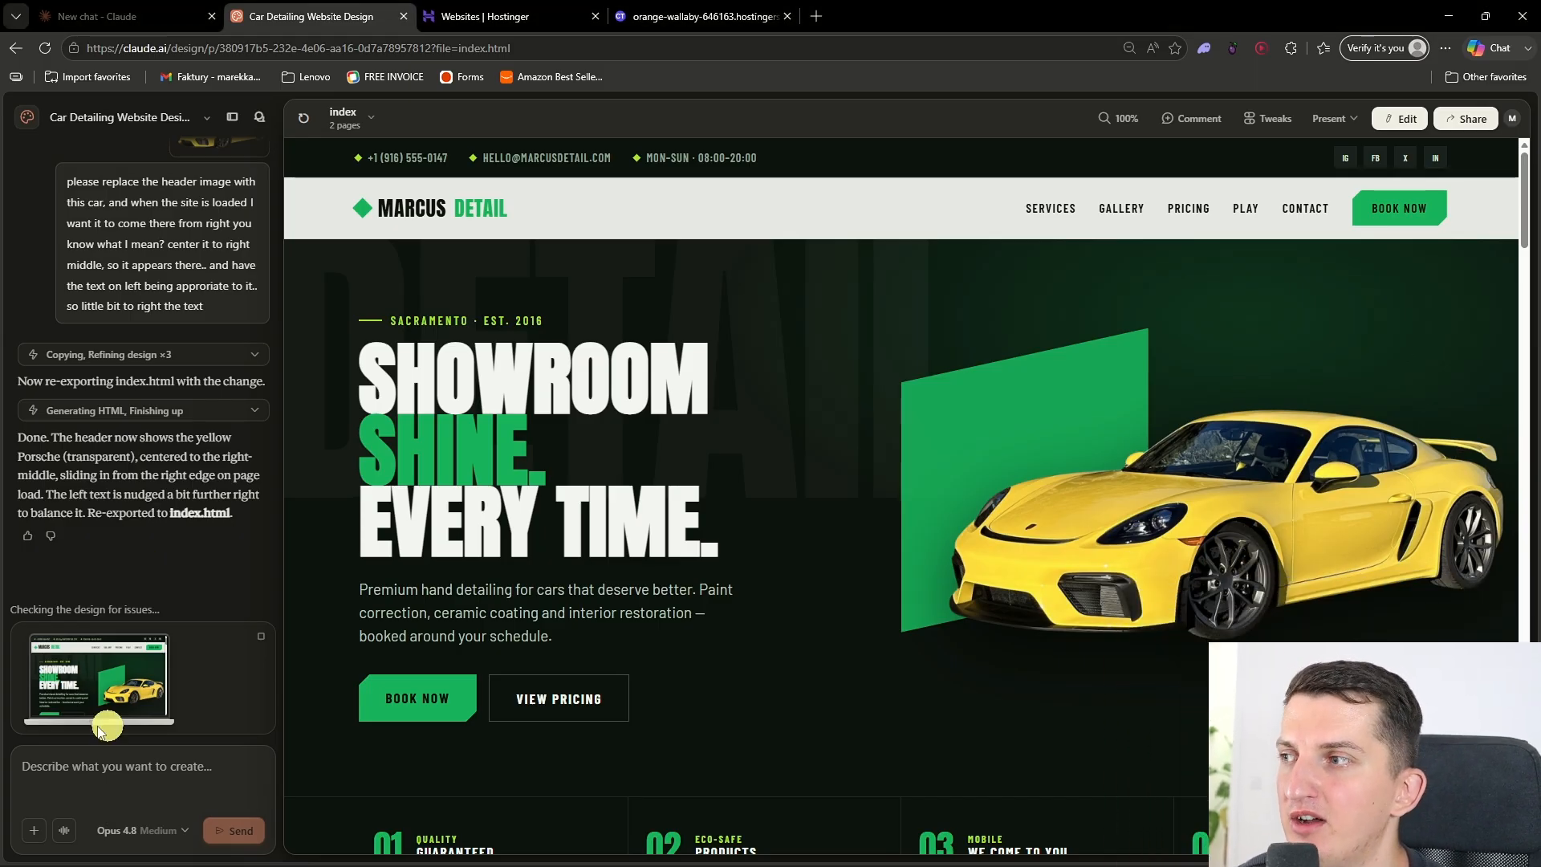
pyautogui.moveTo(856, 627); pyautogui.dragTo(878, 578)
pyautogui.click(869, 615)
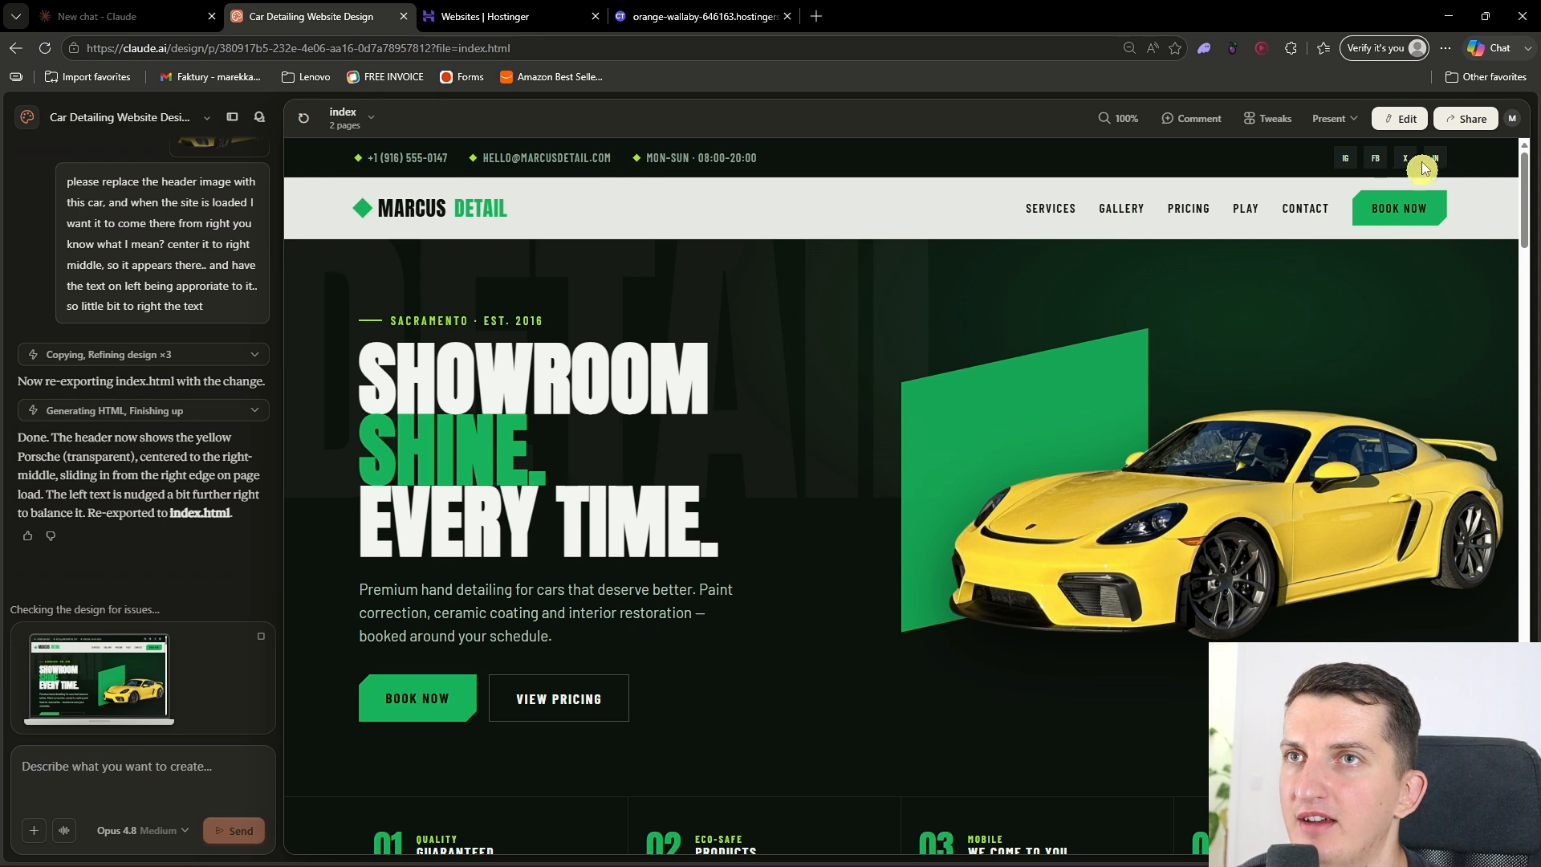
pyautogui.click(1363, 121)
pyautogui.click(1337, 213)
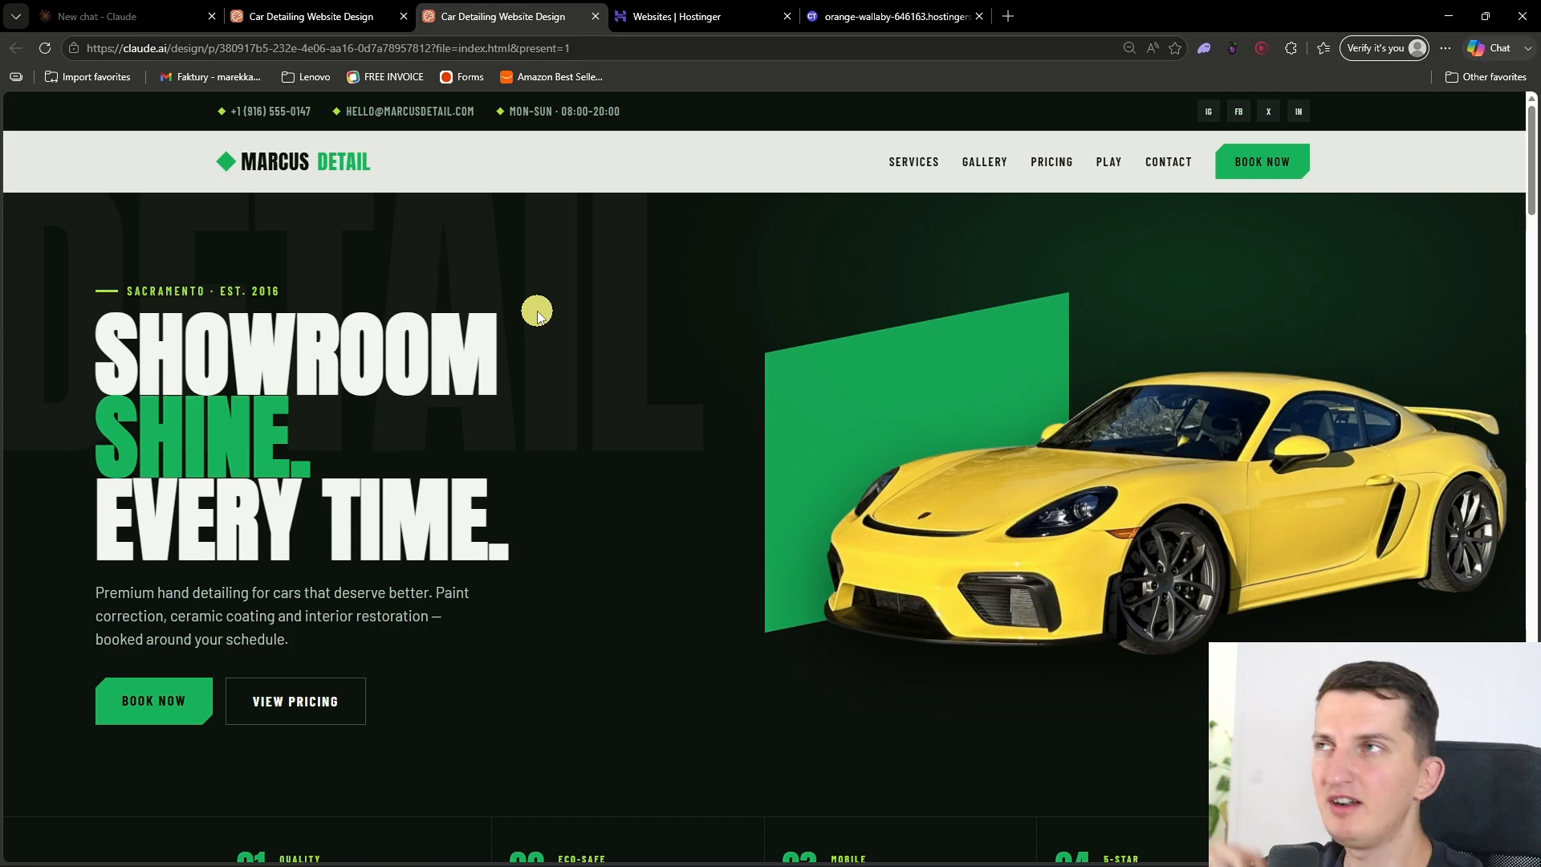
# Step: Return to the design project and ask Claude to replace the logo shown while the site loads with normal loading
pyautogui.click(157, 10)
pyautogui.click(368, 12)
pyautogui.click(112, 759)
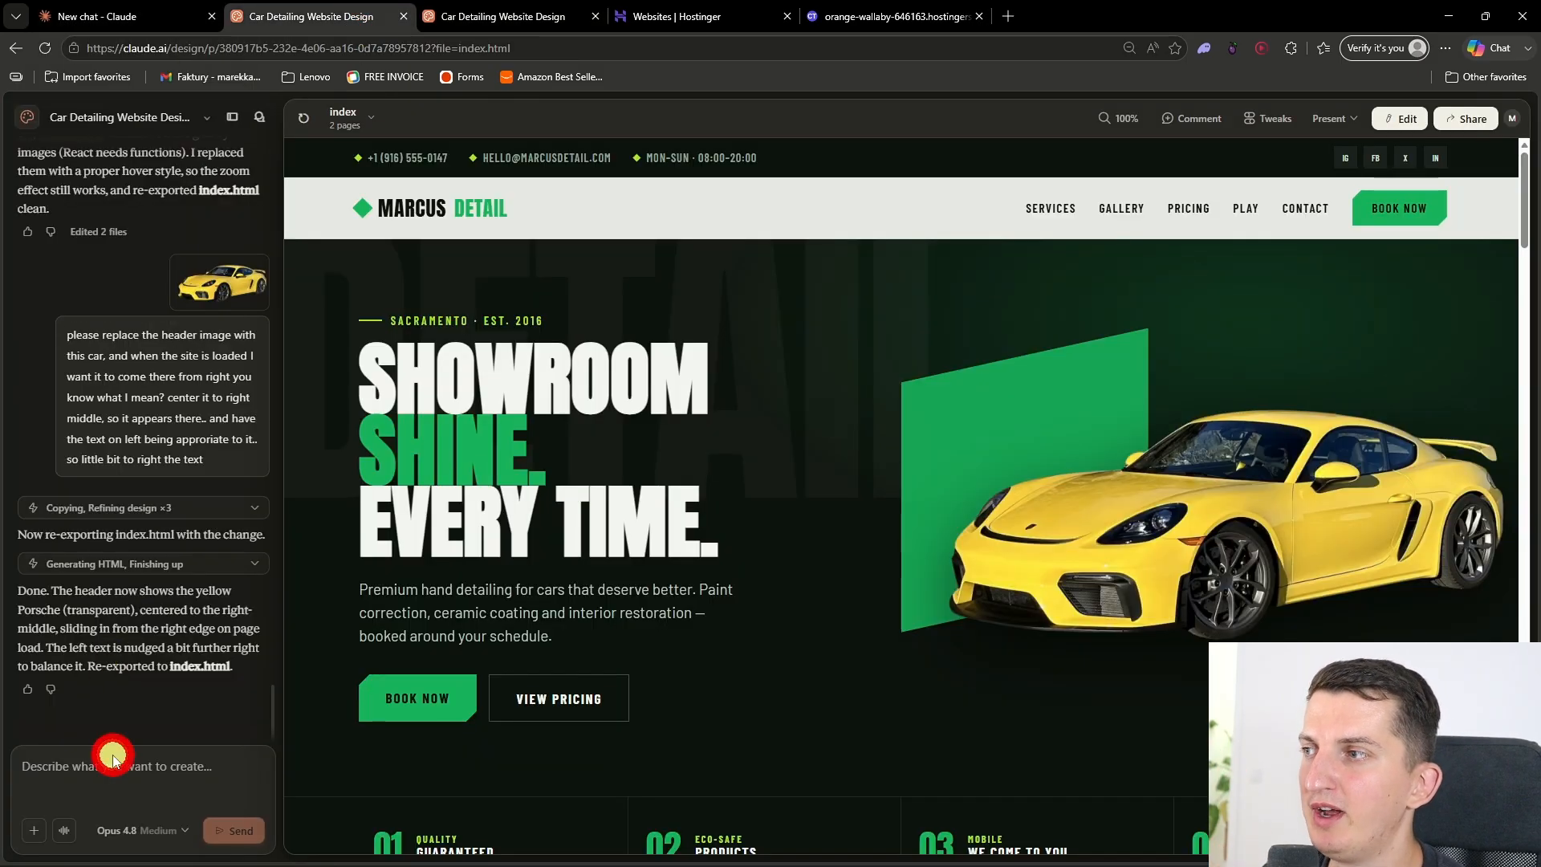
pyautogui.write('ave')
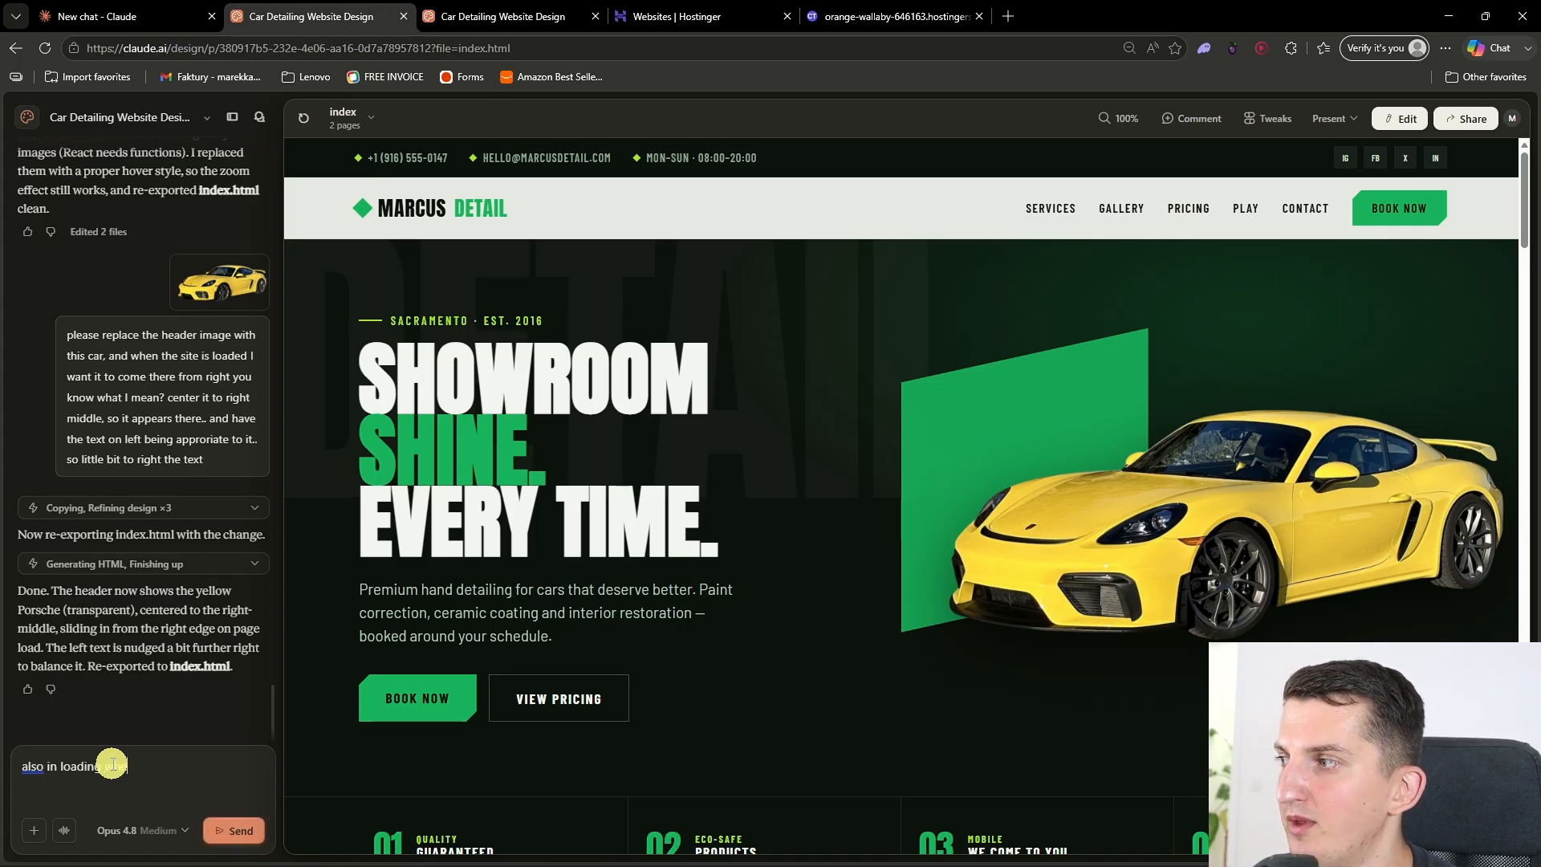
pyautogui.write(' th')
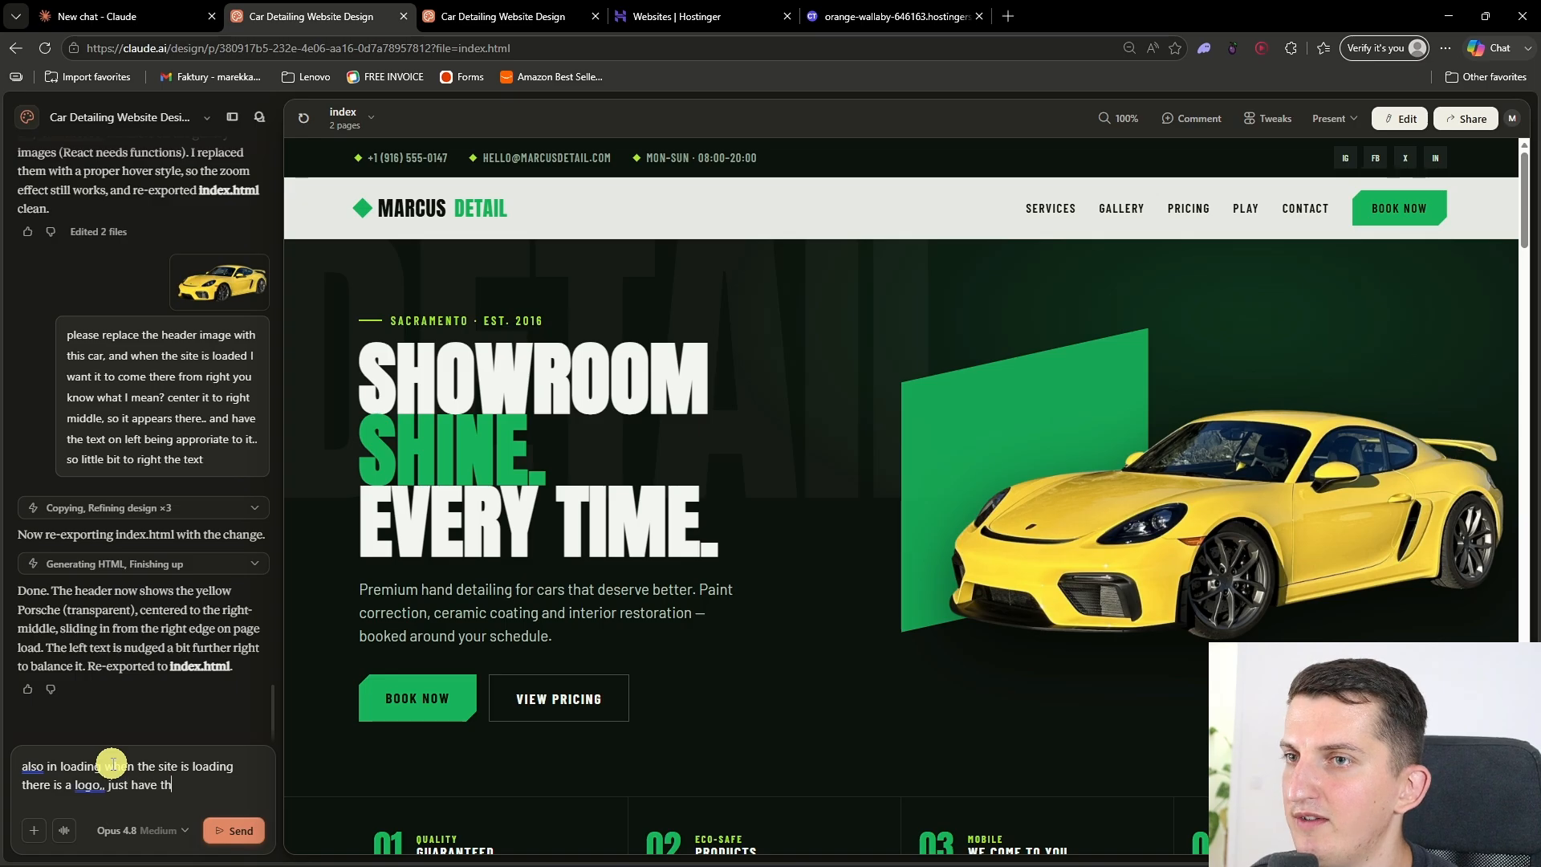
pyautogui.write('ere normal loading thank you')
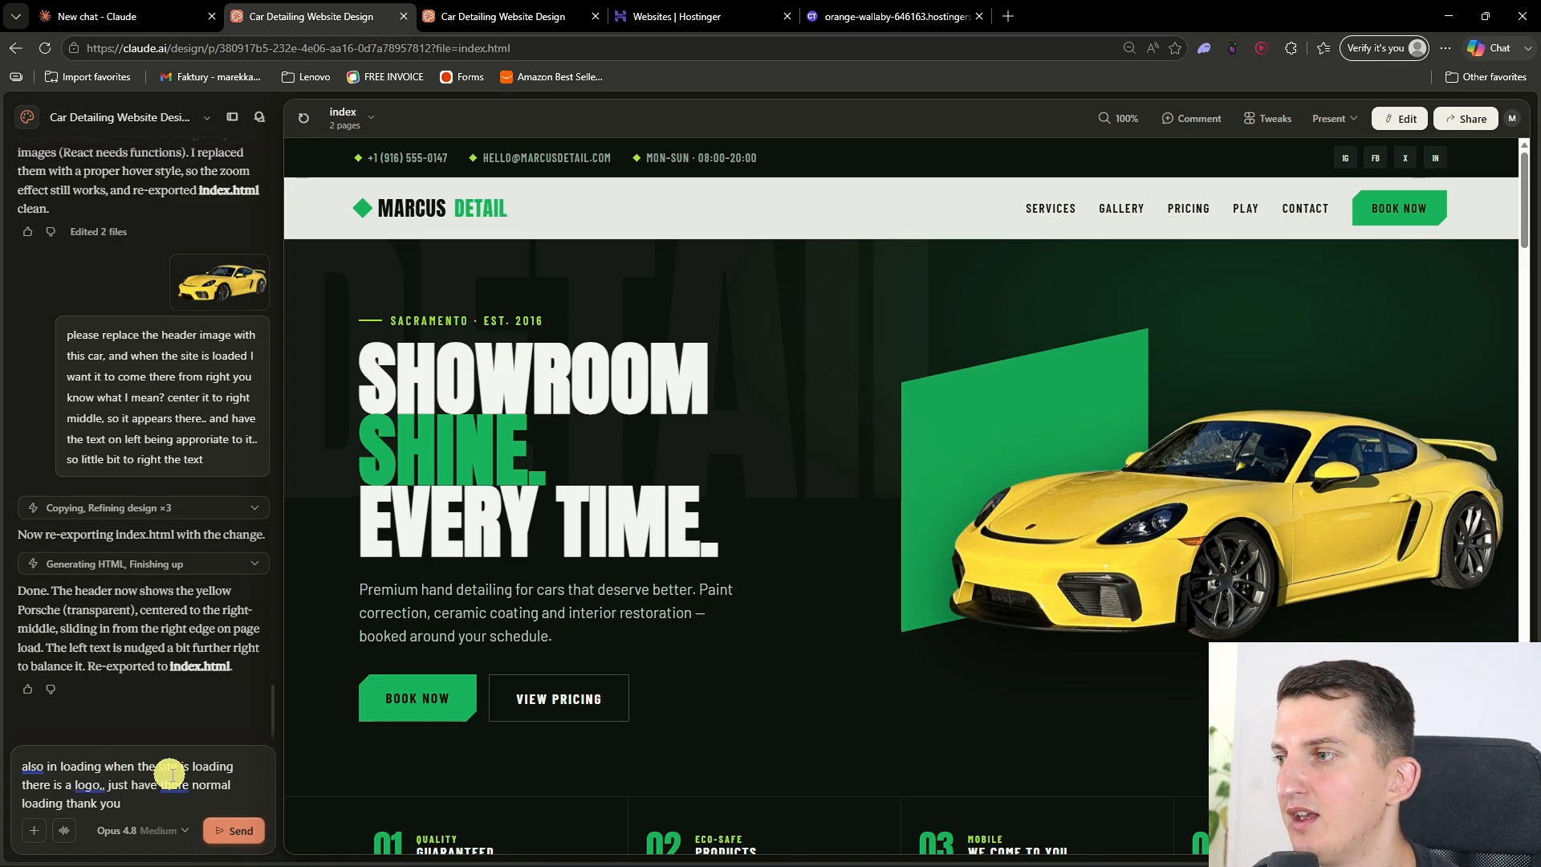
pyautogui.press('Return')
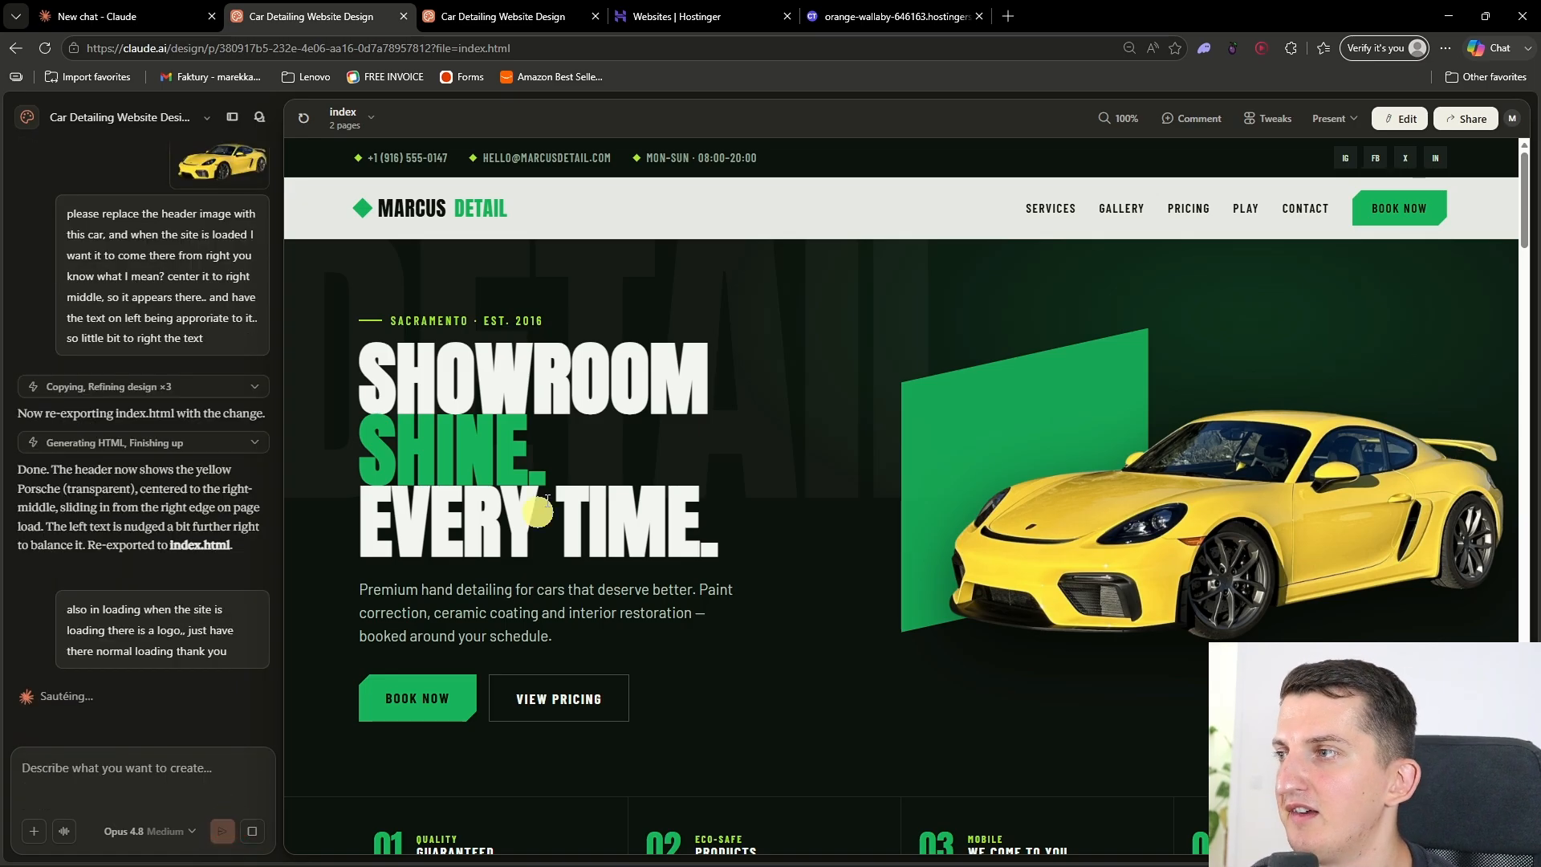
# Step: Review the presented site's header animation, services section and Clean It Yourself section
pyautogui.click(478, 15)
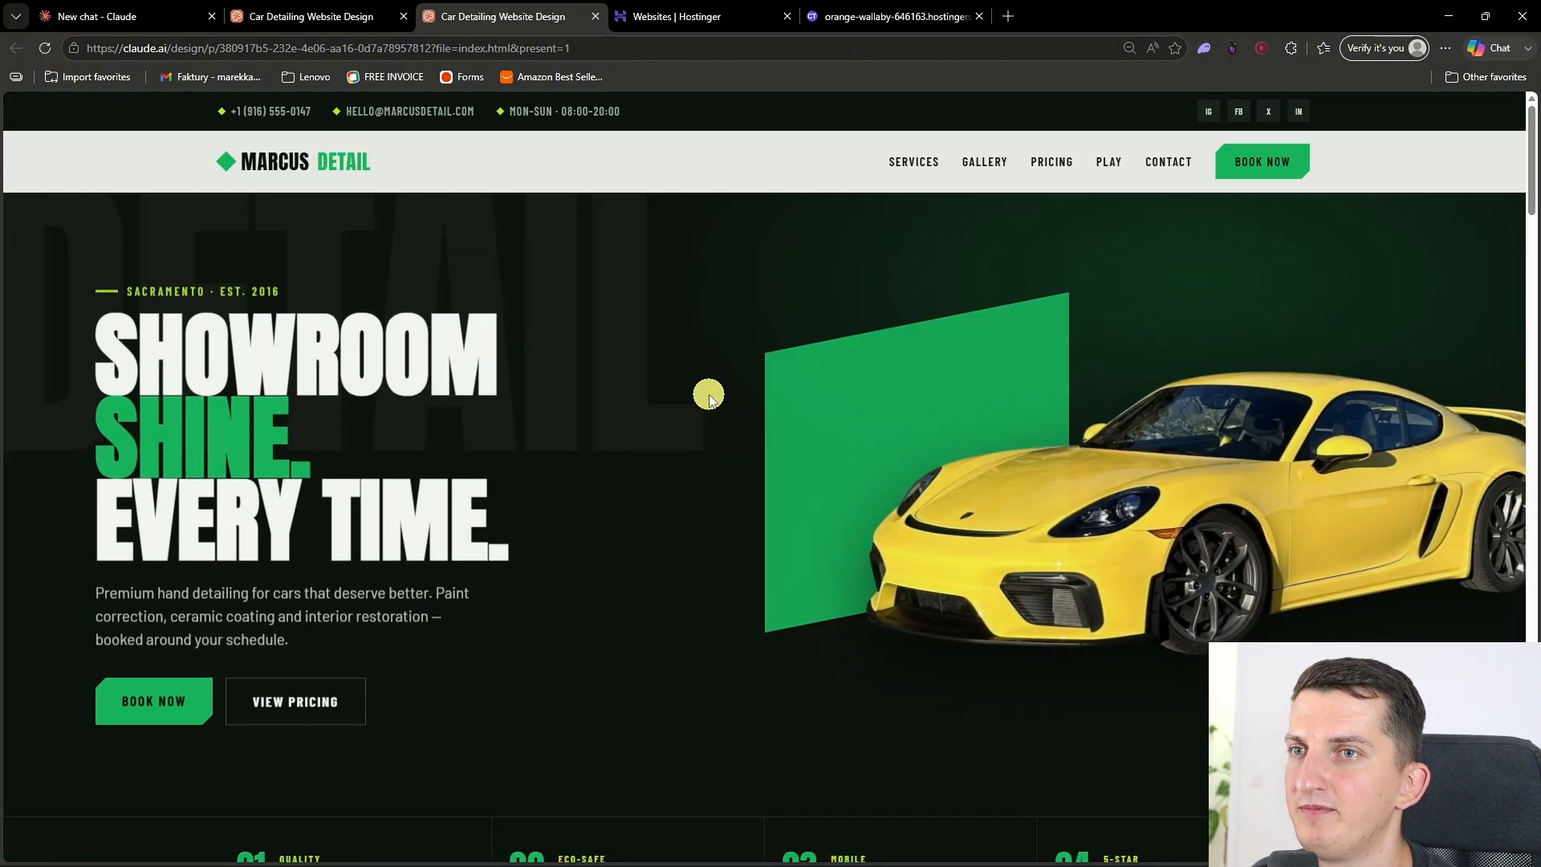
pyautogui.scroll(-2, 709, 402)
pyautogui.scroll(2, 709, 402)
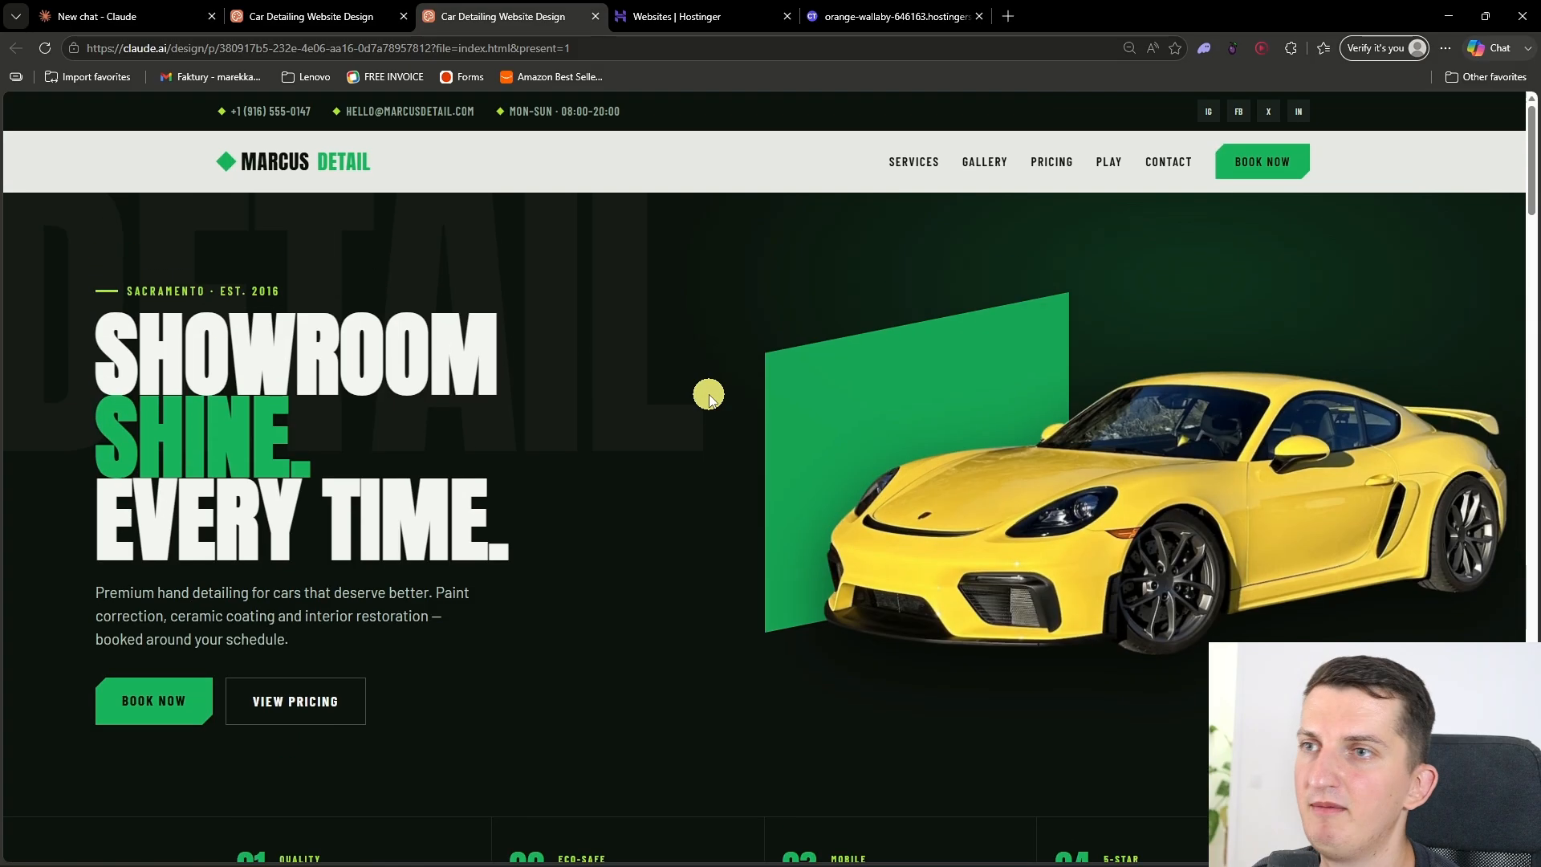
pyautogui.scroll(-2, 709, 396)
pyautogui.scroll(2, 709, 396)
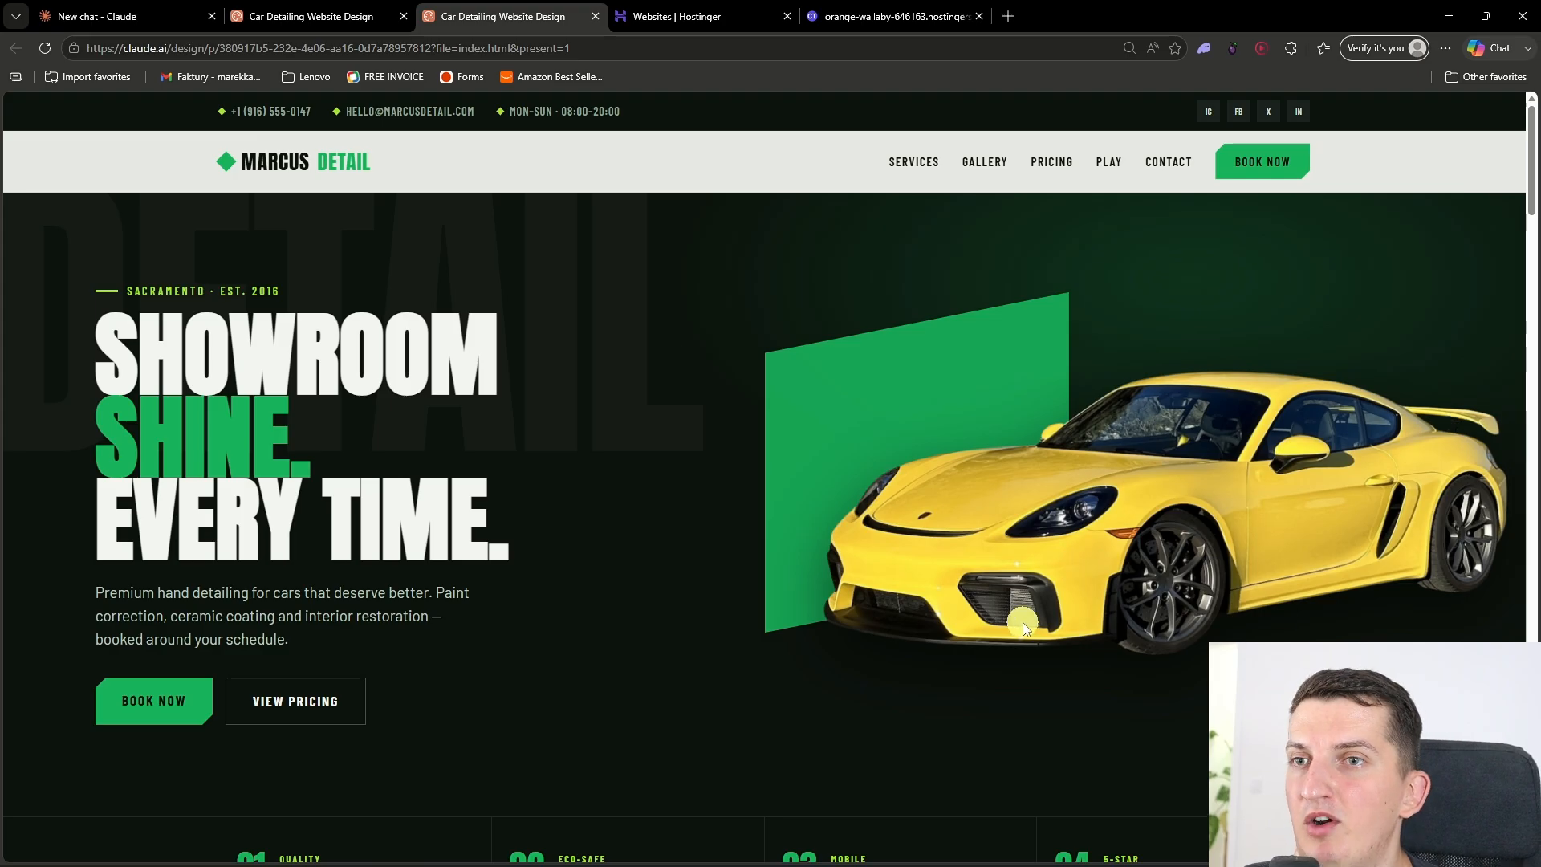
pyautogui.scroll(-15, 1023, 623)
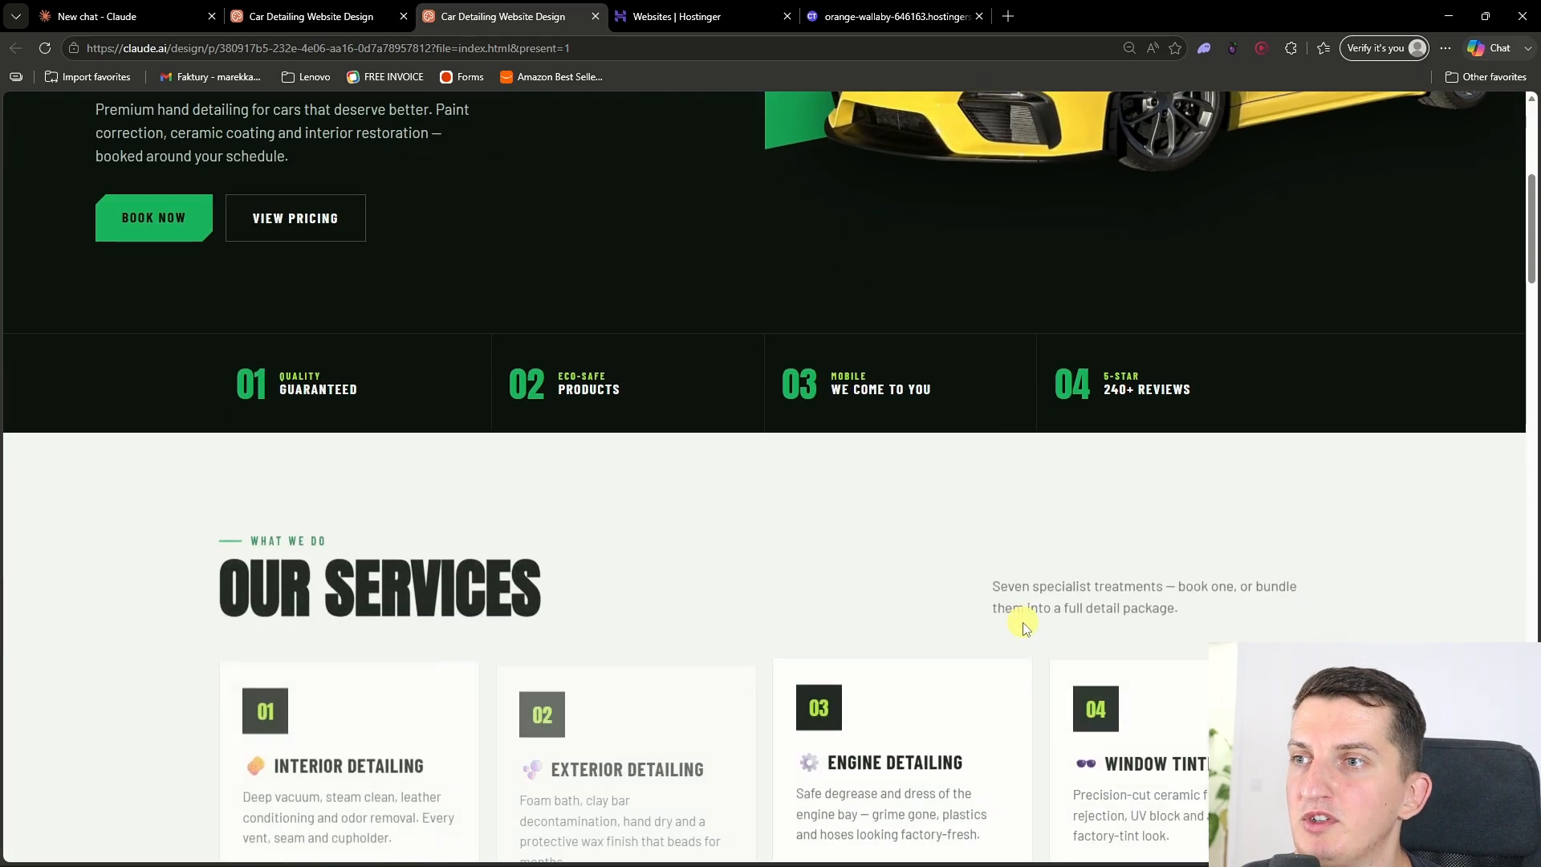
pyautogui.scroll(-15, 1023, 623)
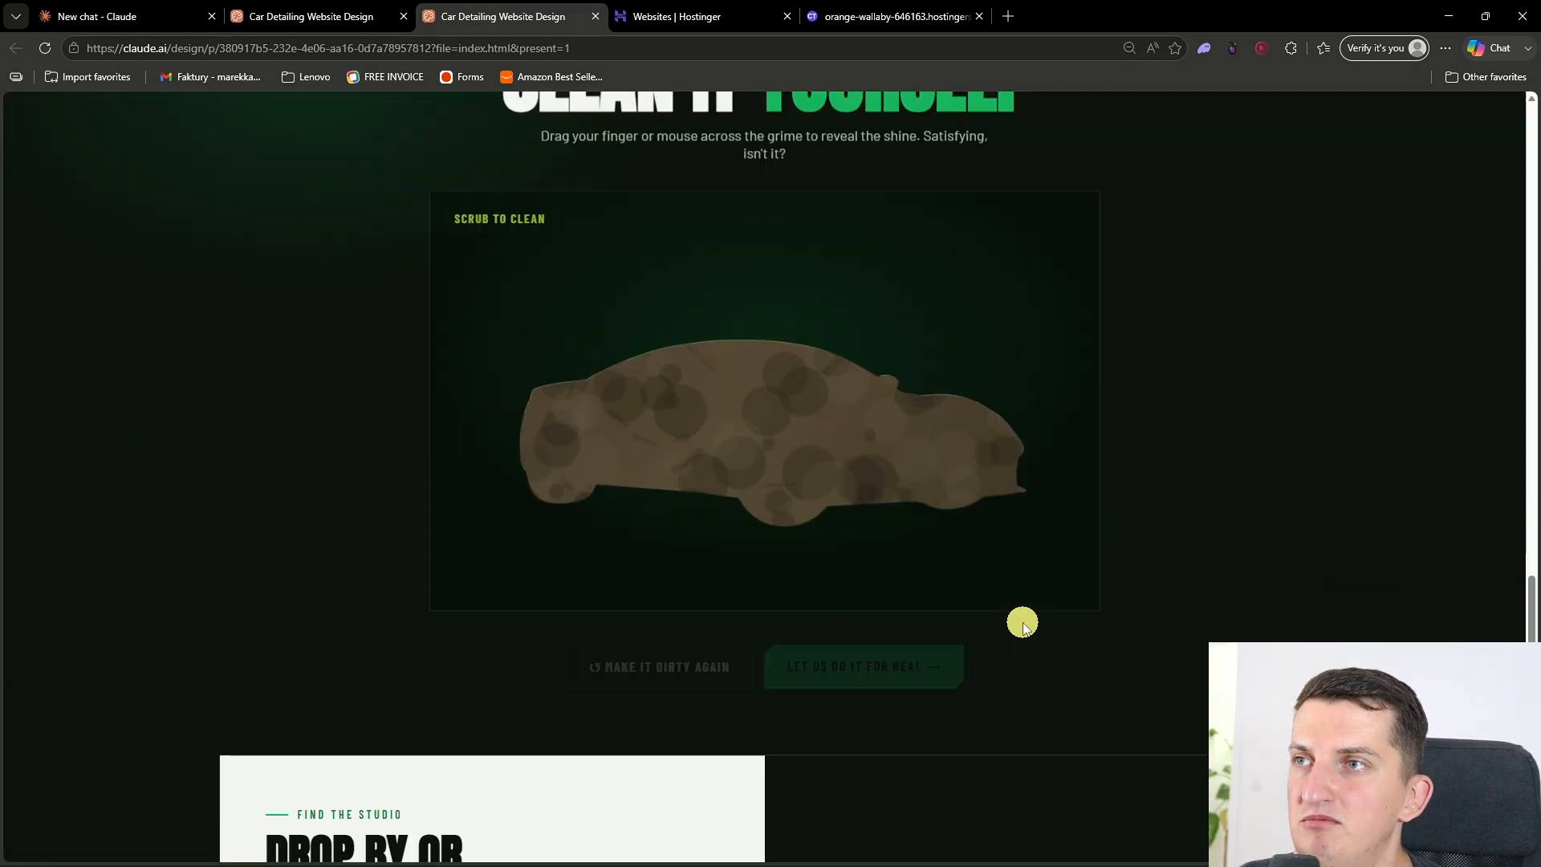
pyautogui.scroll(20, 1011, 663)
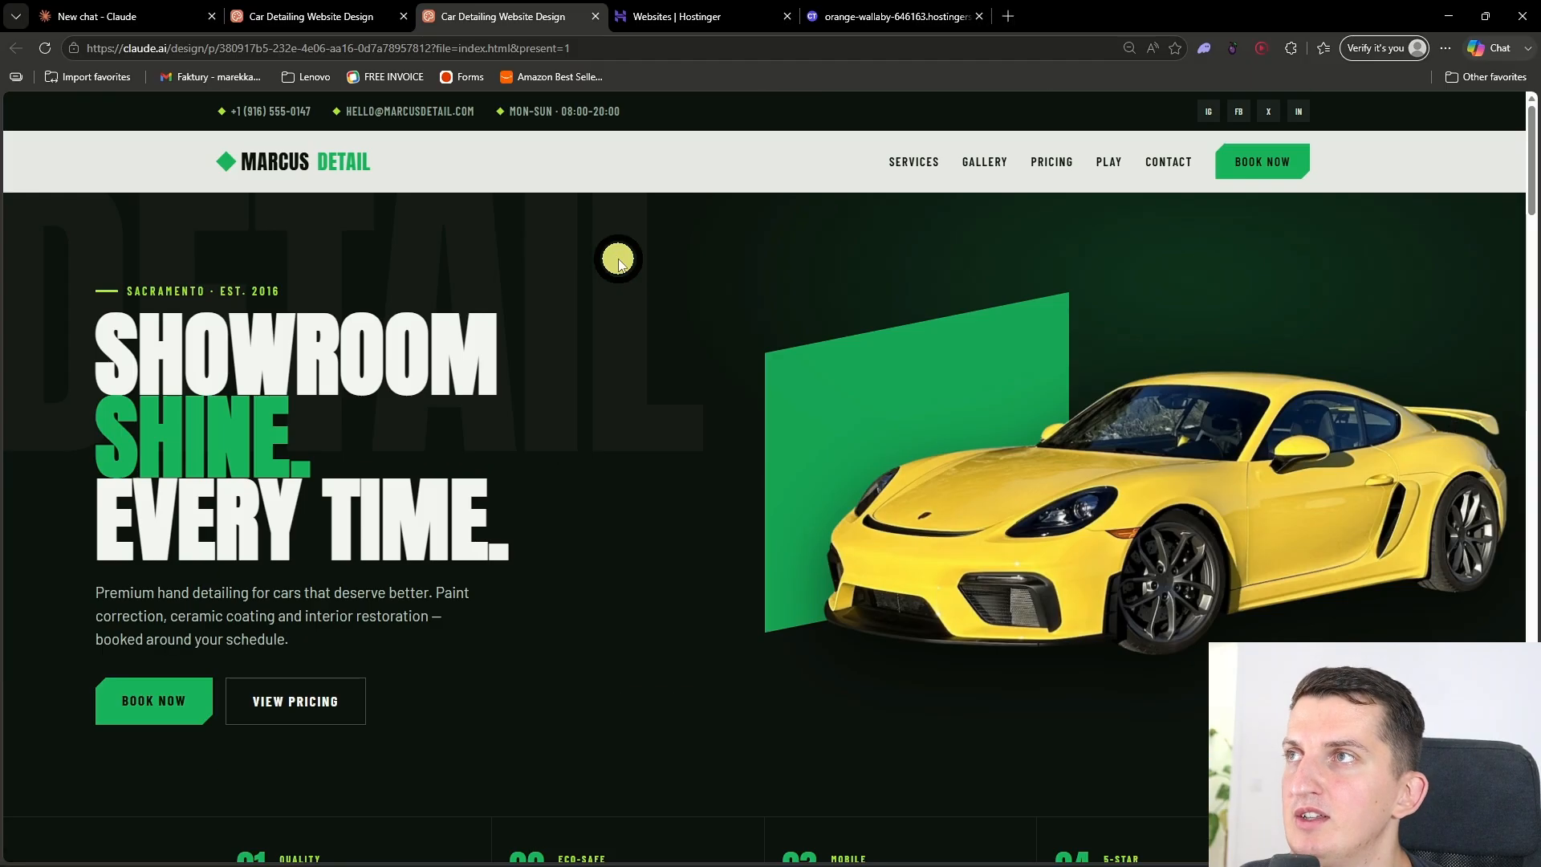
# Step: Return to the Claude Design project and stop the running generation
pyautogui.click(103, 16)
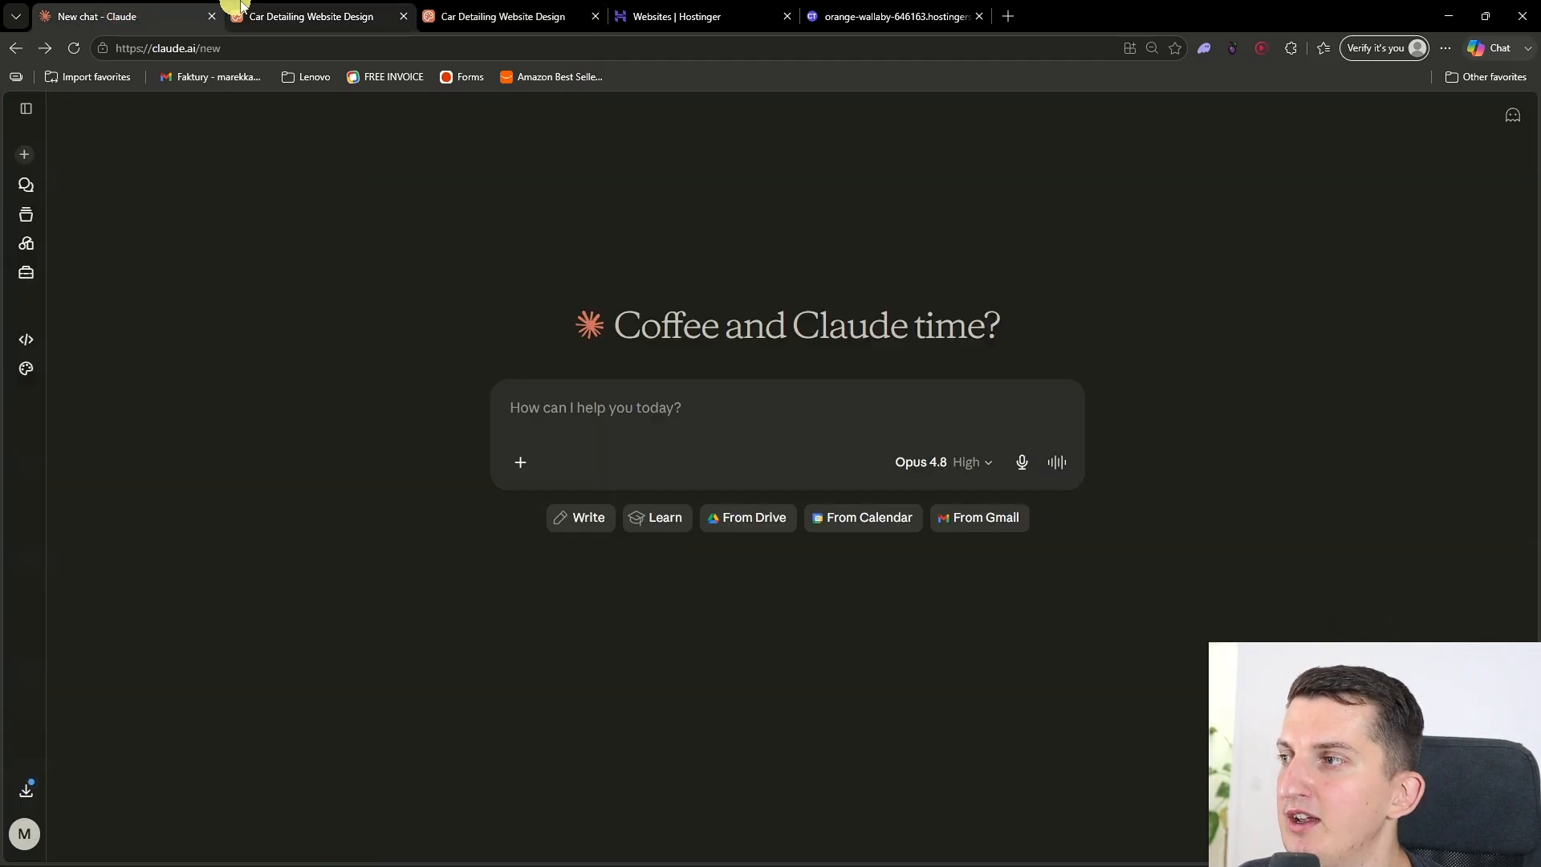
pyautogui.click(311, 16)
pyautogui.click(146, 773)
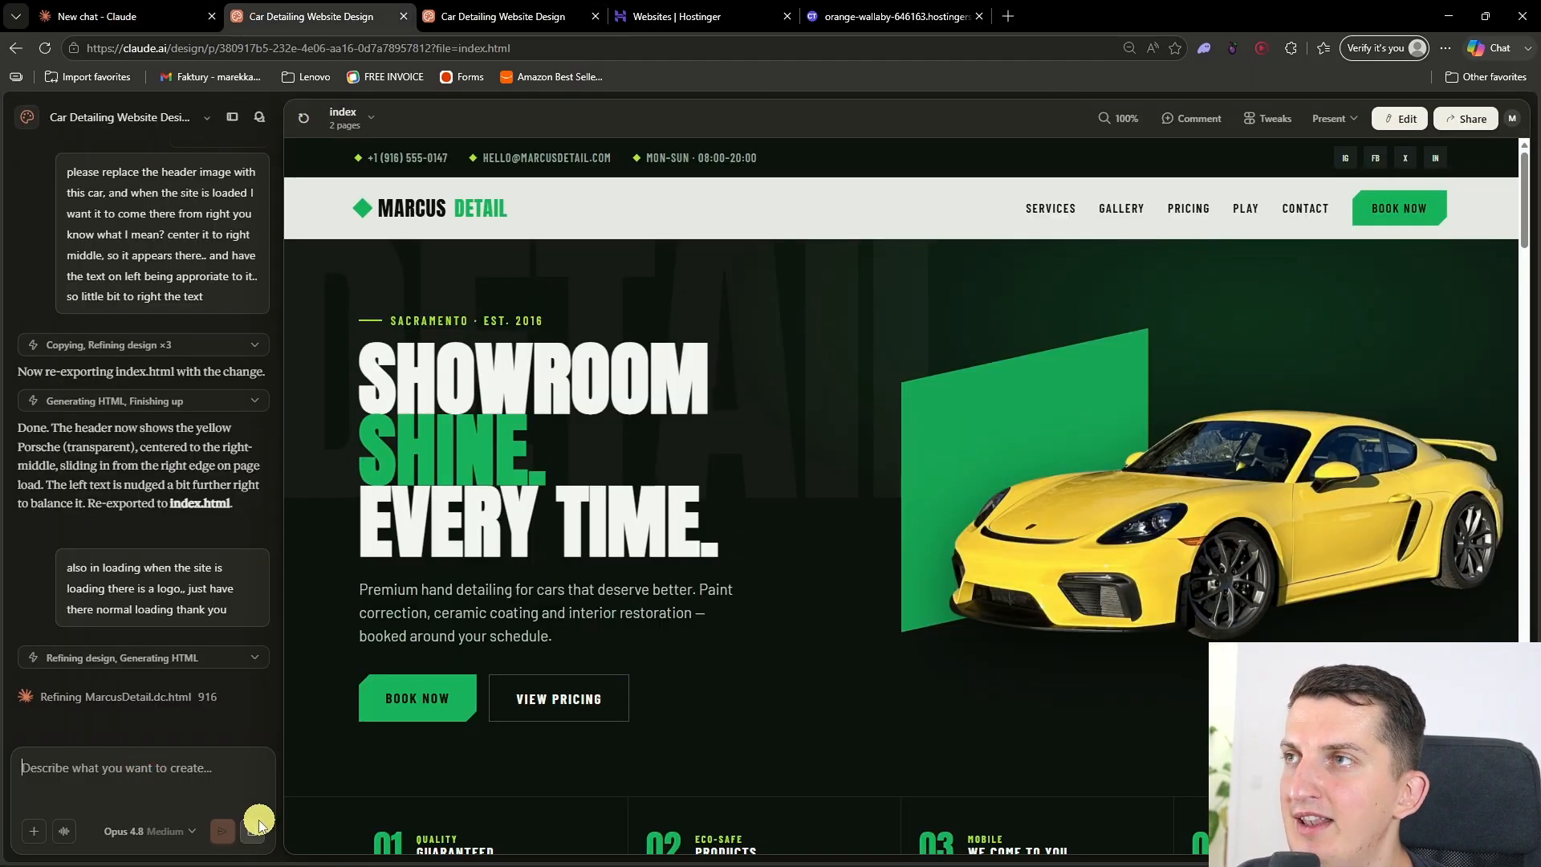
pyautogui.click(251, 835)
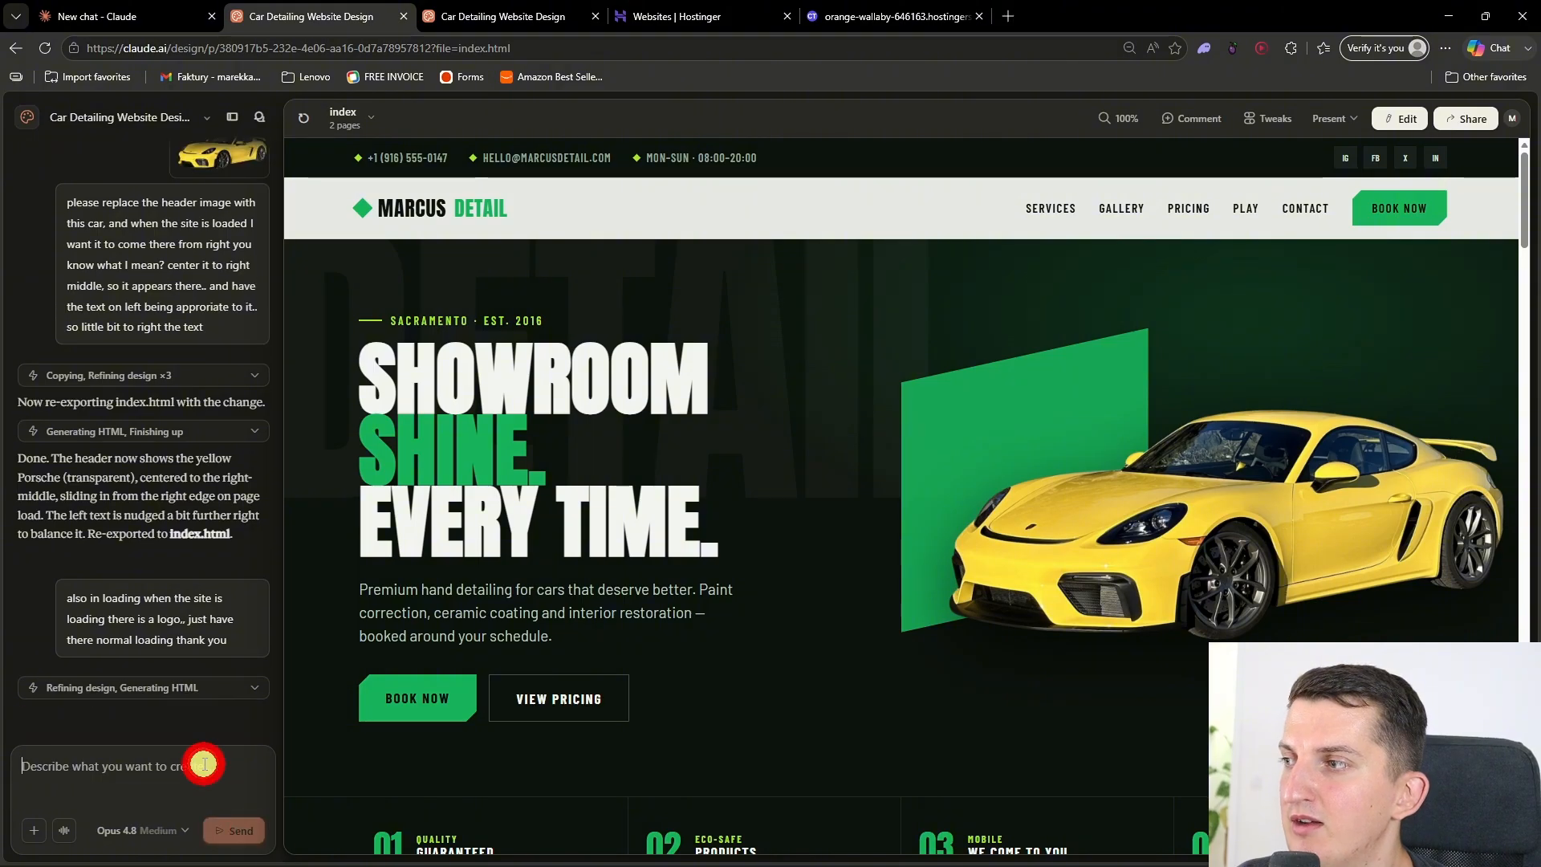
# Step: Ask Claude to export this site as "index.html" and give a download link
pyautogui.write('I want you to')
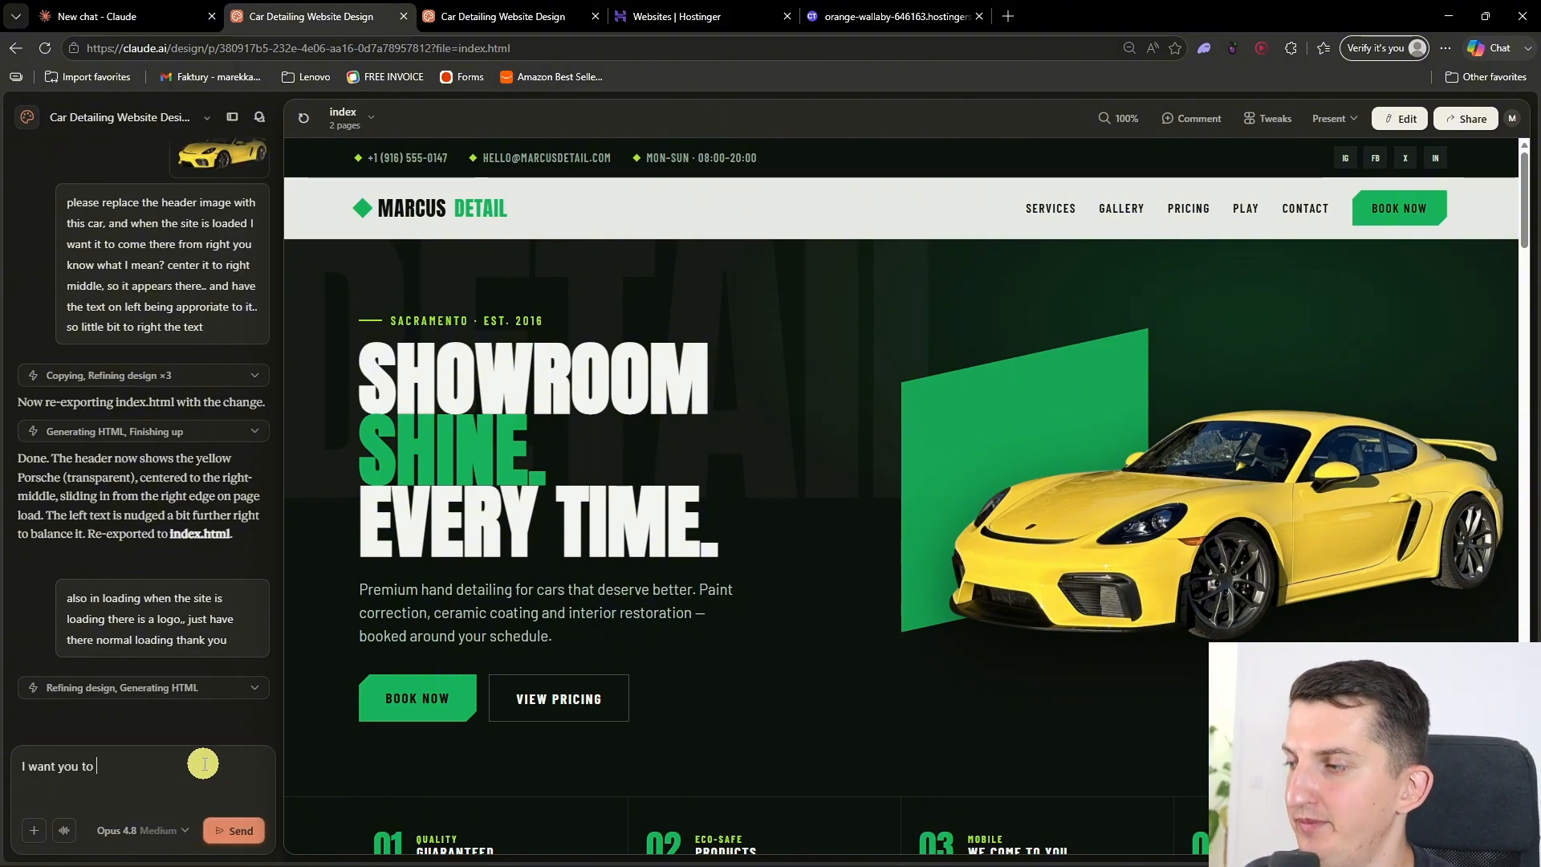
pyautogui.write(' export me this')
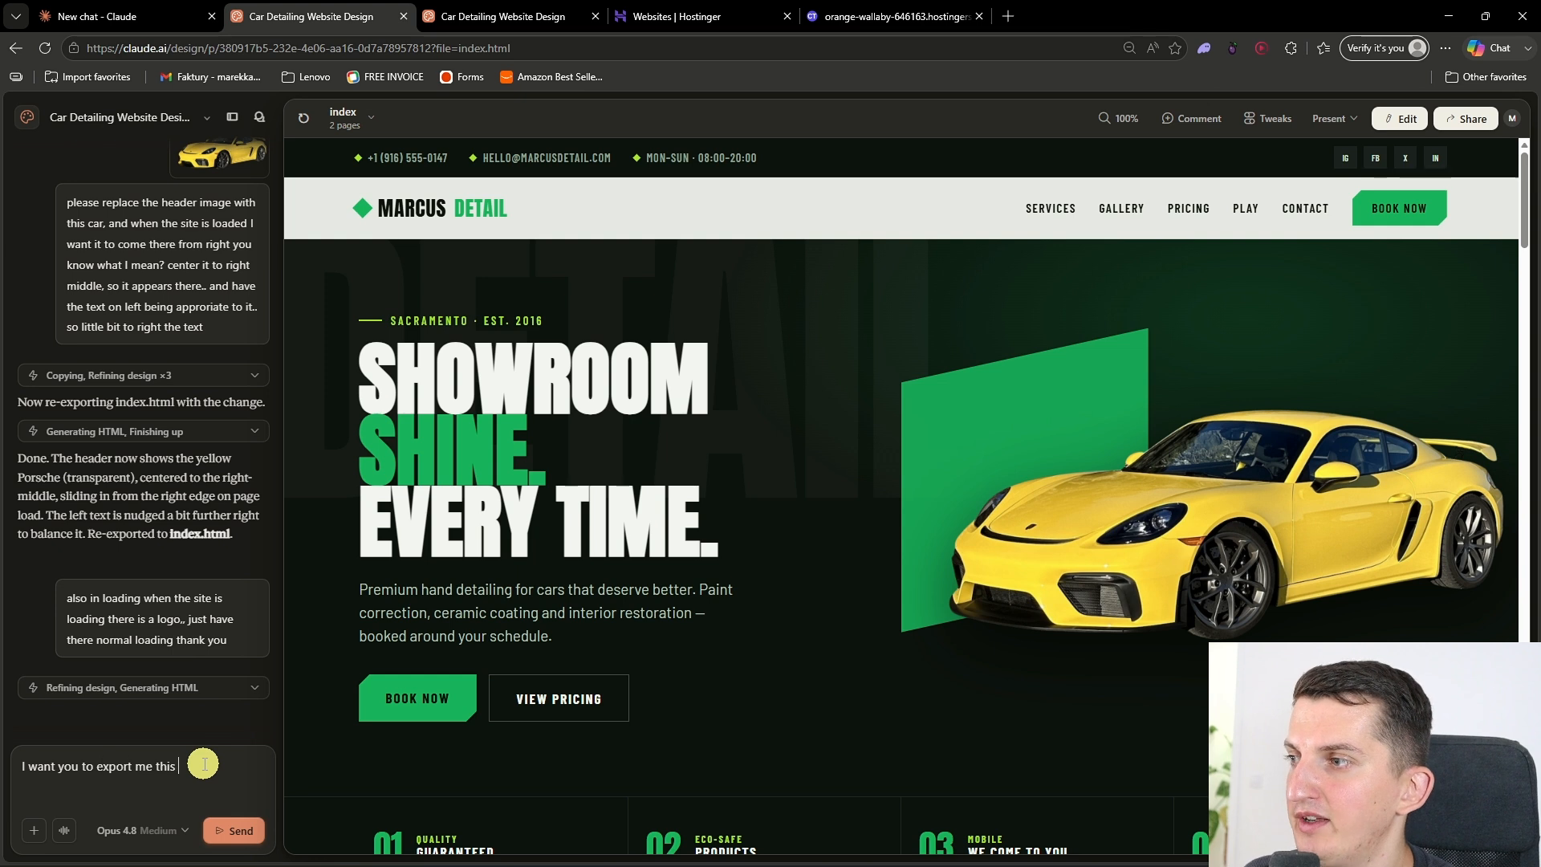
pyautogui.write(' site as "index.html" and give me download')
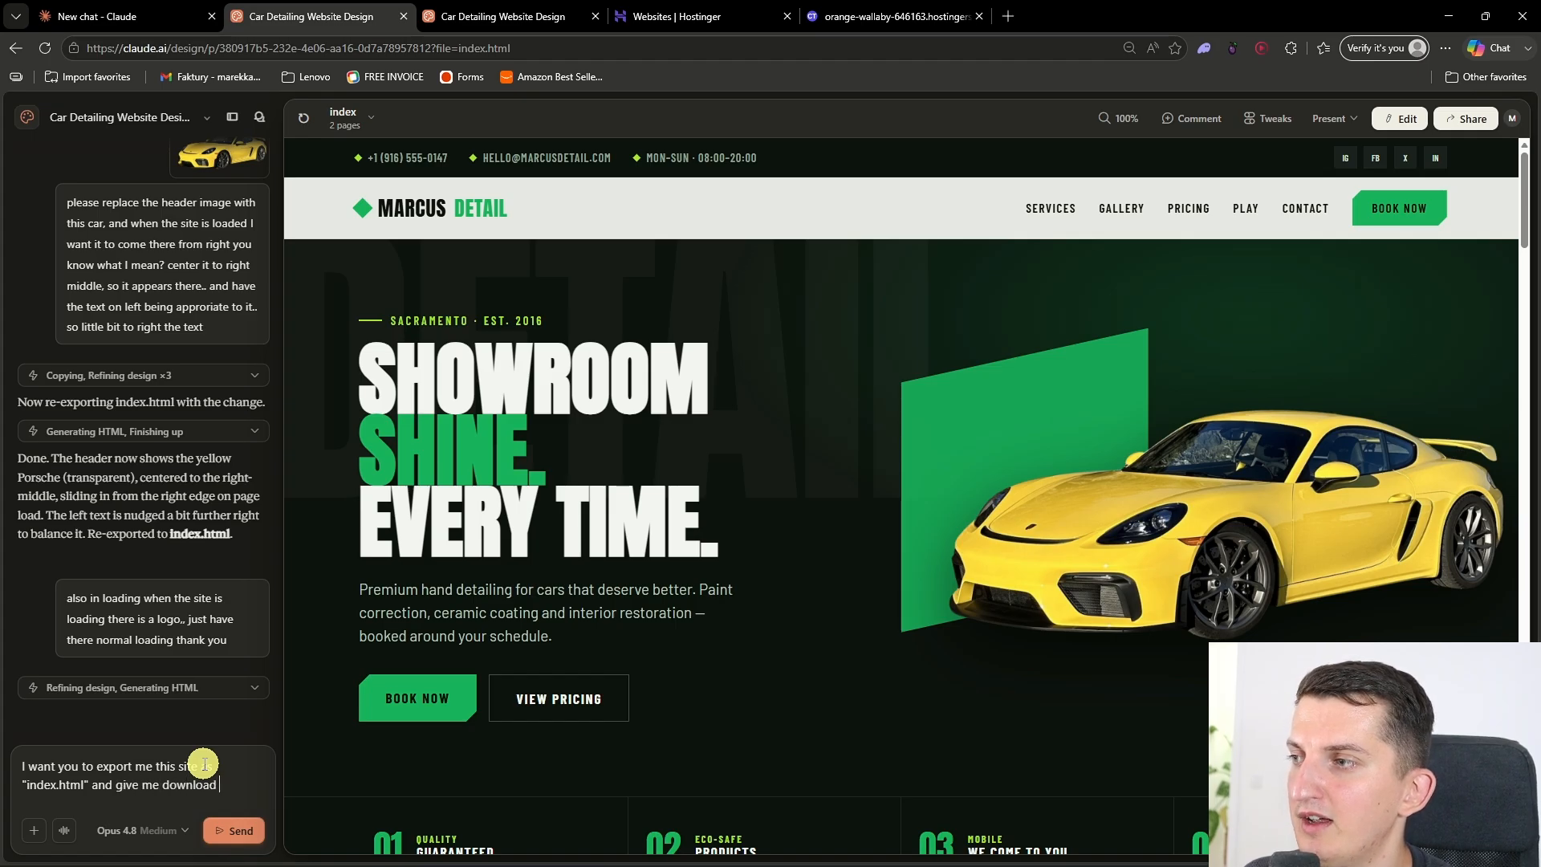
pyautogui.write('link')
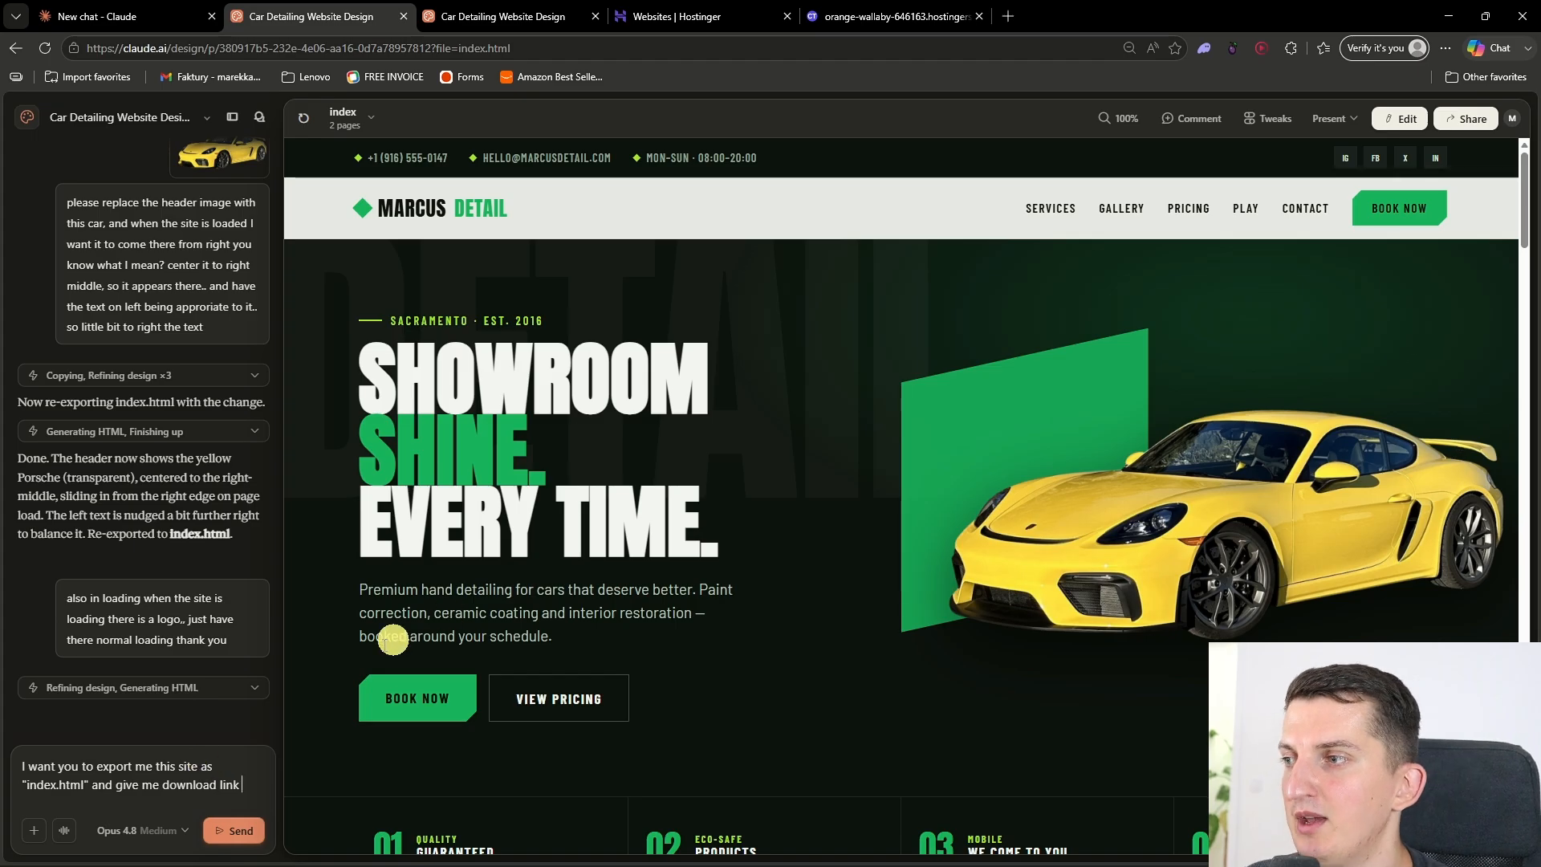
pyautogui.click(237, 831)
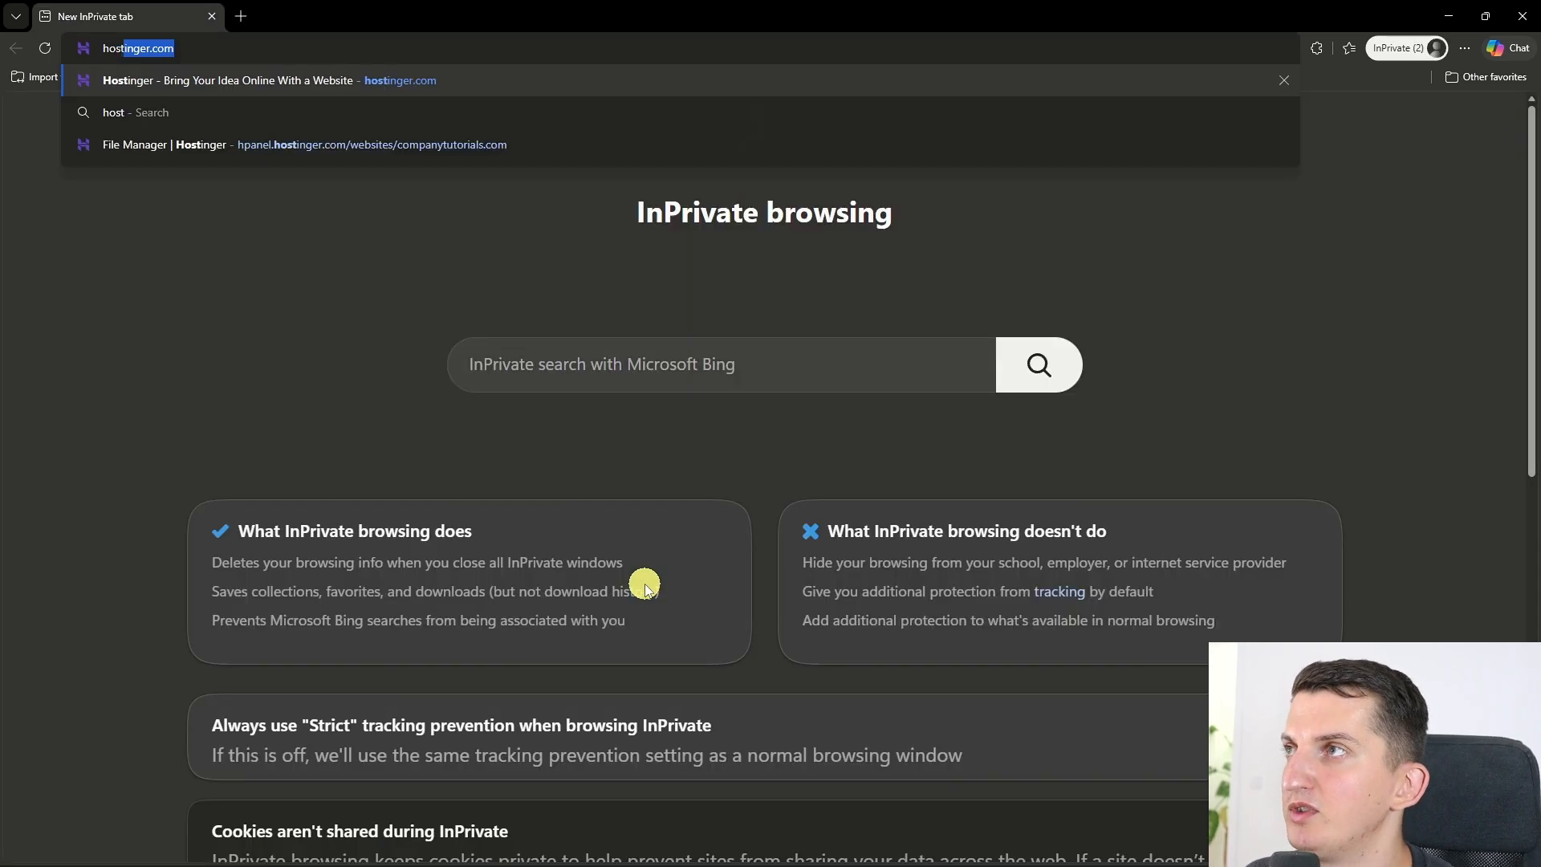
# Step: Switch to the Hostinger site, view the web hosting pricing and choose the Premium plan
pyautogui.press('Return')
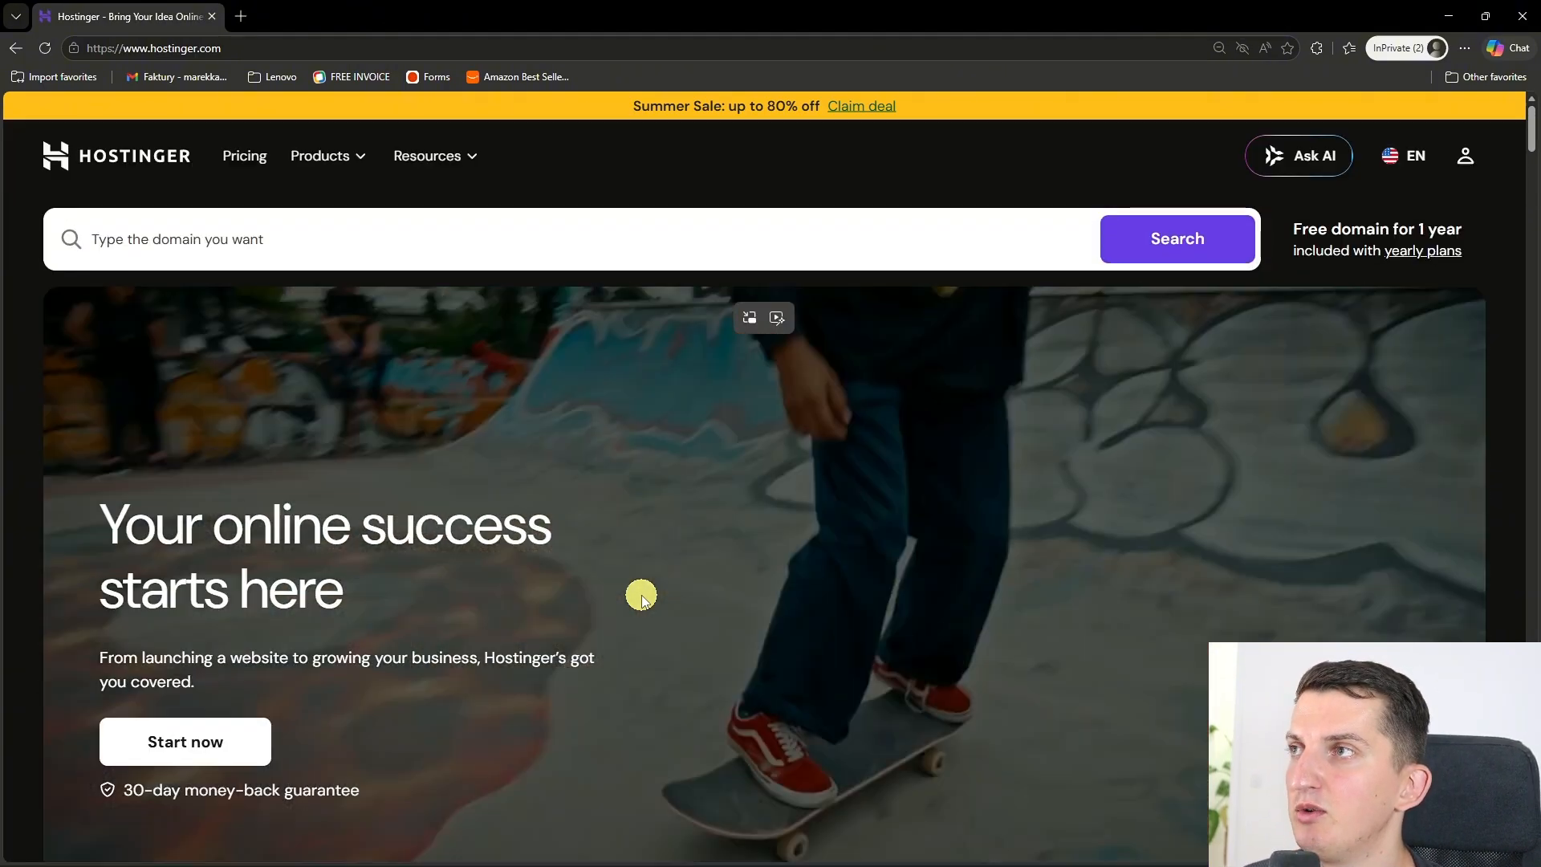
pyautogui.click(229, 161)
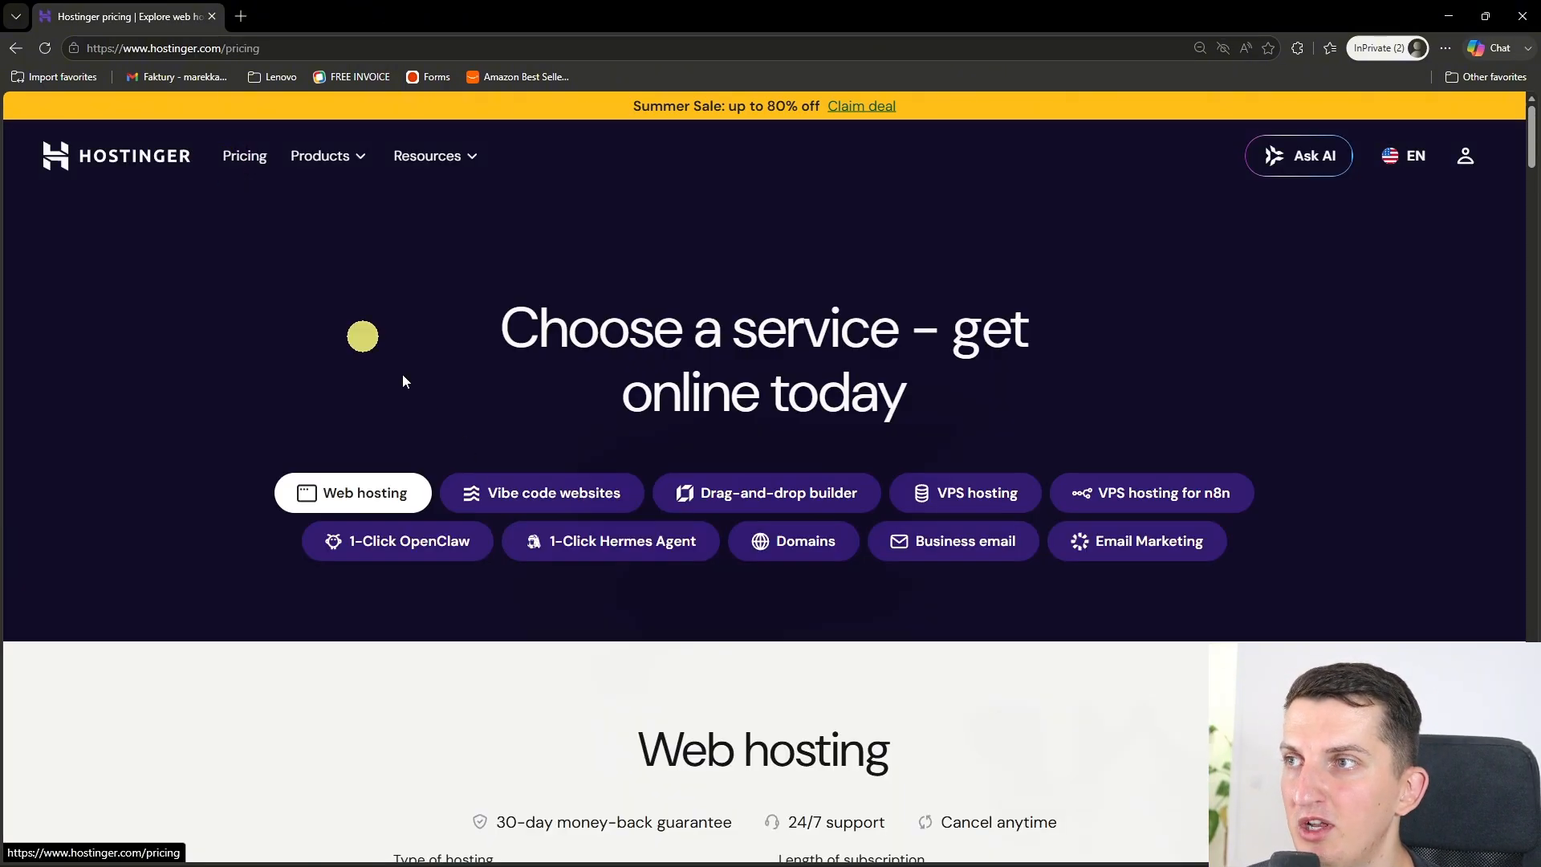
pyautogui.scroll(-8, 490, 490)
pyautogui.scroll(-2, 482, 509)
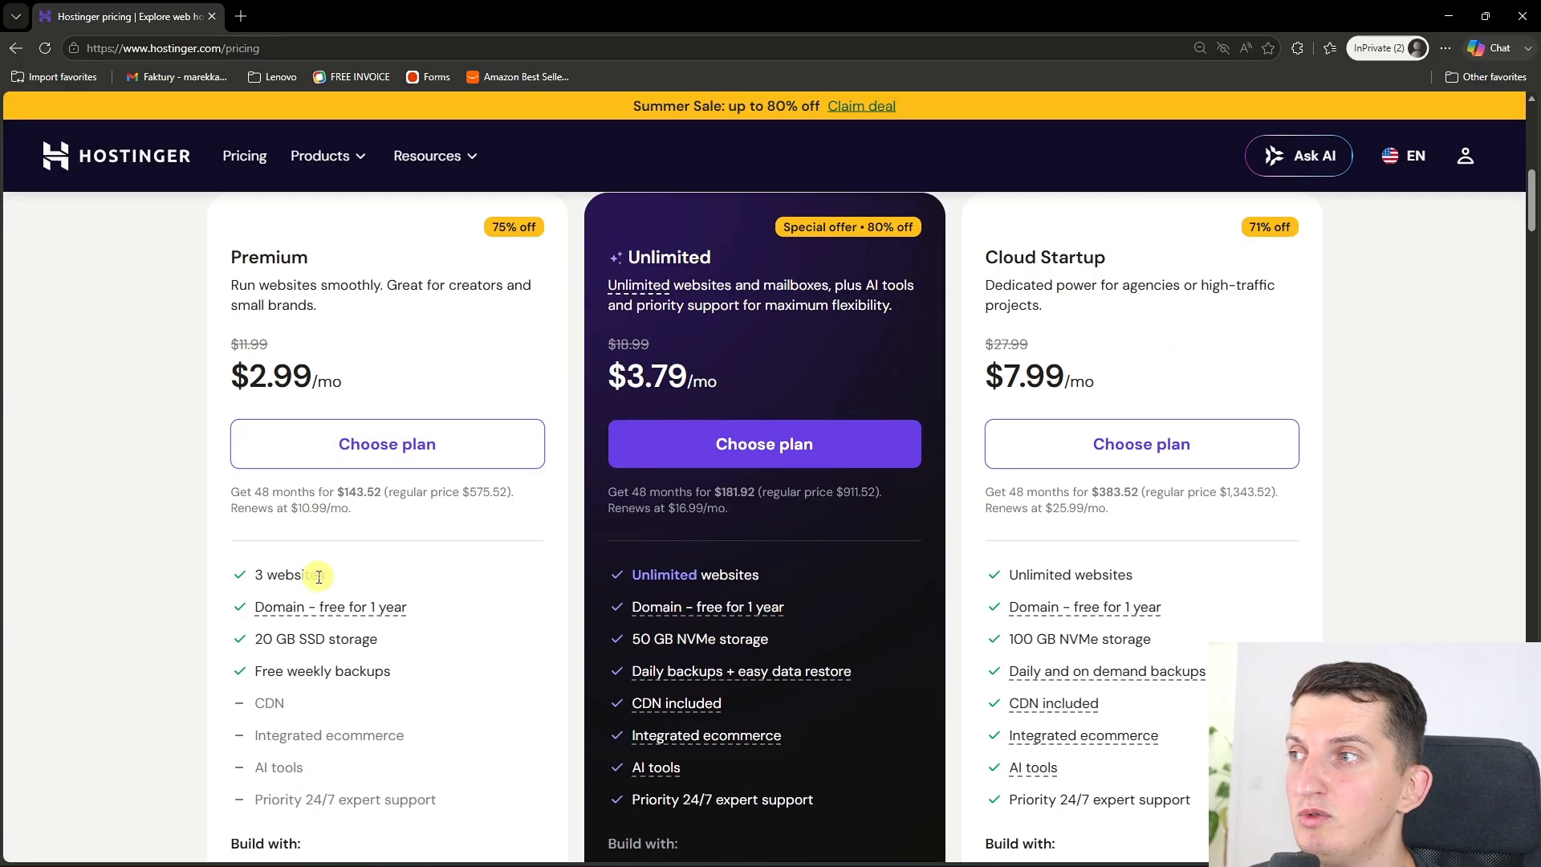
pyautogui.click(362, 466)
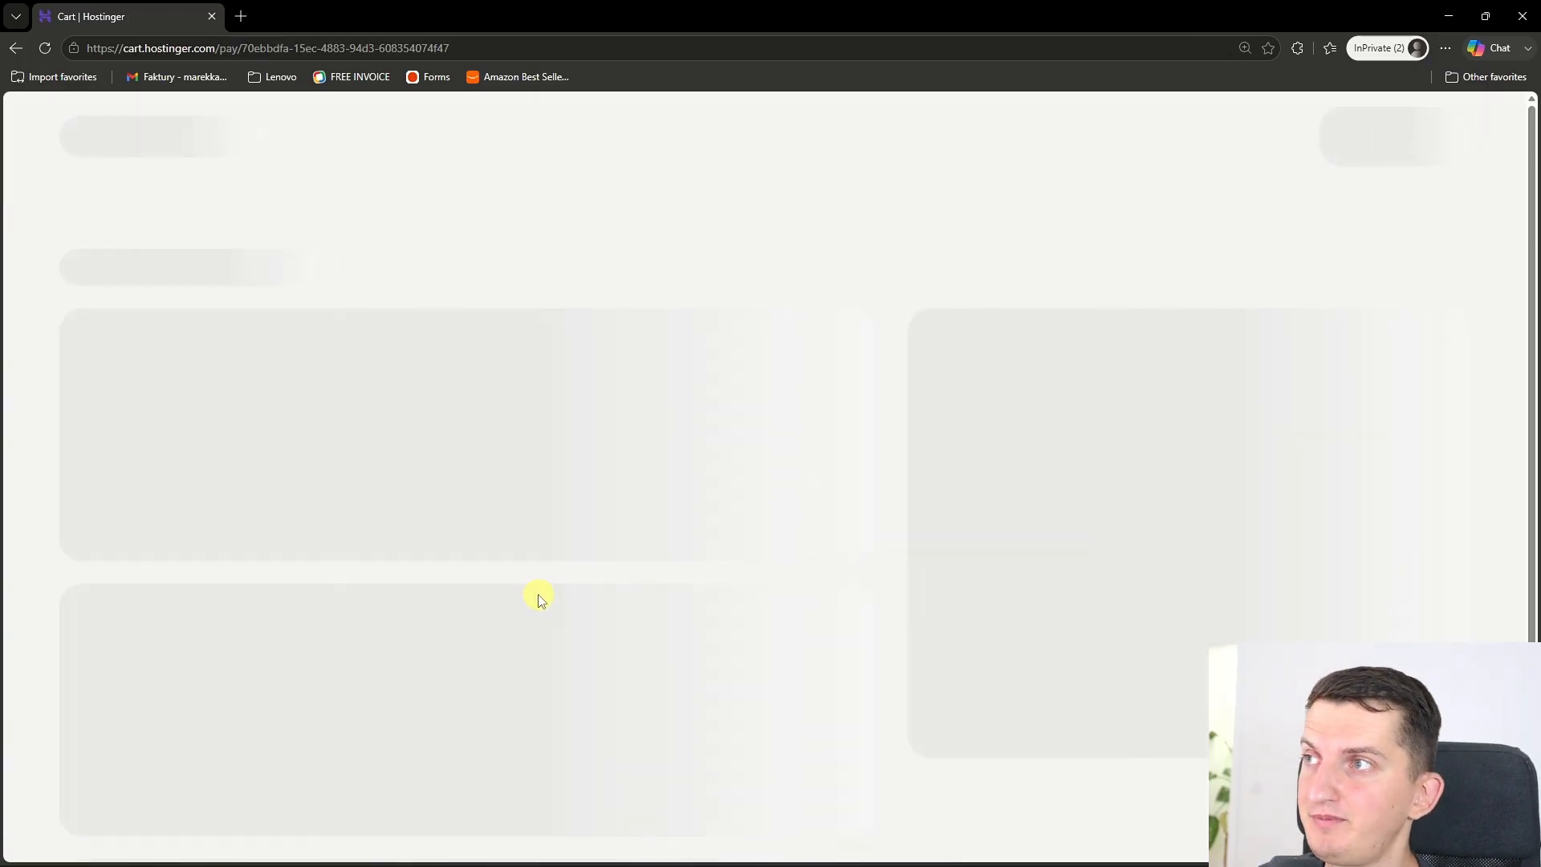
# Step: Apply the coupon code MARCUS to the 48-month Premium plan order
pyautogui.scroll(-2, 388, 514)
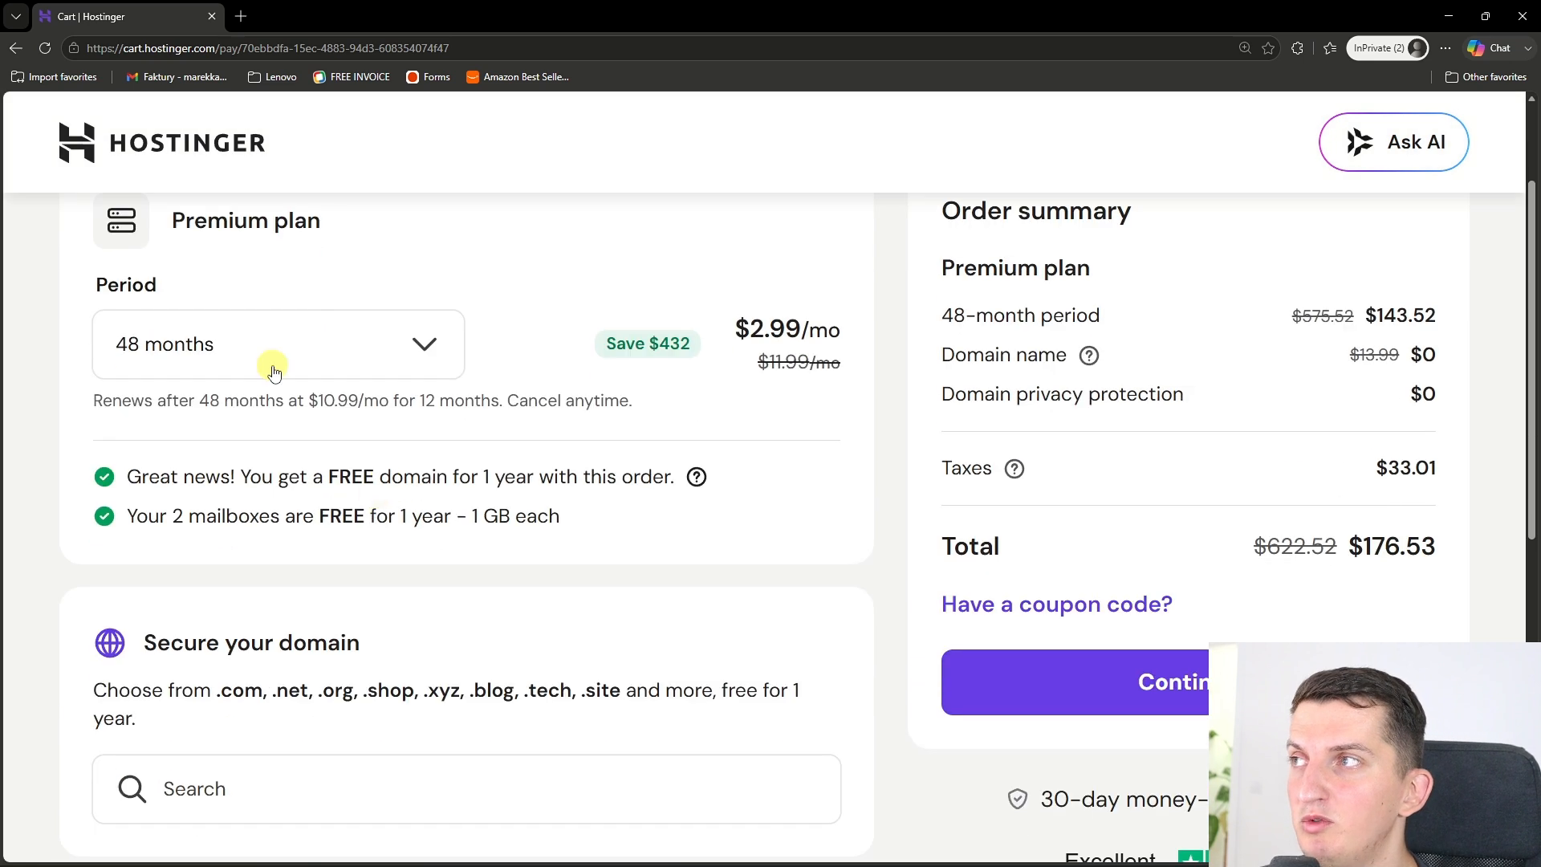
pyautogui.scroll(-2, 273, 371)
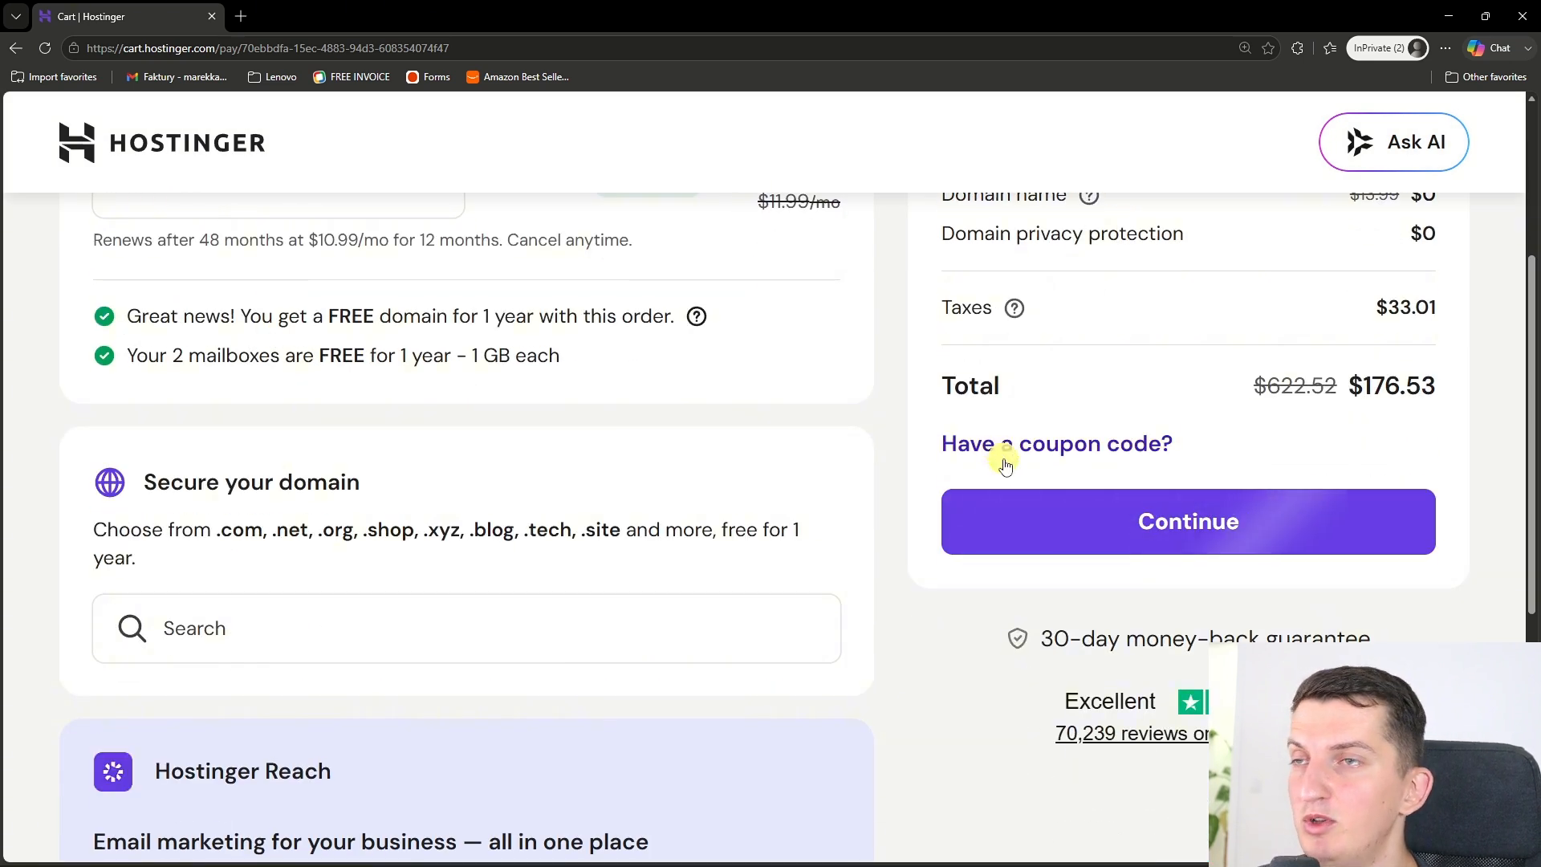
pyautogui.click(1005, 447)
pyautogui.write('MARCUS')
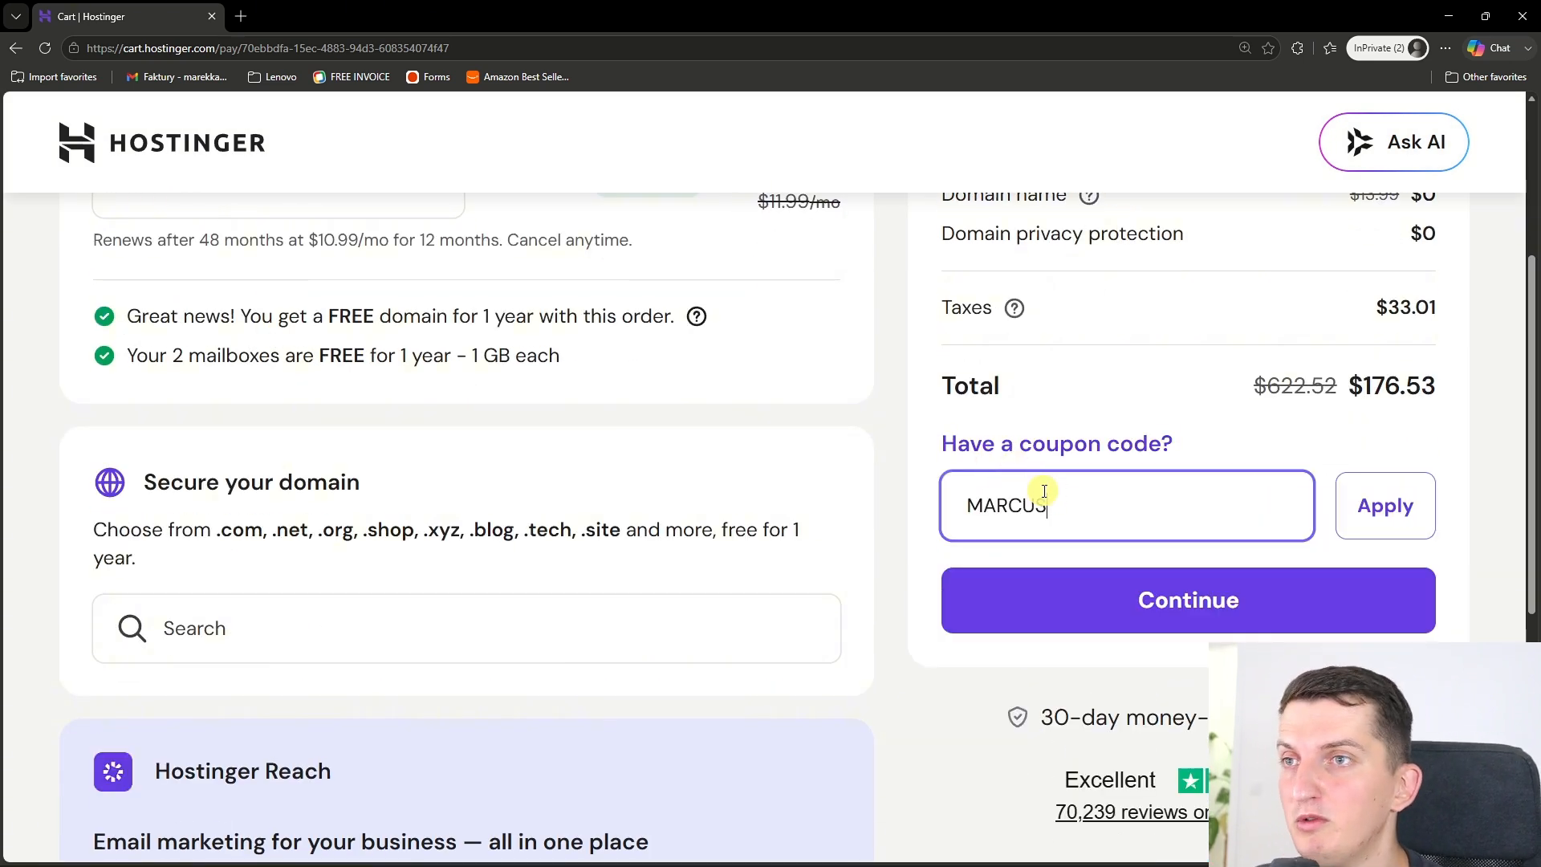
pyautogui.click(1375, 511)
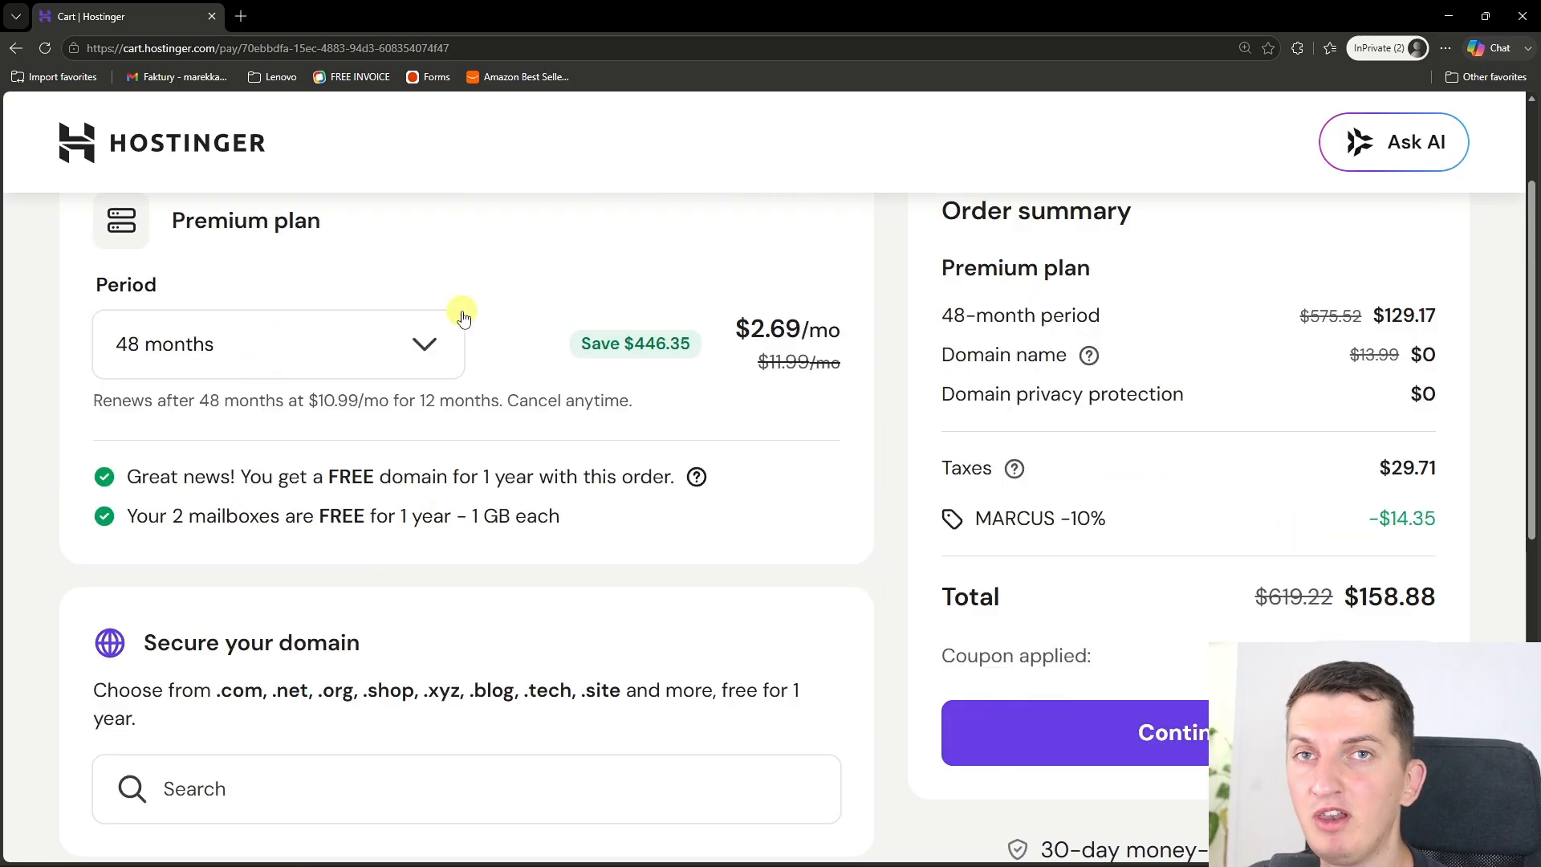
# Step: Search for the domain thisisdomain88989.com, add it to the hosting order and review the order summary
pyautogui.scroll(-2, 674, 401)
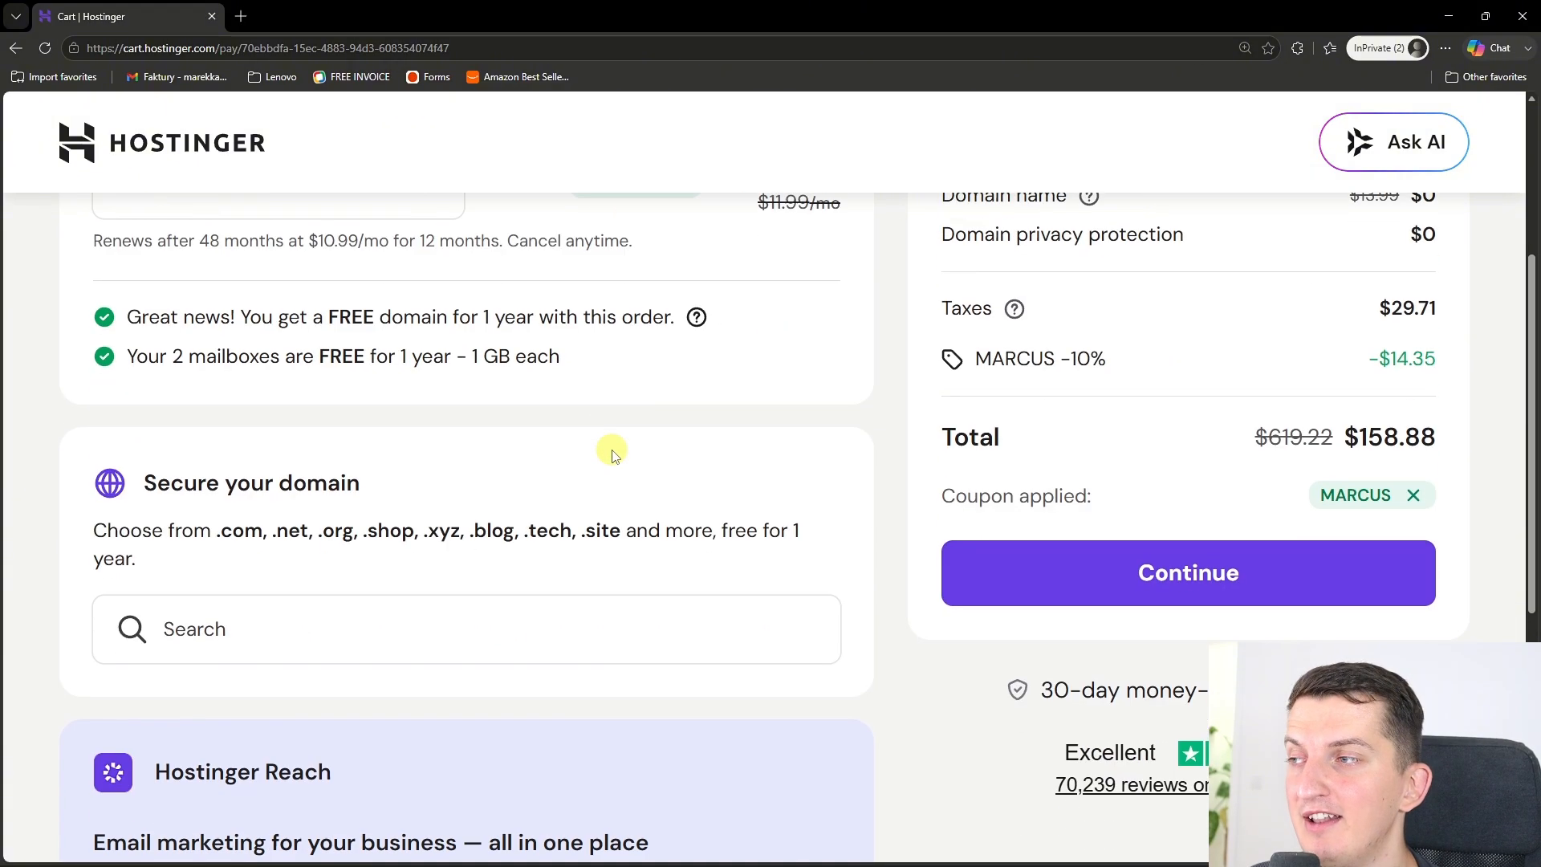
pyautogui.scroll(4, 379, 413)
pyautogui.scroll(-4, 413, 472)
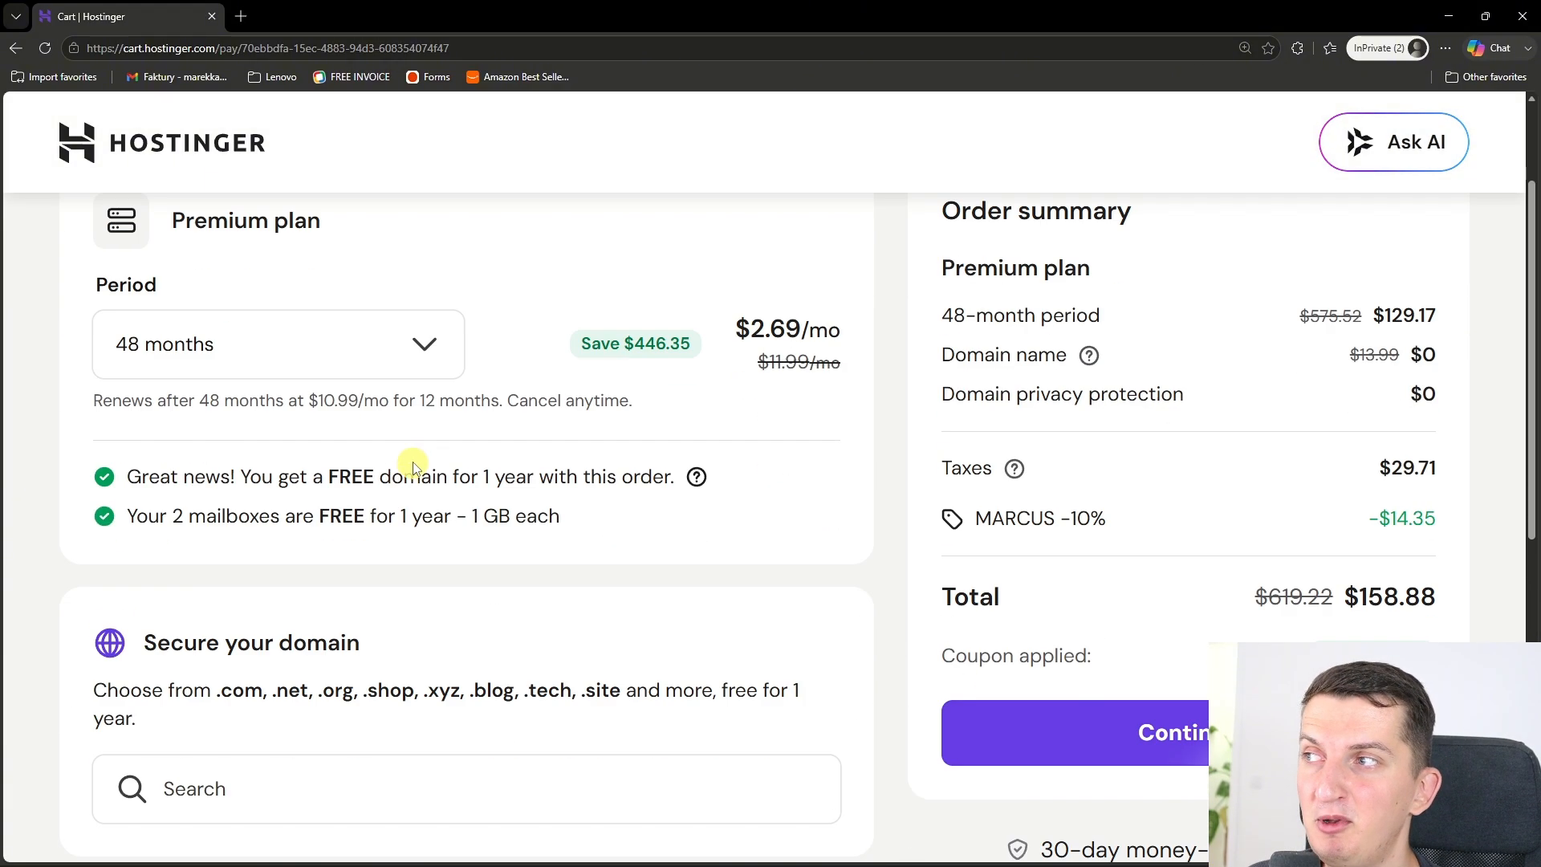
pyautogui.click(302, 648)
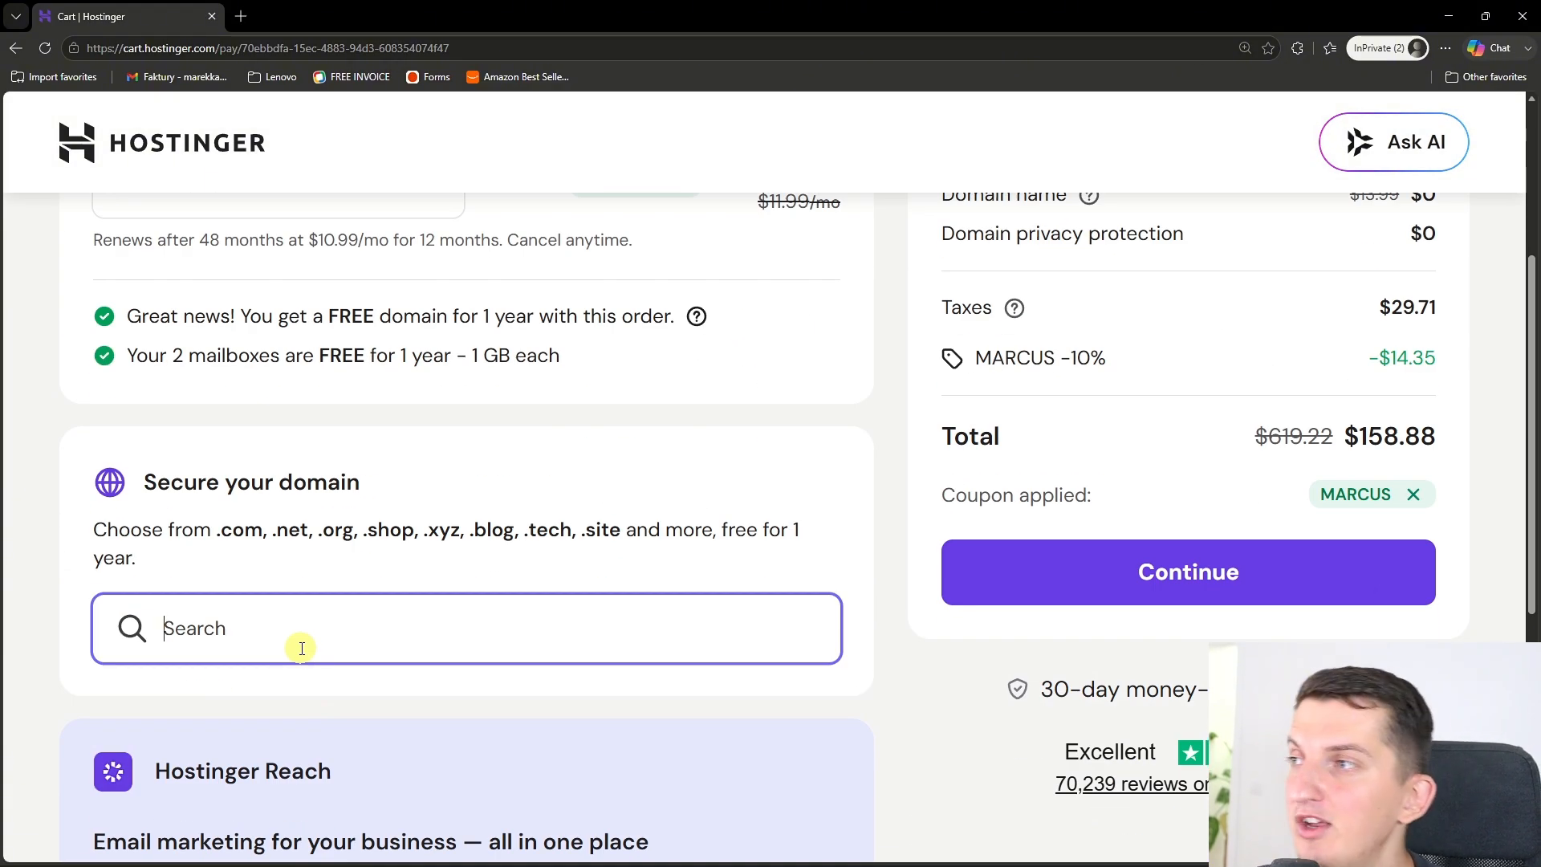
pyautogui.write('thisi')
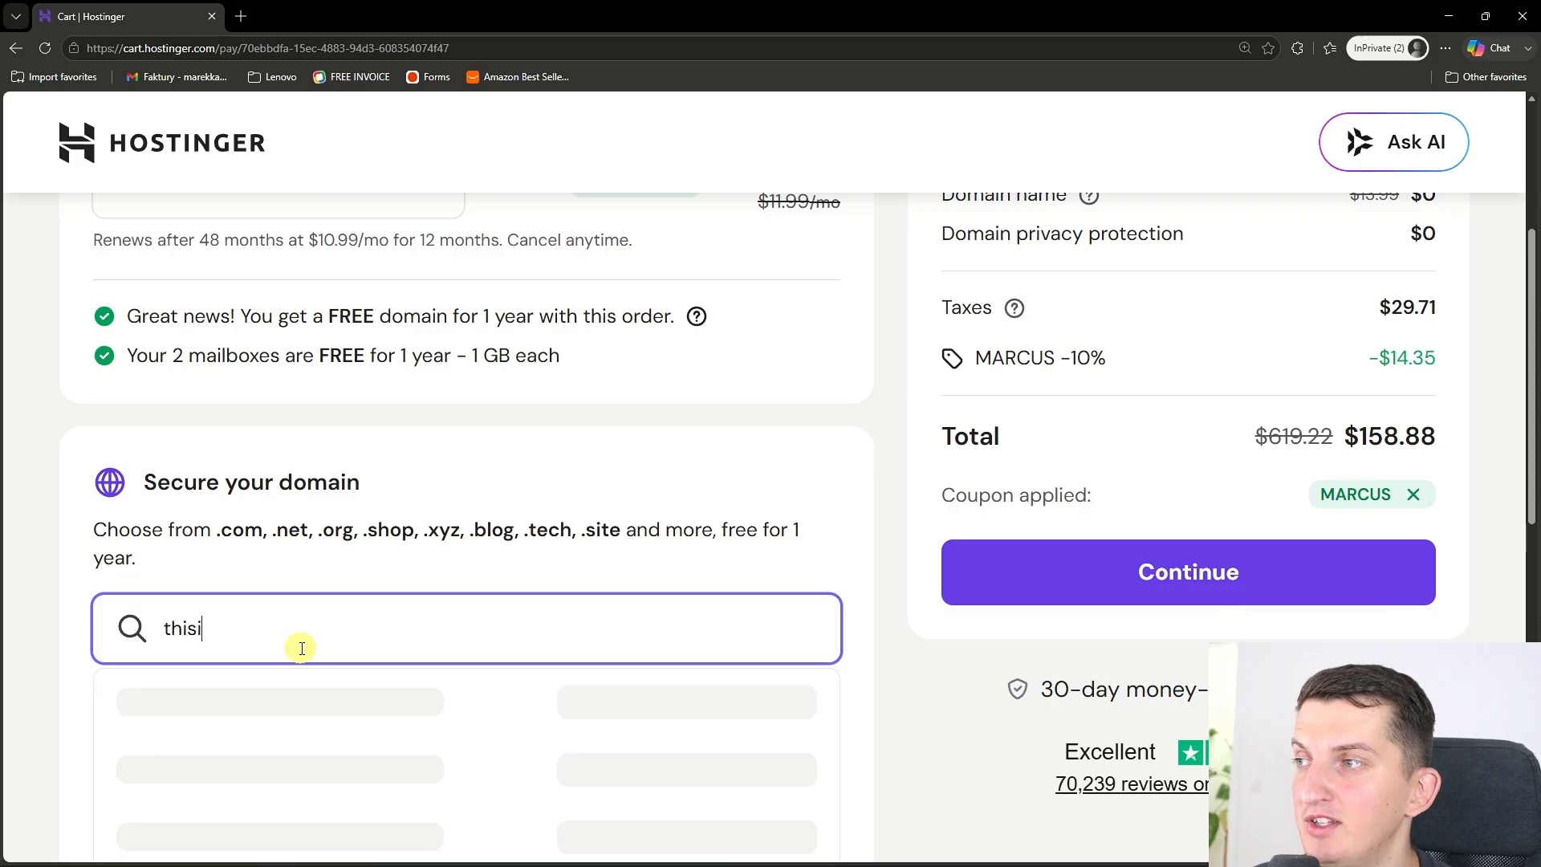
pyautogui.write('sdomain88989')
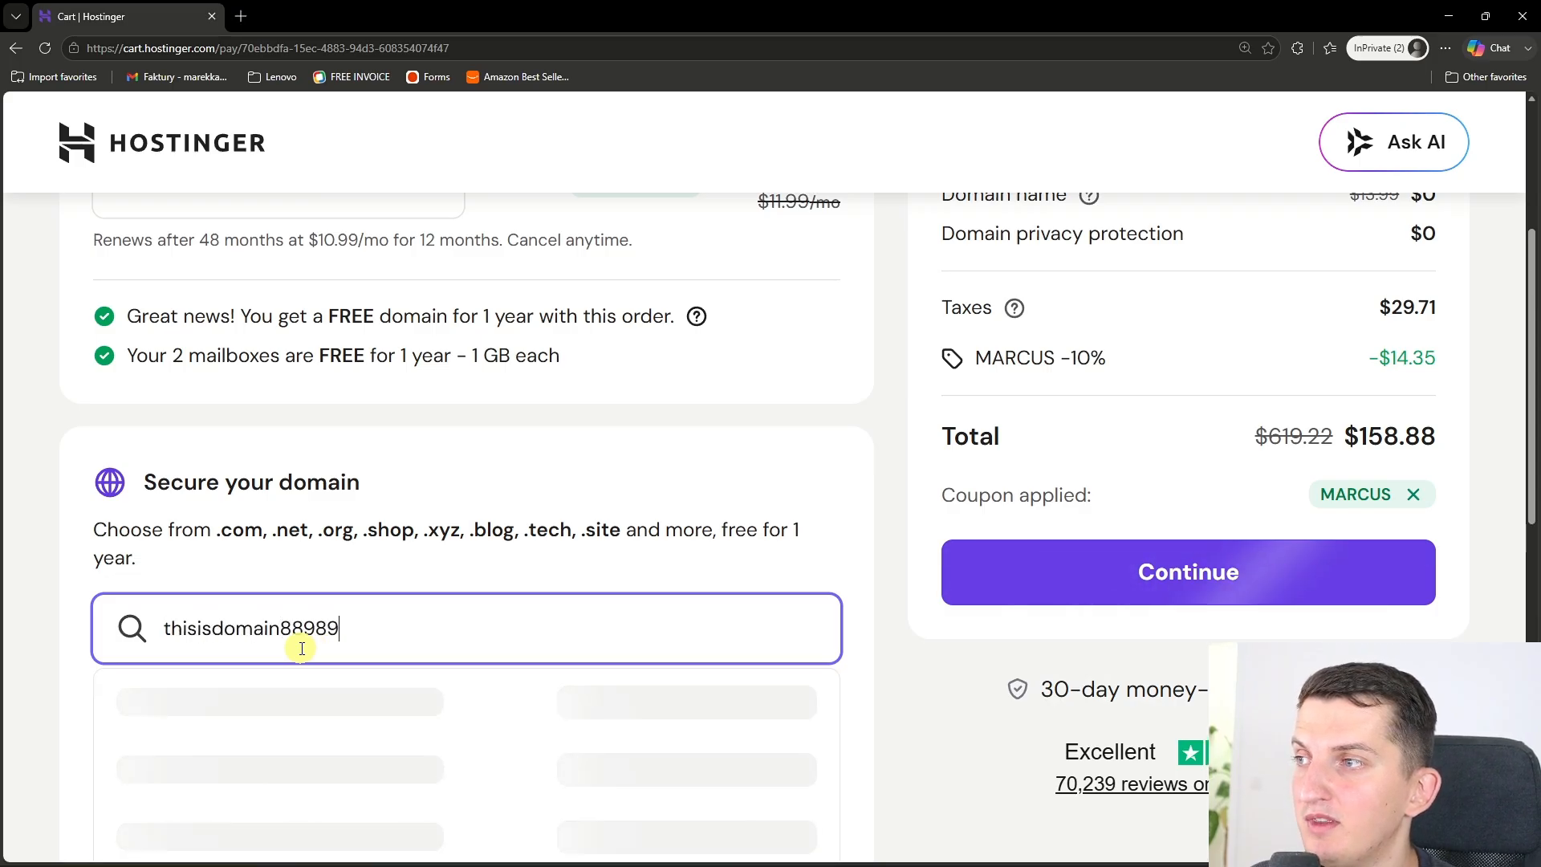
pyautogui.write('.com')
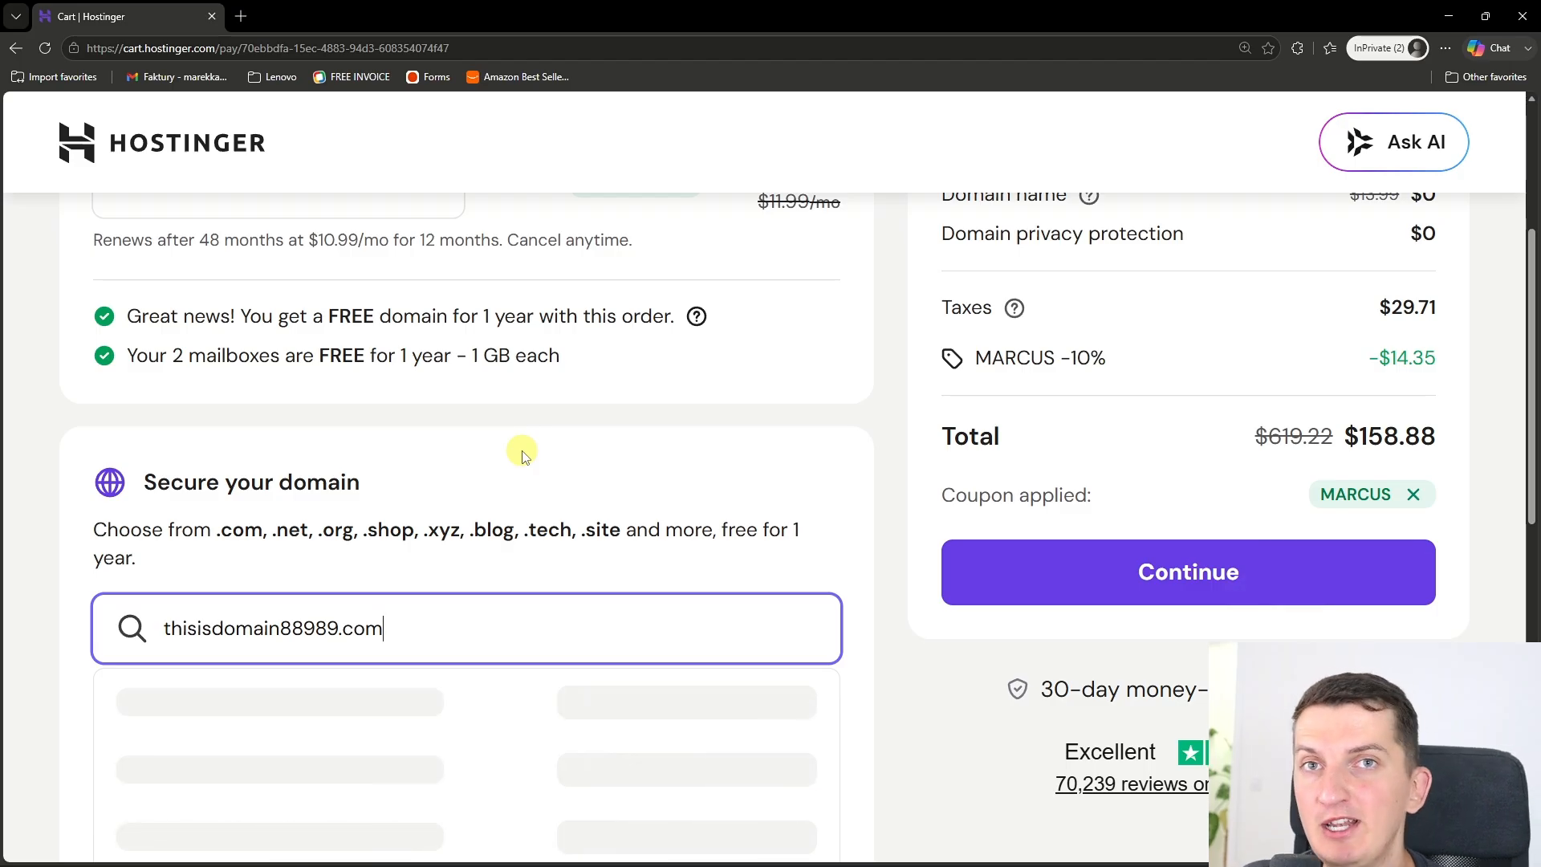
pyautogui.scroll(-2, 486, 527)
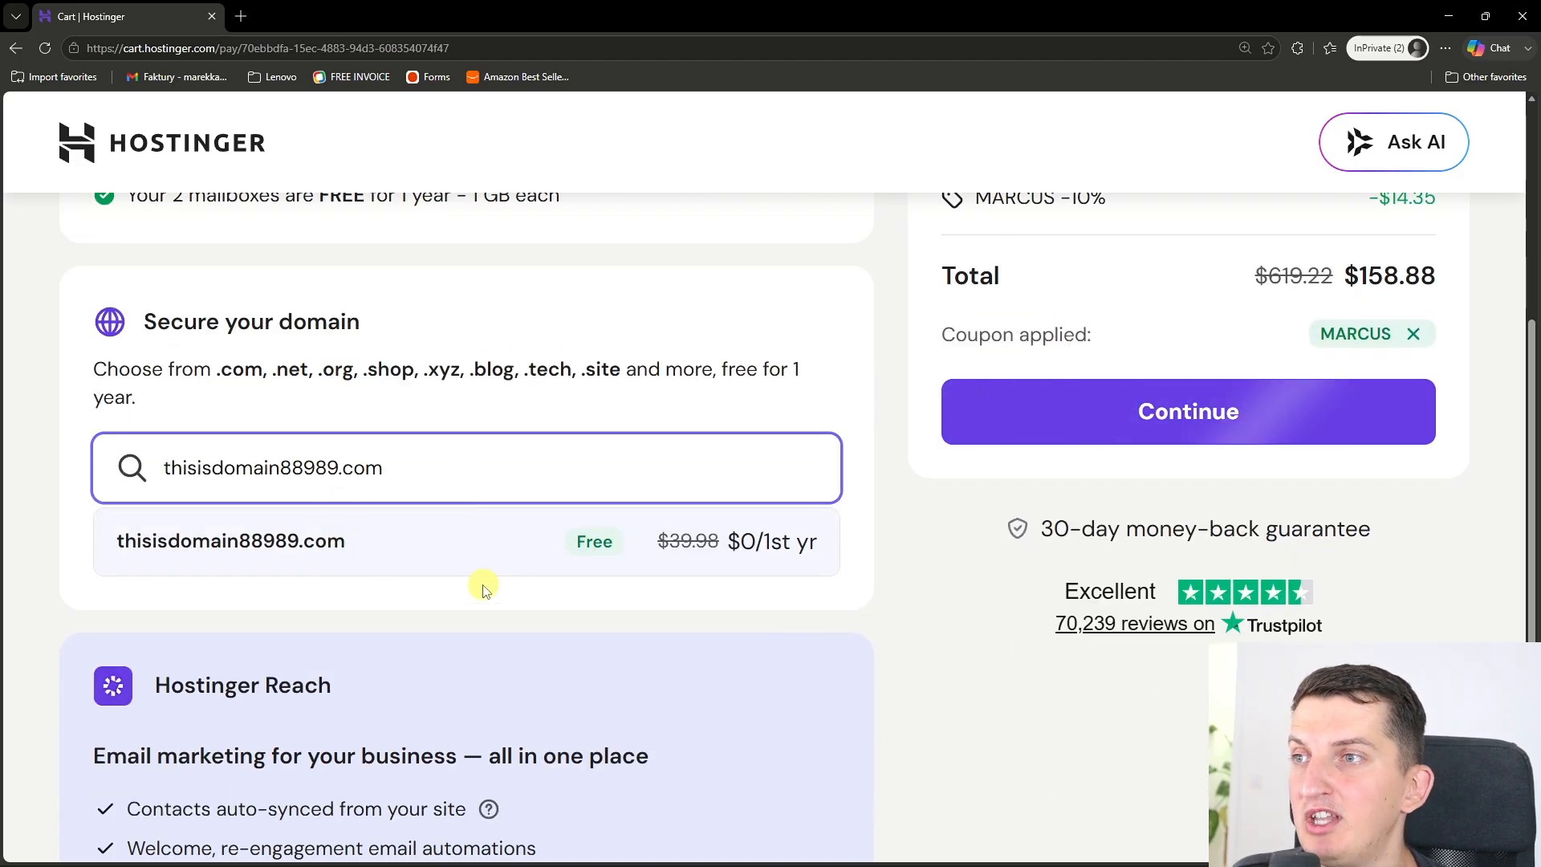
pyautogui.click(402, 544)
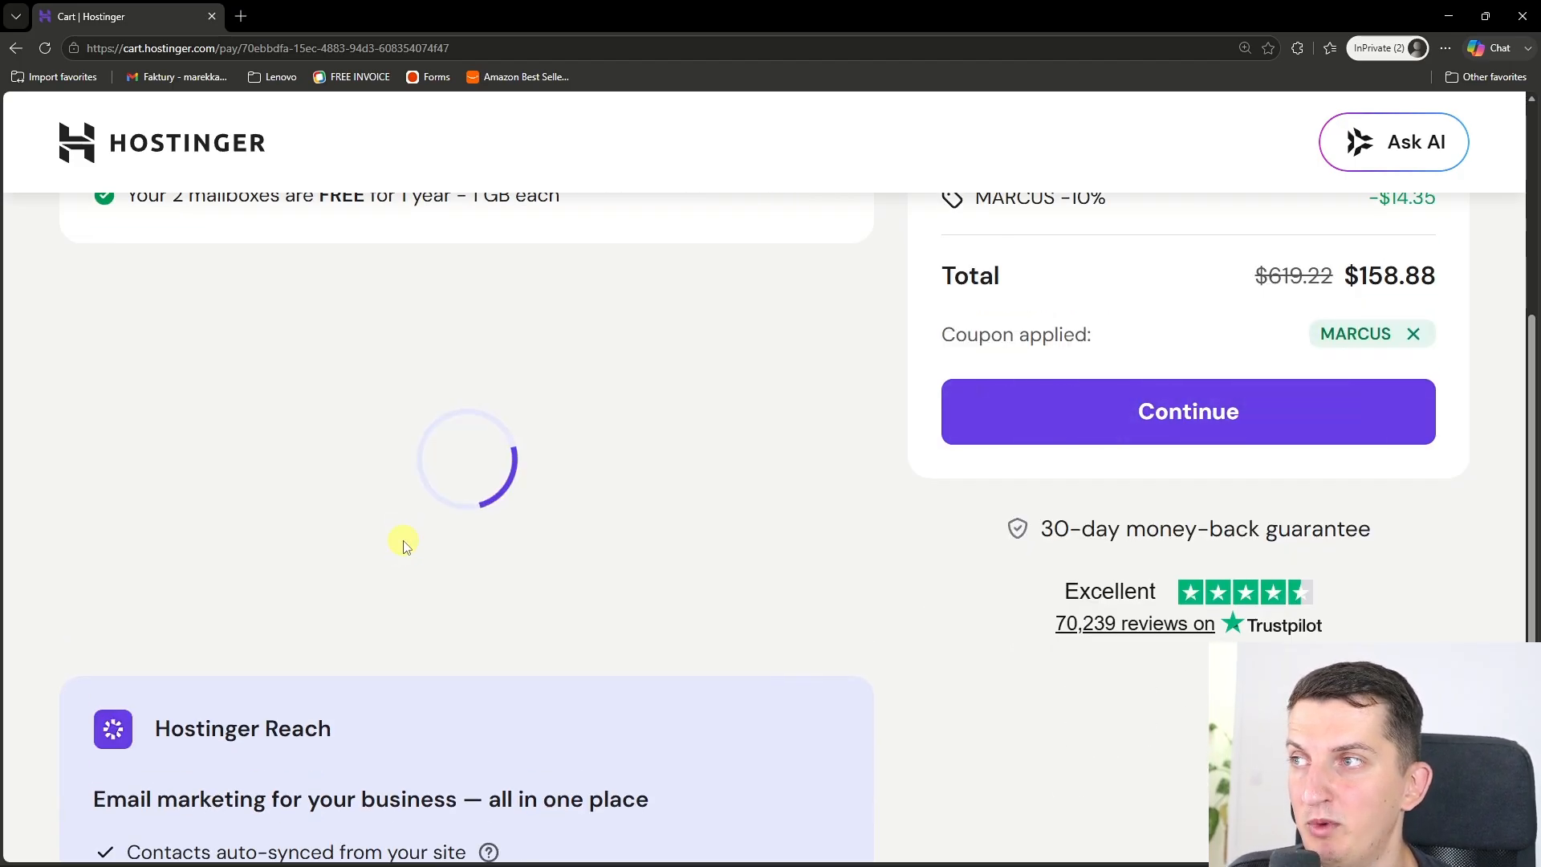
pyautogui.scroll(2, 403, 543)
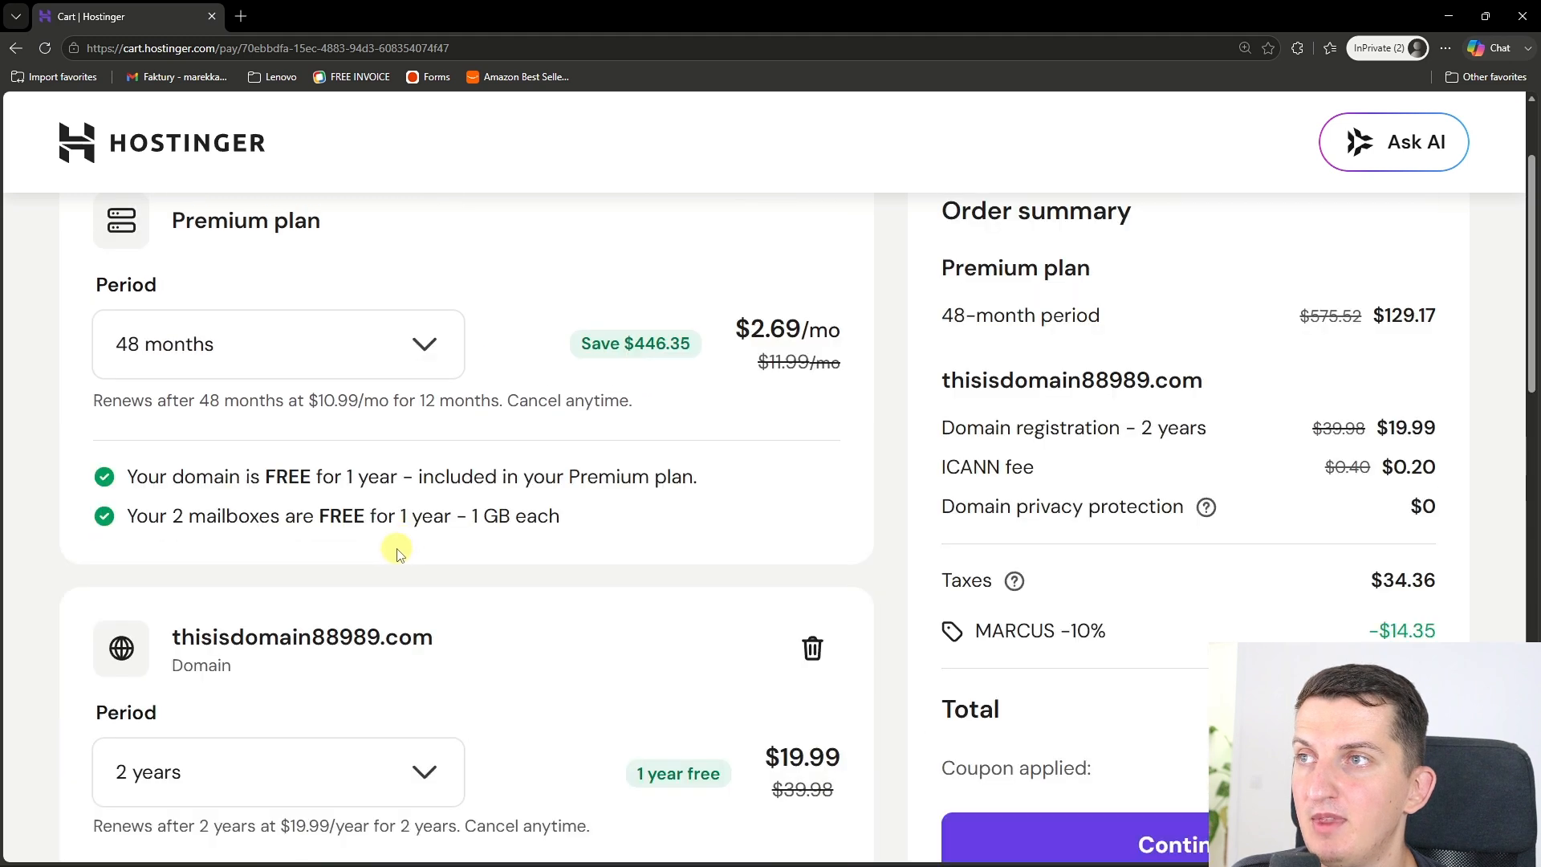
pyautogui.scroll(-2, 1134, 624)
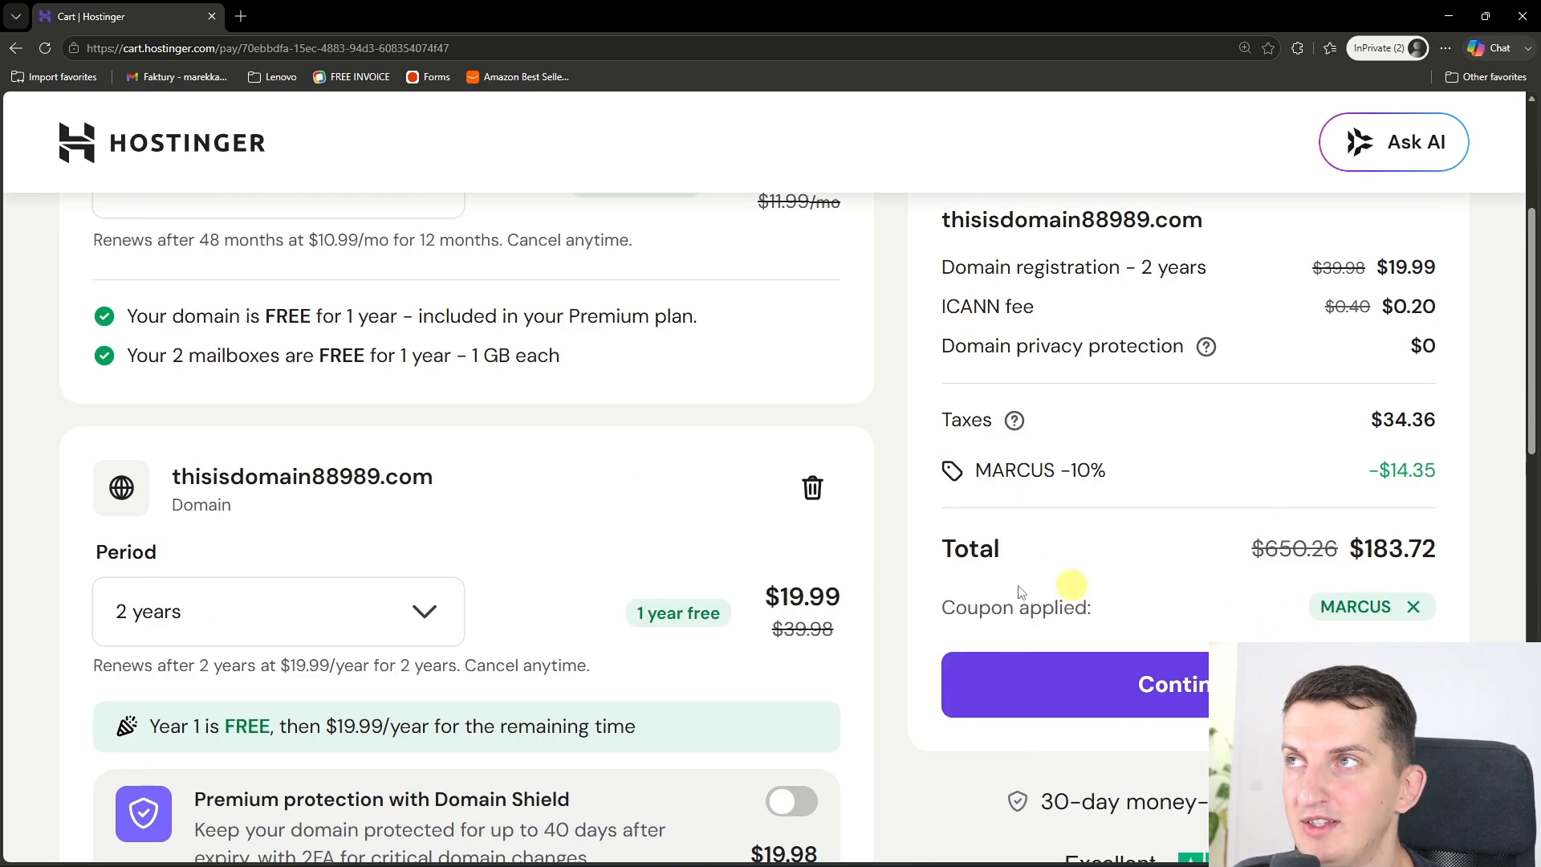
pyautogui.scroll(4, 899, 572)
# Step: Return to the Claude Design project, download the exported index.html and show the downloaded file in its folder
pyautogui.click(1444, 23)
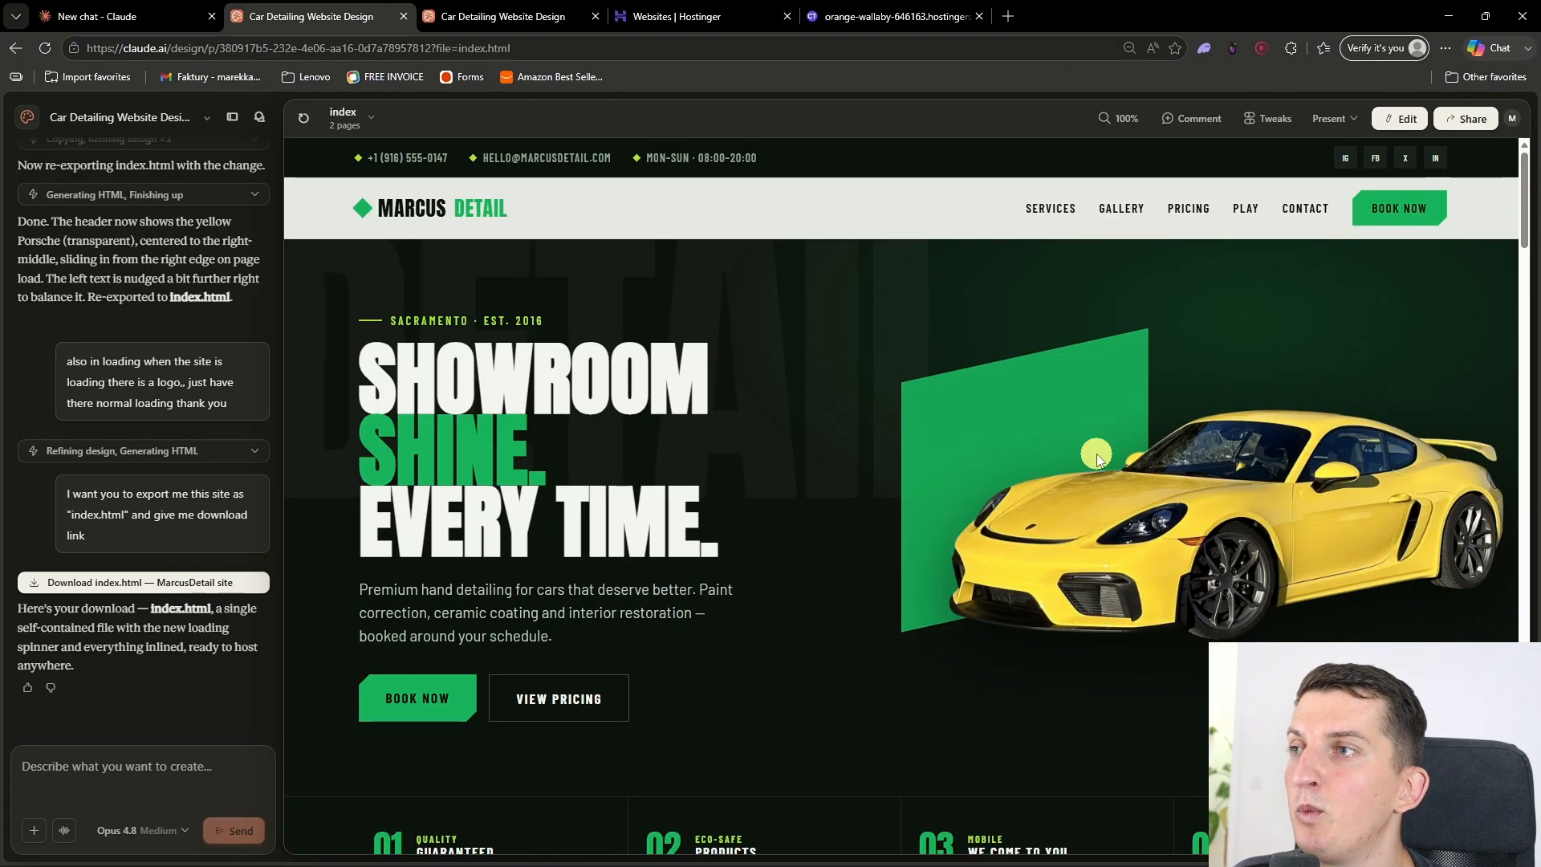
pyautogui.scroll(-4, 972, 639)
pyautogui.scroll(4, 967, 643)
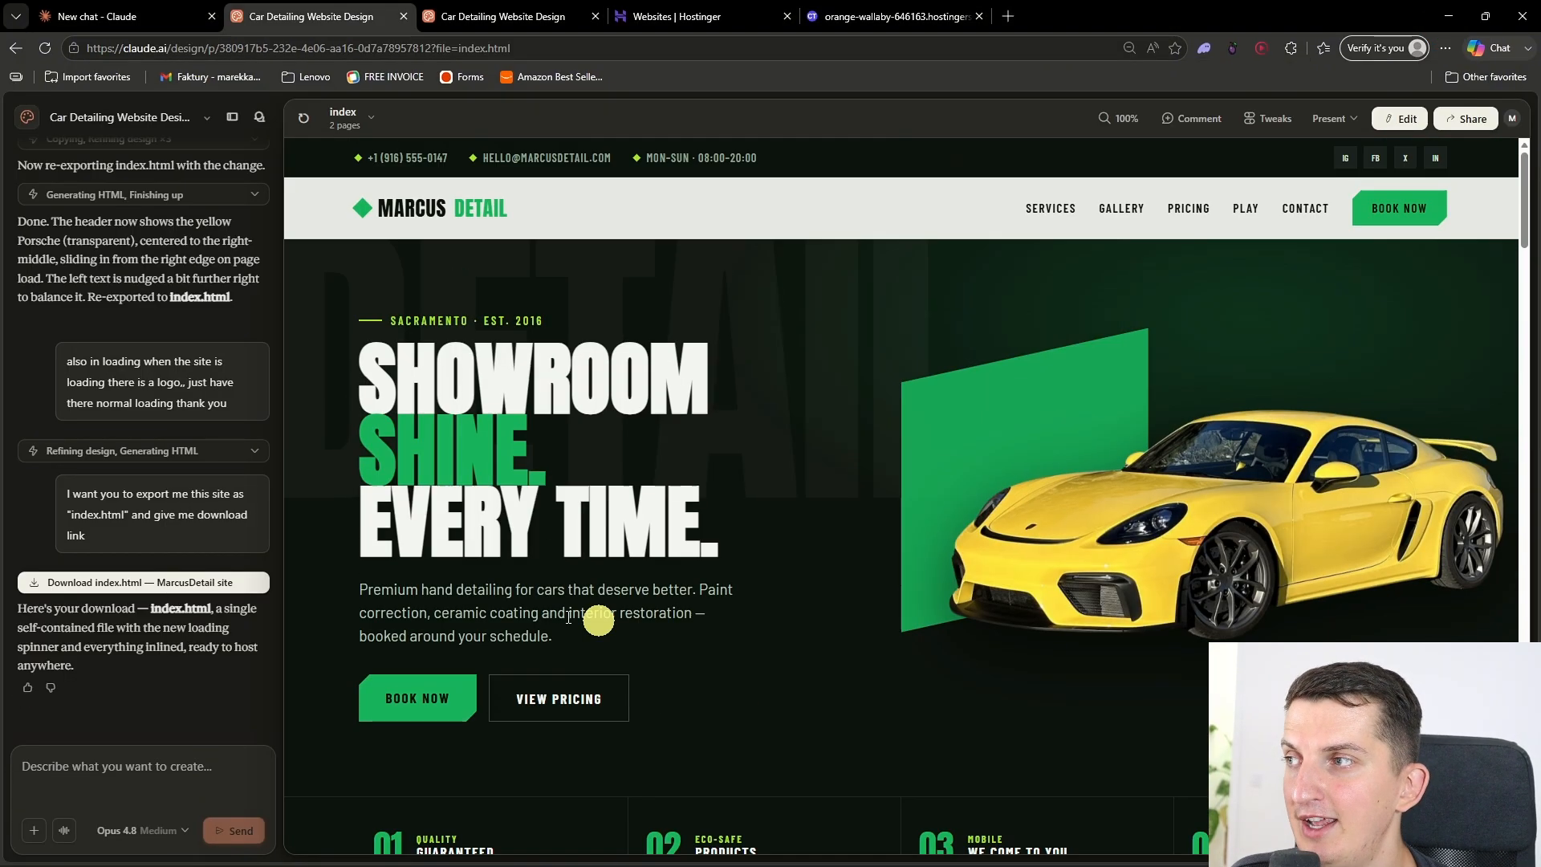
pyautogui.click(178, 583)
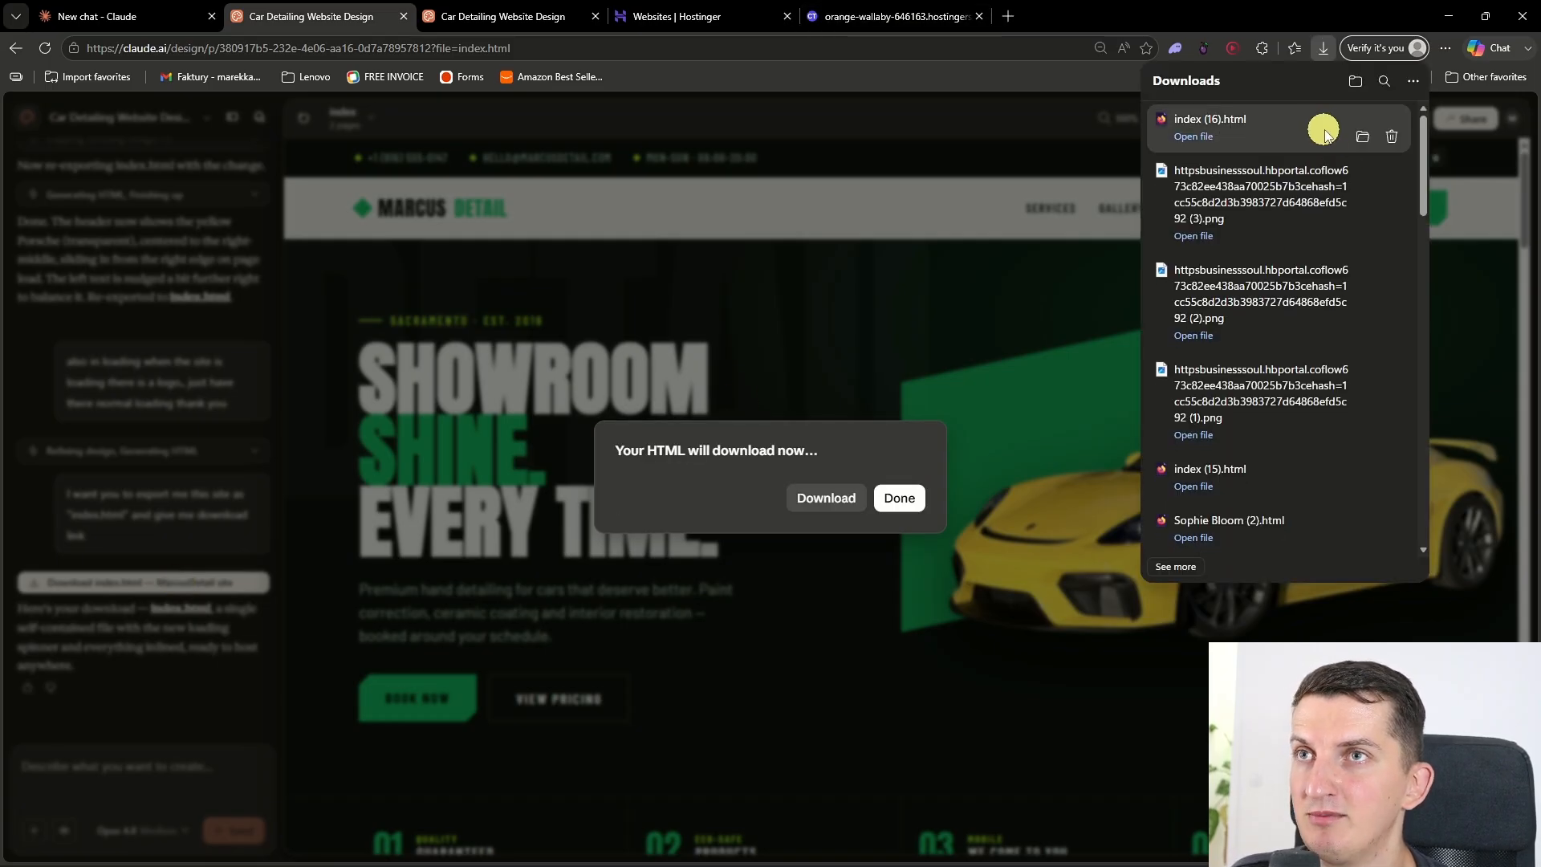
pyautogui.click(1357, 128)
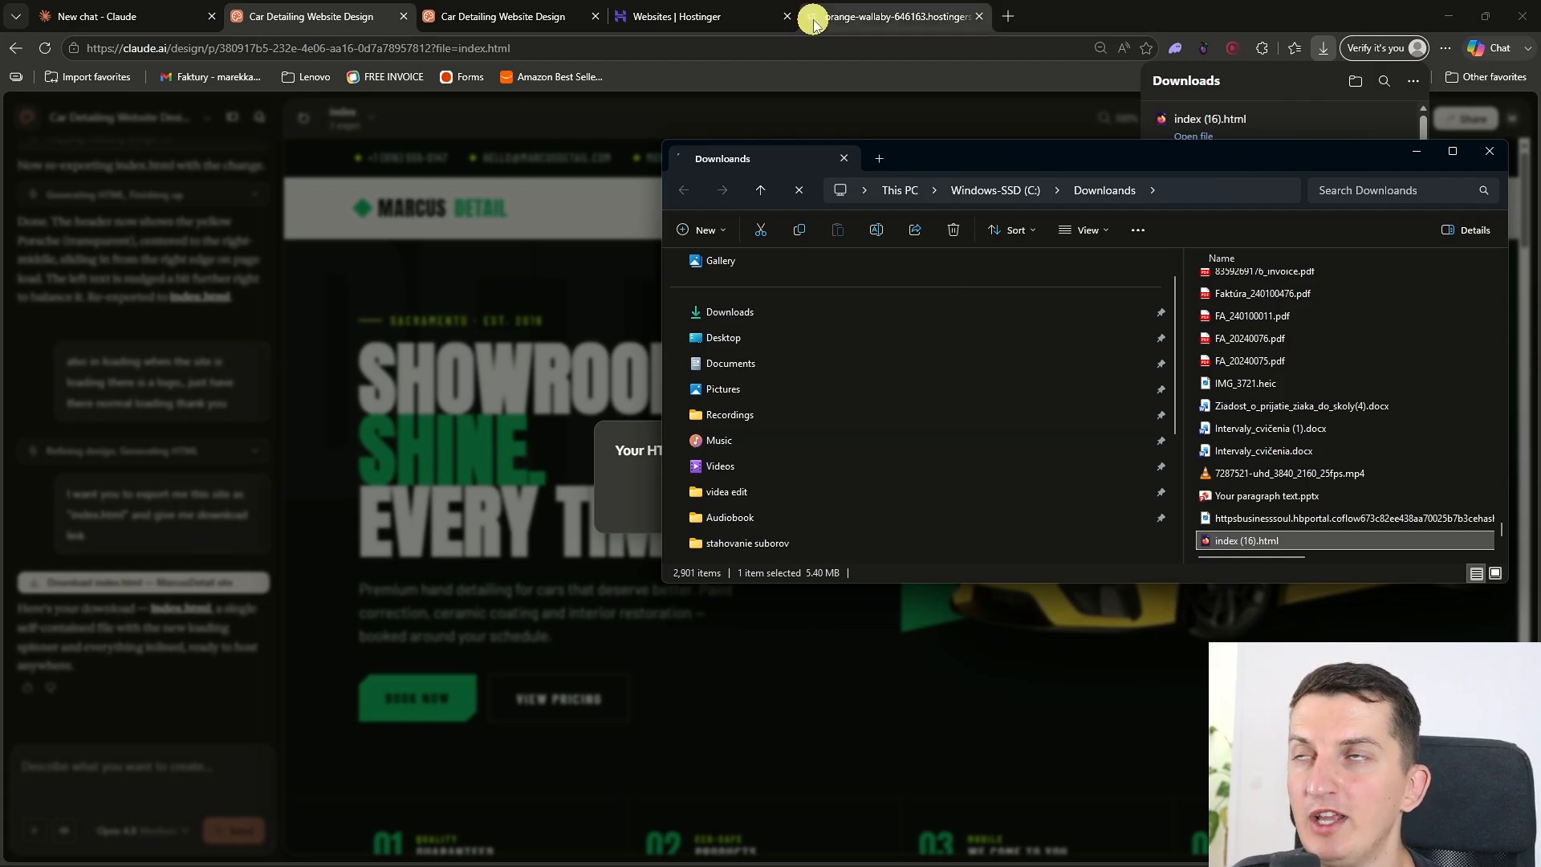
pyautogui.click(1357, 120)
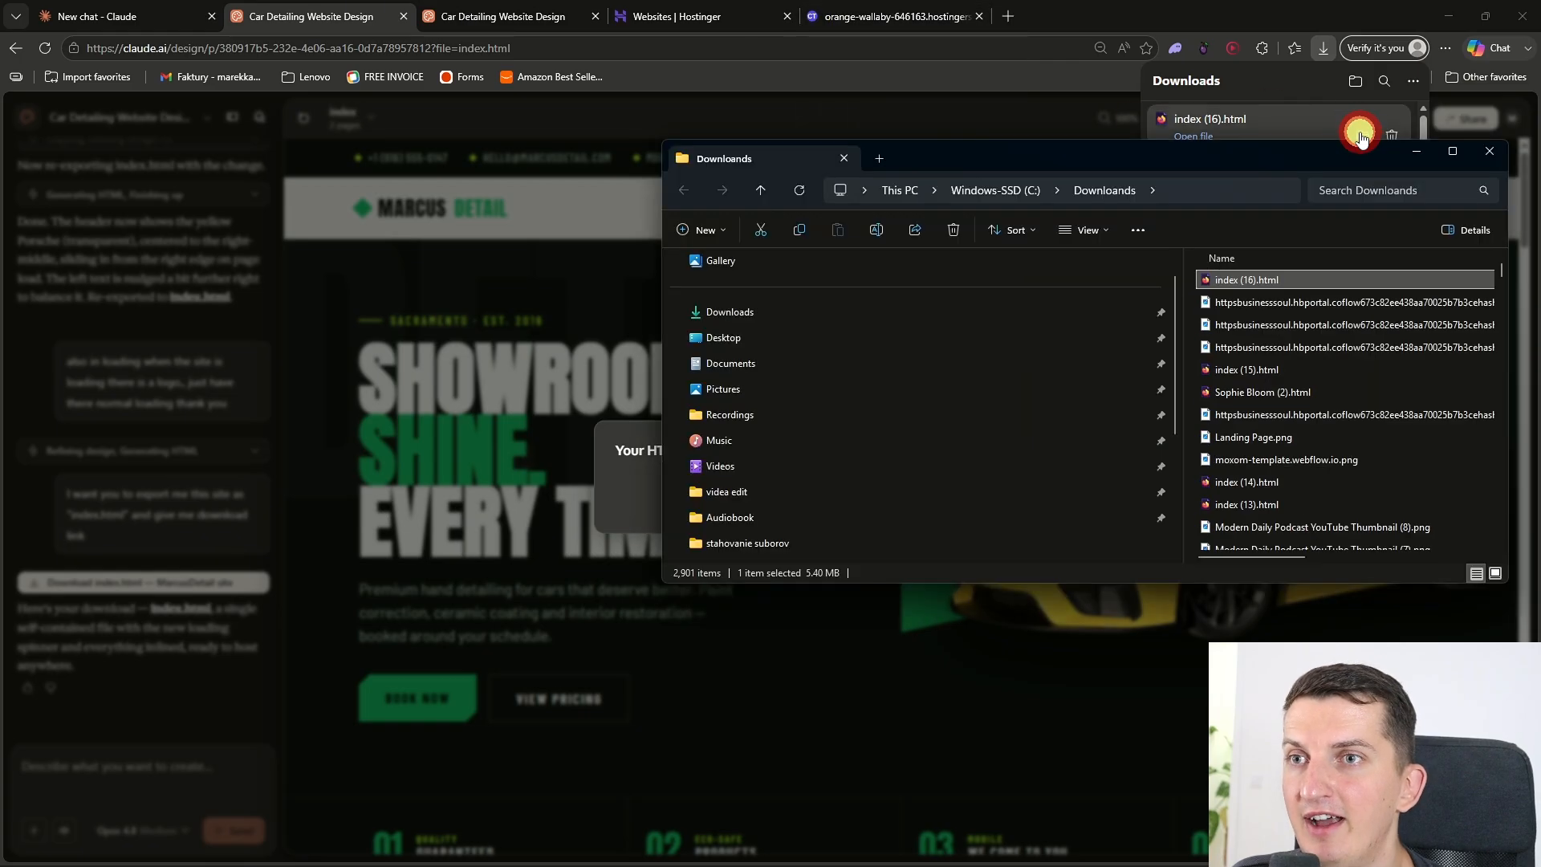
# Step: Switch to Hostinger and open the public_html folder in the file manager for companytutorials.com
pyautogui.click(746, 14)
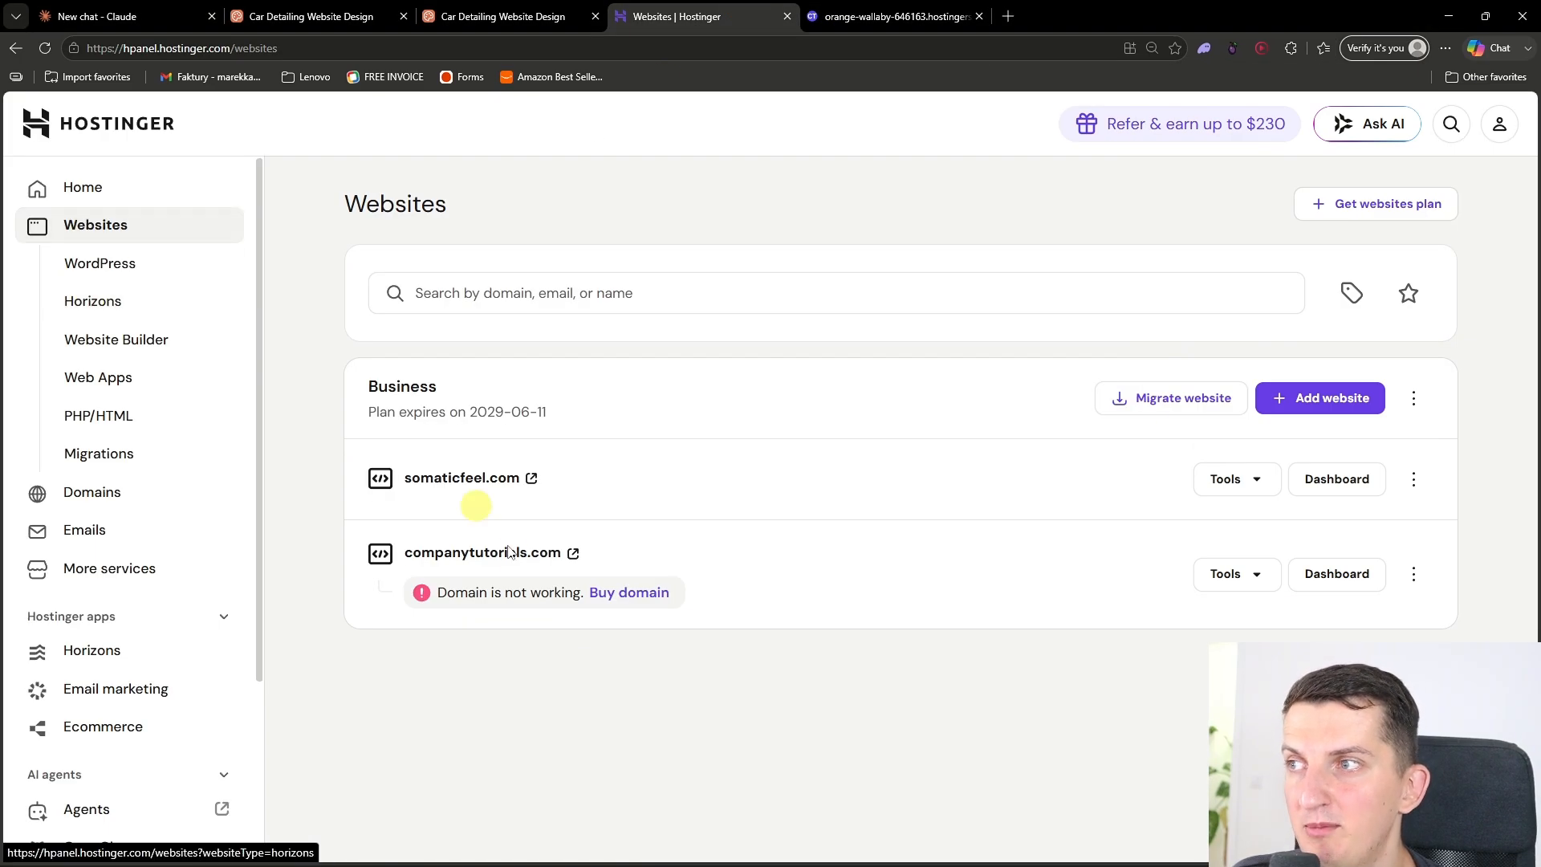
pyautogui.click(1329, 562)
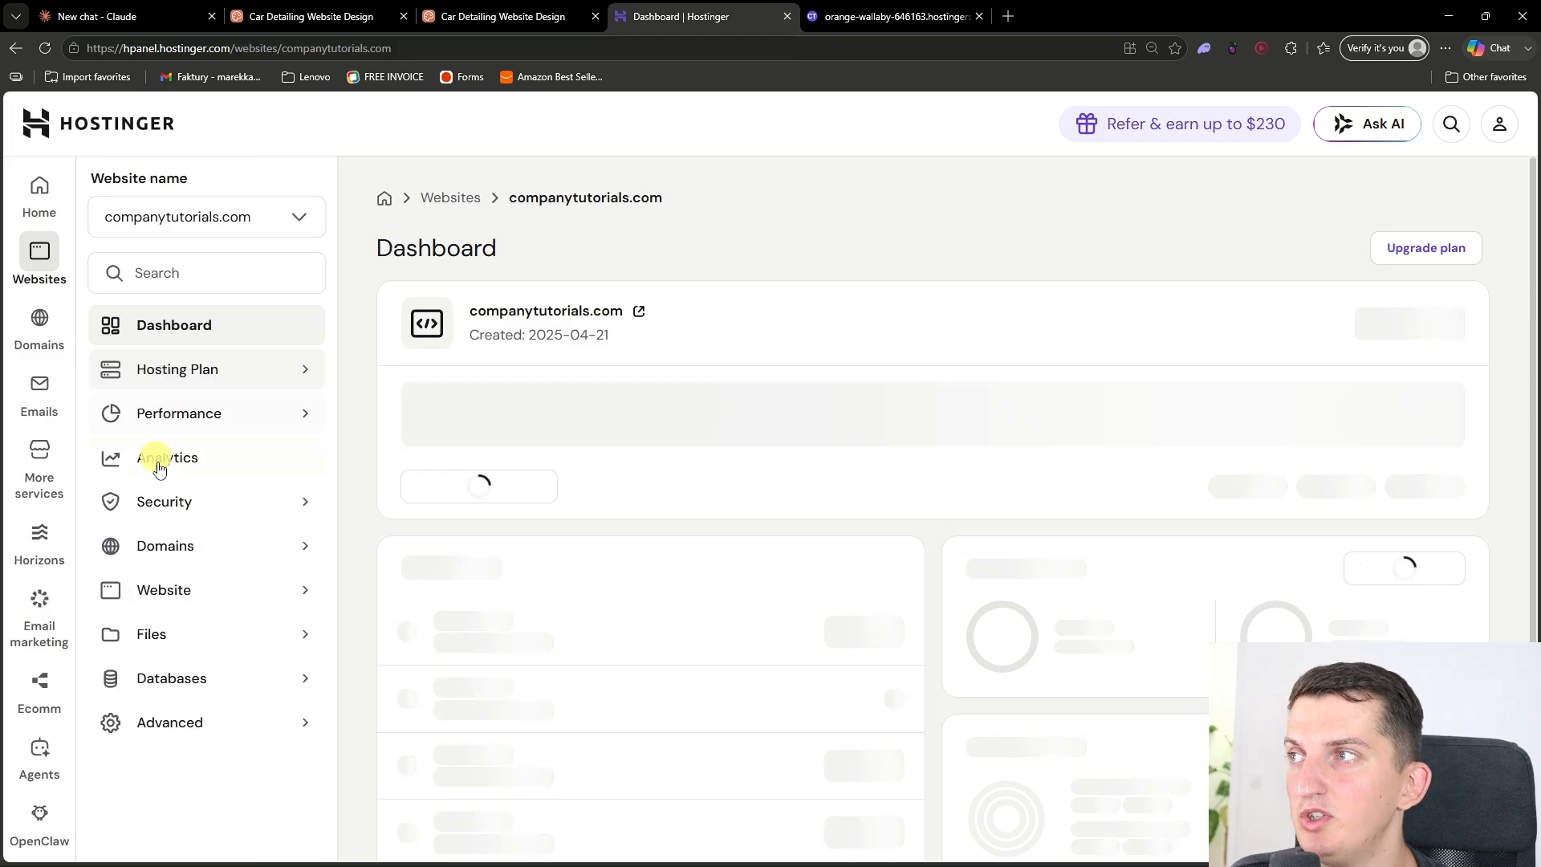
pyautogui.click(190, 630)
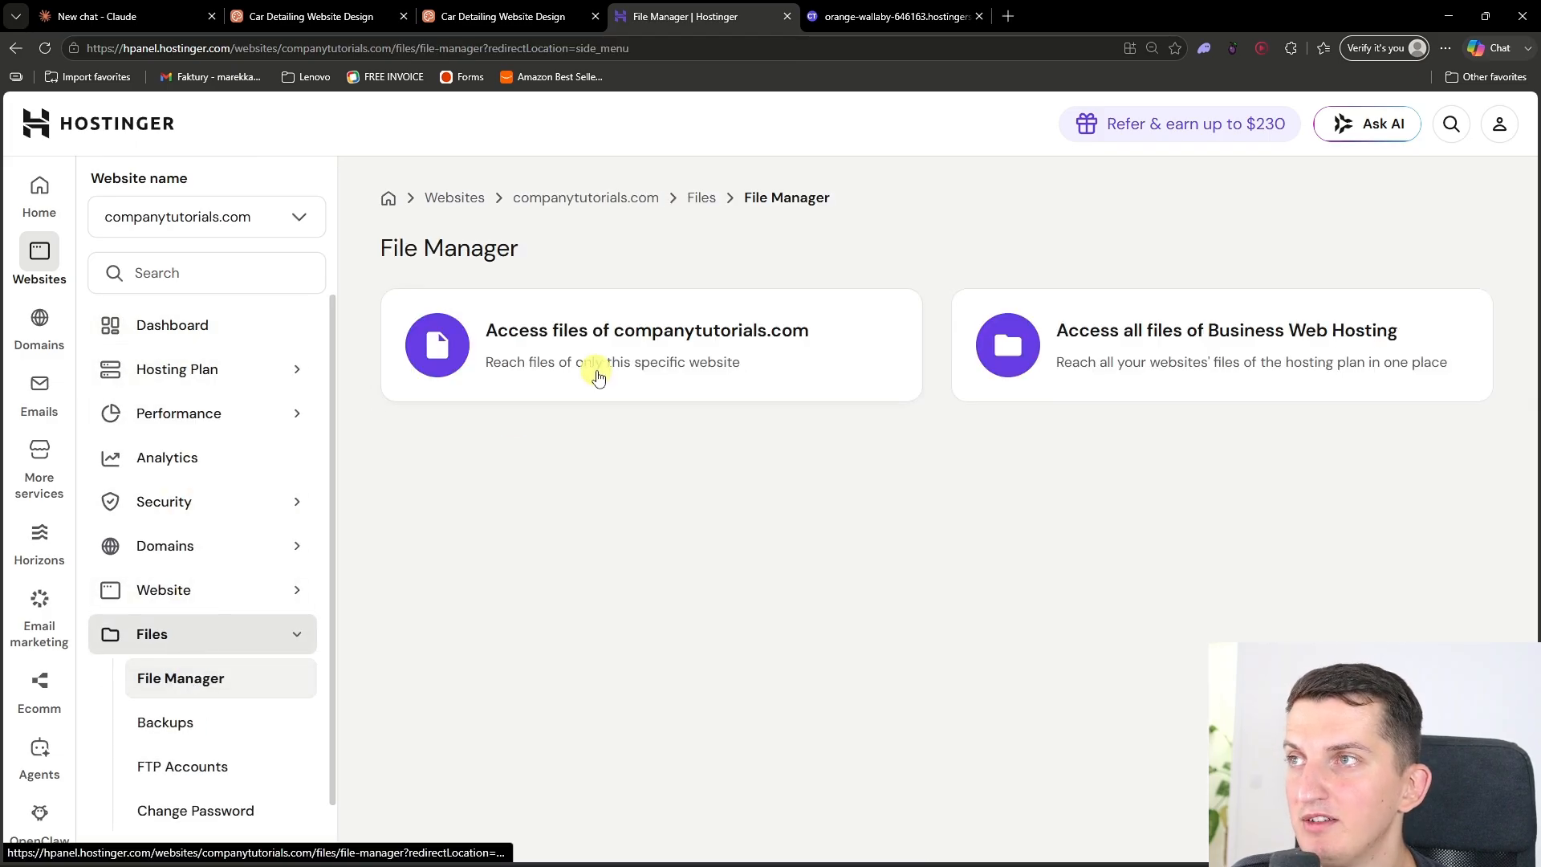
pyautogui.click(603, 364)
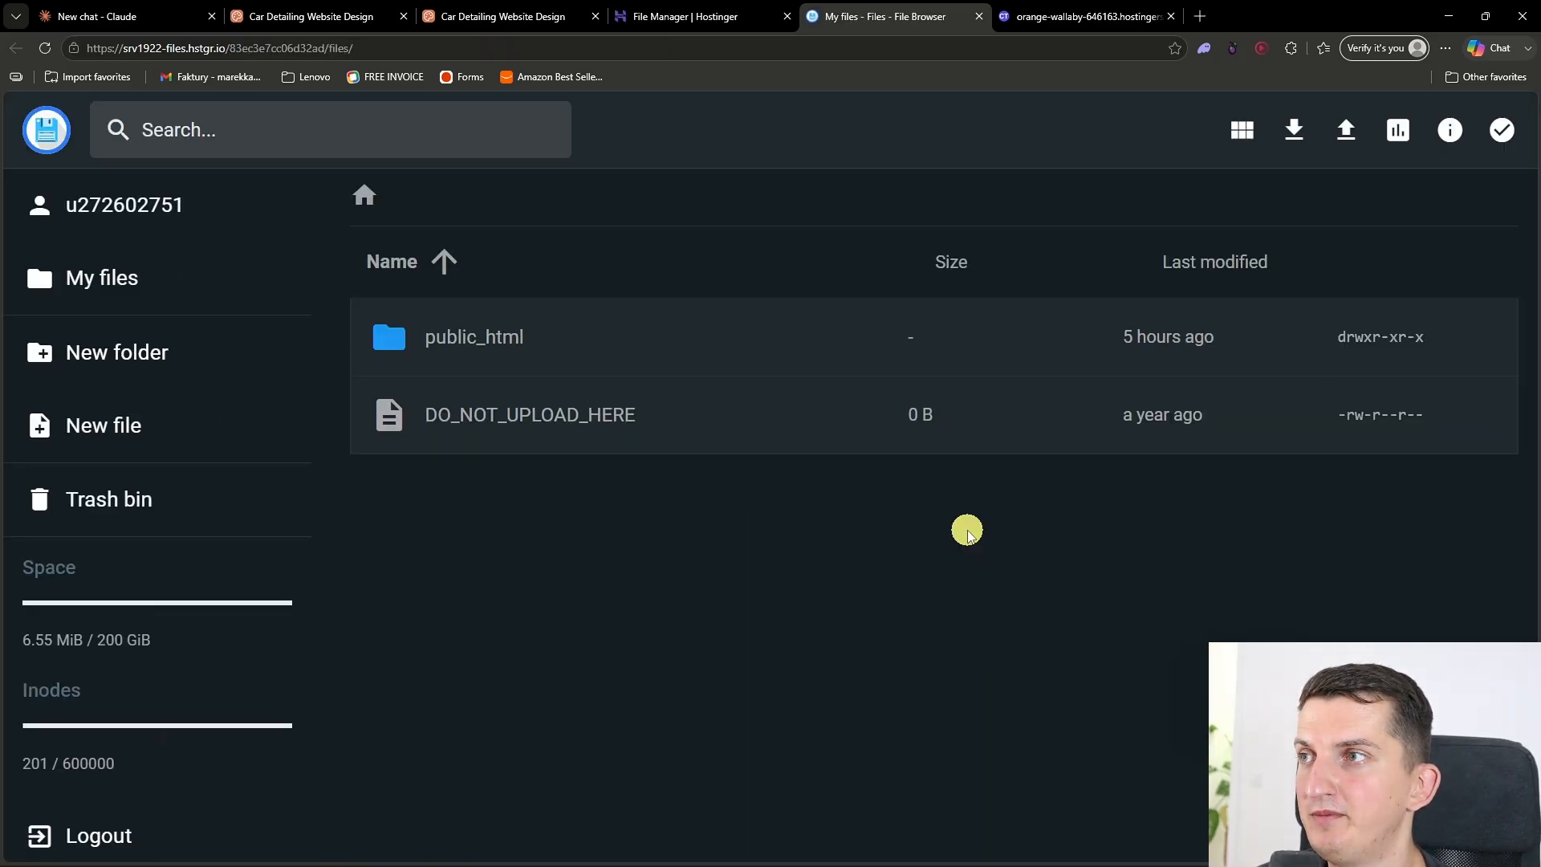
pyautogui.doubleClick(644, 336)
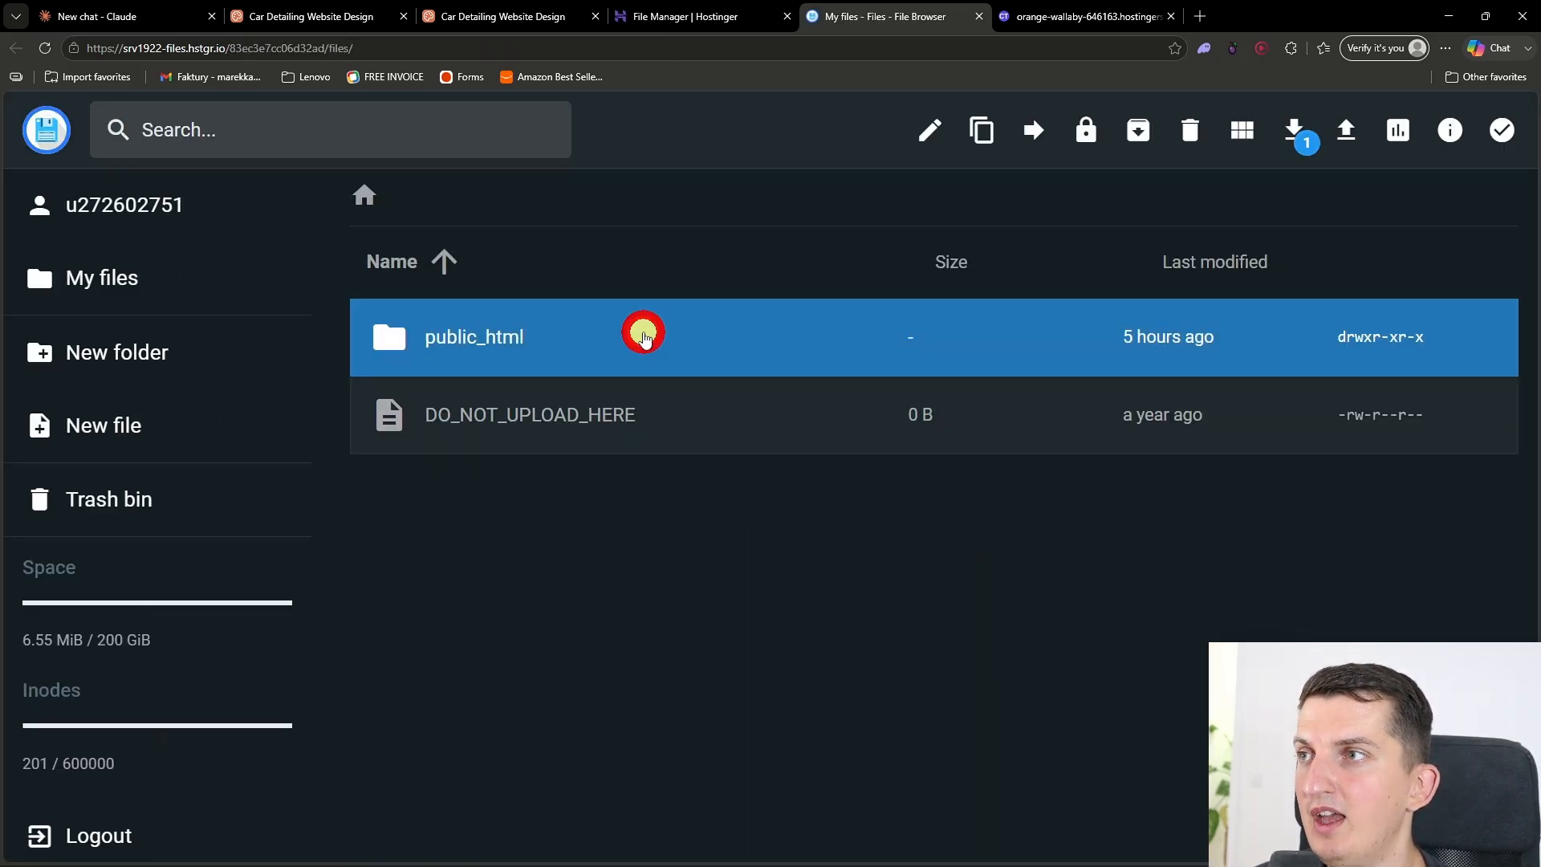
# Step: Delete the existing index.html from the public_html folder
pyautogui.click(571, 303)
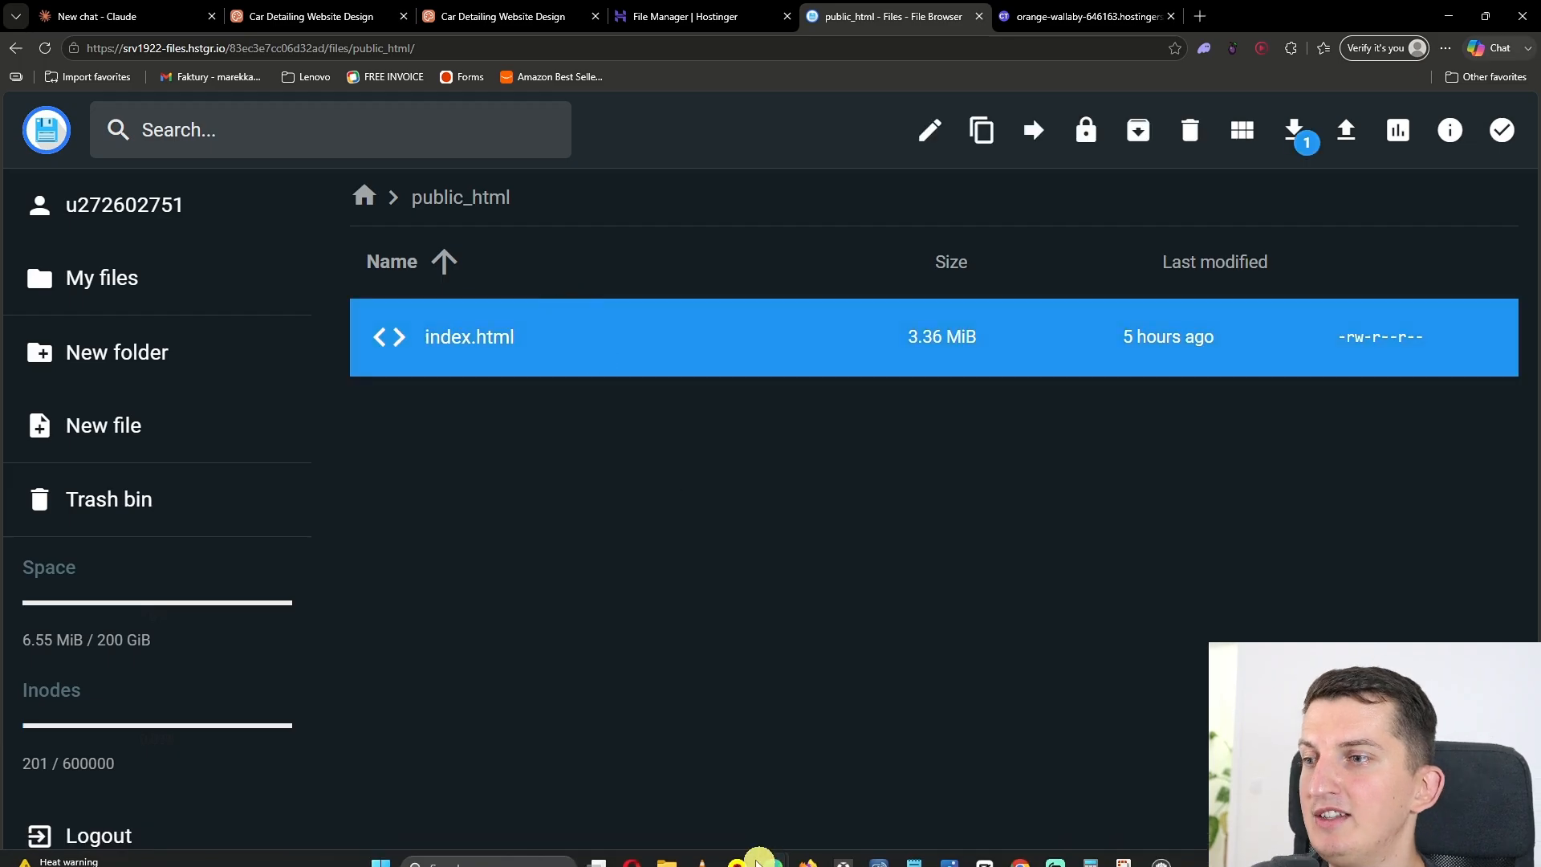
pyautogui.press('Delete')
pyautogui.moveTo(673, 856)
pyautogui.click(956, 532)
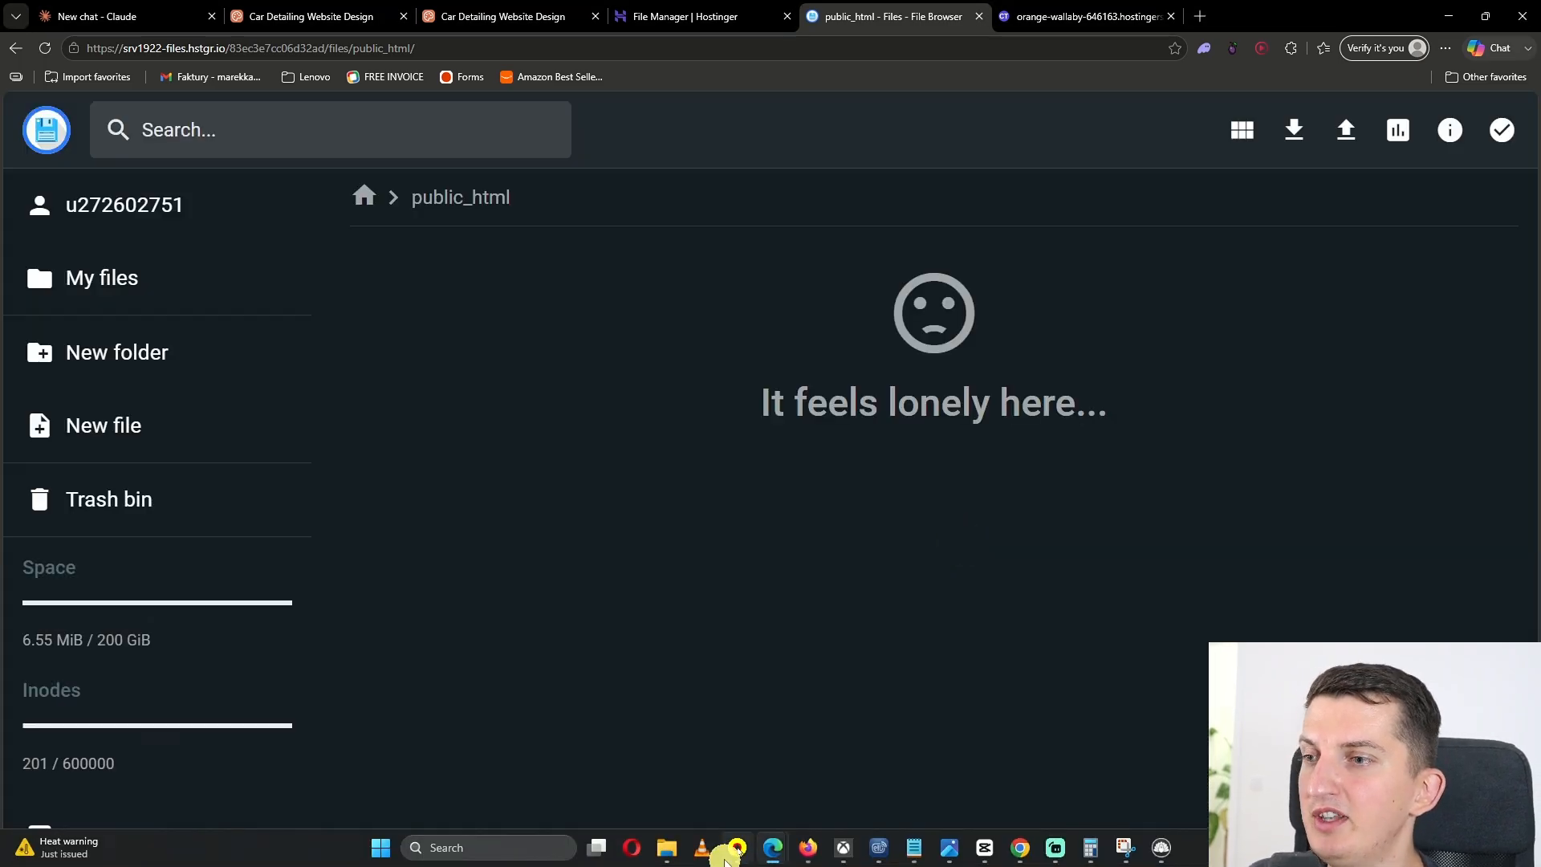
# Step: Upload index (16).html from the Downloads folder into public_html and rename it to index.html
pyautogui.click(670, 855)
pyautogui.moveTo(1318, 281); pyautogui.dragTo(587, 490)
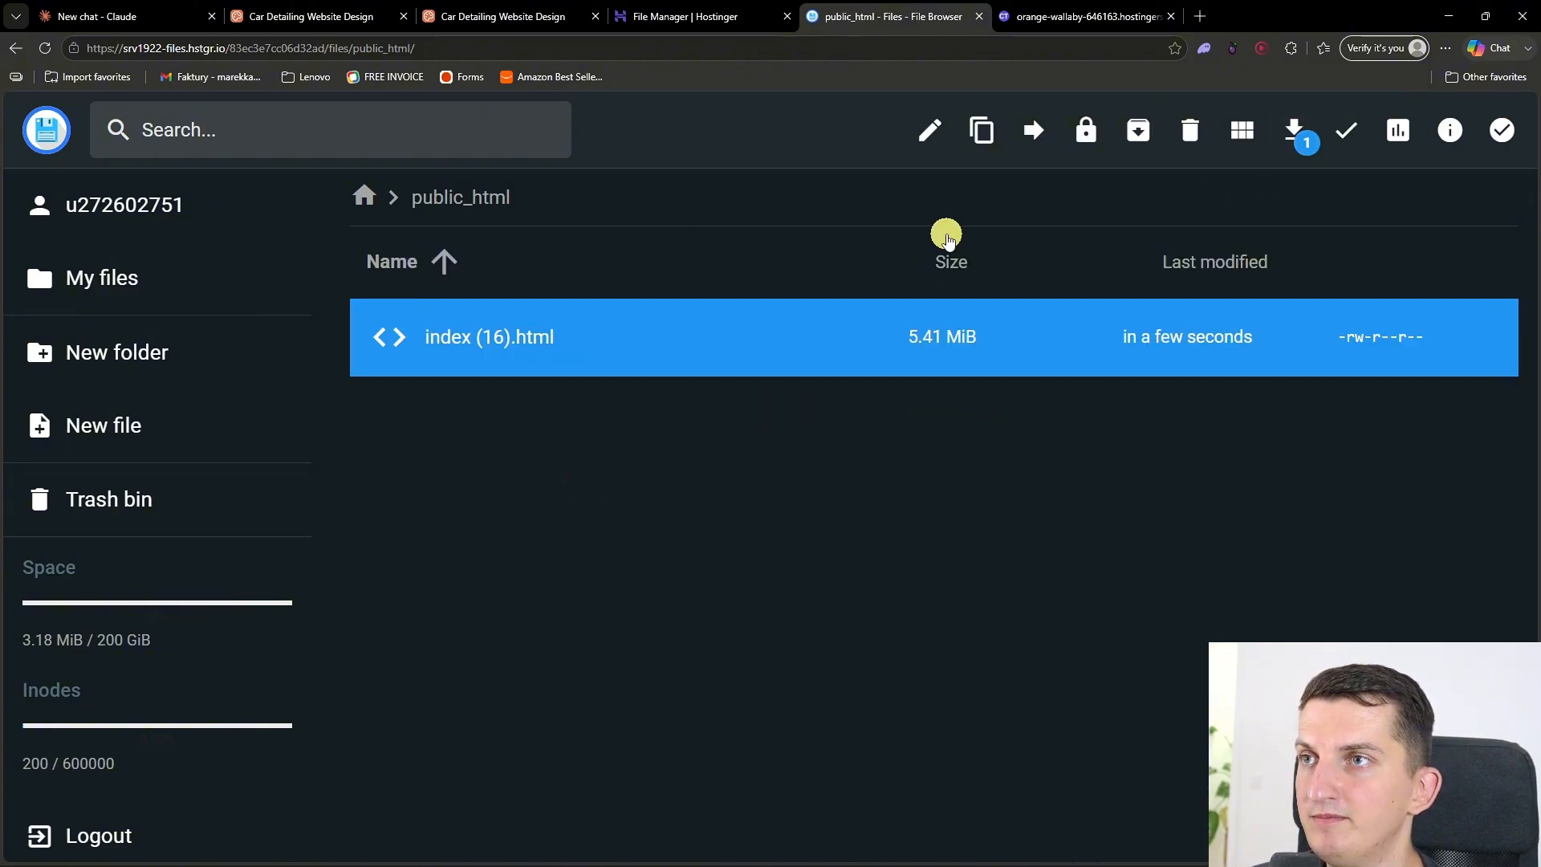
pyautogui.click(928, 132)
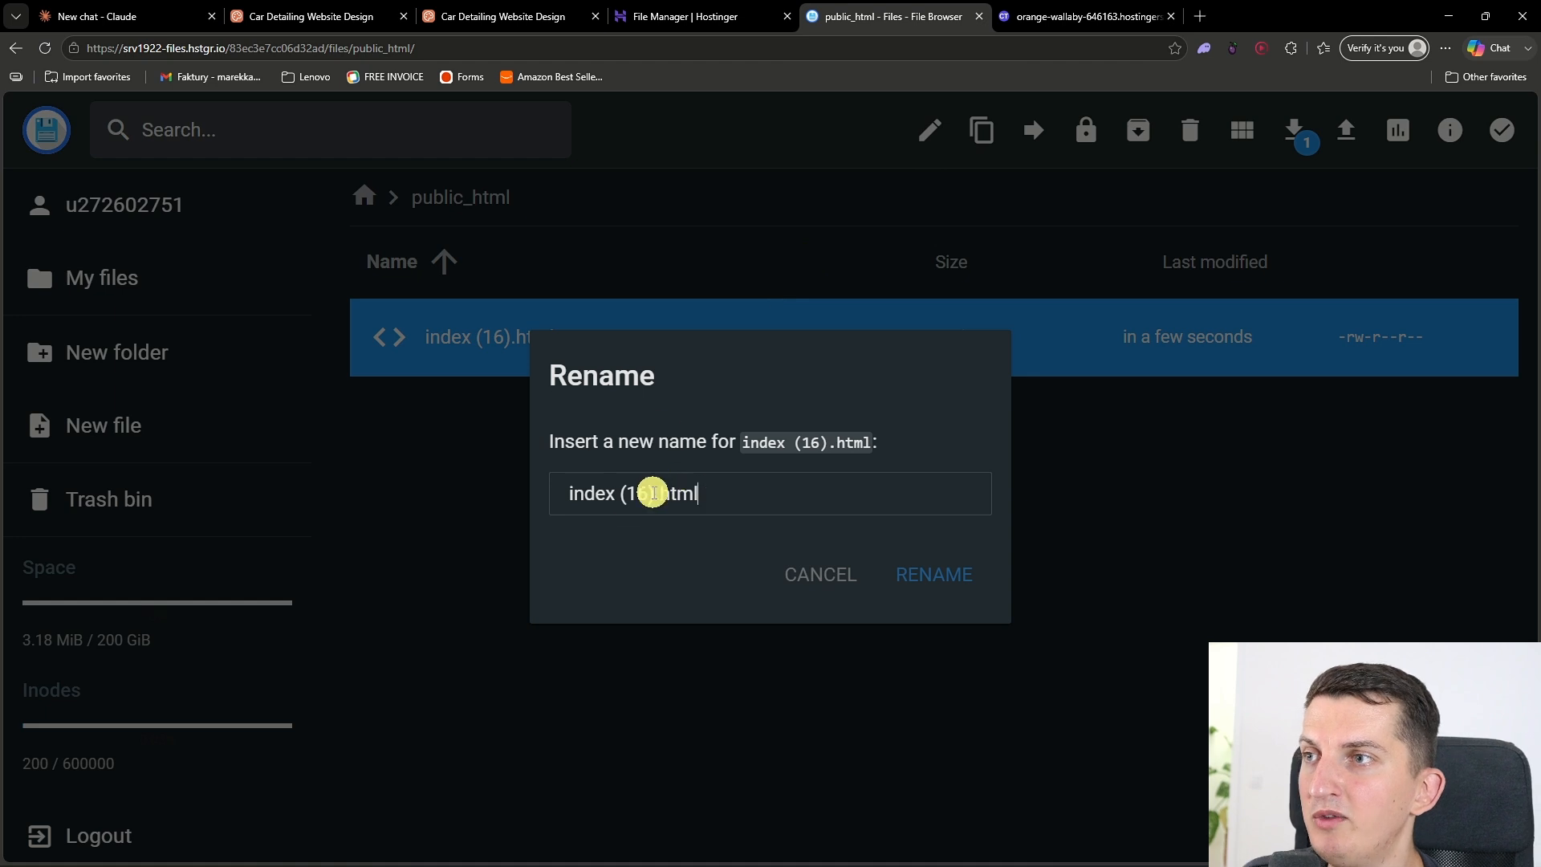
pyautogui.click(944, 579)
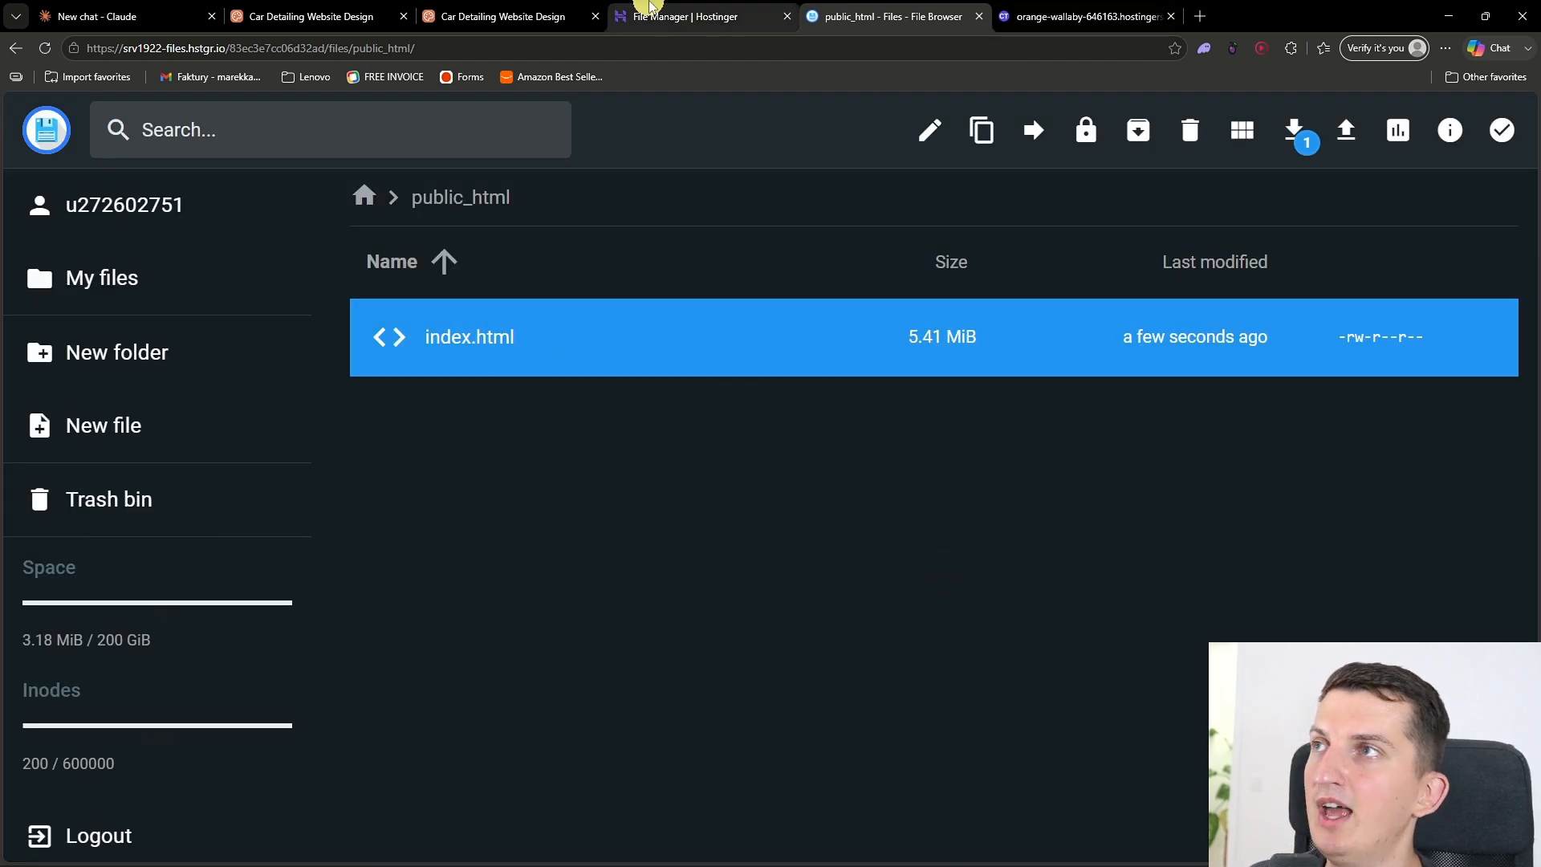
# Step: Return to Hostinger's website list and open the dashboard of companytutorials.com
pyautogui.click(658, 16)
pyautogui.click(40, 252)
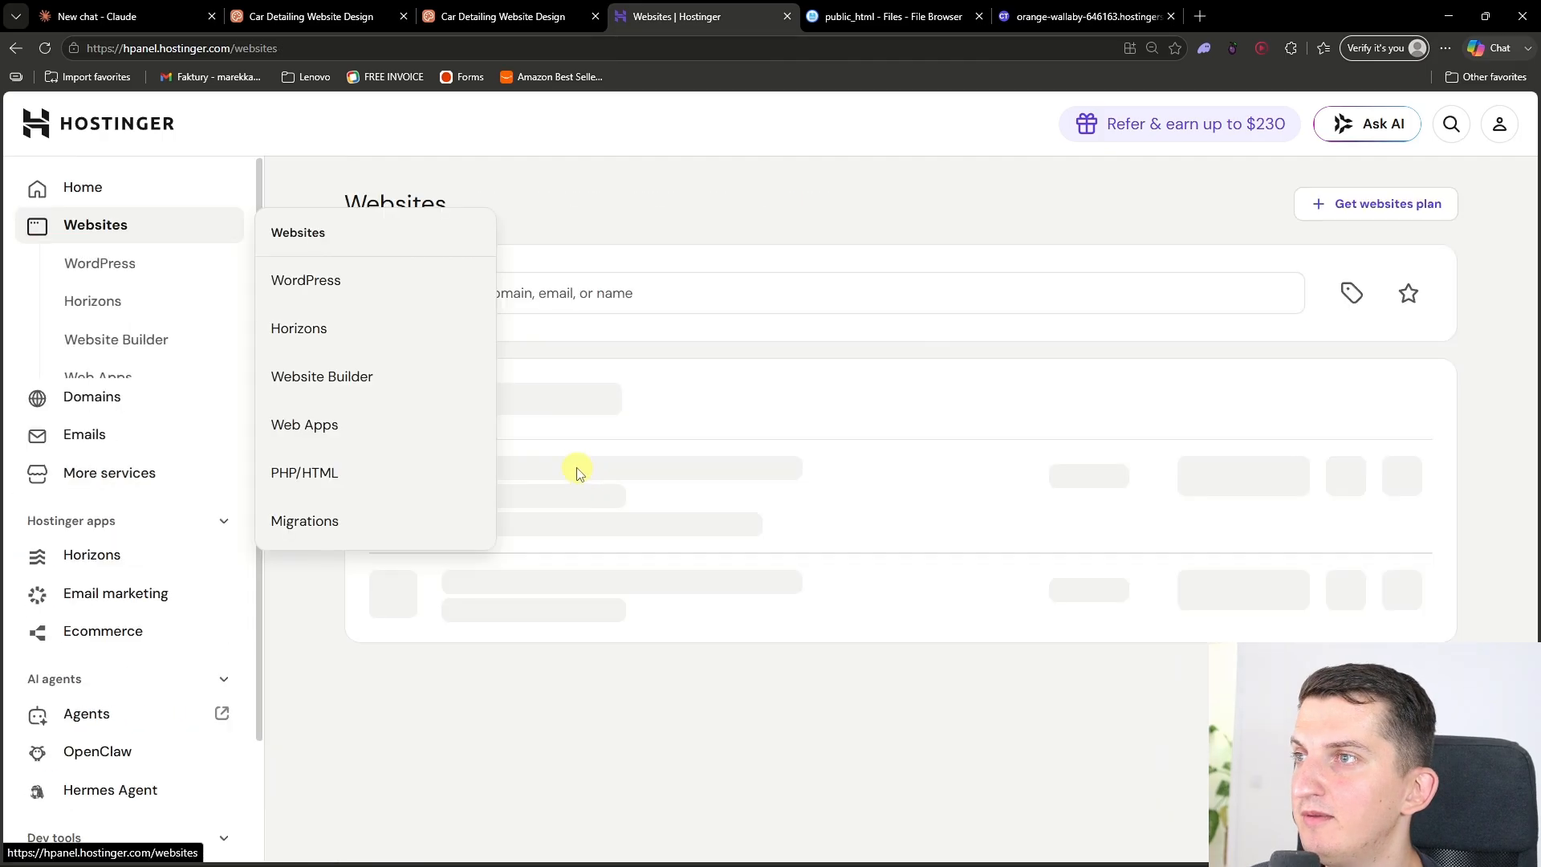
pyautogui.click(1348, 577)
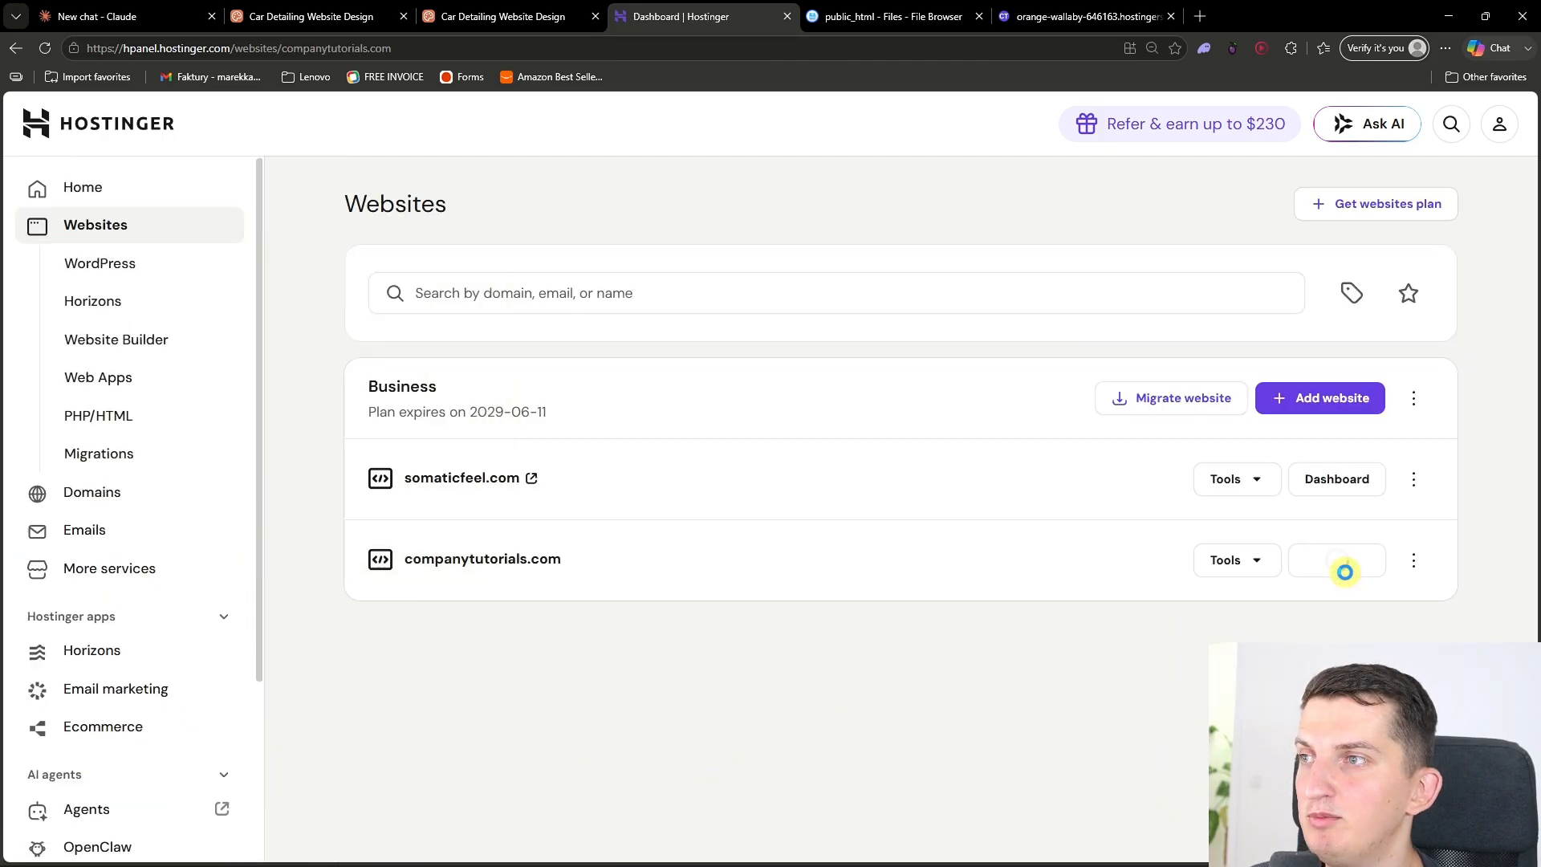
# Step: Return to Hostinger's website list, open the live companytutorials.com site and look through its sections down to pricing
pyautogui.click(15, 49)
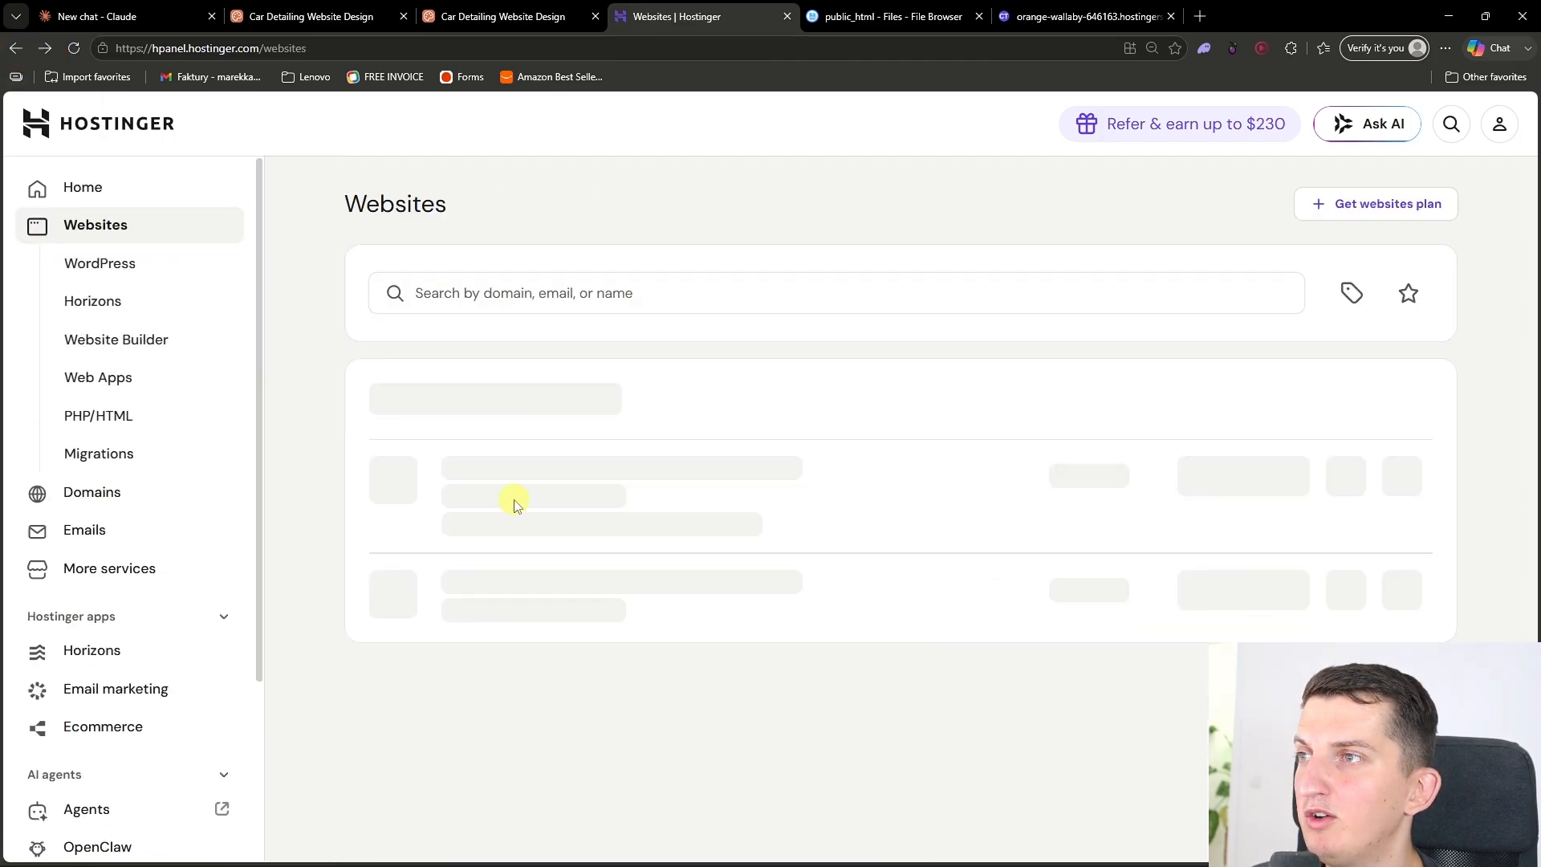
pyautogui.click(484, 546)
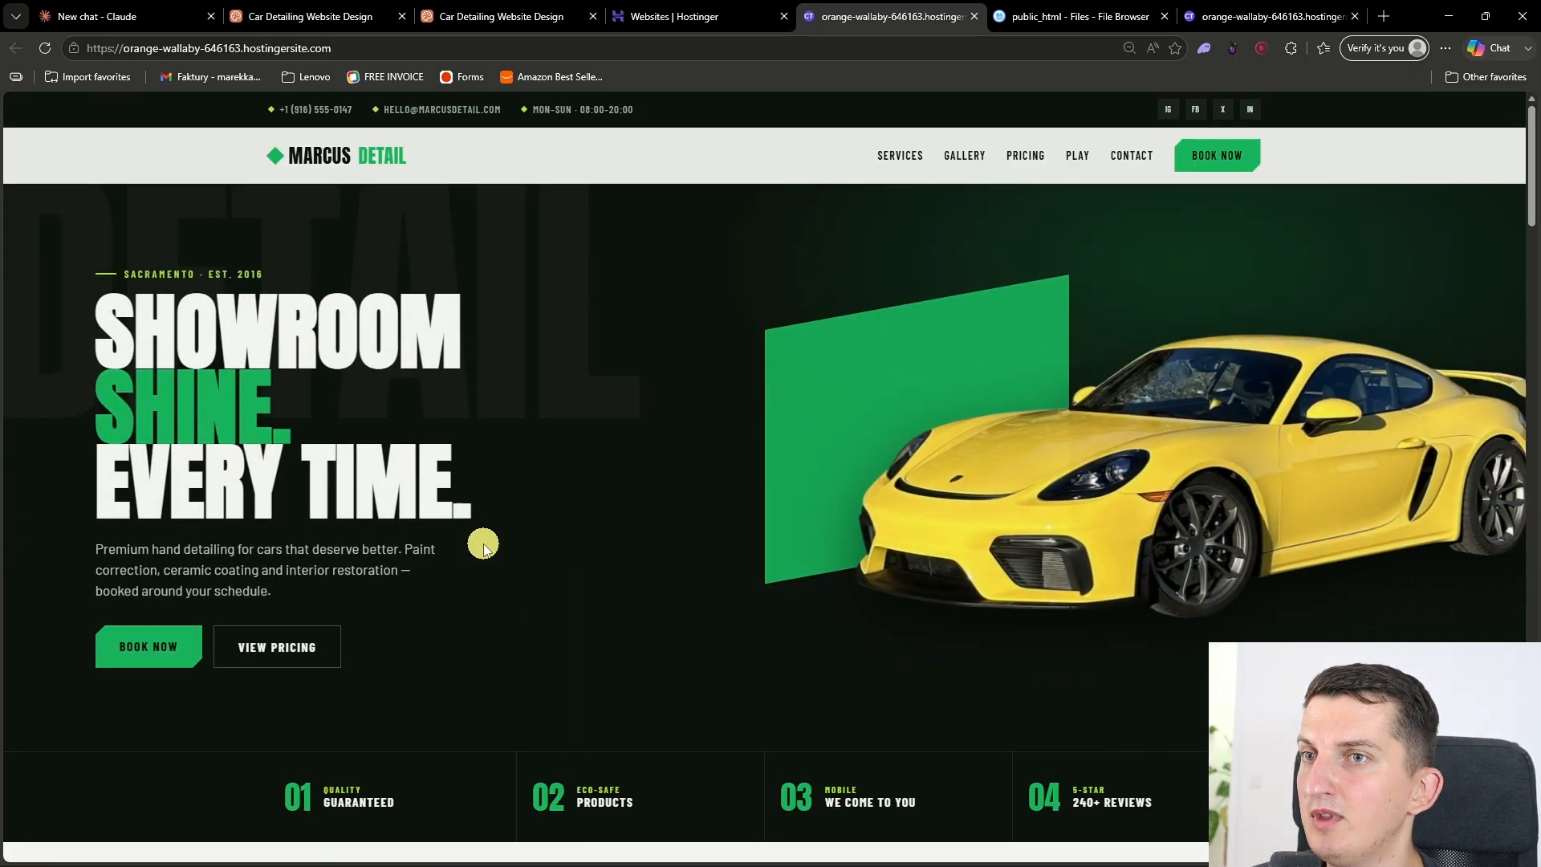
pyautogui.scroll(-5, 485, 548)
pyautogui.scroll(-20, 484, 548)
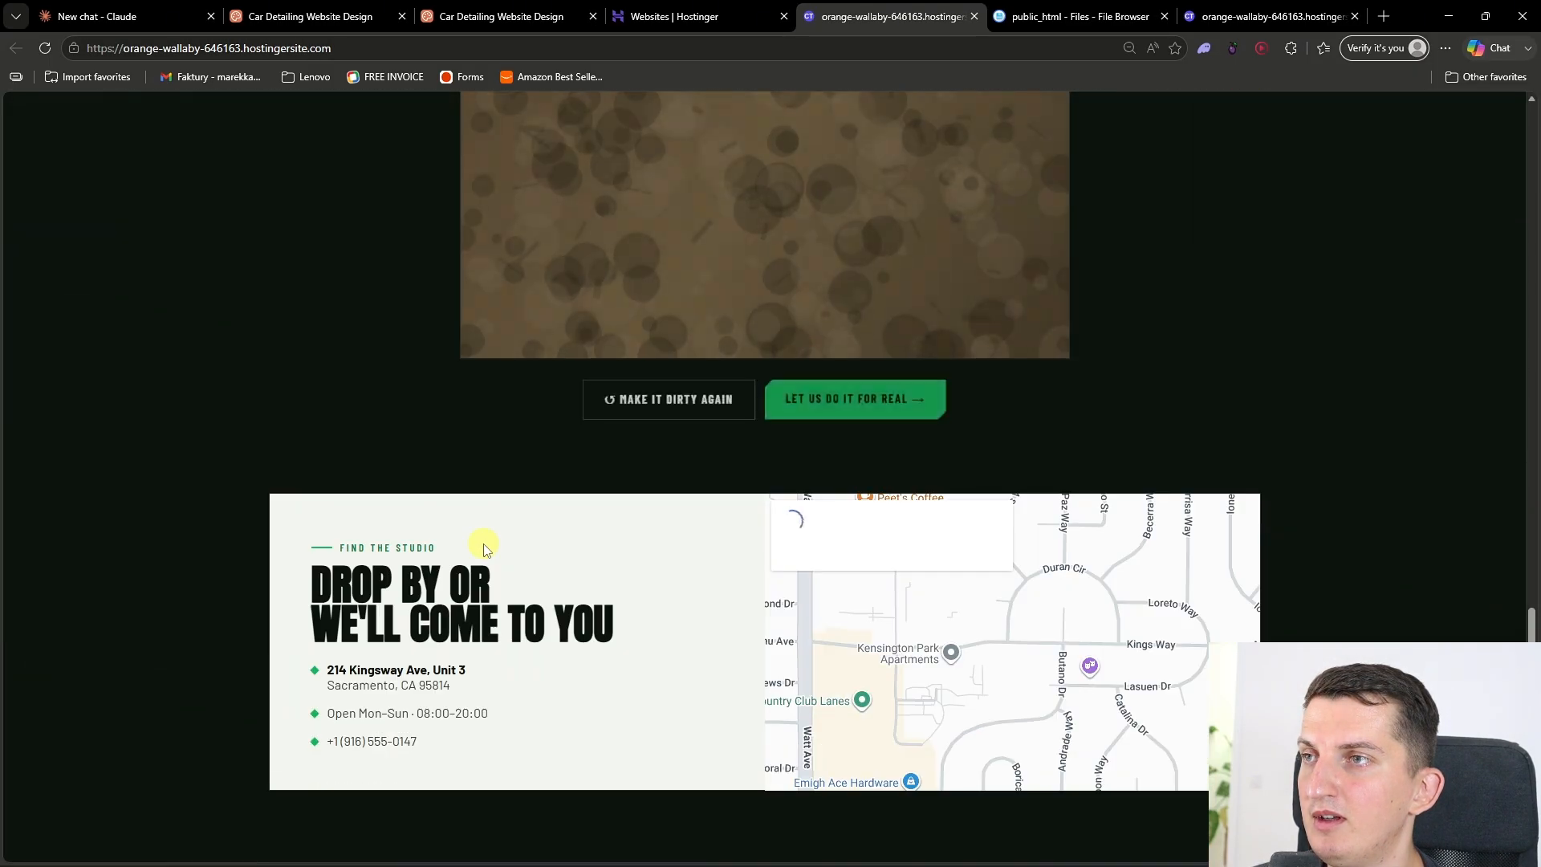
# Step: Test the Clean It Yourself game on the live site by wiping the grime off the blue car
pyautogui.scroll(-6, 484, 549)
pyautogui.scroll(12, 483, 548)
pyautogui.moveTo(592, 540)
pyautogui.mouseDown()
pyautogui.moveTo(619, 736)
pyautogui.moveTo(878, 718)
pyautogui.moveTo(1036, 674)
pyautogui.moveTo(923, 622)
pyautogui.moveTo(601, 665)
pyautogui.mouseUp()
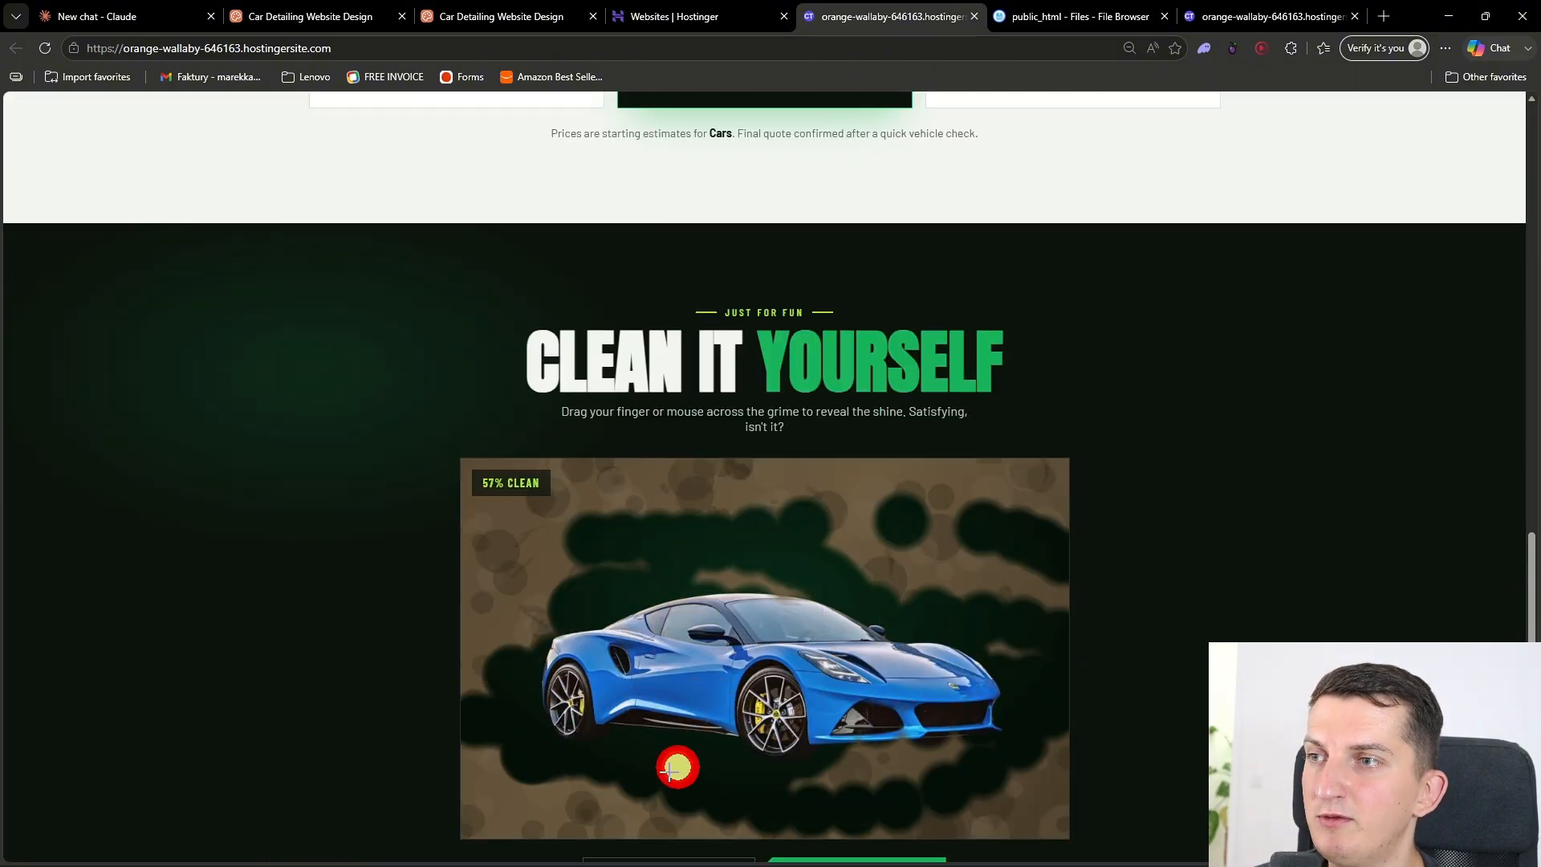
pyautogui.moveTo(671, 770)
pyautogui.mouseDown()
pyautogui.moveTo(754, 592)
pyautogui.moveTo(784, 586)
pyautogui.moveTo(509, 733)
pyautogui.moveTo(893, 548)
pyautogui.moveTo(812, 516)
pyautogui.moveTo(1118, 513)
pyautogui.moveTo(519, 743)
pyautogui.moveTo(491, 684)
pyautogui.moveTo(904, 680)
pyautogui.mouseUp()
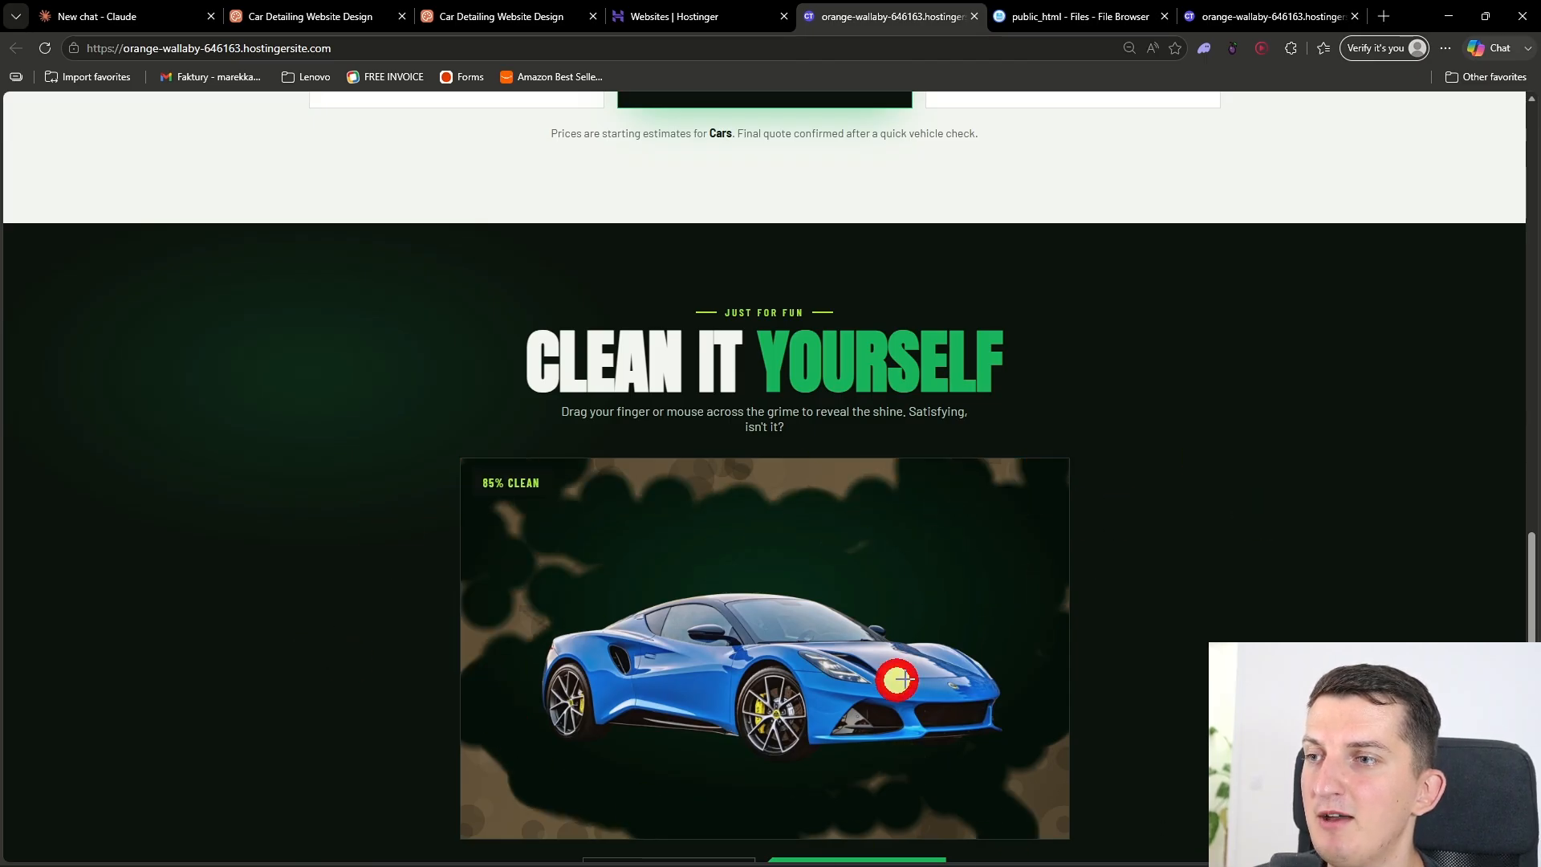
# Step: Check the rest of the published page and examine its hero section at 125% browser zoom
pyautogui.scroll(-6, 1139, 668)
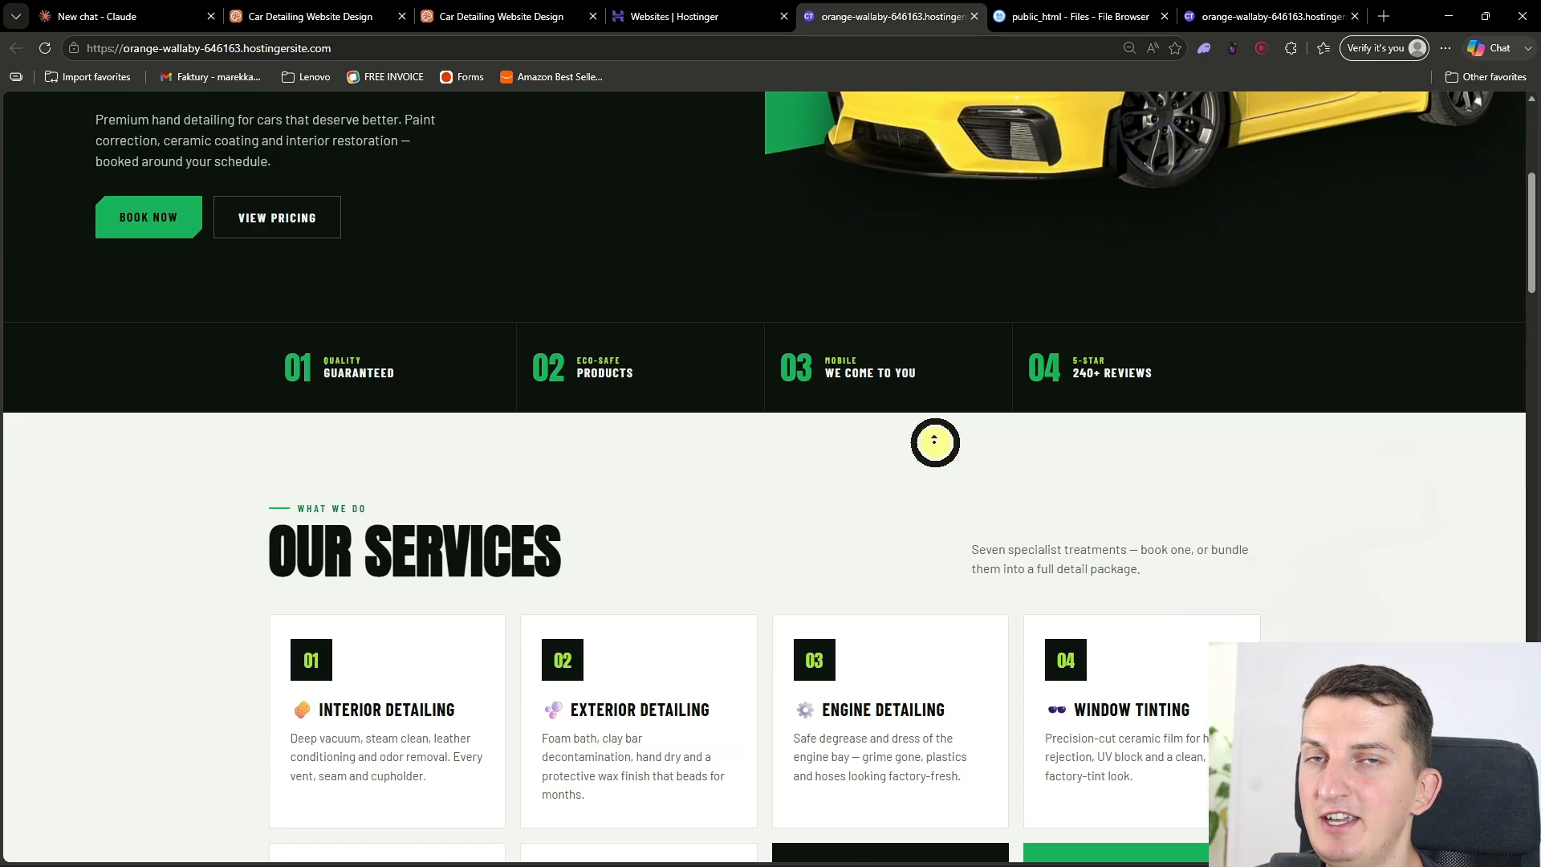
pyautogui.scroll(5, 935, 442)
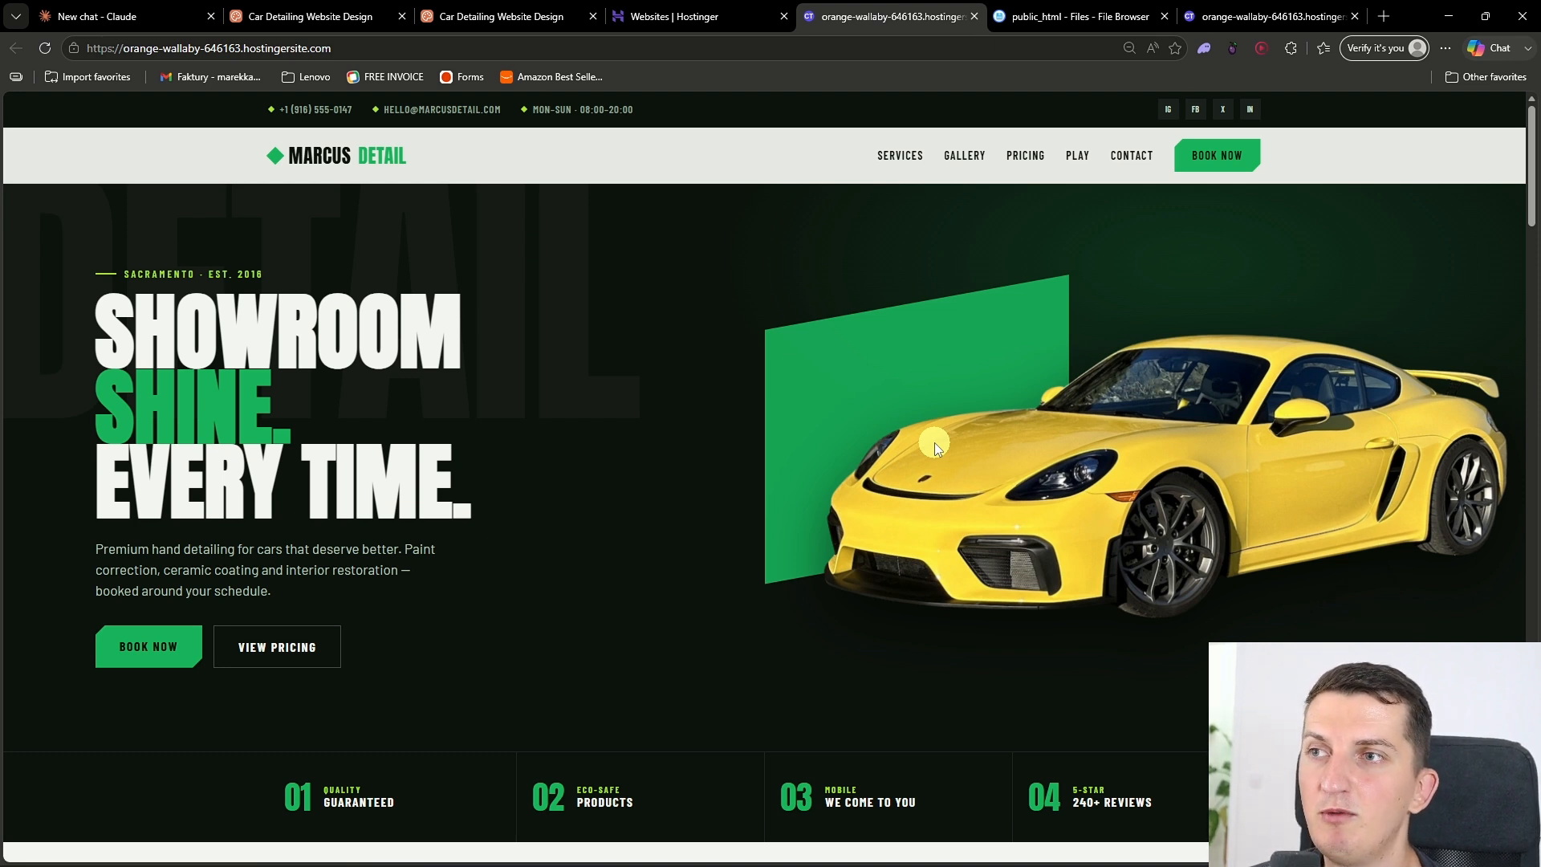
pyautogui.scroll(-3, 934, 442)
pyautogui.scroll(3, 934, 442)
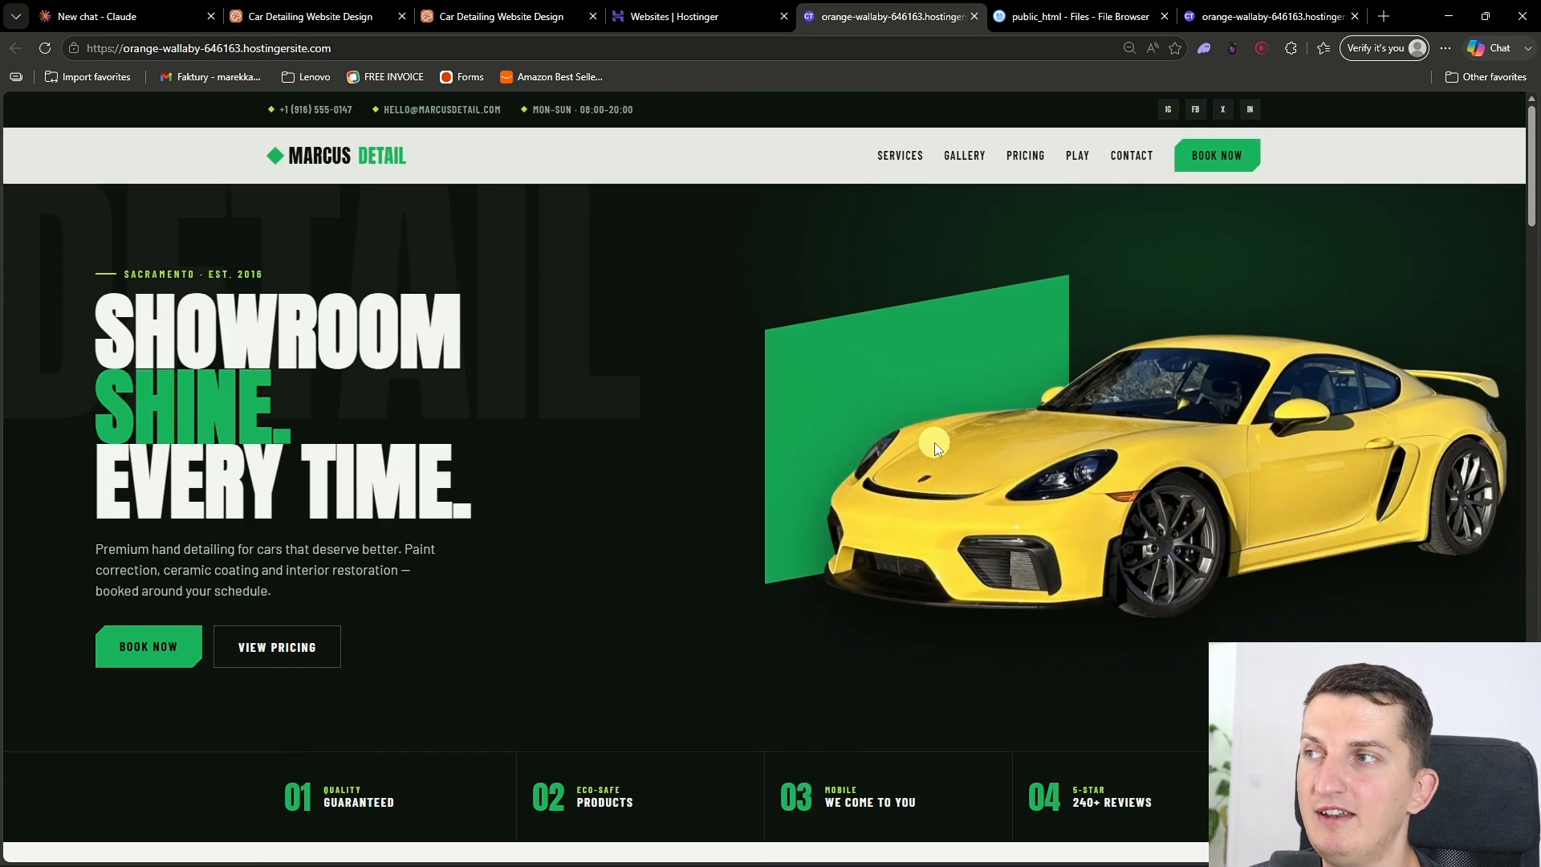
pyautogui.keyDown('ctrl'); pyautogui.scroll(2, 934, 442); pyautogui.keyUp('ctrl')
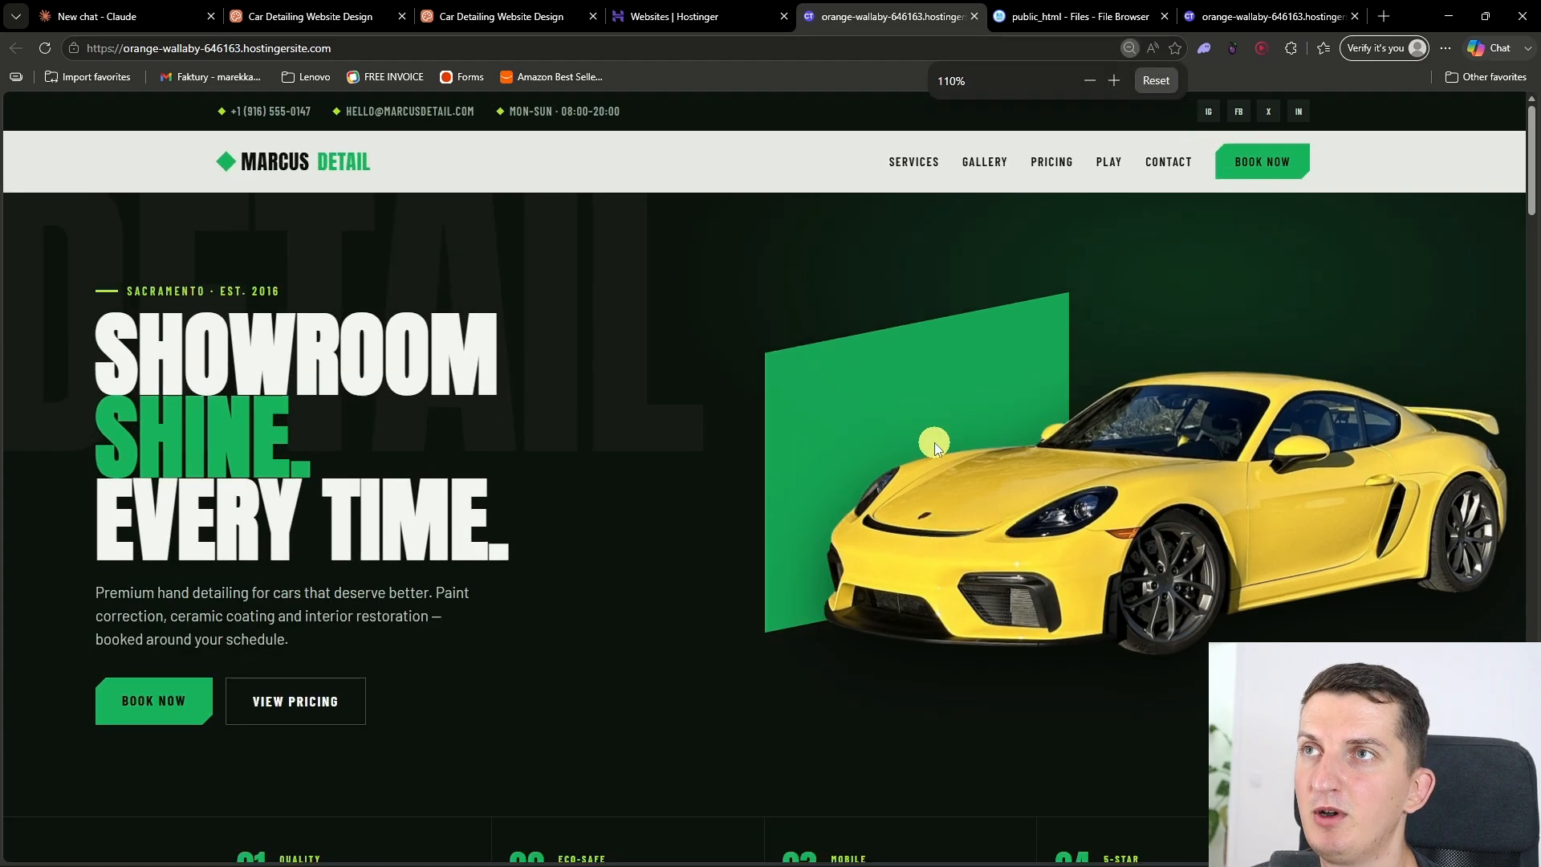
pyautogui.scroll(-2, 934, 442)
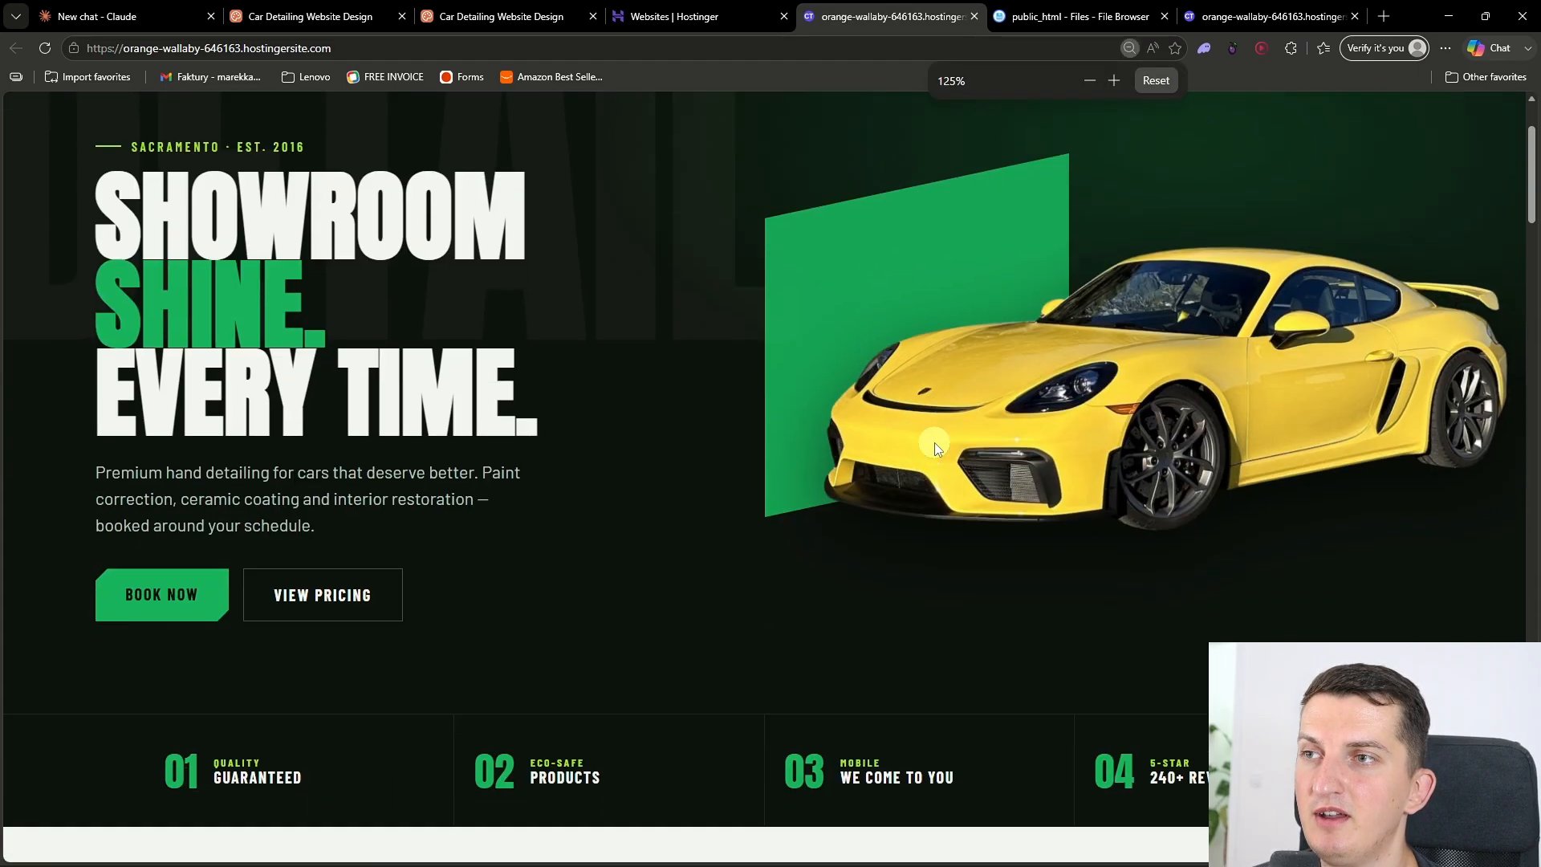